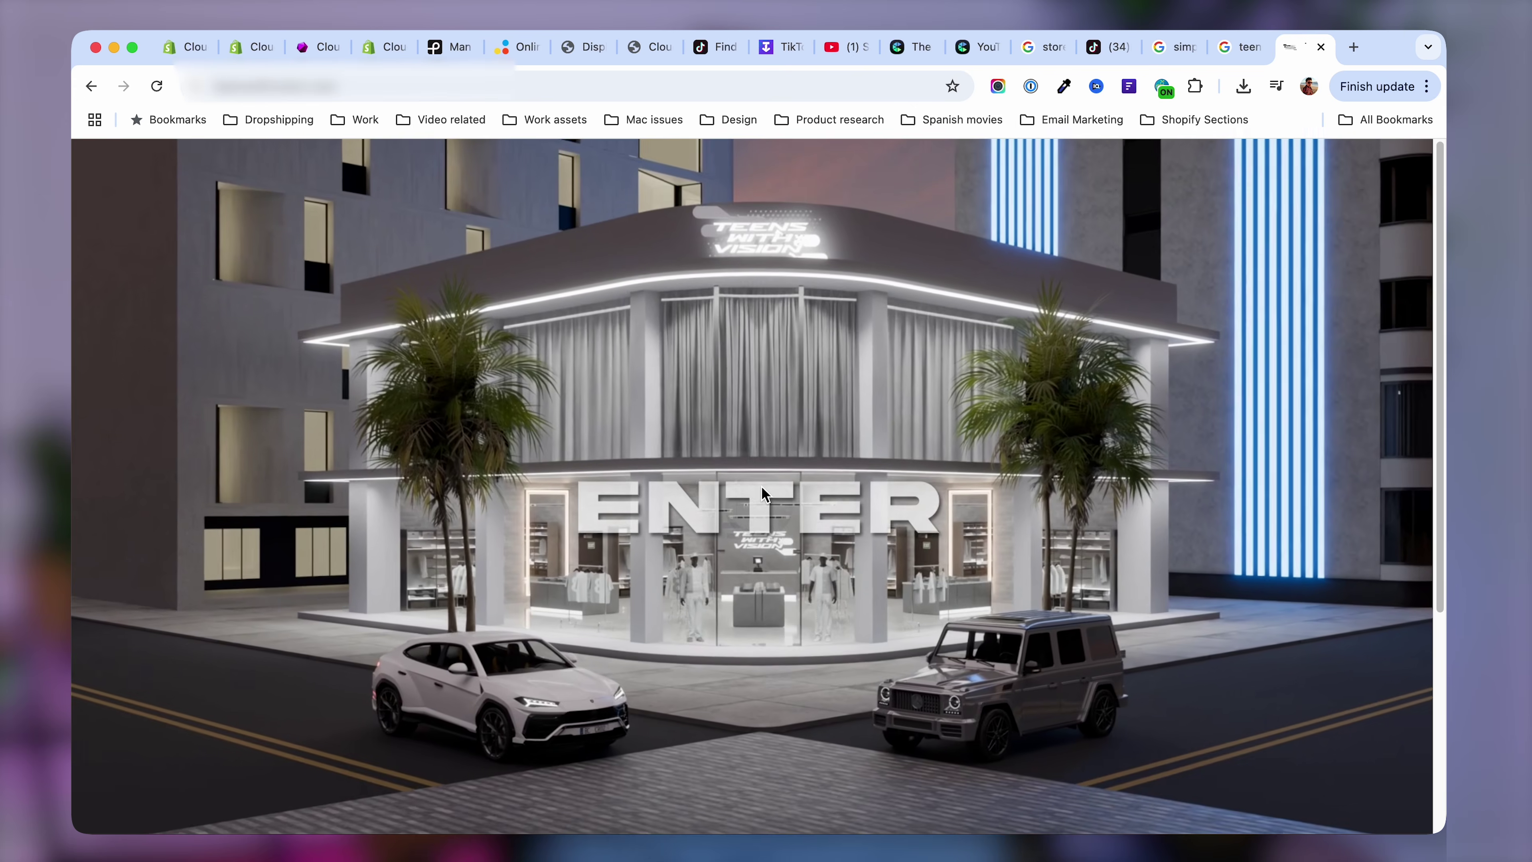
Play the interactive ENTER video intros on the two demo storefronts.
{"action": "left_click", "coordinate": [761, 486]}
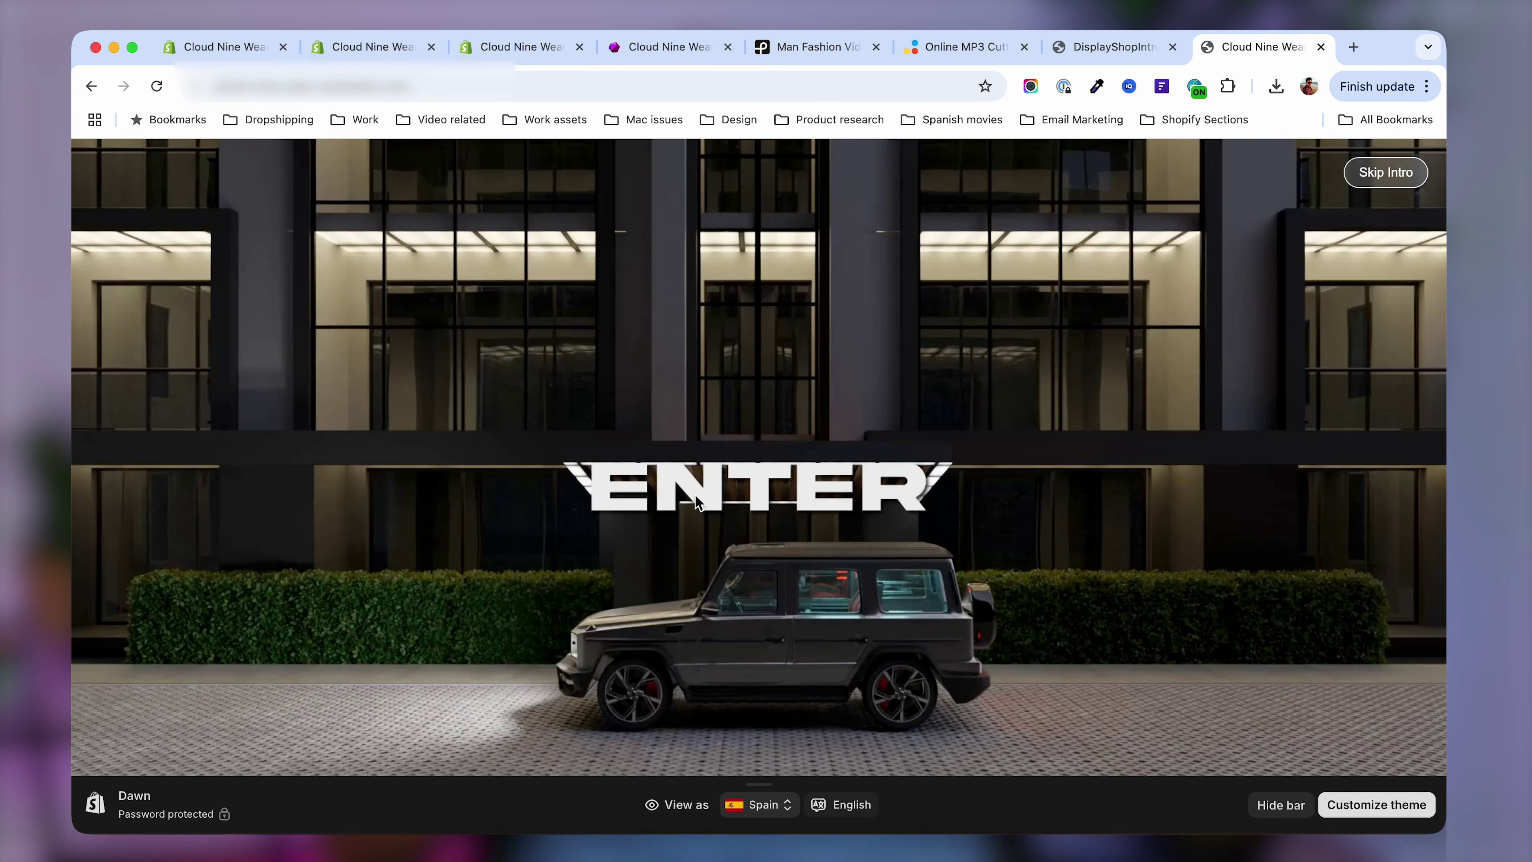
{"action": "left_click", "coordinate": [757, 487]}
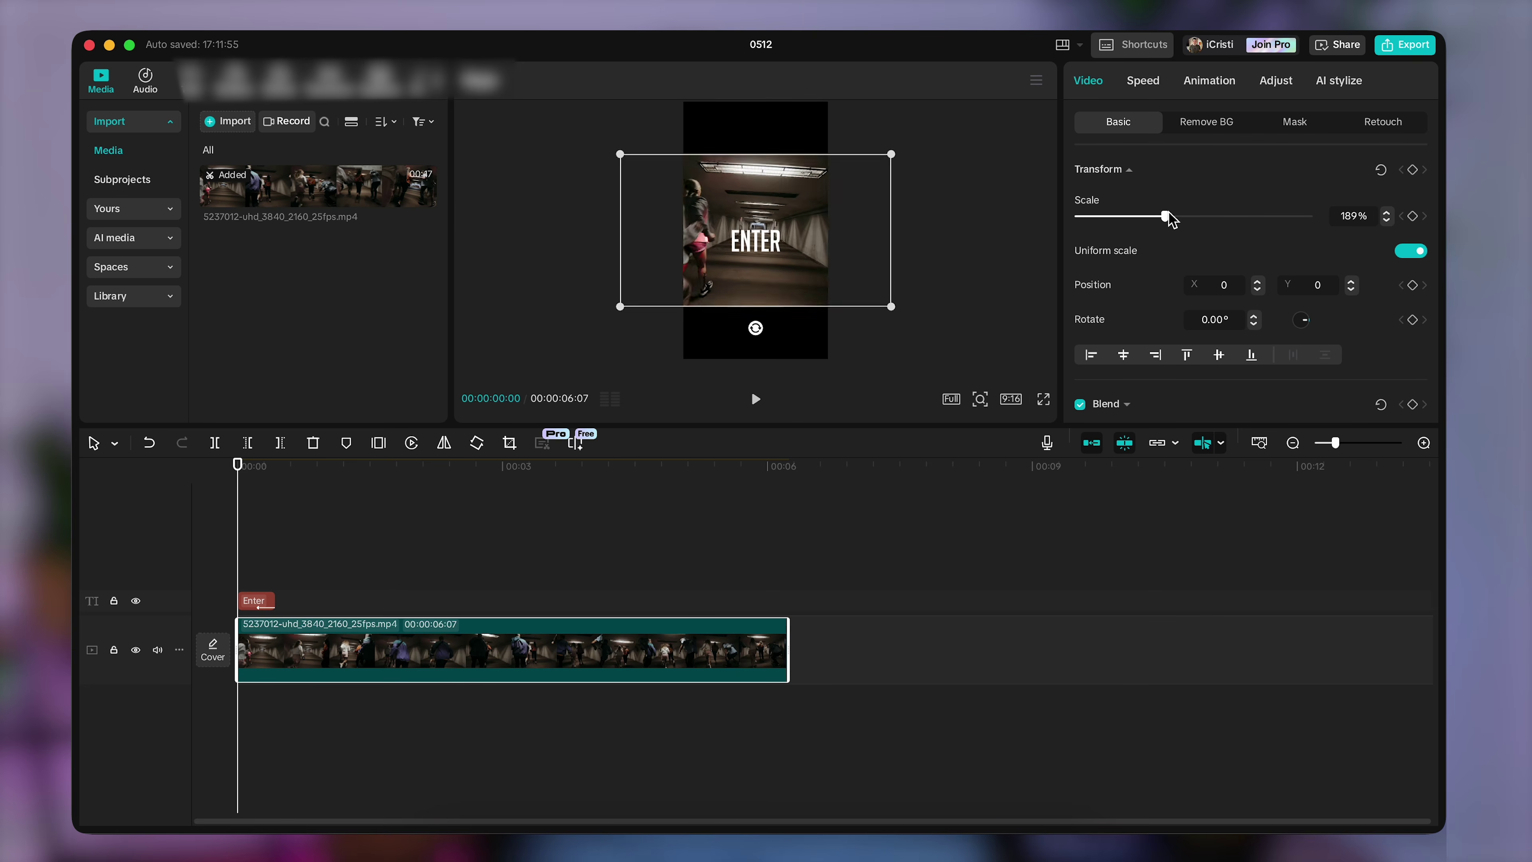
Switch to CapCut and enlarge the selected video clip uniformly within the vertical 9:16 frame.
{"action": "left_click_drag", "start_coordinate": [1163, 214], "coordinate": [1229, 219]}
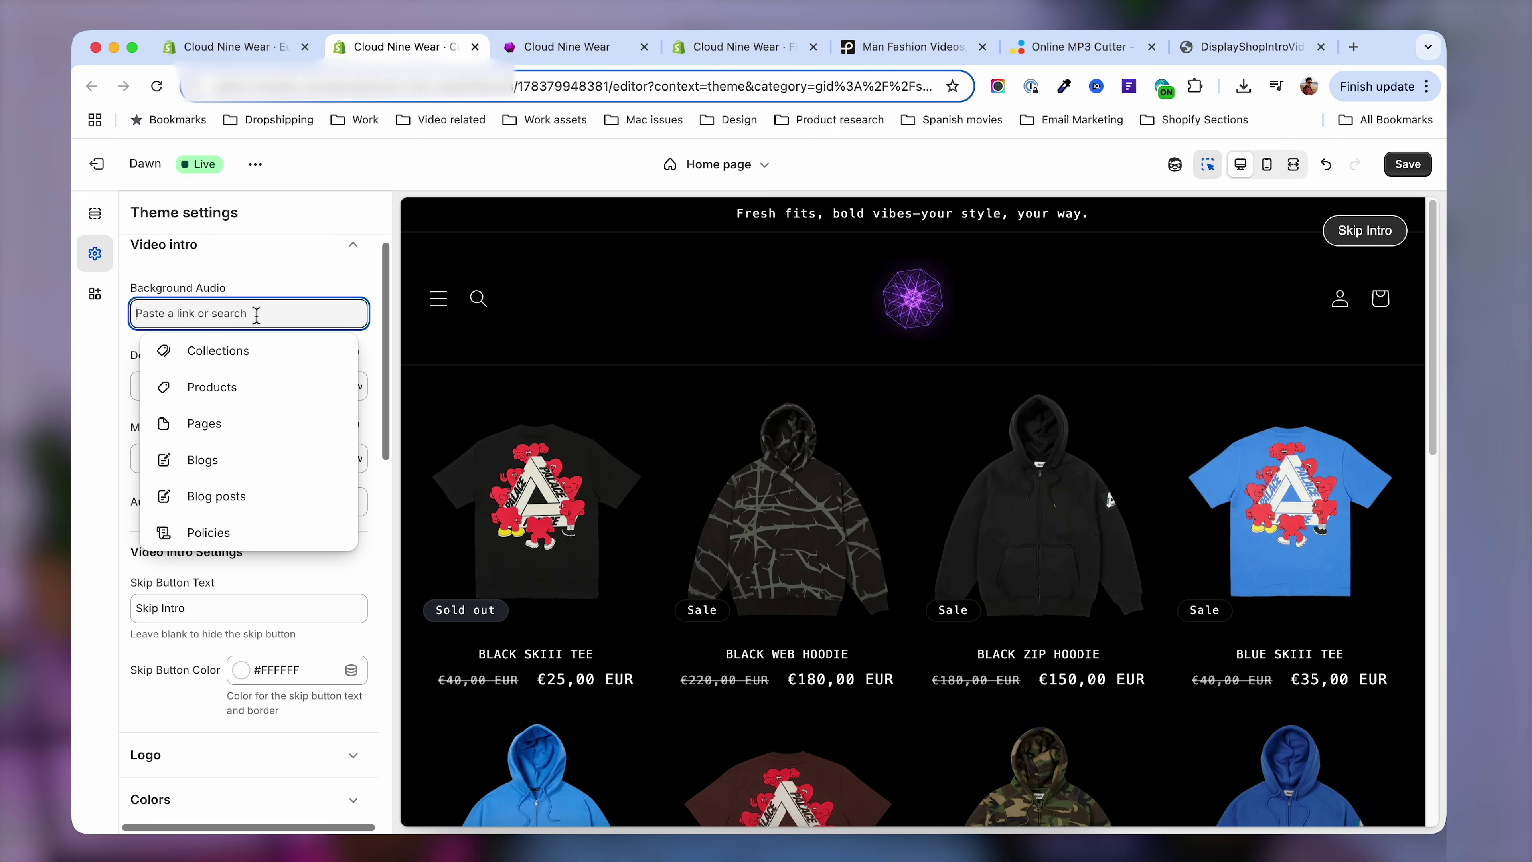
Switch to the Shopify theme settings and paste the audio file link as the Video intro's Background Audio.
{"action": "left_click", "coordinate": [258, 313]}
{"action": "left_click", "coordinate": [258, 313]}
{"action": "key", "text": "super+v"}
{"action": "left_click", "coordinate": [256, 240]}
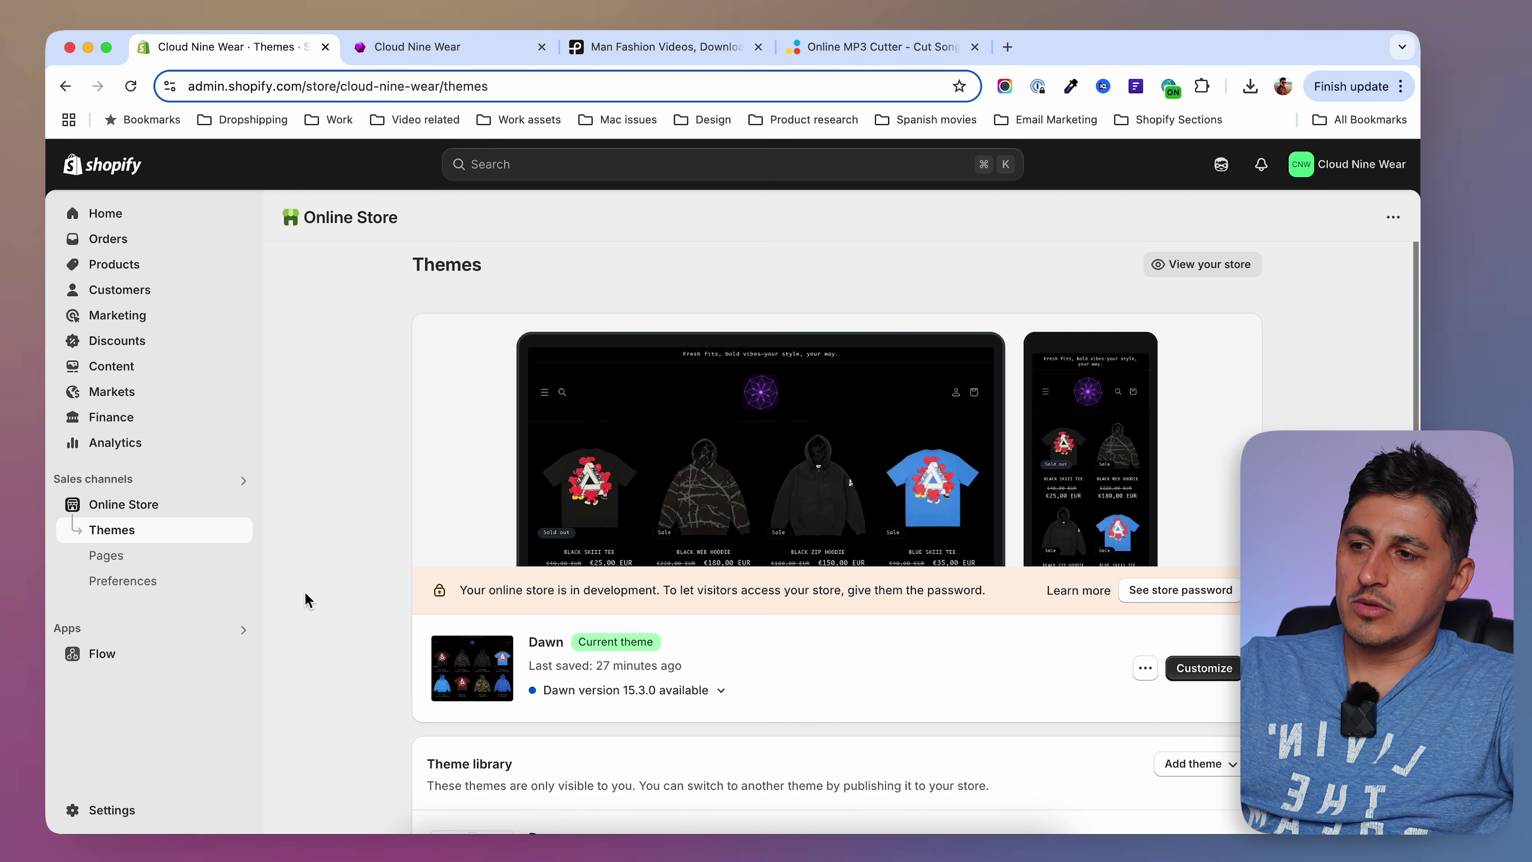
View the Cloud Nine Wear storefront and open the DisplayShopIntroVideoShopiosoeCommCircle.html instructions file from the desktop.
{"action": "left_click", "coordinate": [421, 53]}
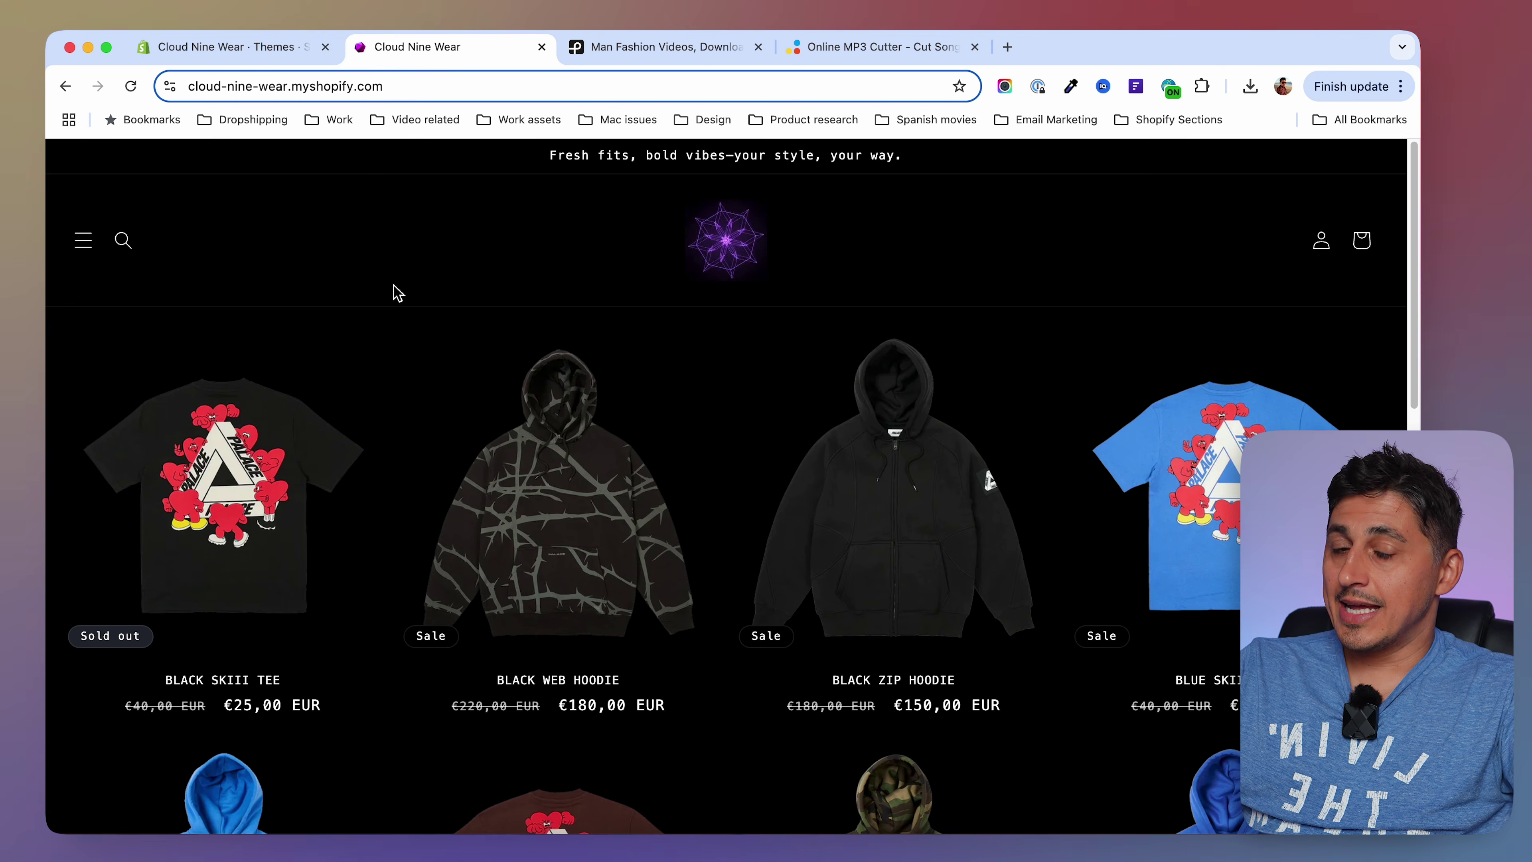
{"action": "key", "text": "F11"}
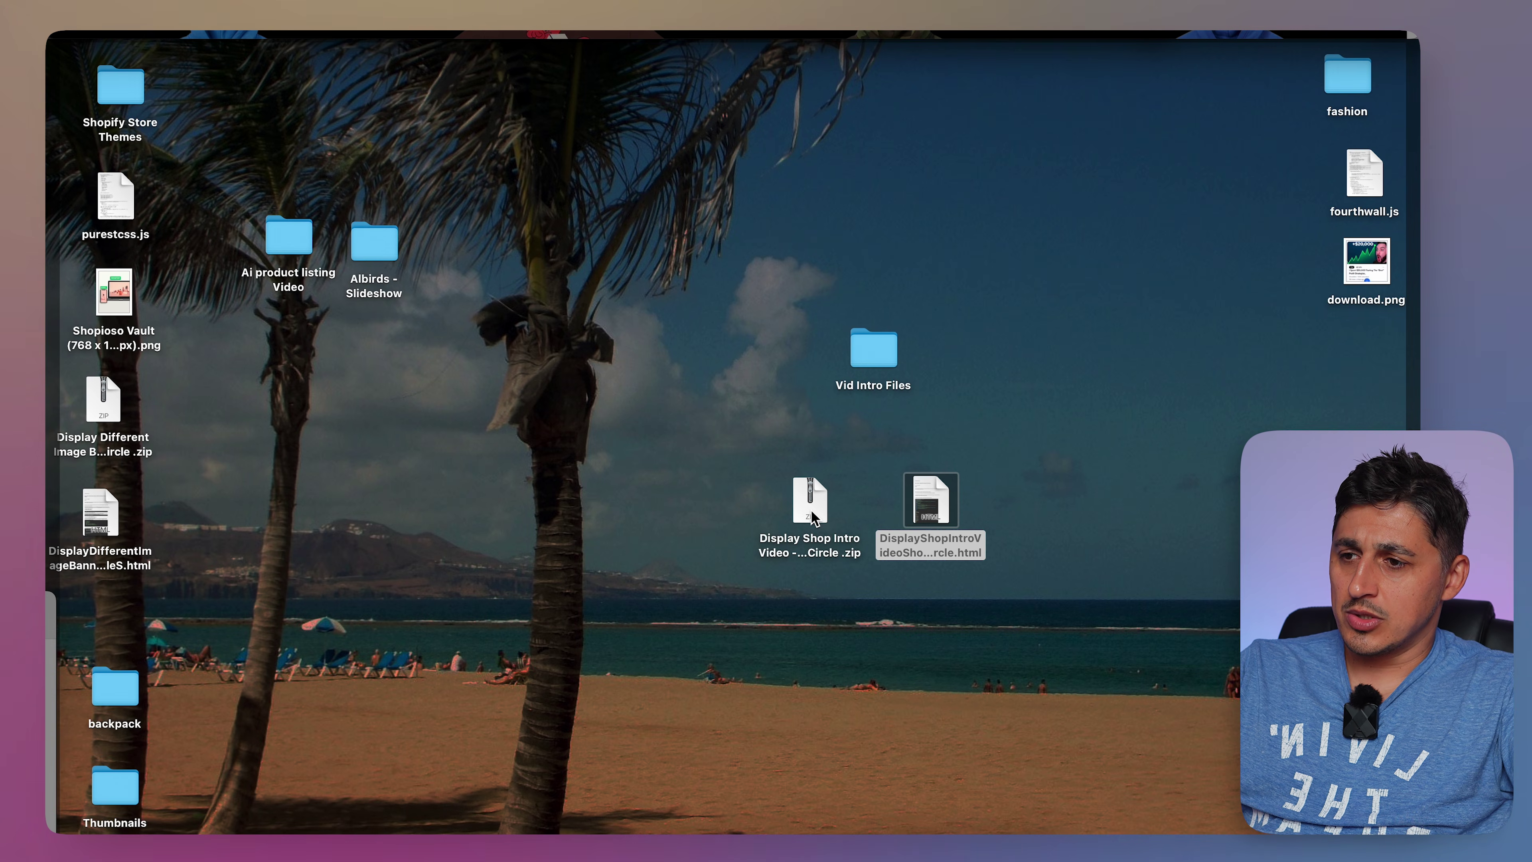
{"action": "left_click", "coordinate": [810, 510]}
{"action": "left_click", "coordinate": [940, 510]}
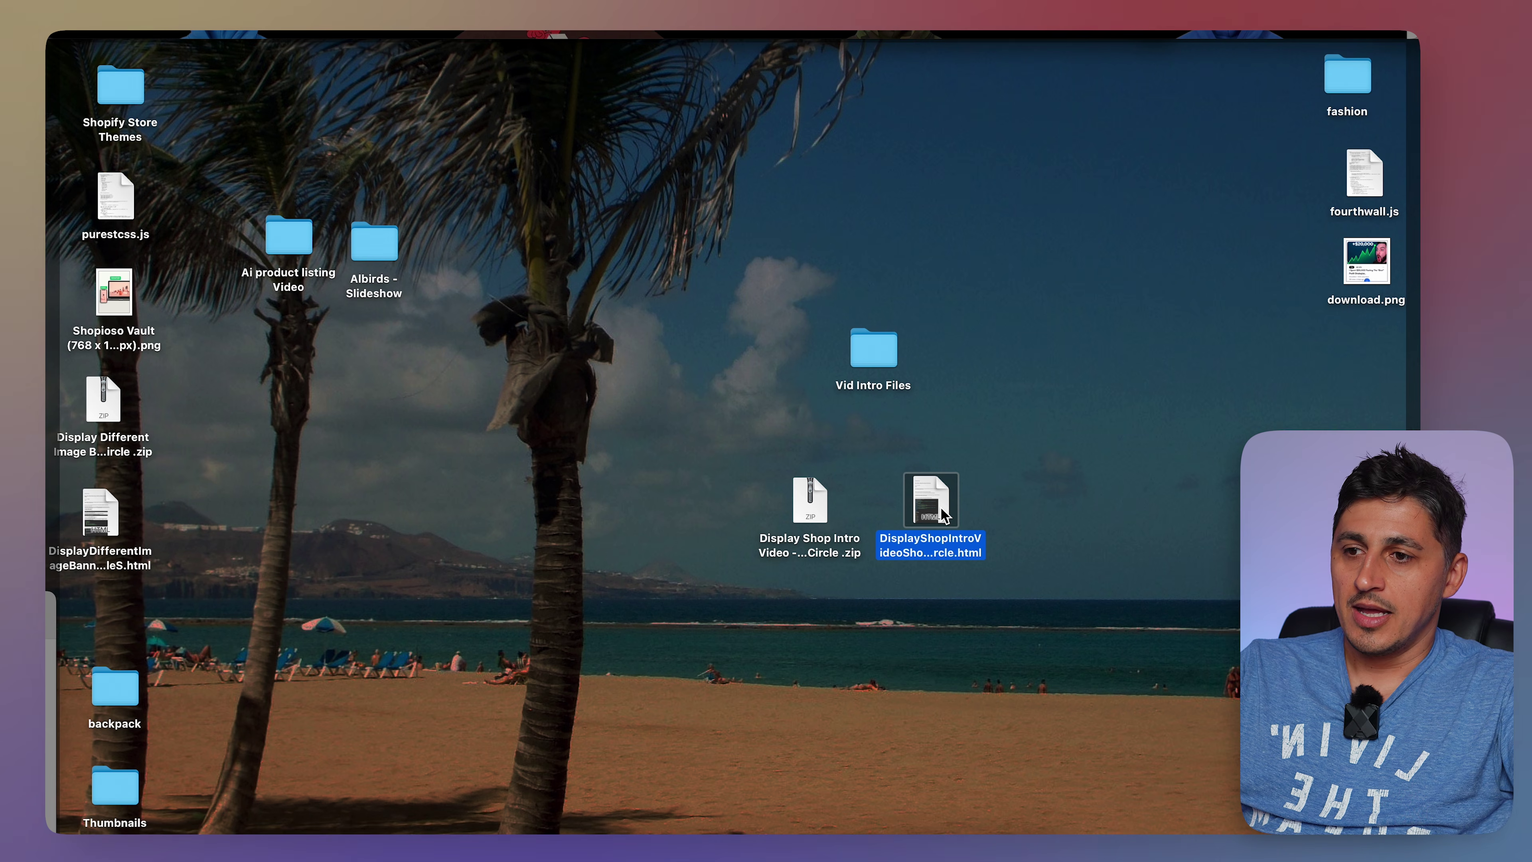
{"action": "double_click", "coordinate": [940, 509]}
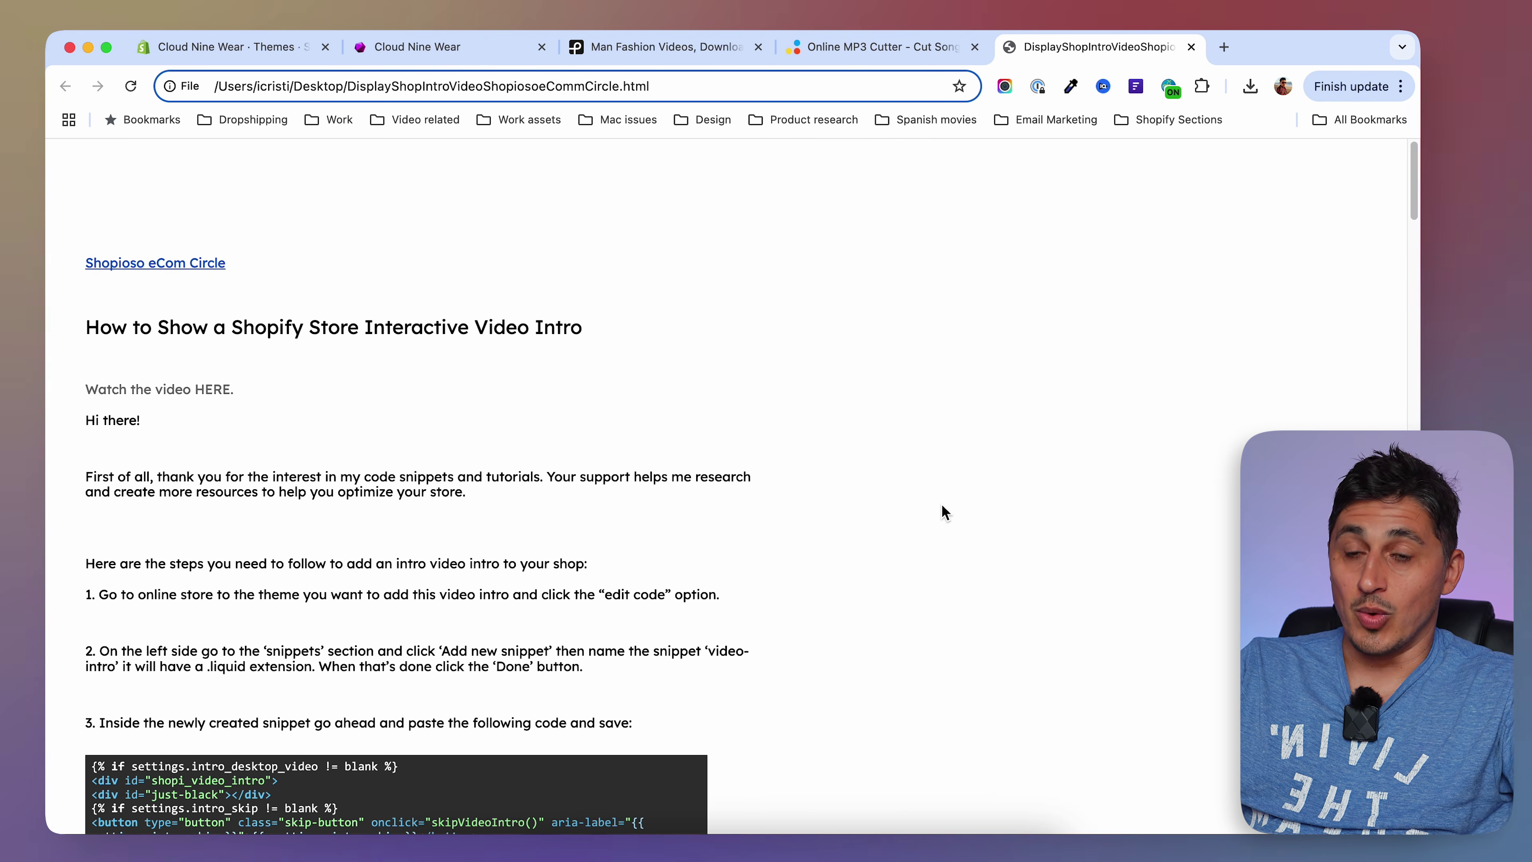
Copy the entire video intro snippet code given under instruction 3, from the opening if statement through the final endif.
{"action": "scroll", "coordinate": [942, 505], "scroll_direction": "down", "scroll_amount": 1}
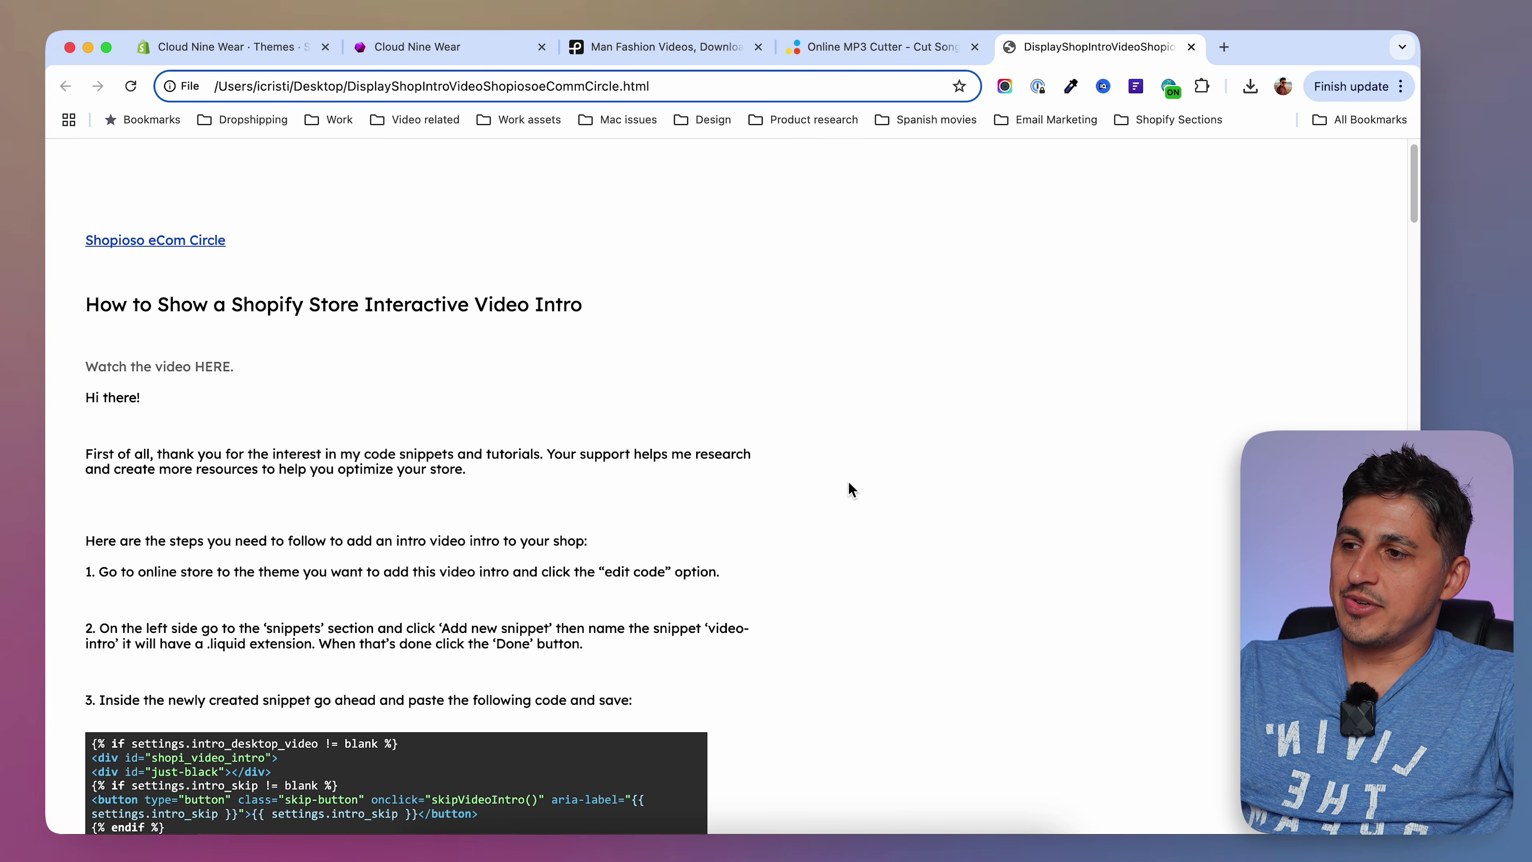
{"action": "scroll", "coordinate": [842, 532], "scroll_direction": "down", "scroll_amount": 5}
{"action": "scroll", "coordinate": [842, 533], "scroll_direction": "down", "scroll_amount": 1}
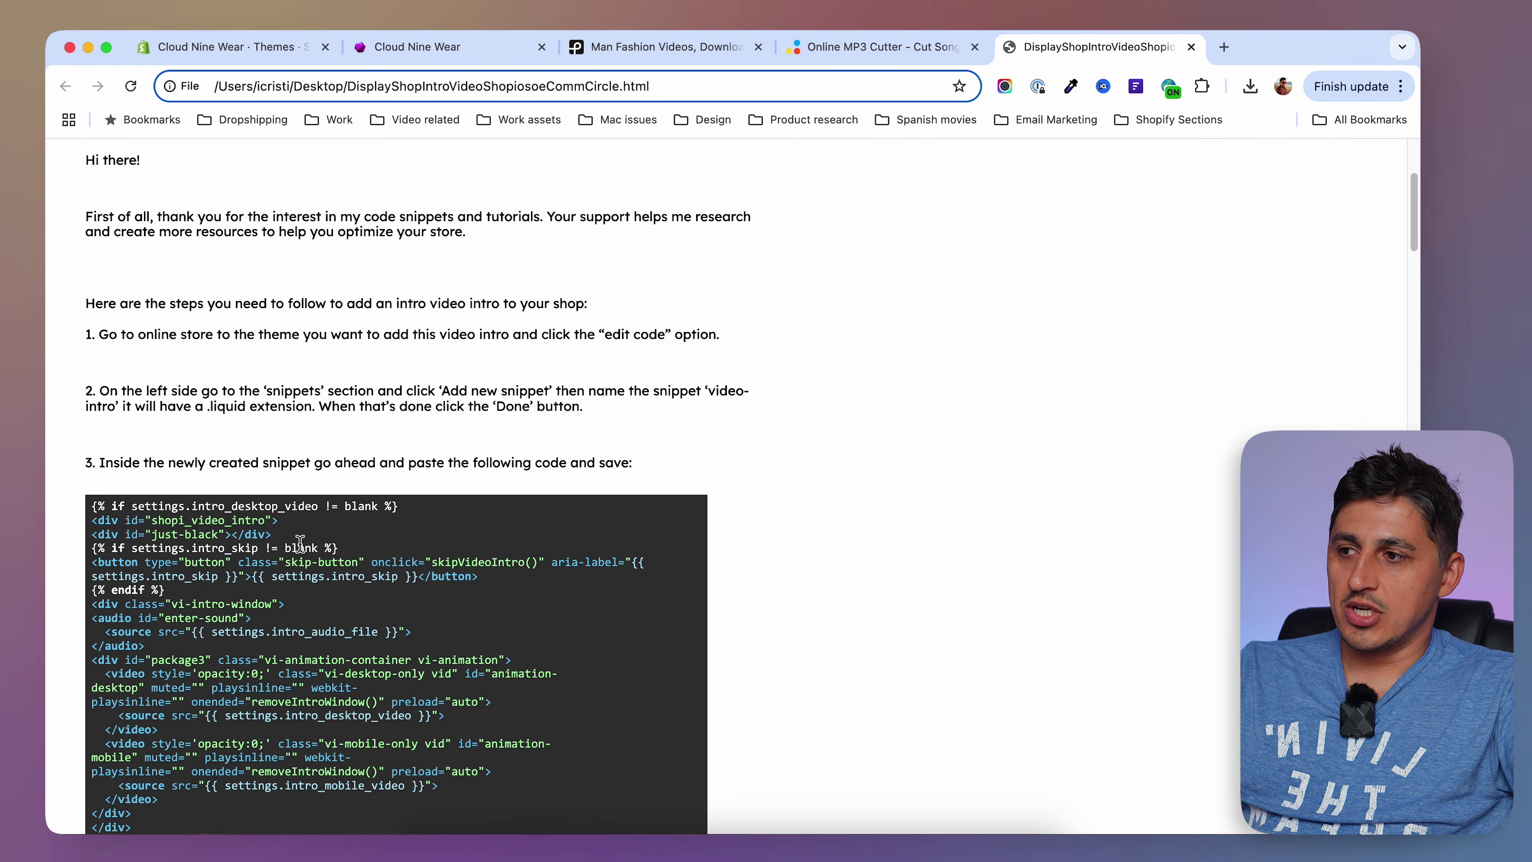
{"action": "scroll", "coordinate": [304, 523], "scroll_direction": "down", "scroll_amount": 4}
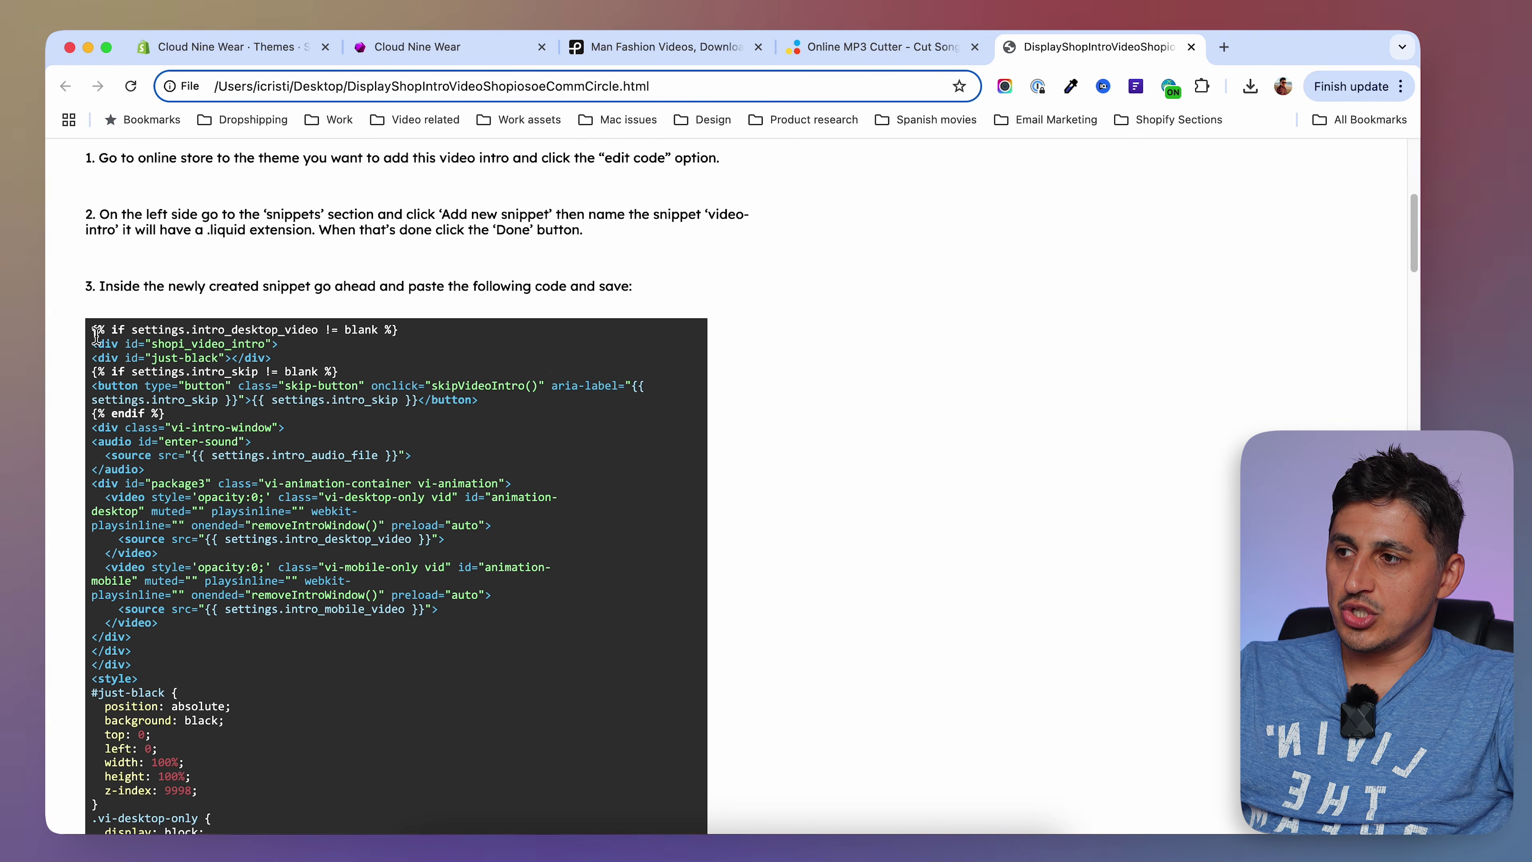
{"action": "left_click_drag", "start_coordinate": [97, 336], "coordinate": [290, 729]}
{"action": "right_click", "coordinate": [189, 631]}
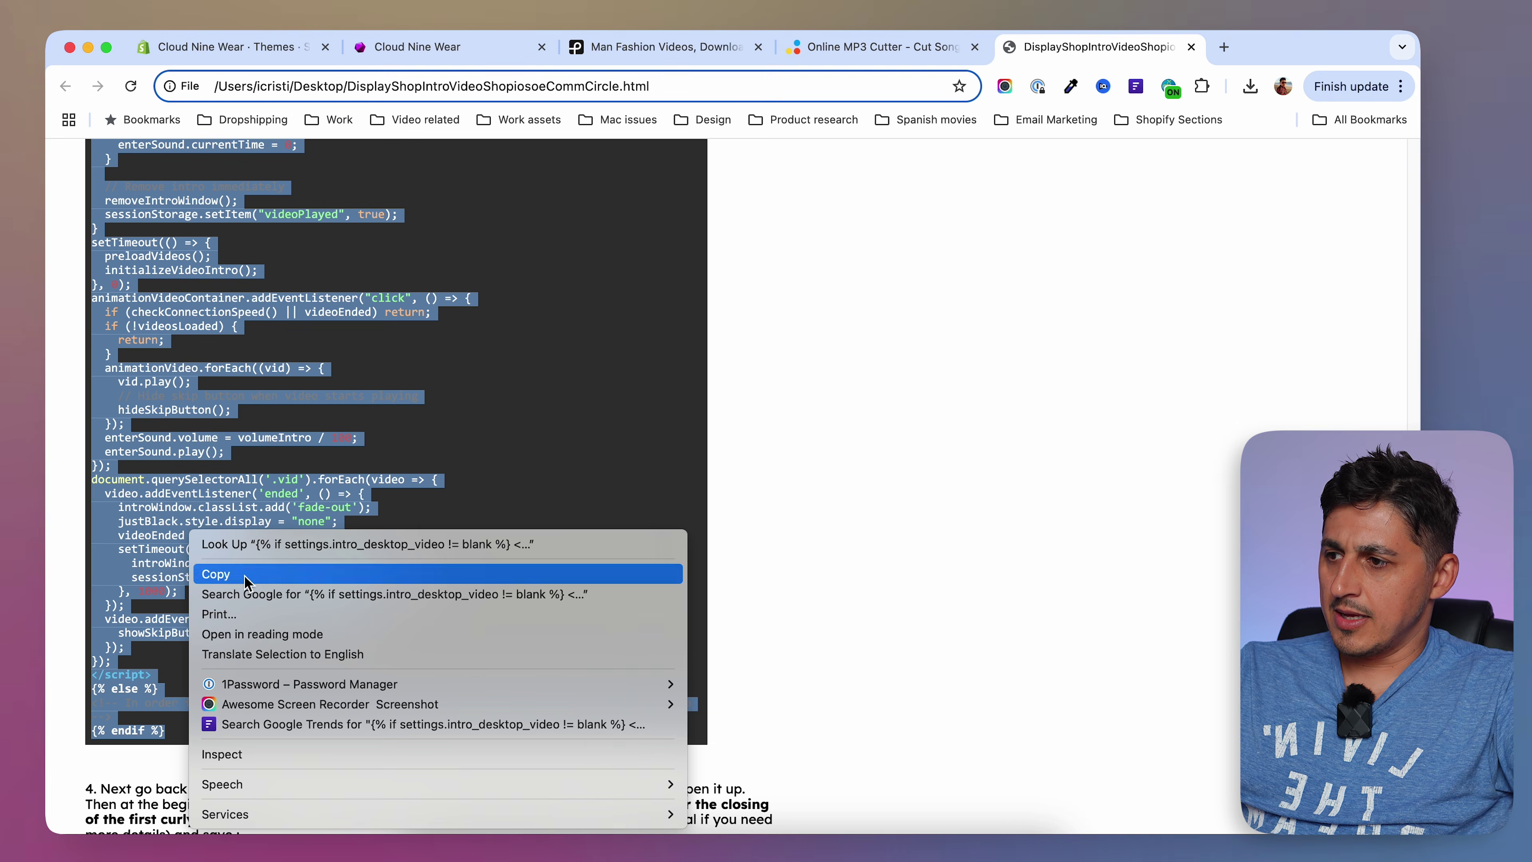
{"action": "left_click", "coordinate": [232, 576]}
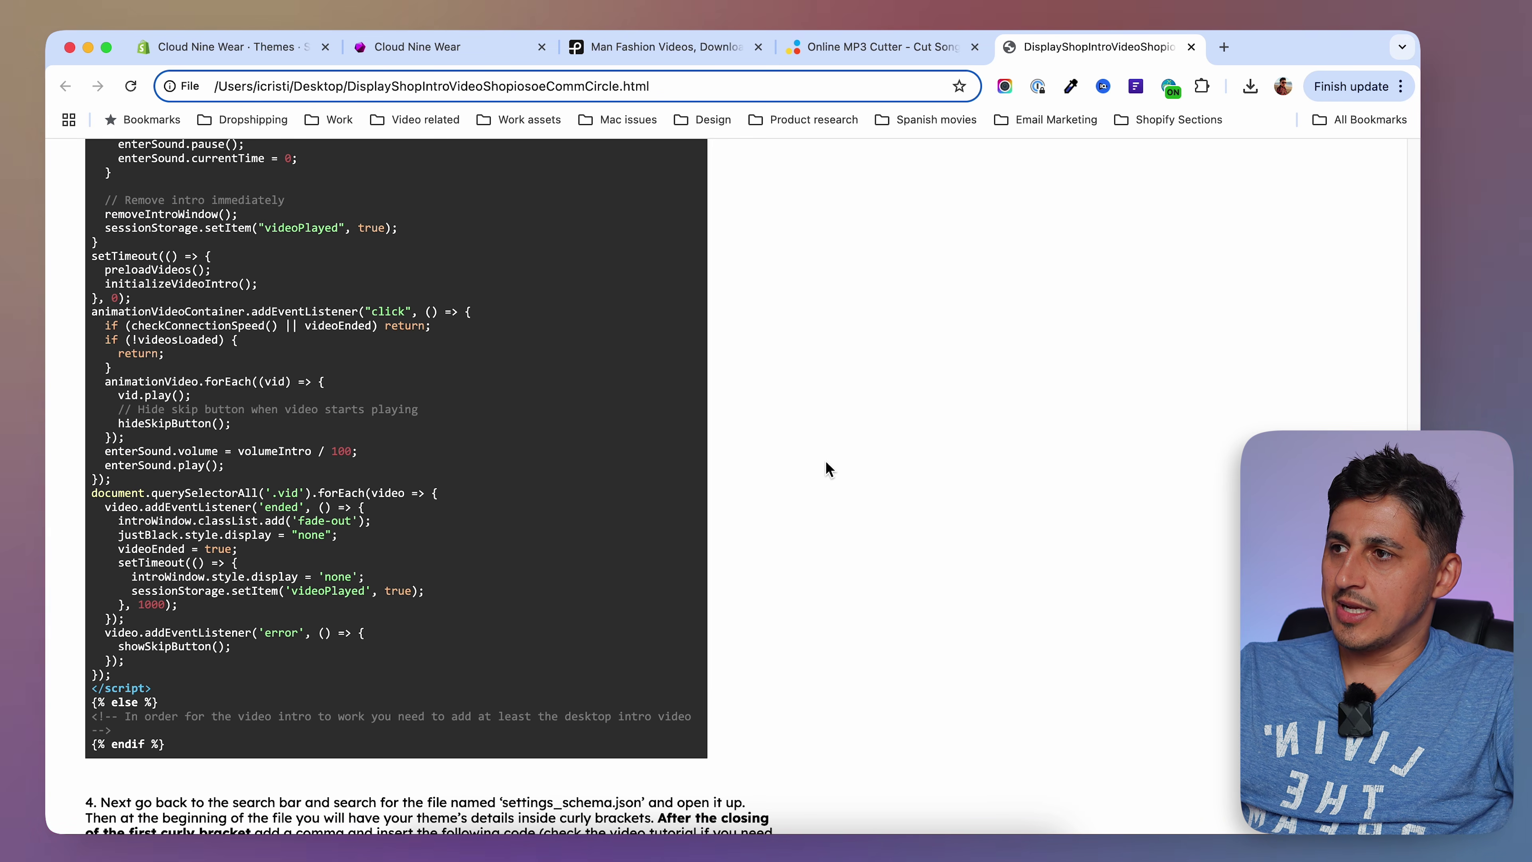
Return to the Shopify admin themes page and open the current Dawn theme for code editing.
{"action": "left_click", "coordinate": [240, 46]}
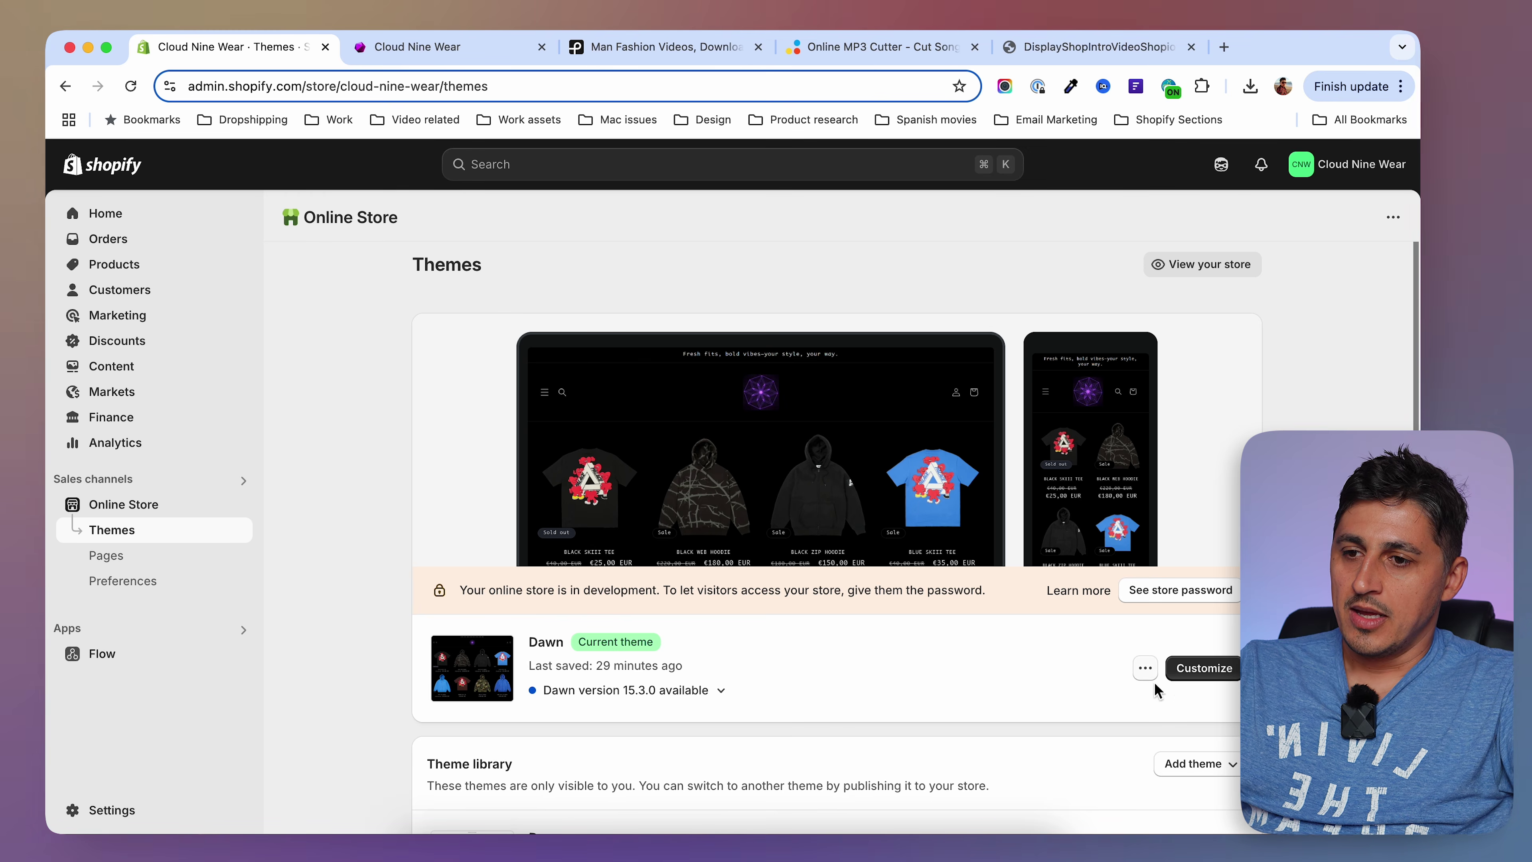
{"action": "left_click", "coordinate": [1144, 667]}
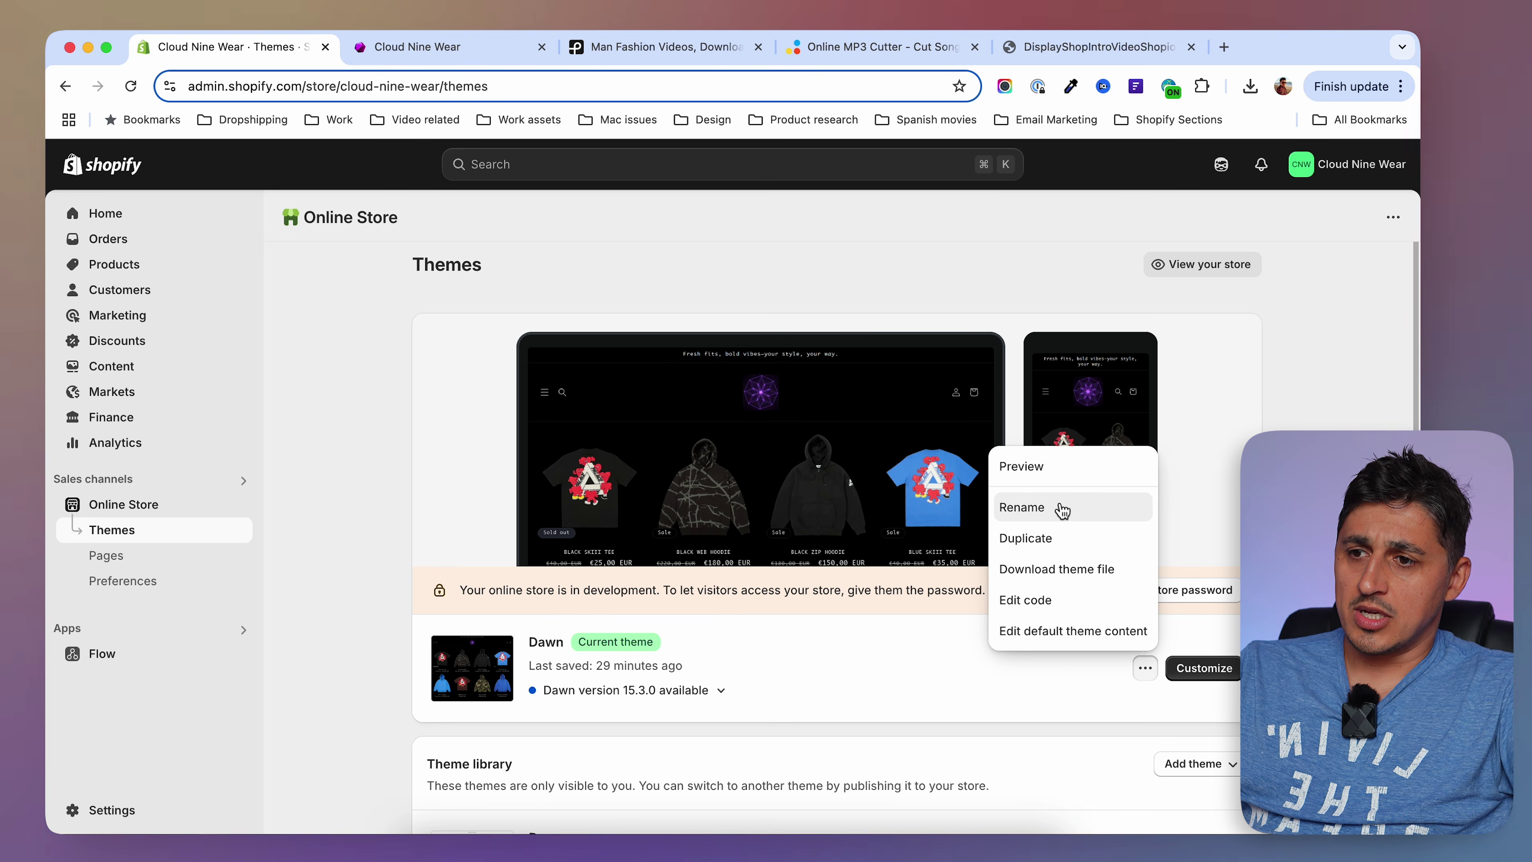
{"action": "left_click", "coordinate": [1066, 609]}
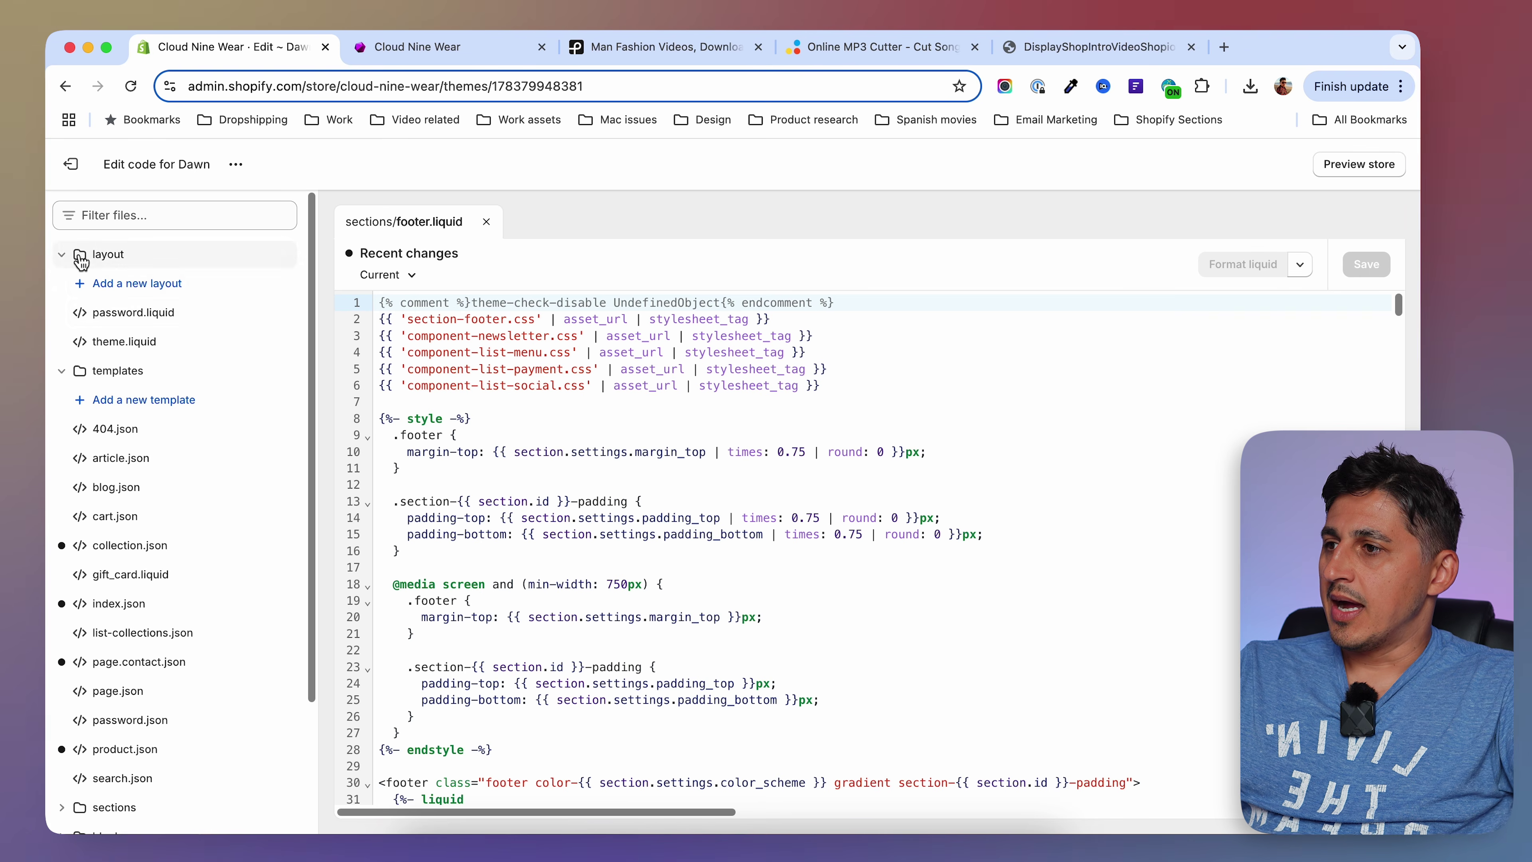
Collapse the layout and templates folders and create a new snippet file named video-intro in the snippets folder.
{"action": "left_click", "coordinate": [81, 260]}
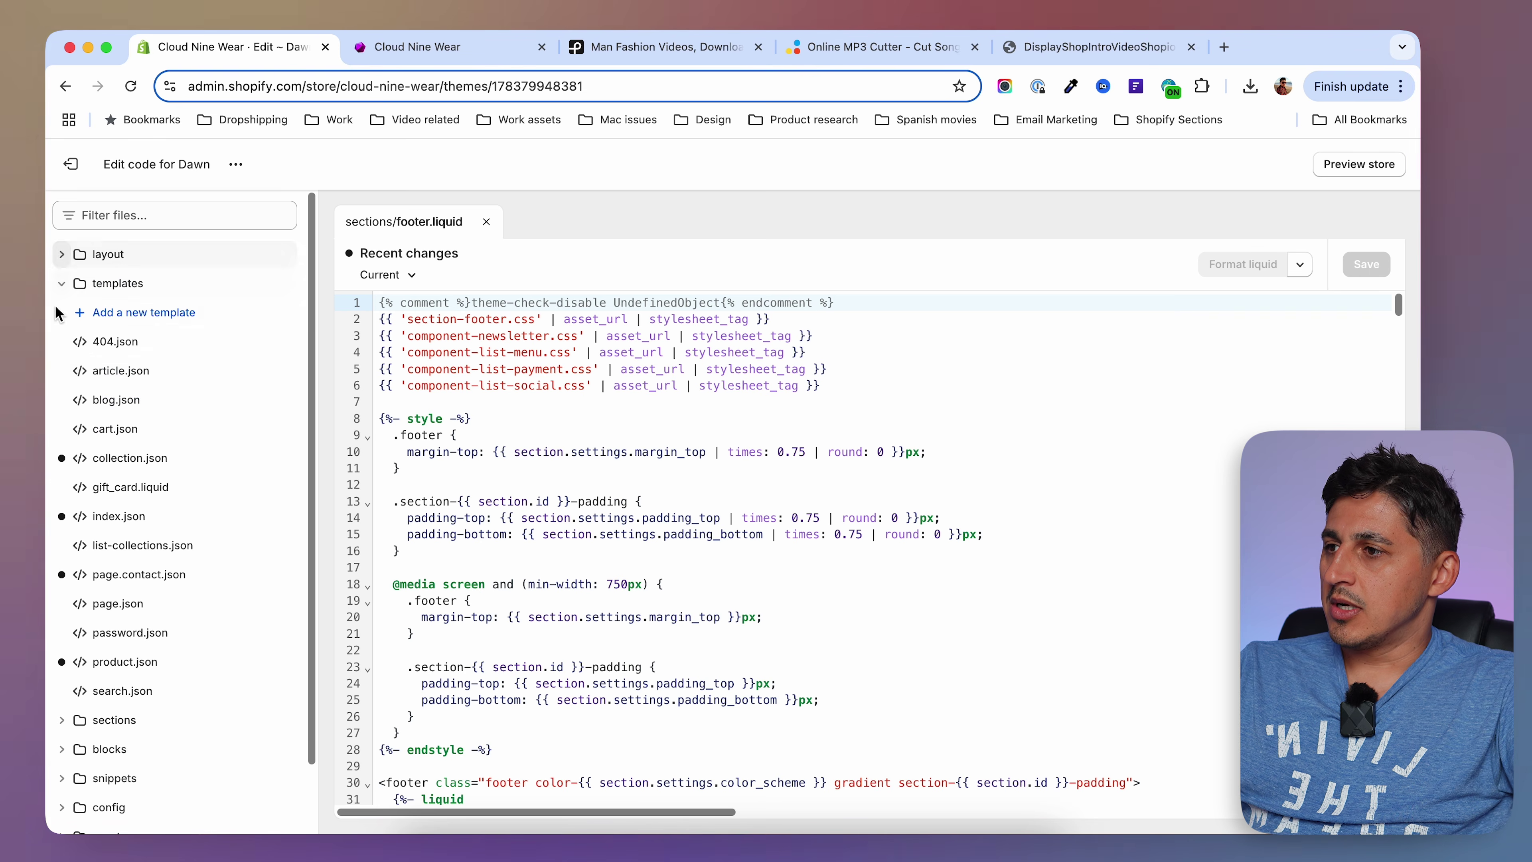
{"action": "left_click", "coordinate": [63, 286]}
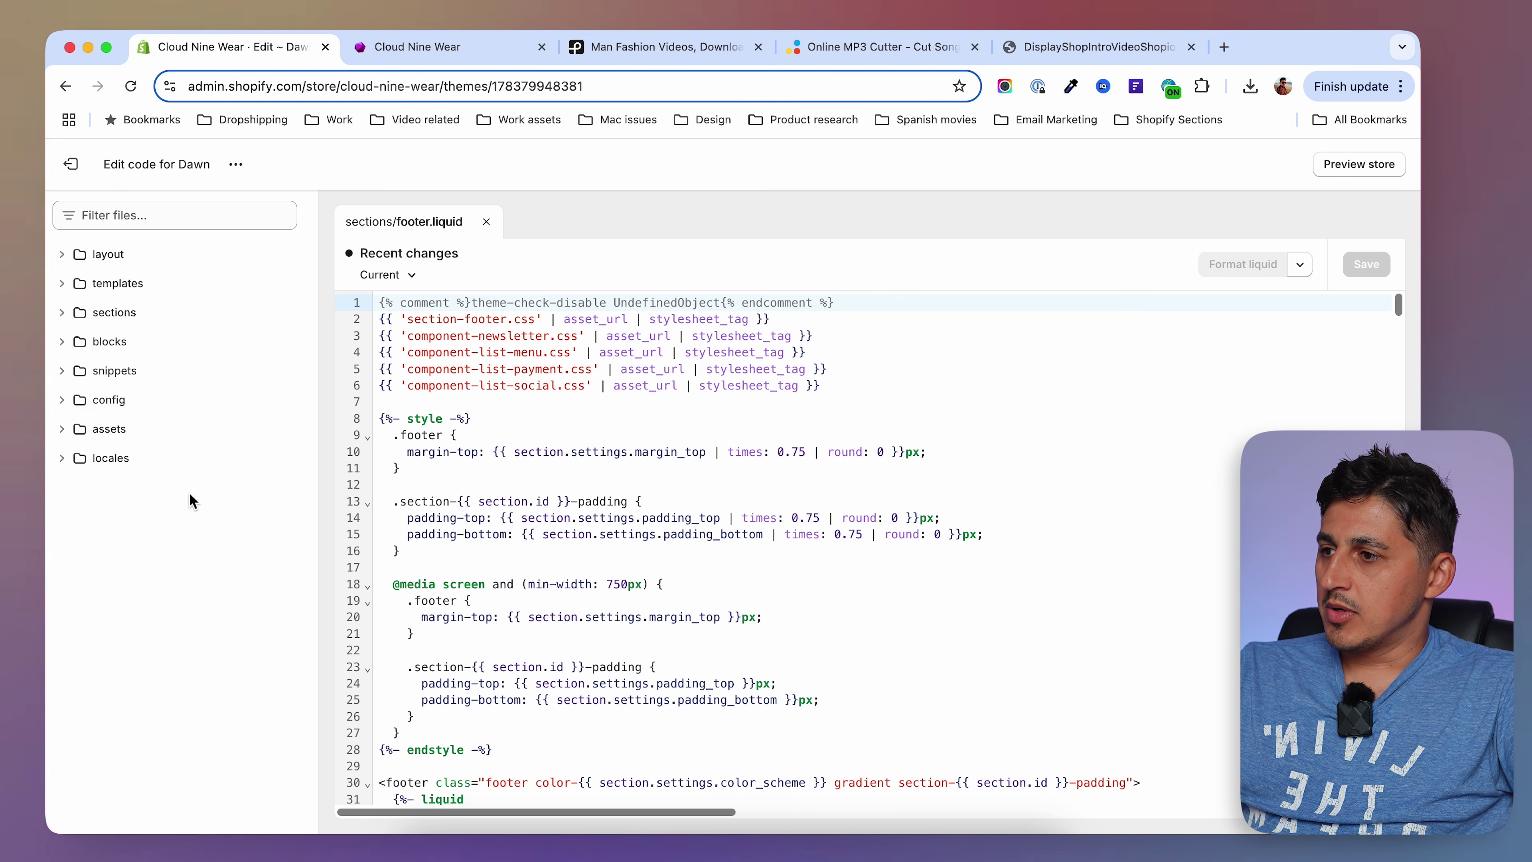
{"action": "left_click", "coordinate": [65, 376]}
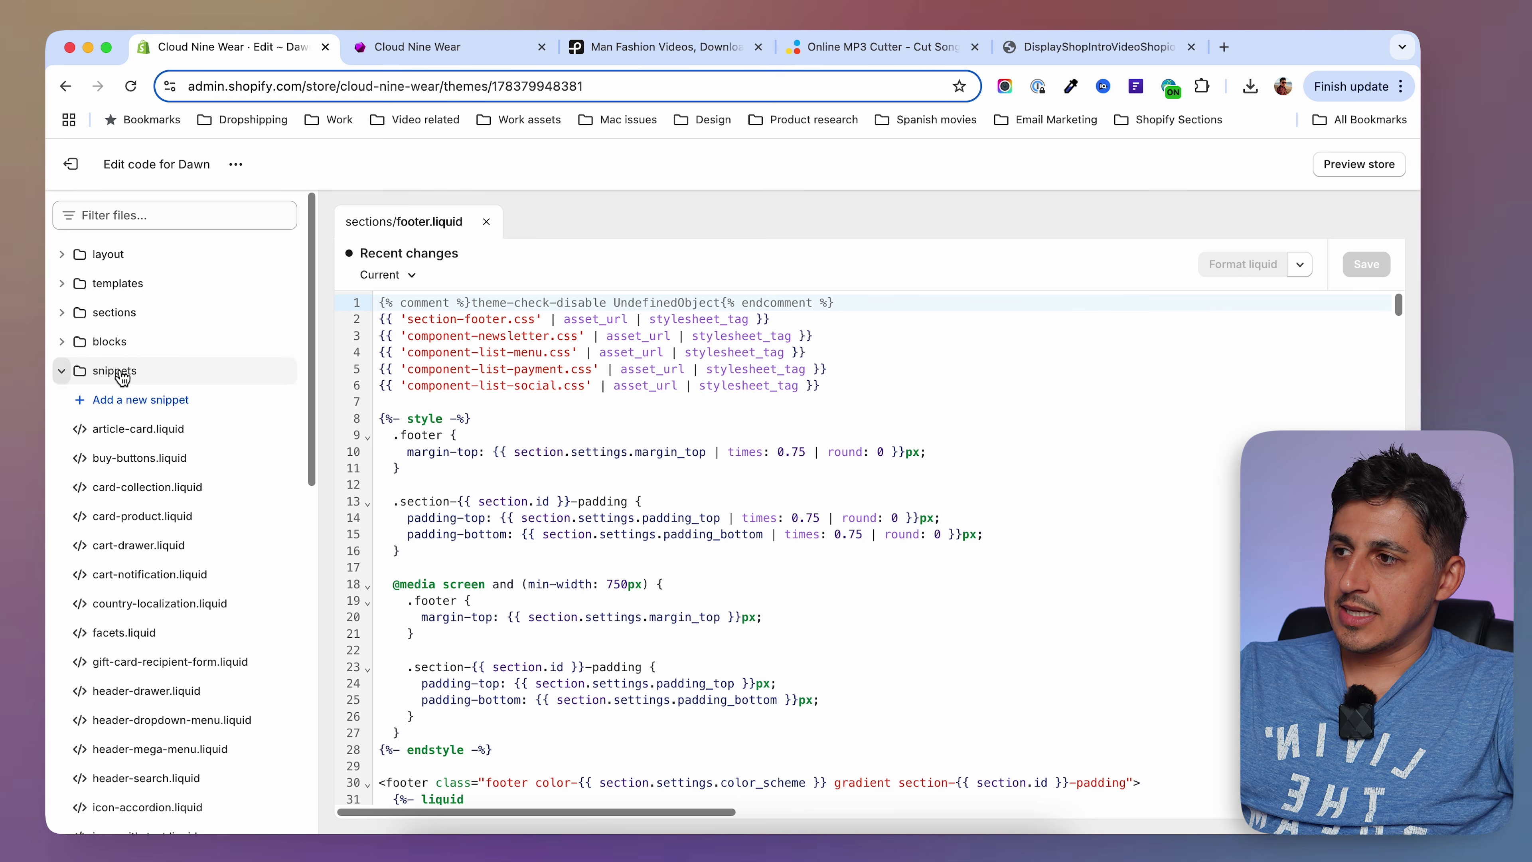
{"action": "left_click", "coordinate": [176, 408]}
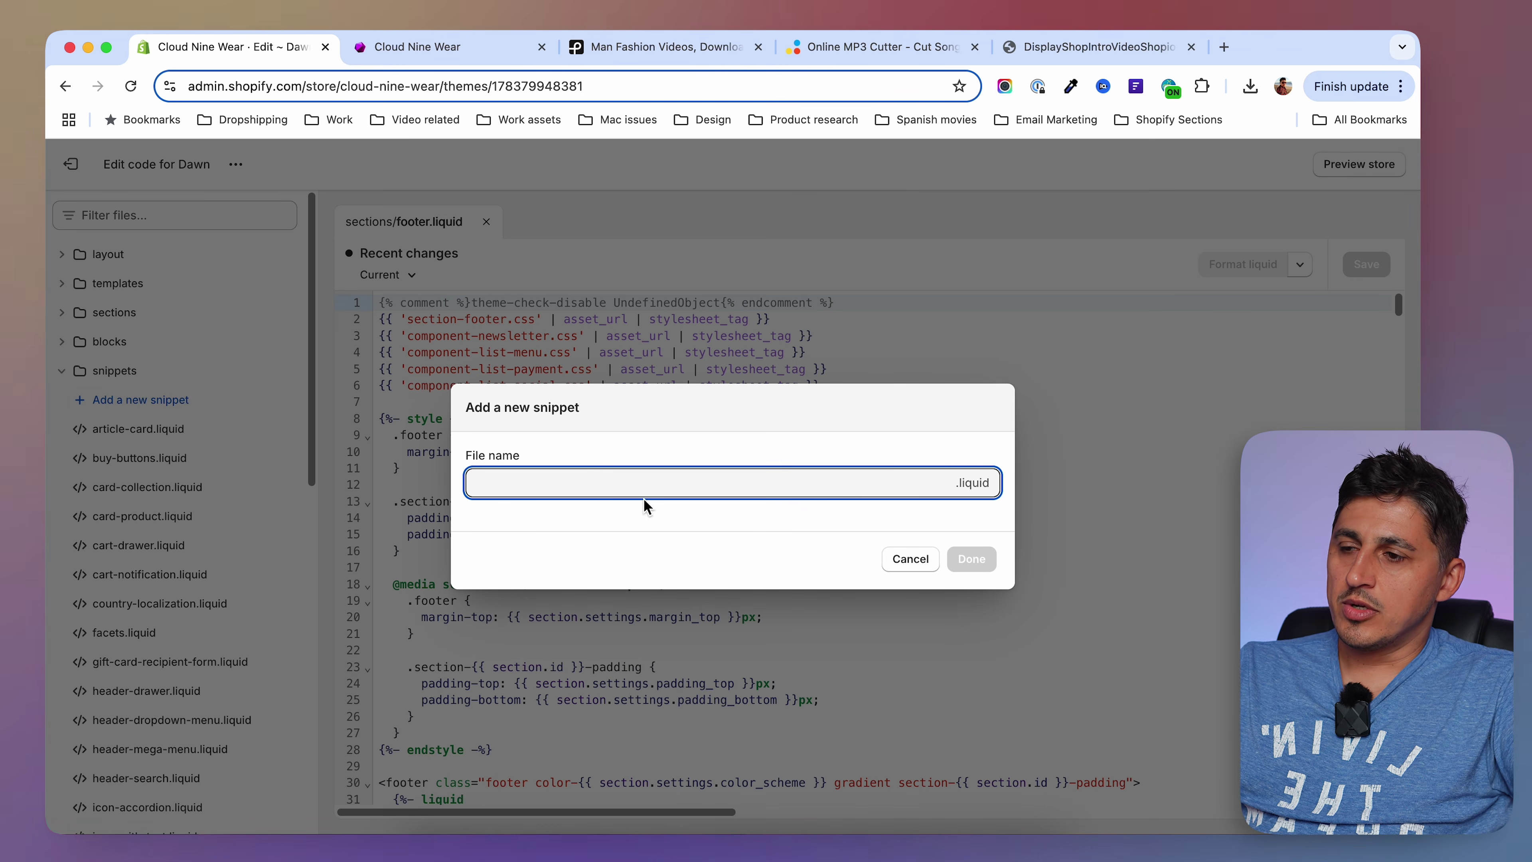
{"action": "type", "text": "video-intro"}
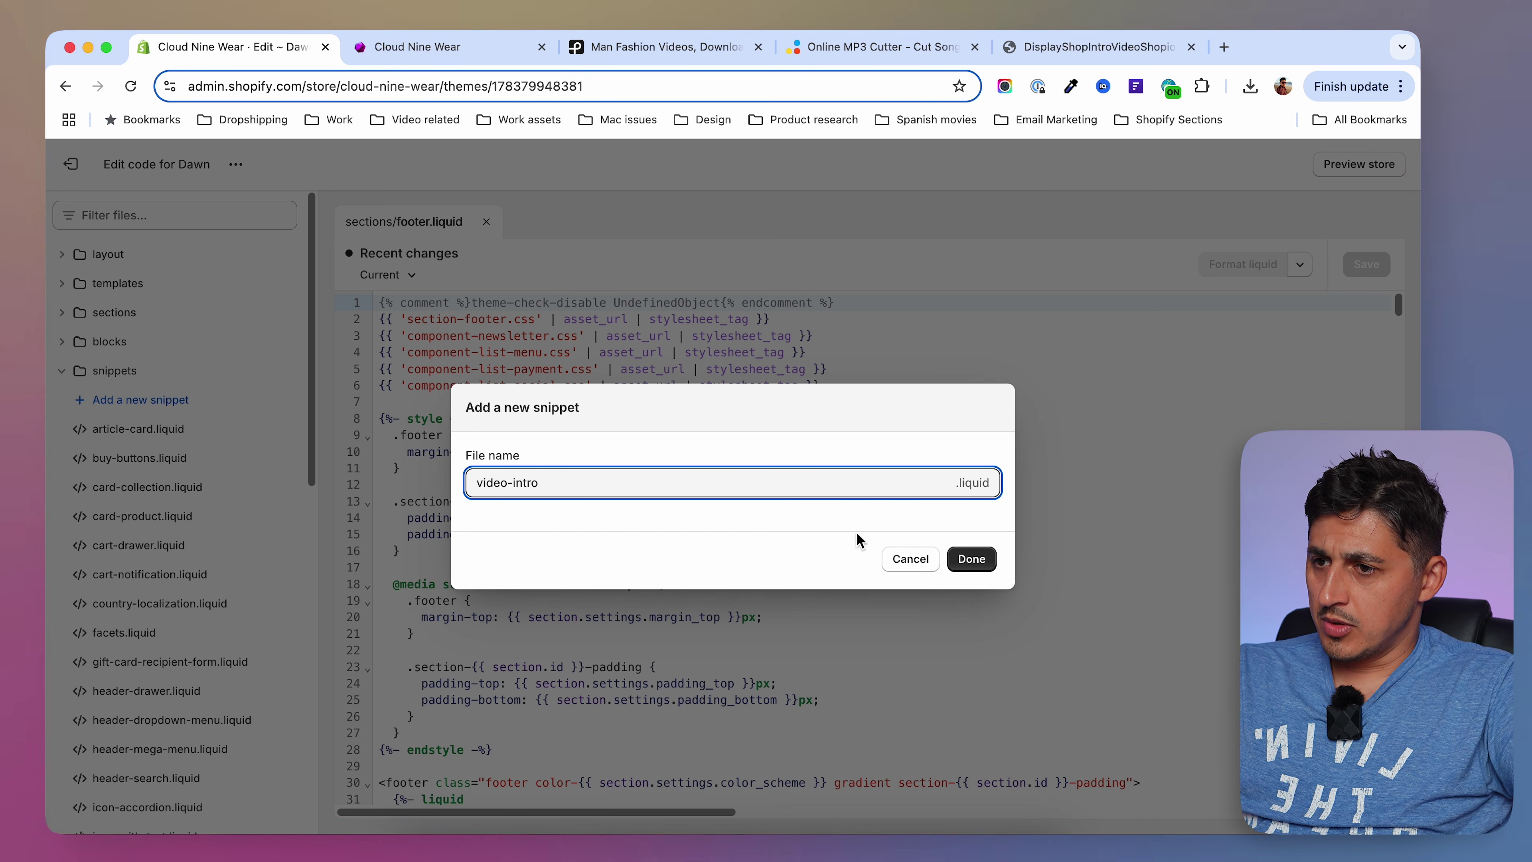
{"action": "left_click", "coordinate": [974, 562]}
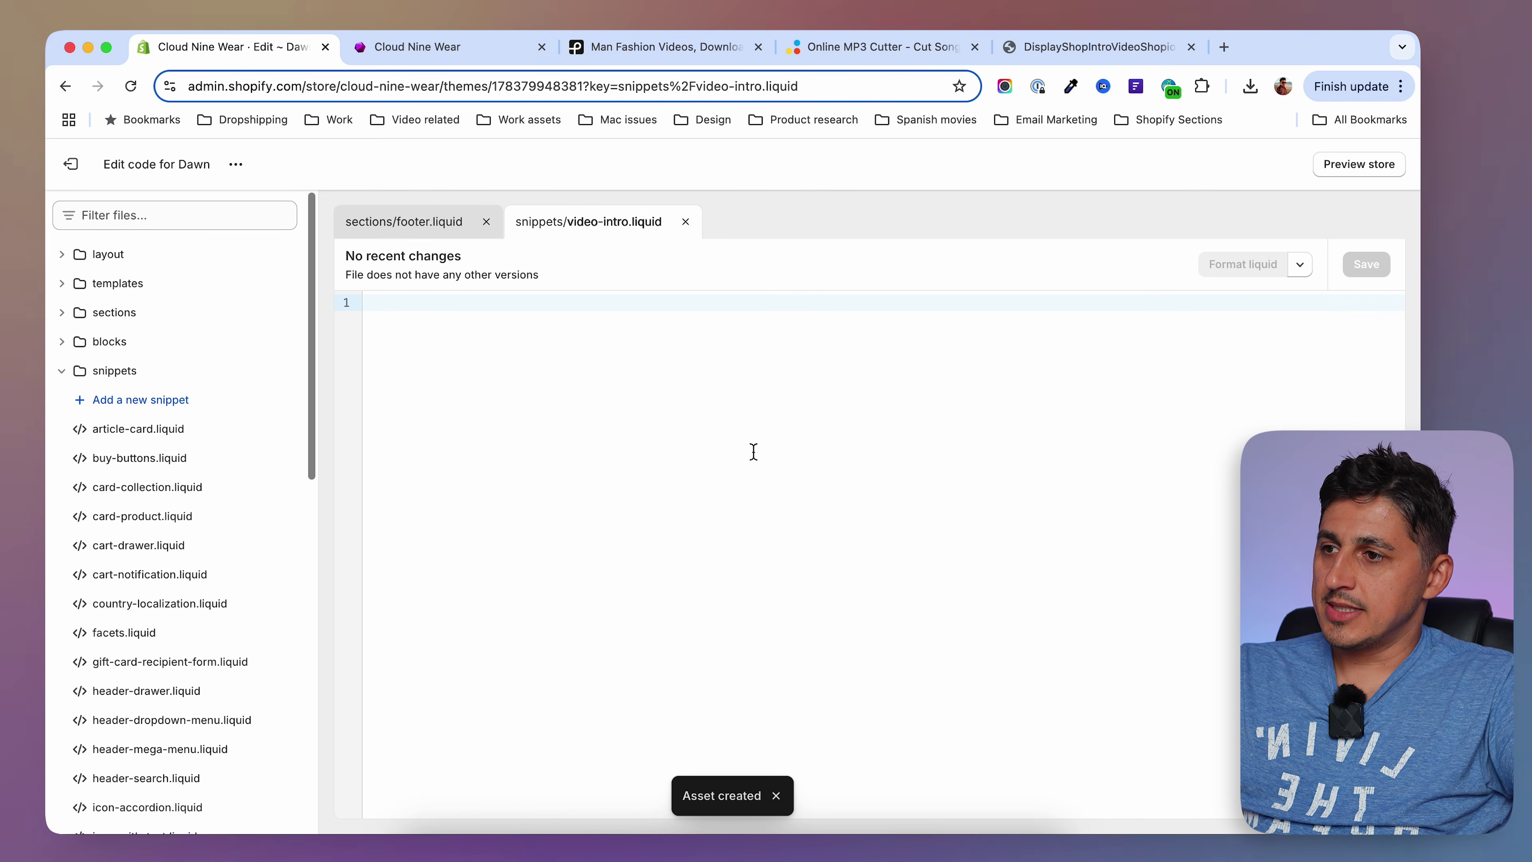
Paste the copied code into video-intro.liquid, check it from its first line, and save the file.
{"action": "key", "text": "super+v"}
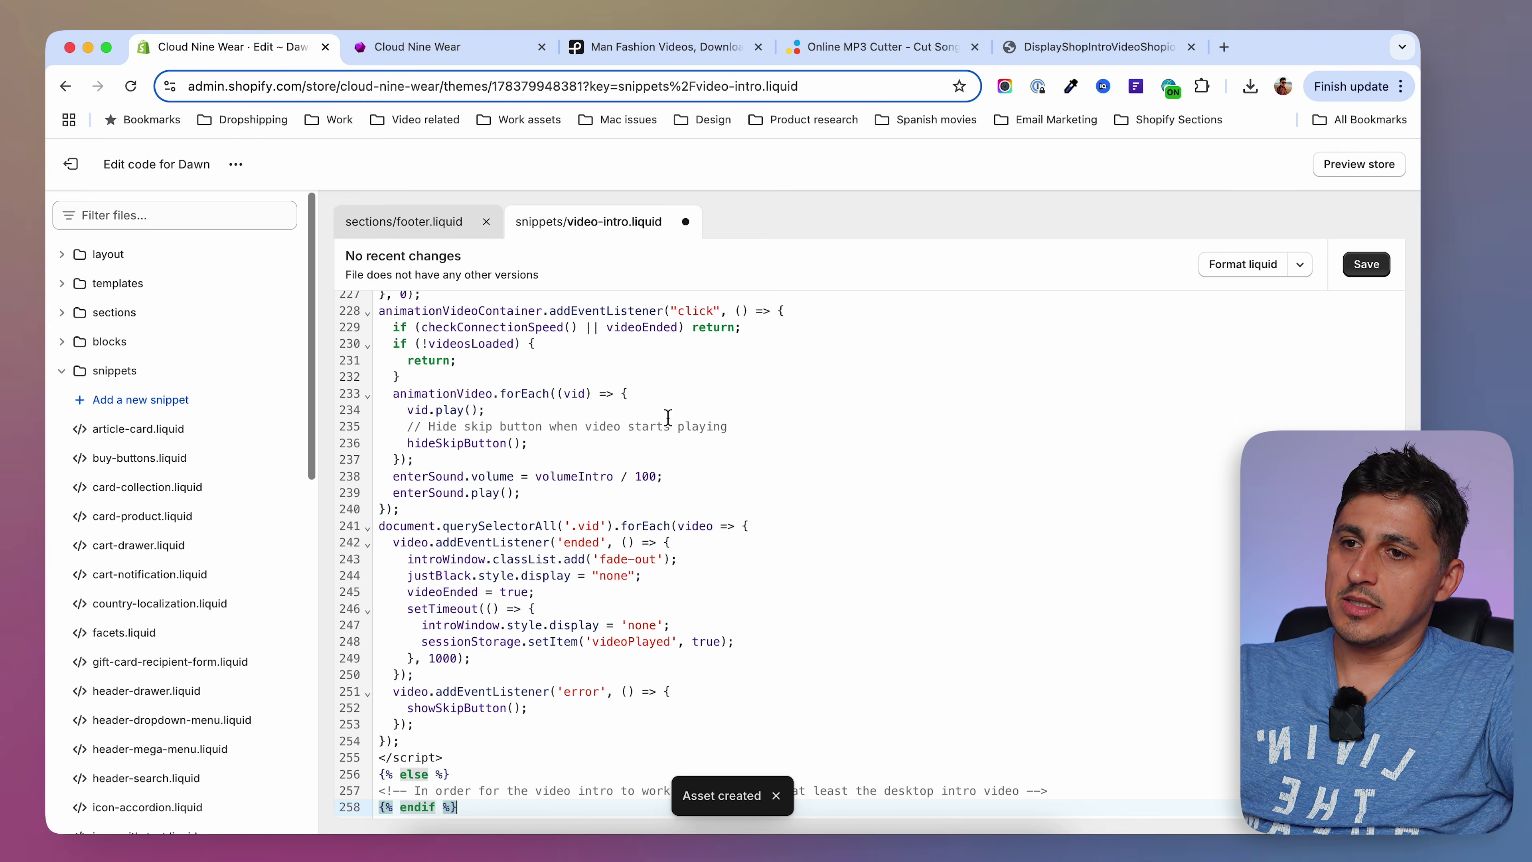
{"action": "scroll", "coordinate": [754, 501], "scroll_direction": "up", "scroll_amount": 20}
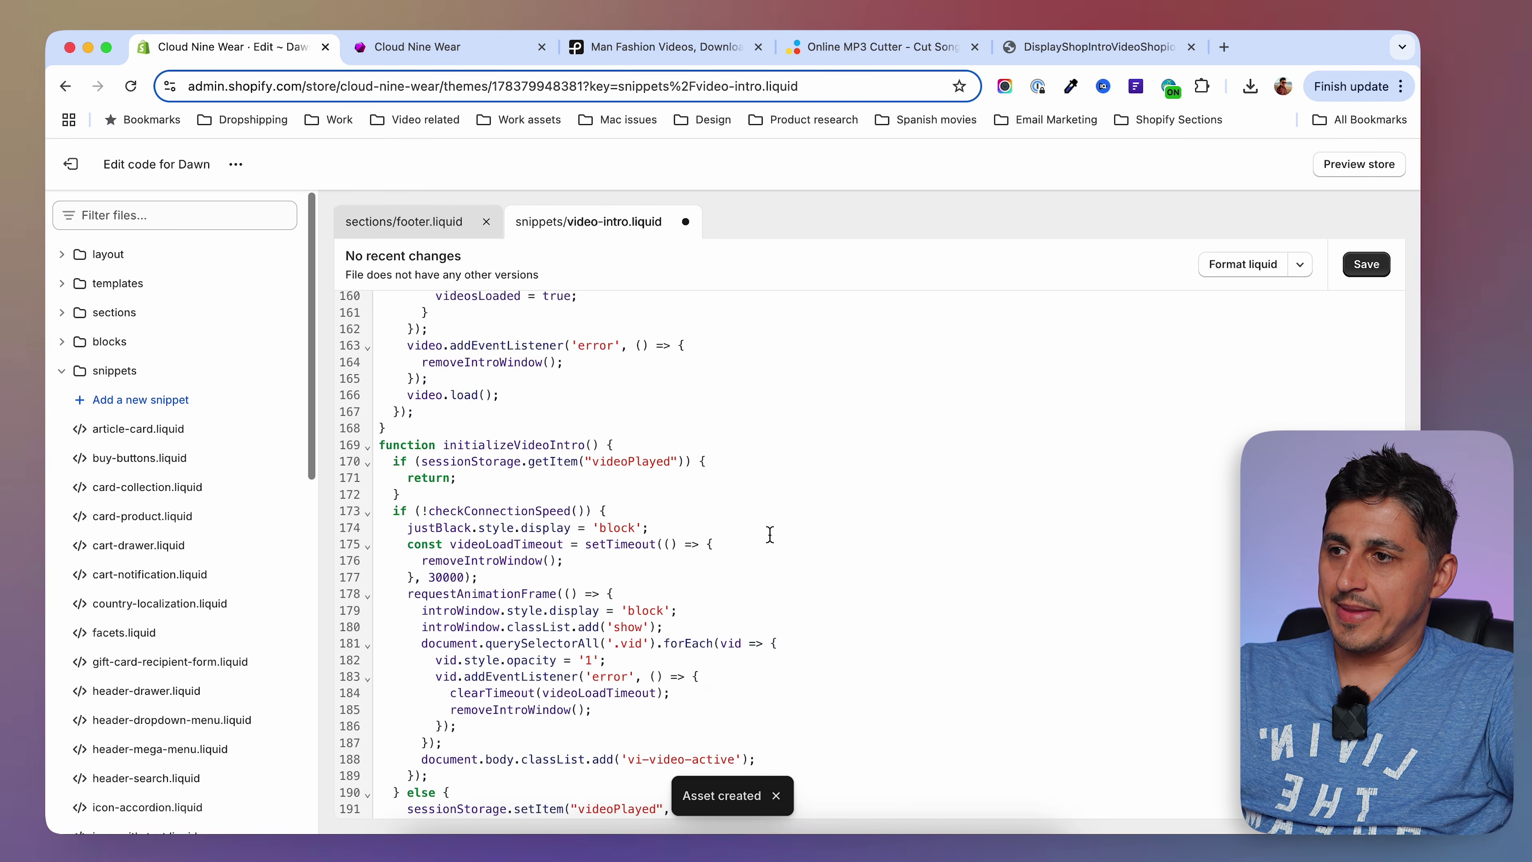
{"action": "scroll", "coordinate": [770, 519], "scroll_direction": "up", "scroll_amount": 10}
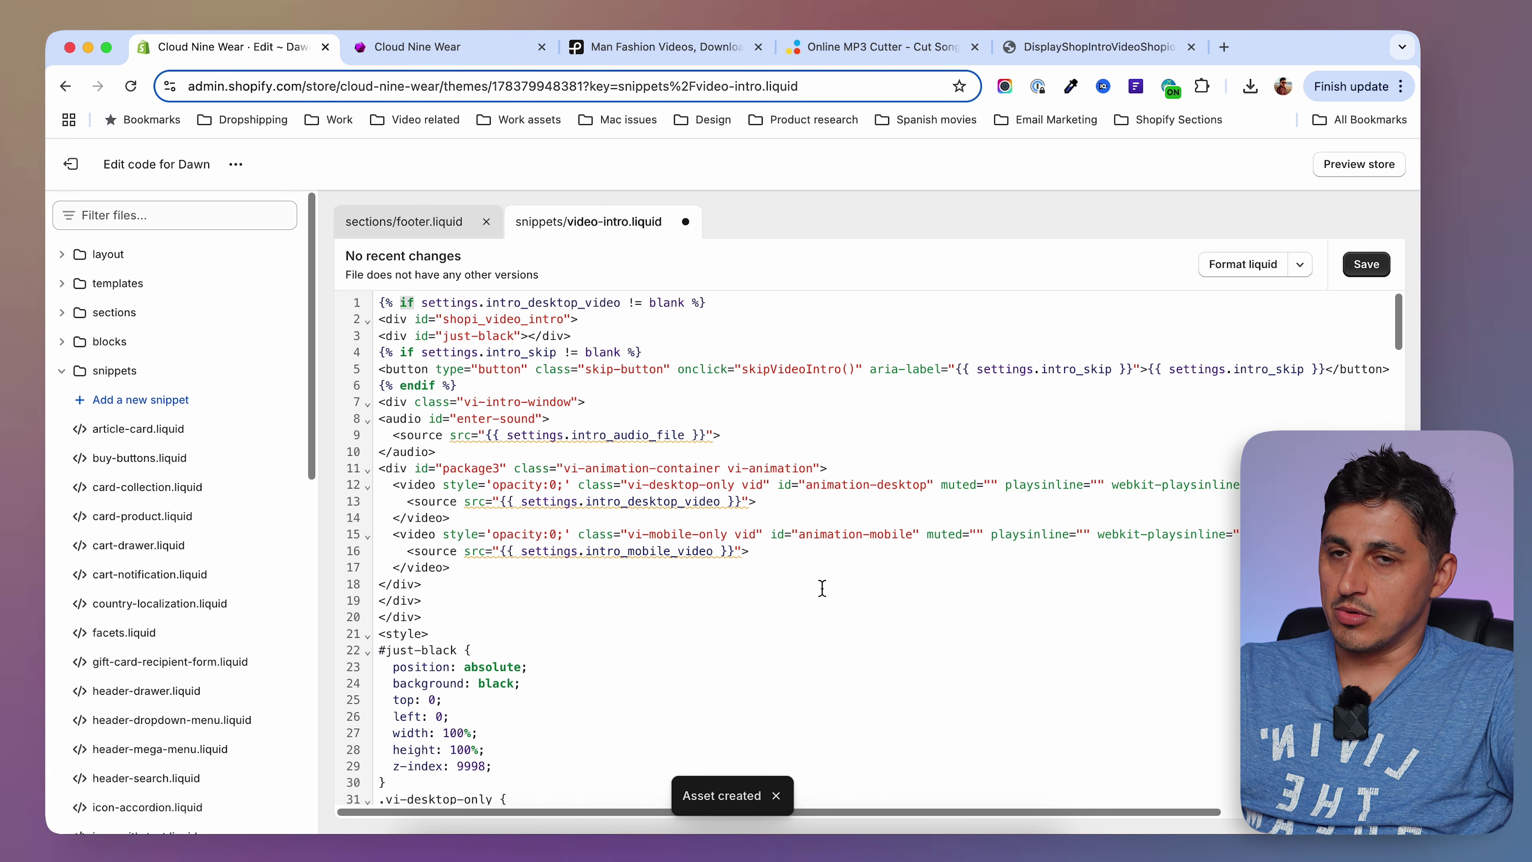
{"action": "left_click", "coordinate": [1374, 271]}
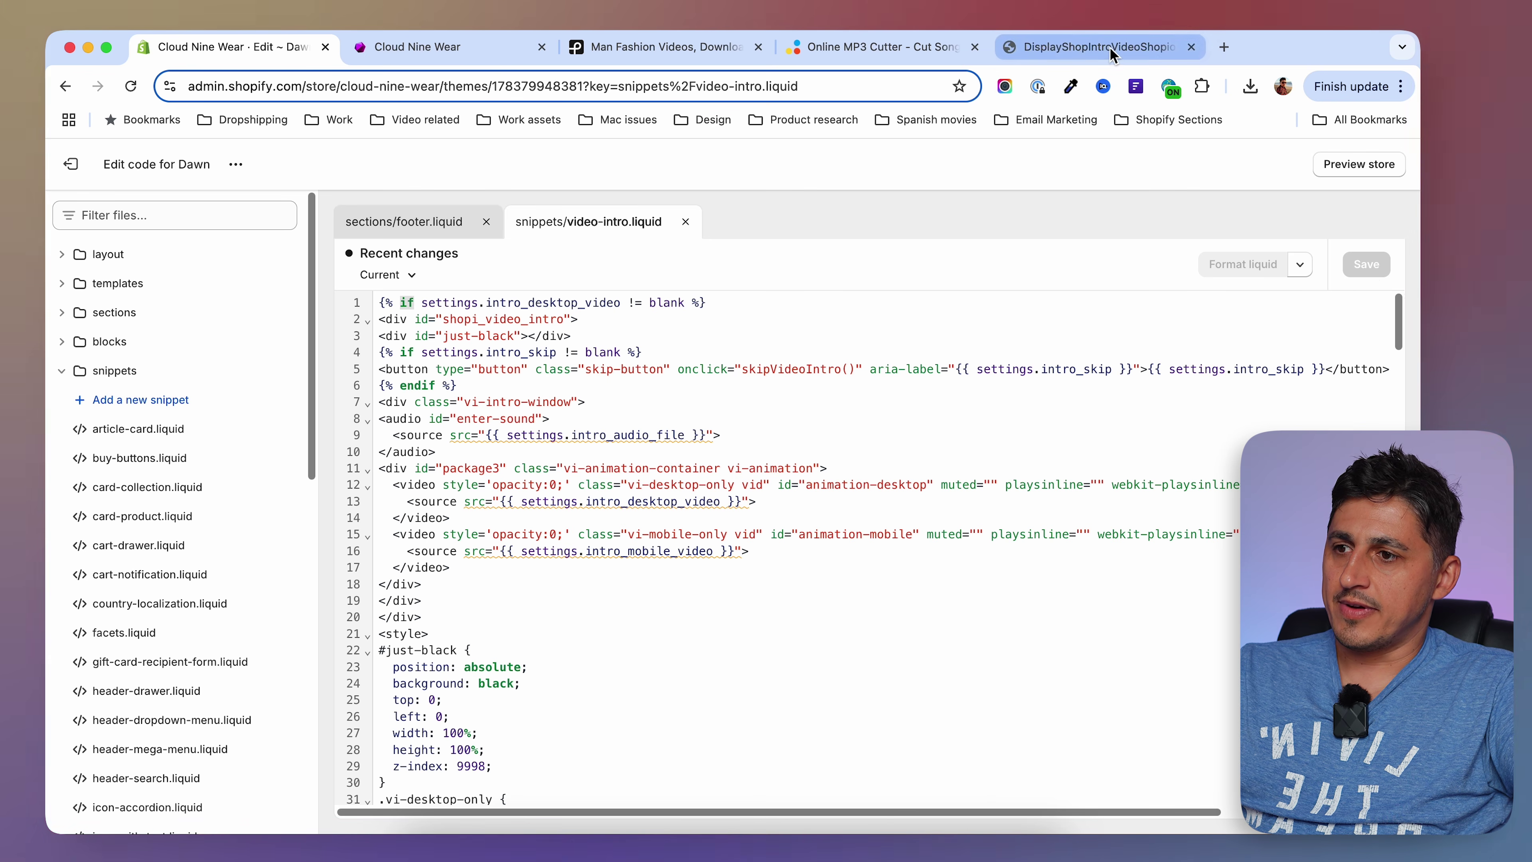
Go back to the instructions page and copy the complete "Video intro" settings code block given under instruction 4.
{"action": "left_click", "coordinate": [1094, 46]}
{"action": "scroll", "coordinate": [942, 451], "scroll_direction": "down", "scroll_amount": 5}
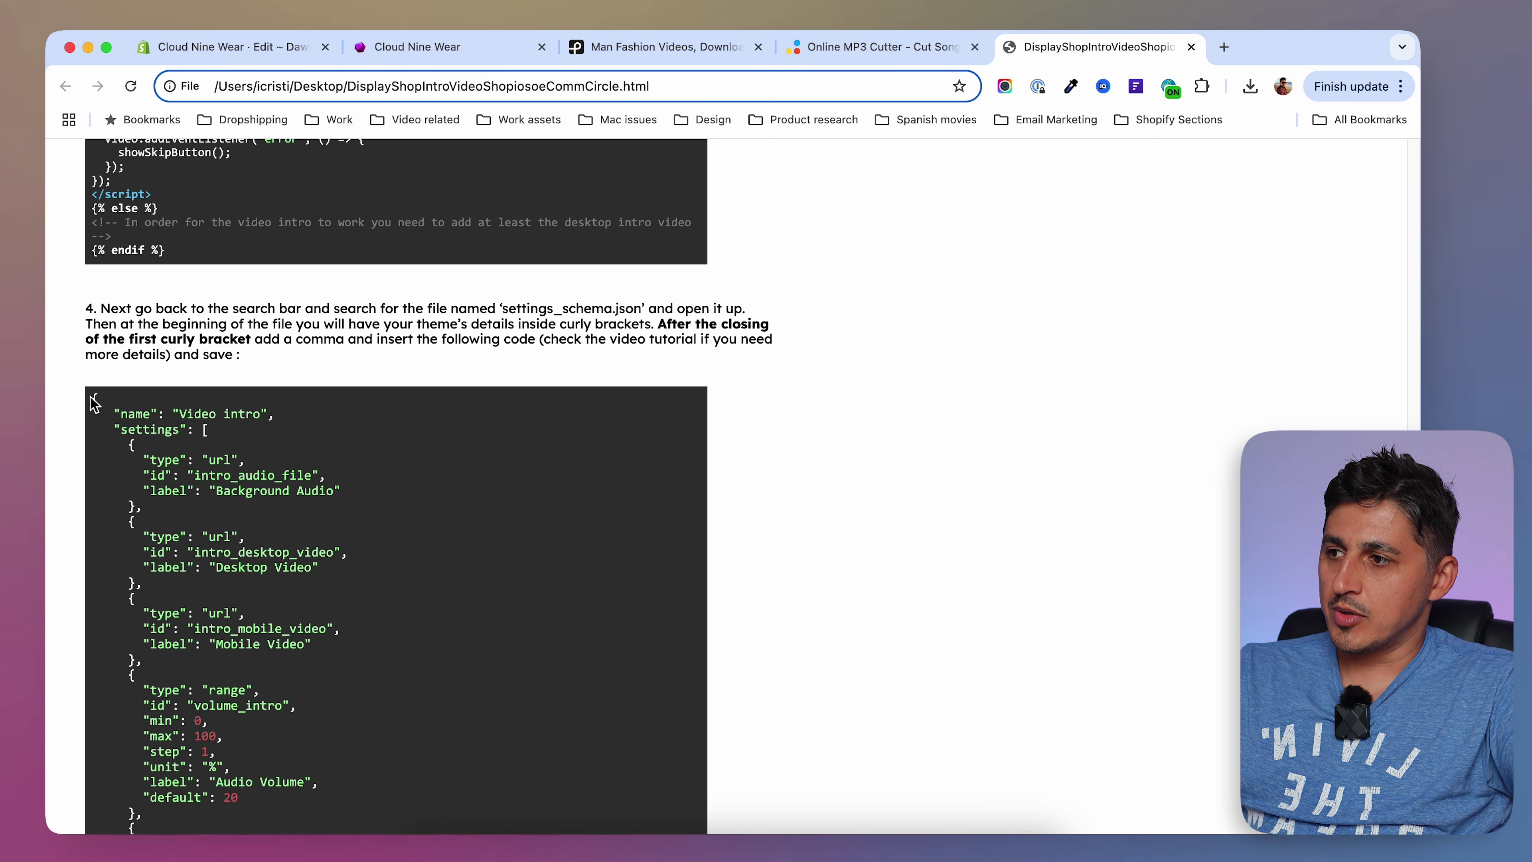
{"action": "left_click_drag", "start_coordinate": [93, 400], "coordinate": [312, 585]}
{"action": "scroll", "coordinate": [308, 579], "scroll_direction": "down", "scroll_amount": 10}
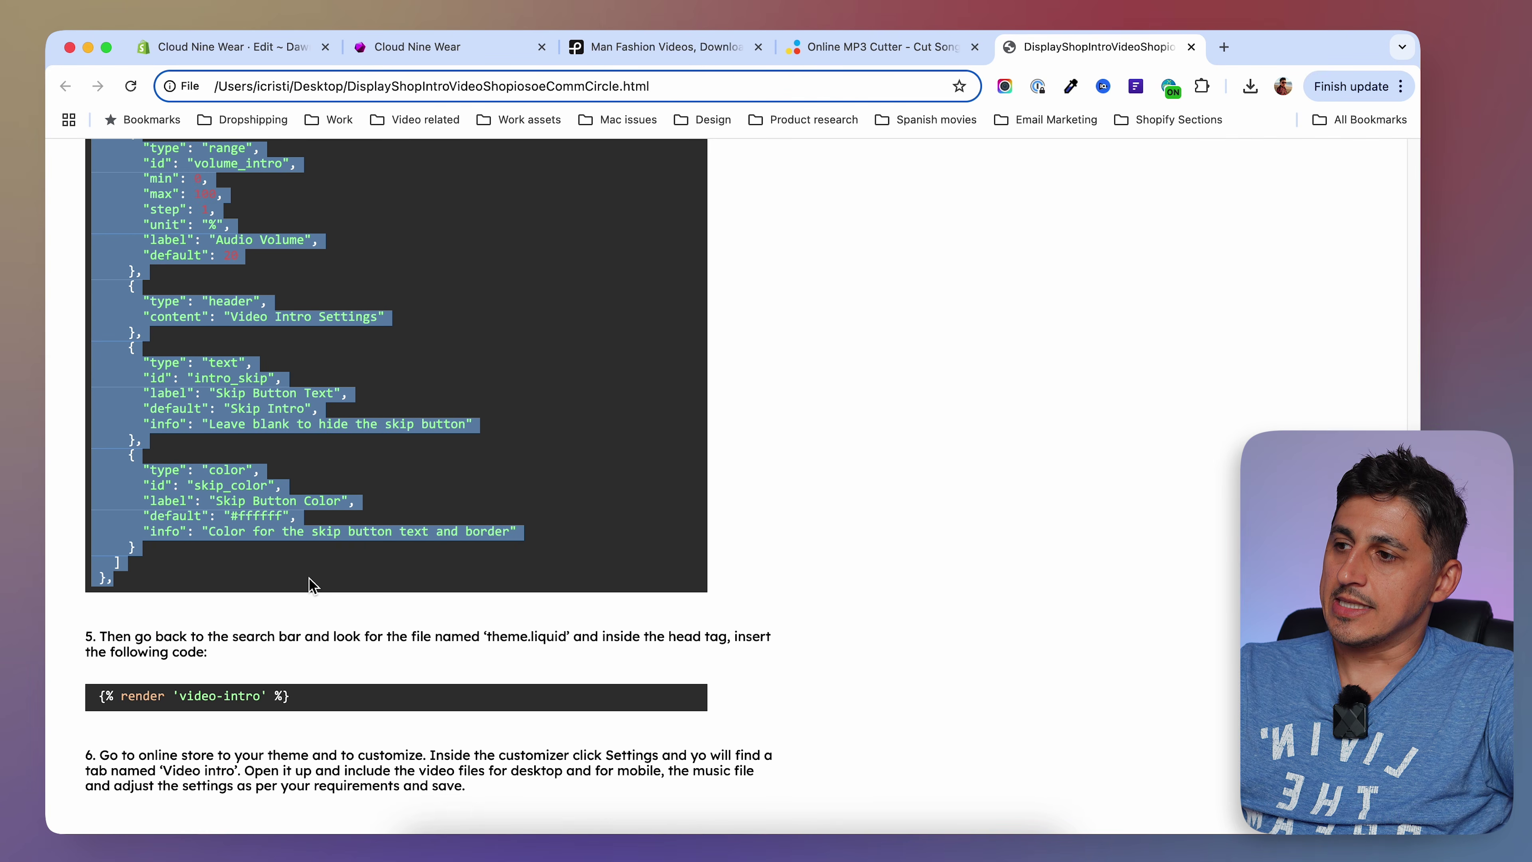
{"action": "scroll", "coordinate": [232, 580], "scroll_direction": "up", "scroll_amount": 1}
{"action": "right_click", "coordinate": [240, 510]}
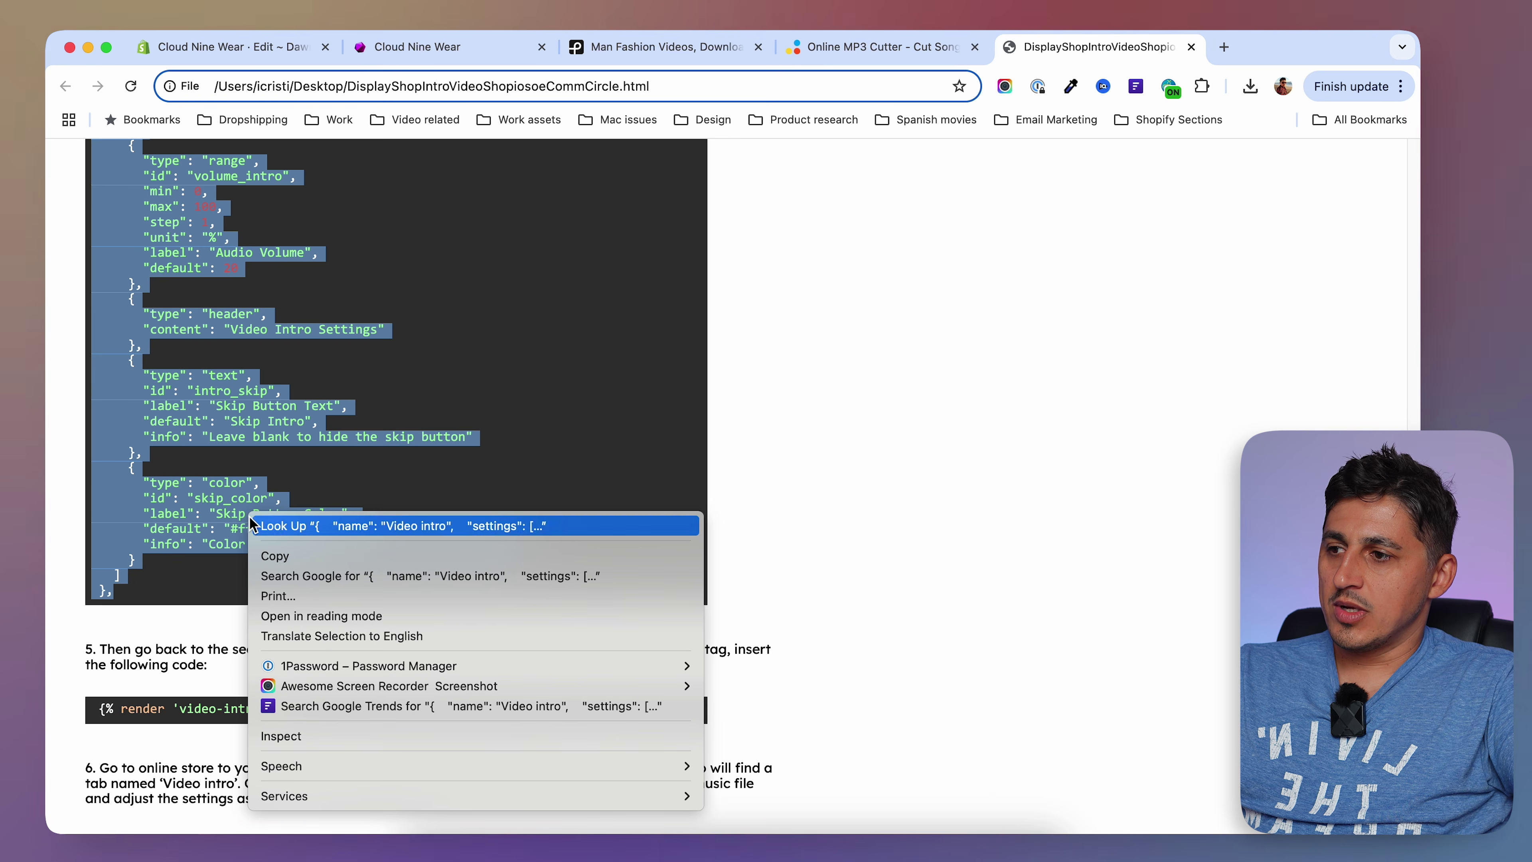
{"action": "left_click", "coordinate": [341, 555]}
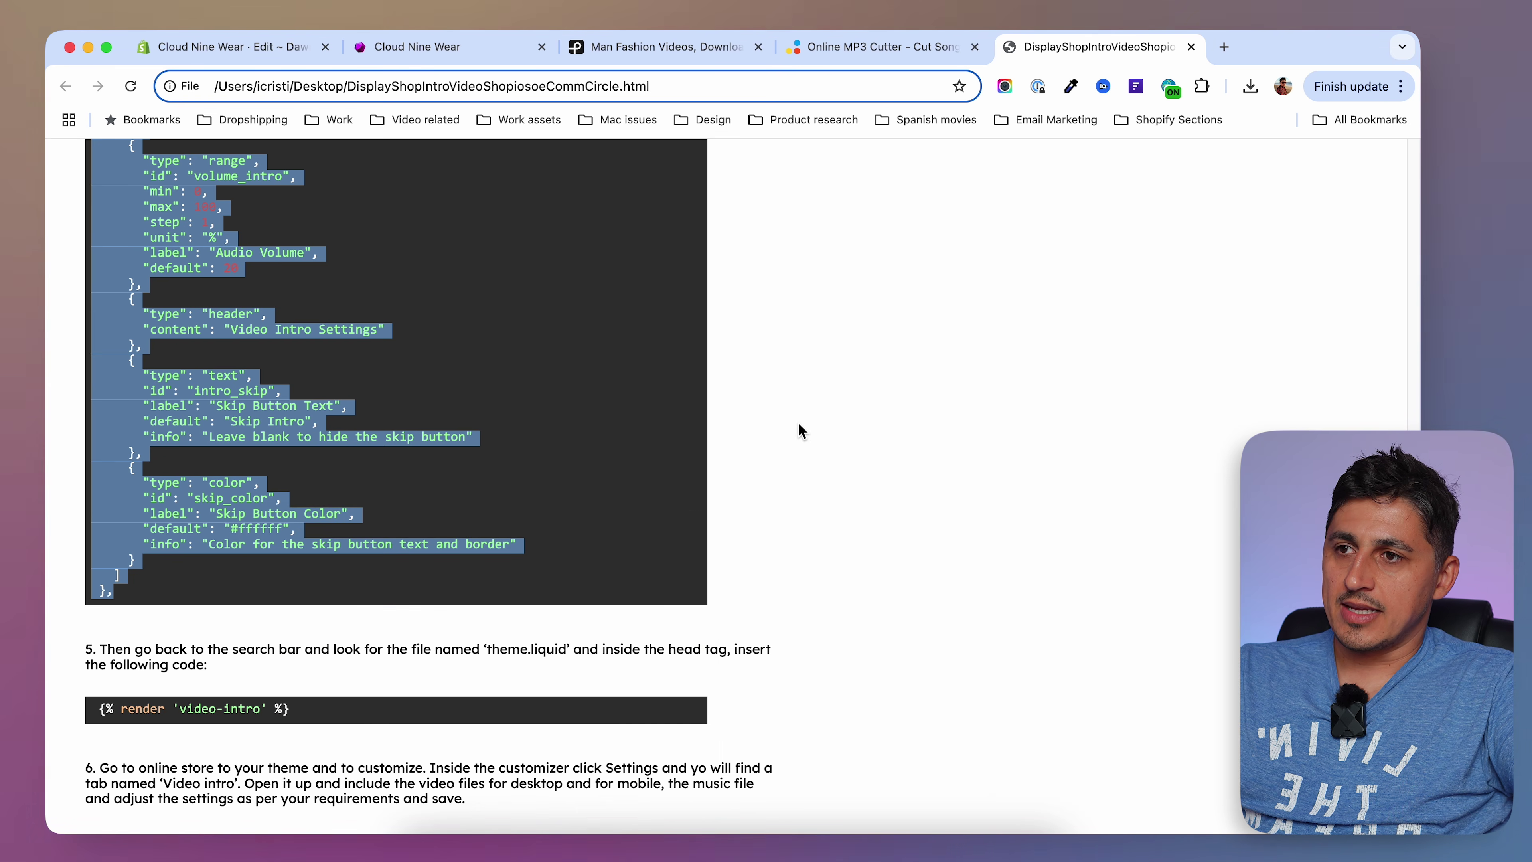
Return to the Dawn code editor, filter the theme files by "sett", and open settings_schema.json.
{"action": "left_click", "coordinate": [239, 53]}
{"action": "left_click", "coordinate": [75, 214]}
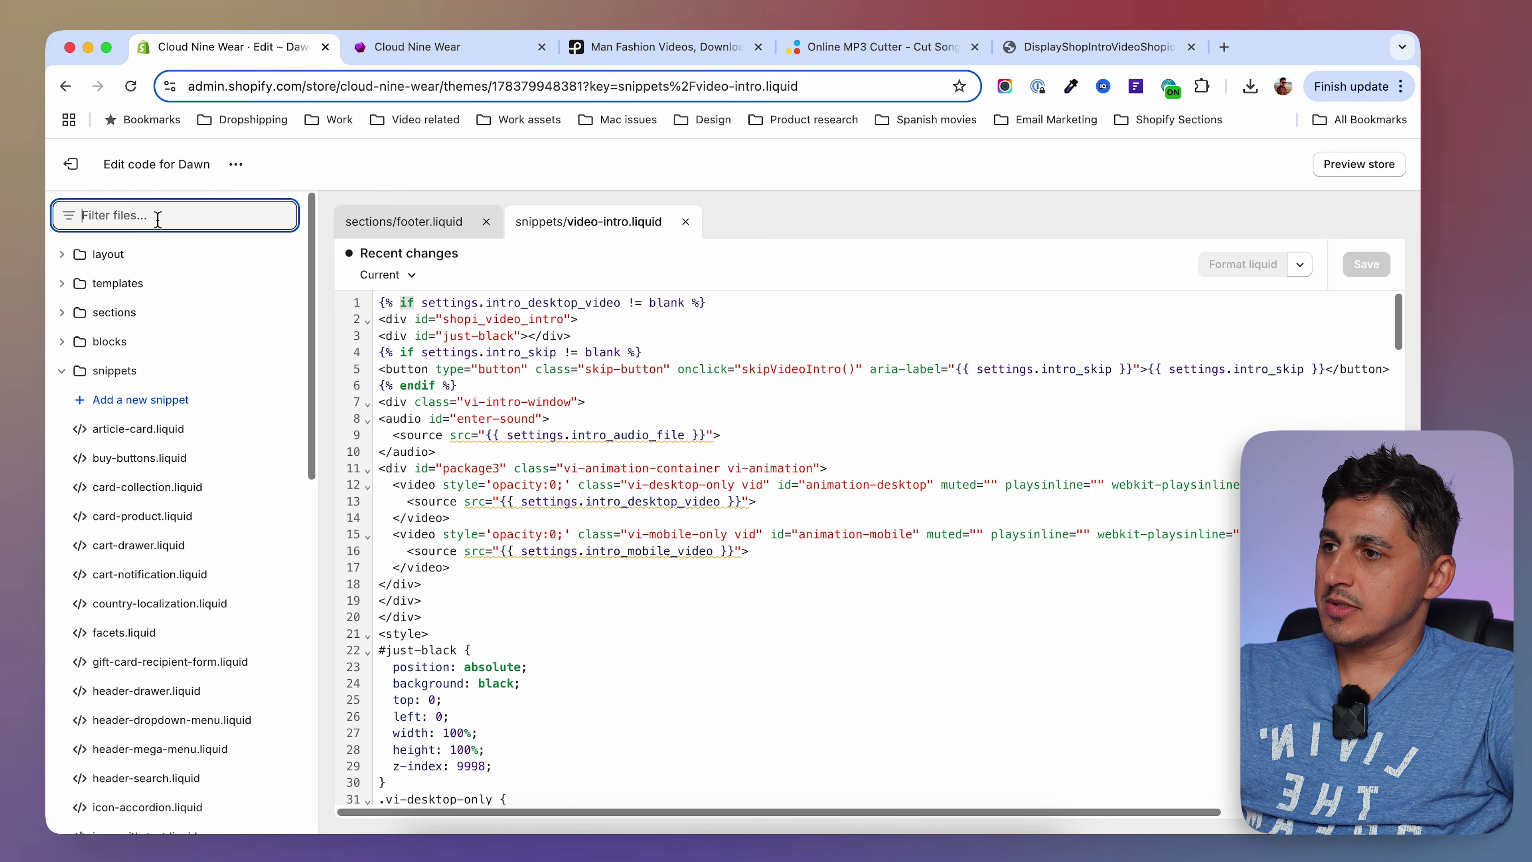
{"action": "type", "text": "sett"}
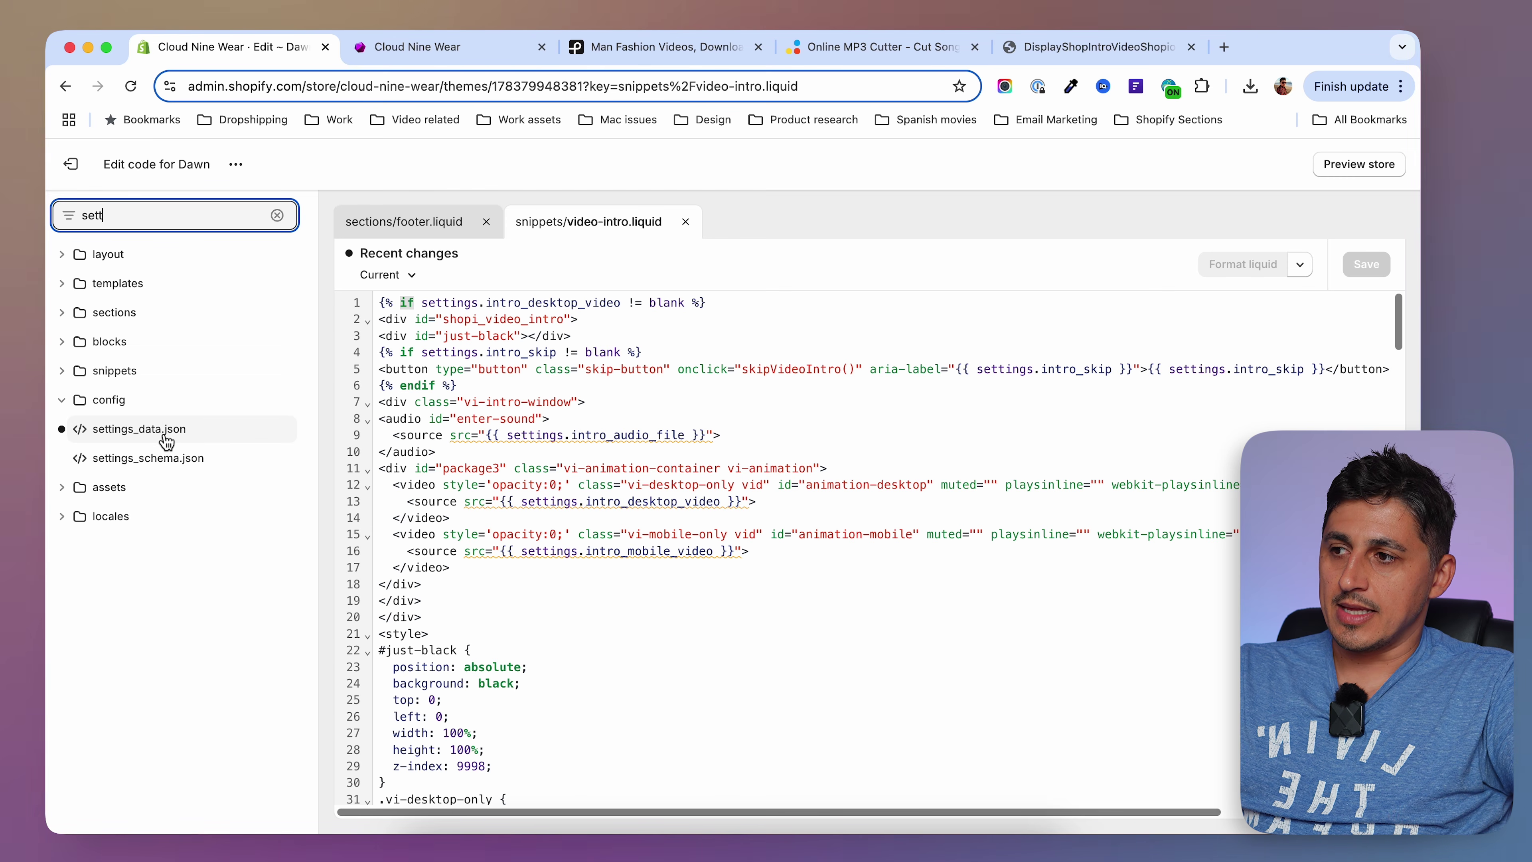
{"action": "left_click", "coordinate": [160, 459]}
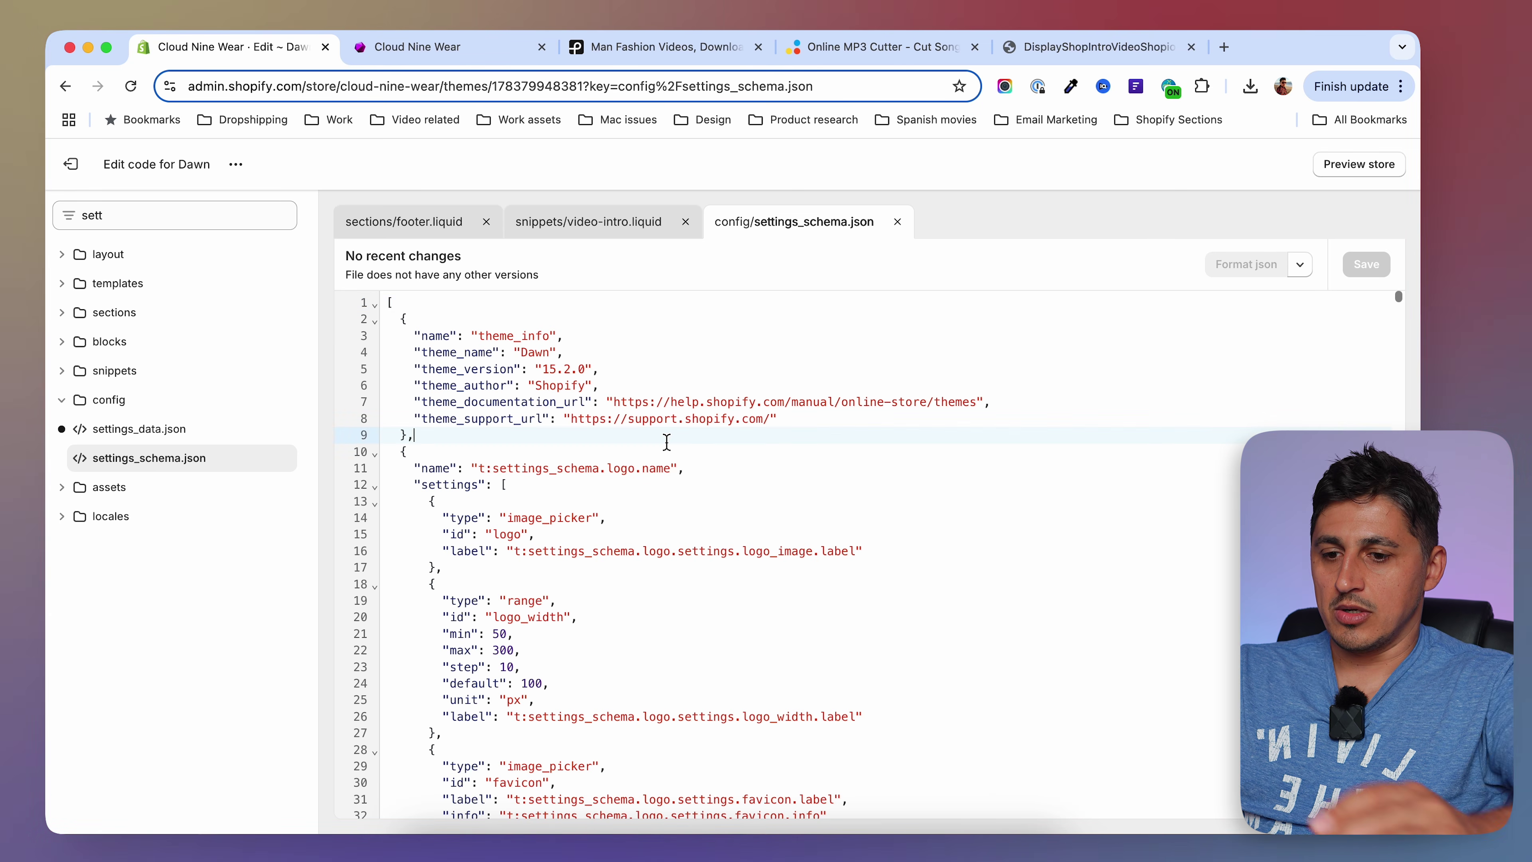
Insert the copied "Video intro" settings block on a new line after the theme_info block in settings_schema.json.
{"action": "key", "text": "Return"}
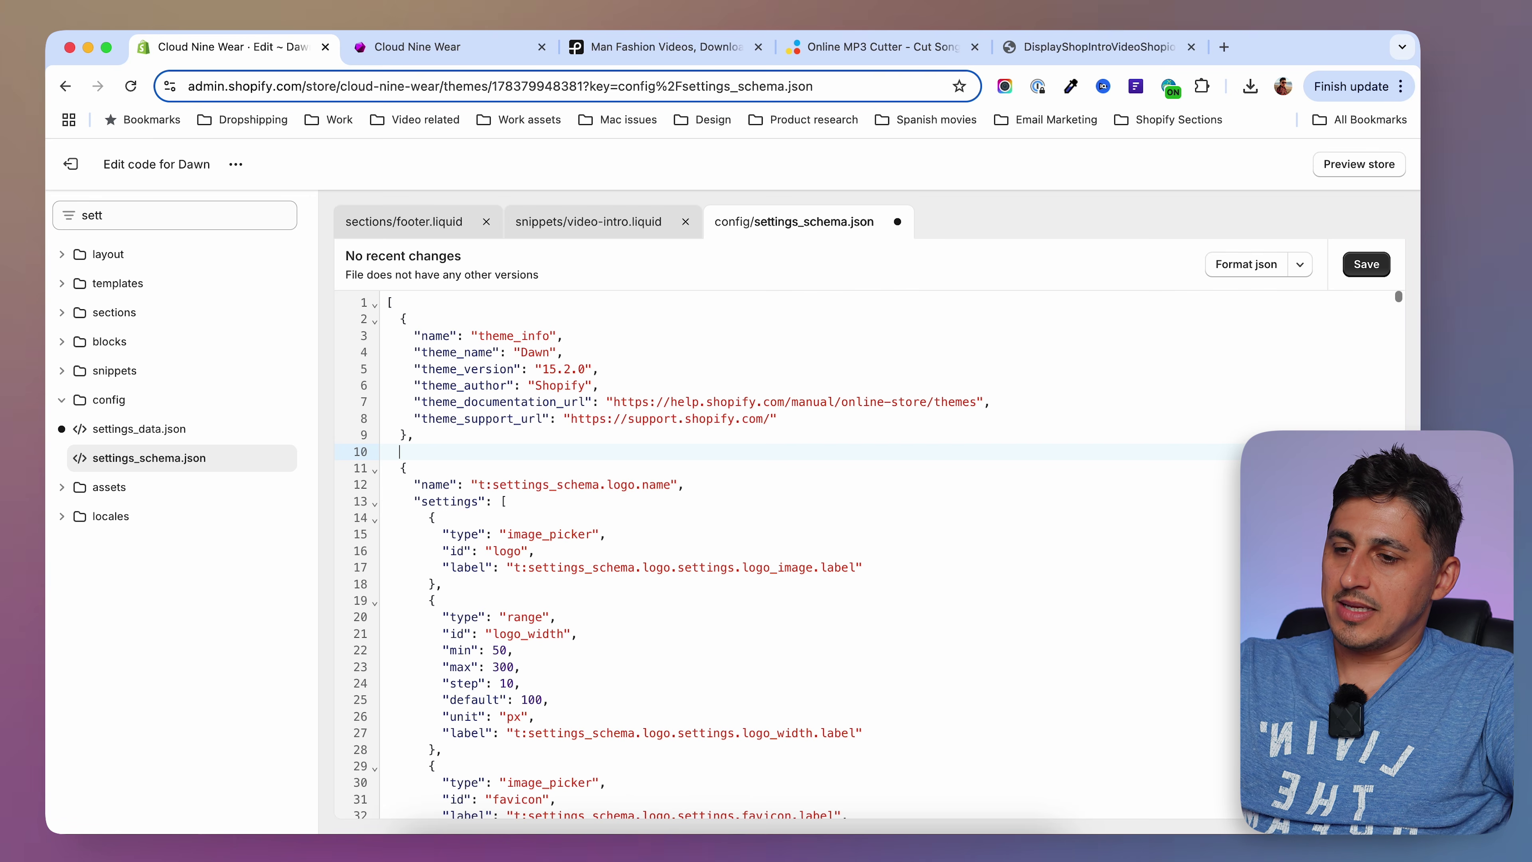
{"action": "key", "text": "super+v"}
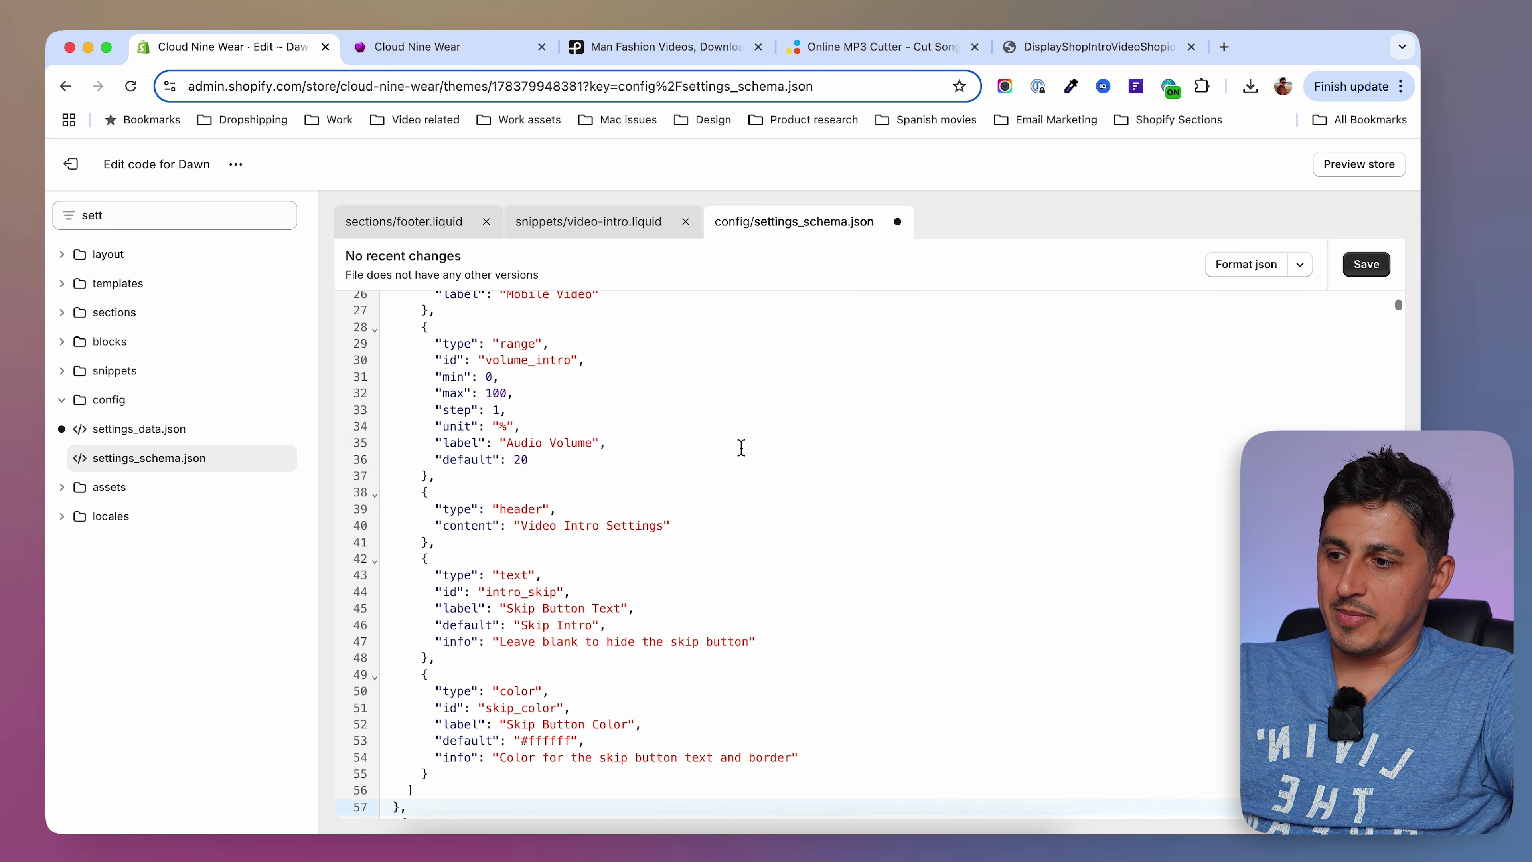
Save settings_schema.json, and copy the {% render 'video-intro' %} line given under instruction 5 on the instructions page.
{"action": "left_click", "coordinate": [1366, 263]}
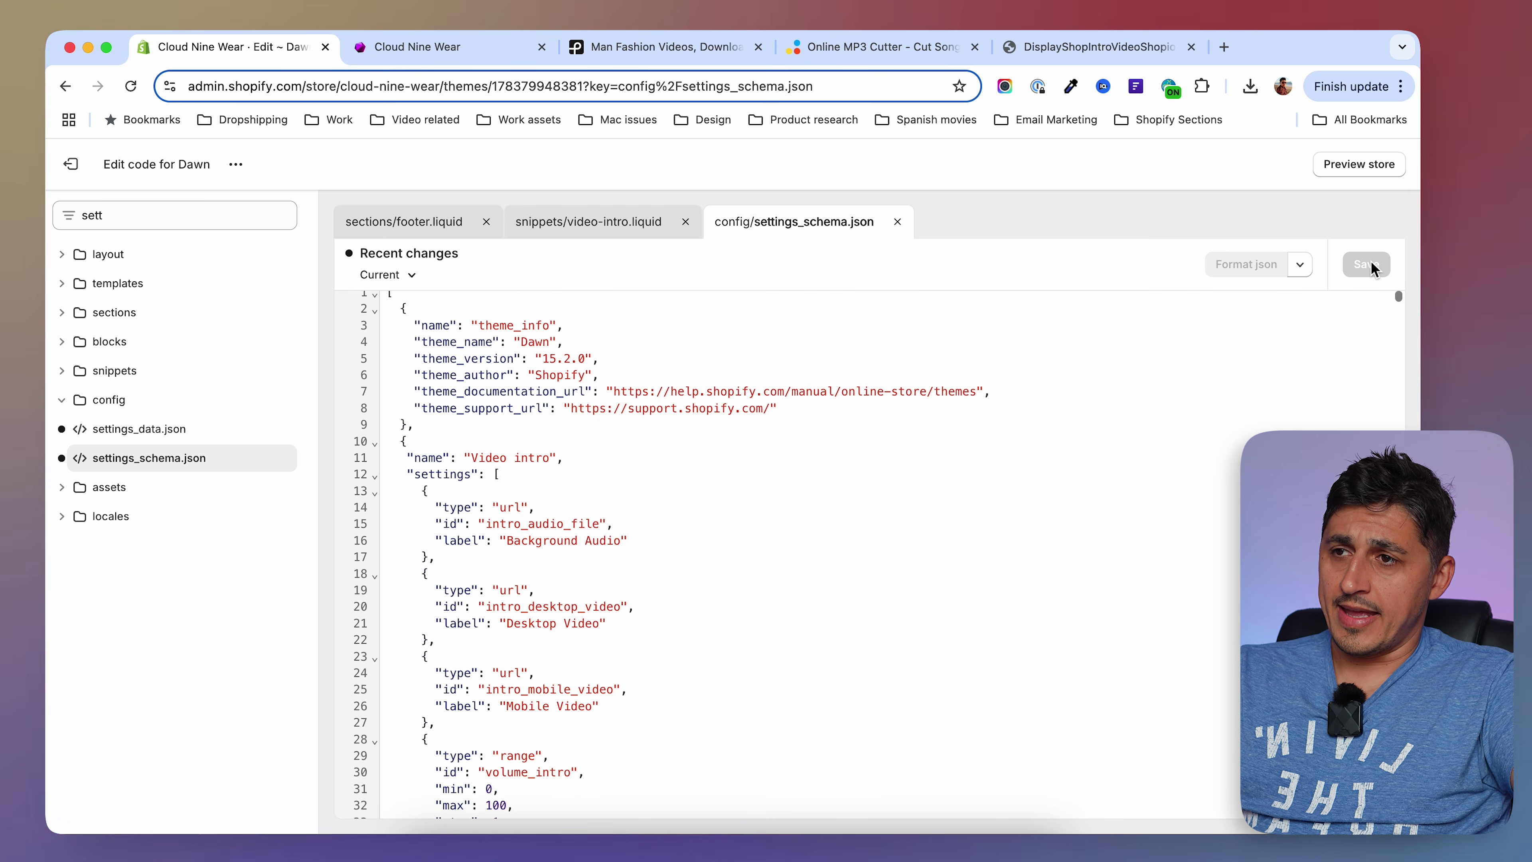
{"action": "left_click", "coordinate": [1086, 52]}
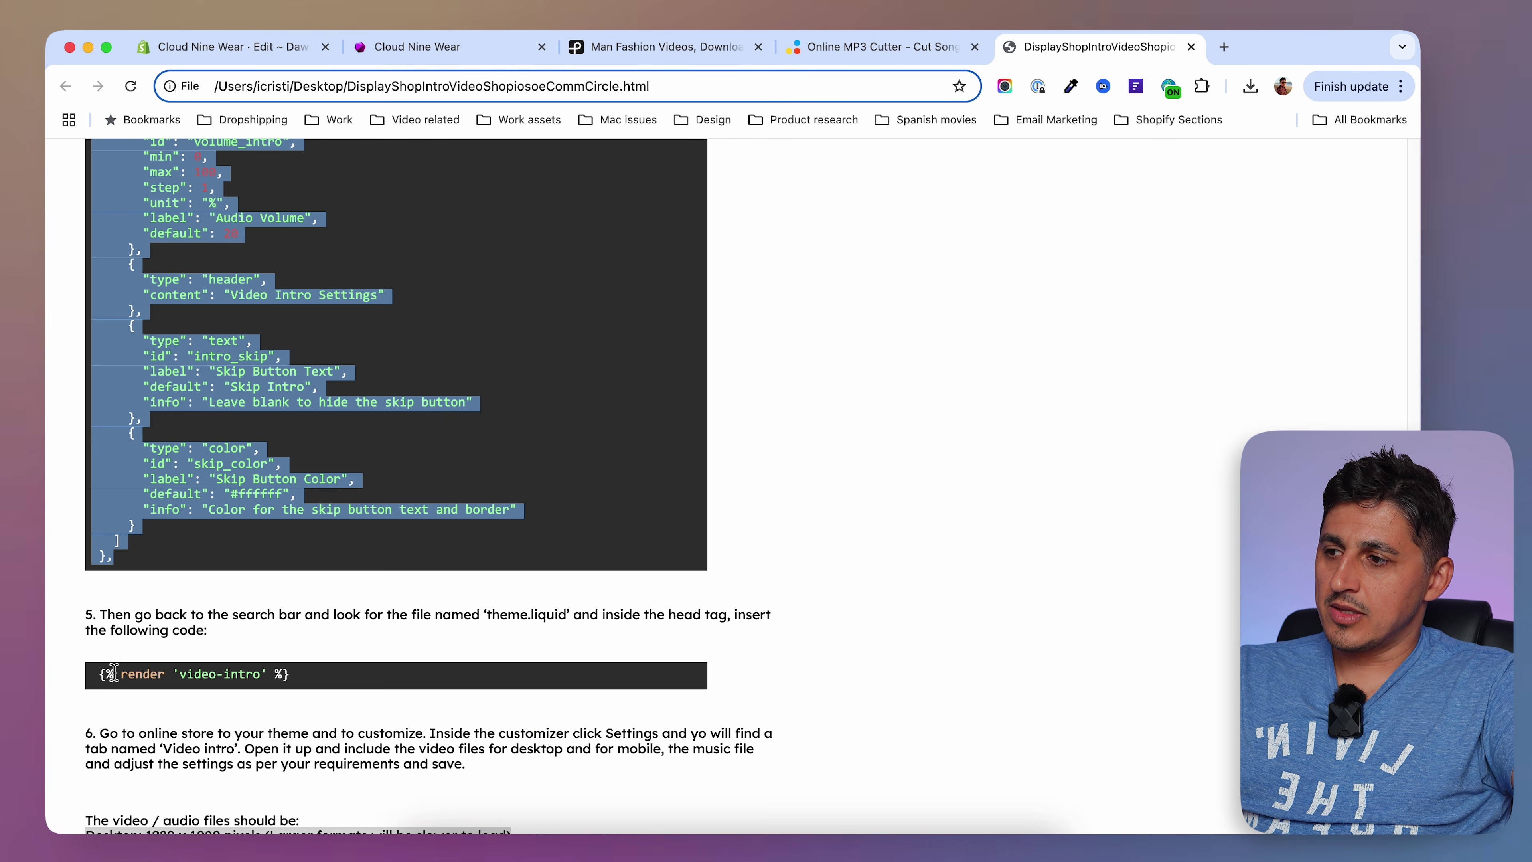
{"action": "left_click_drag", "start_coordinate": [313, 682], "coordinate": [104, 675]}
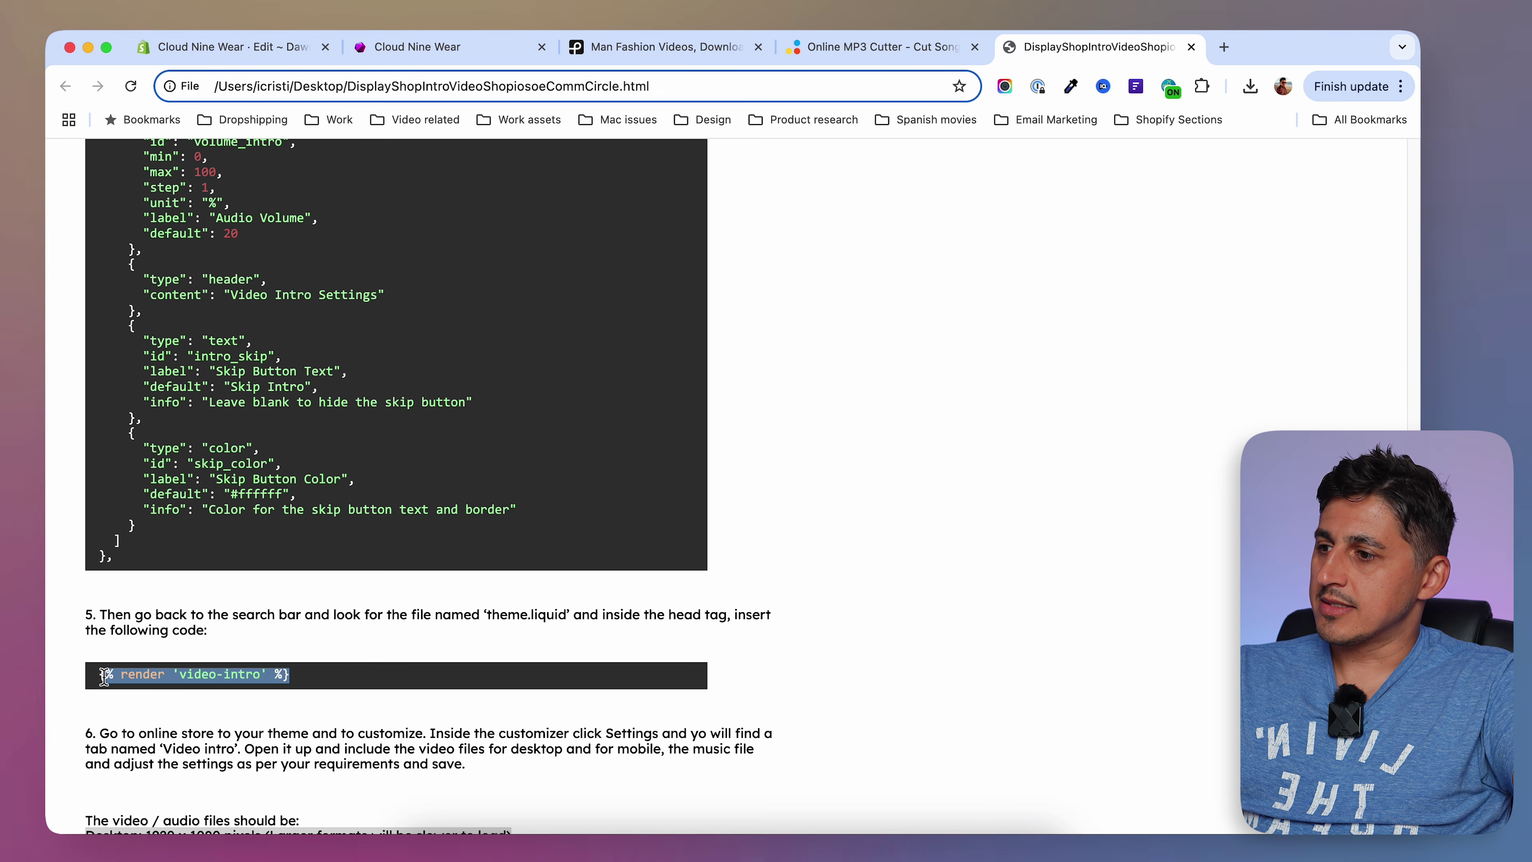
{"action": "right_click", "coordinate": [156, 682]}
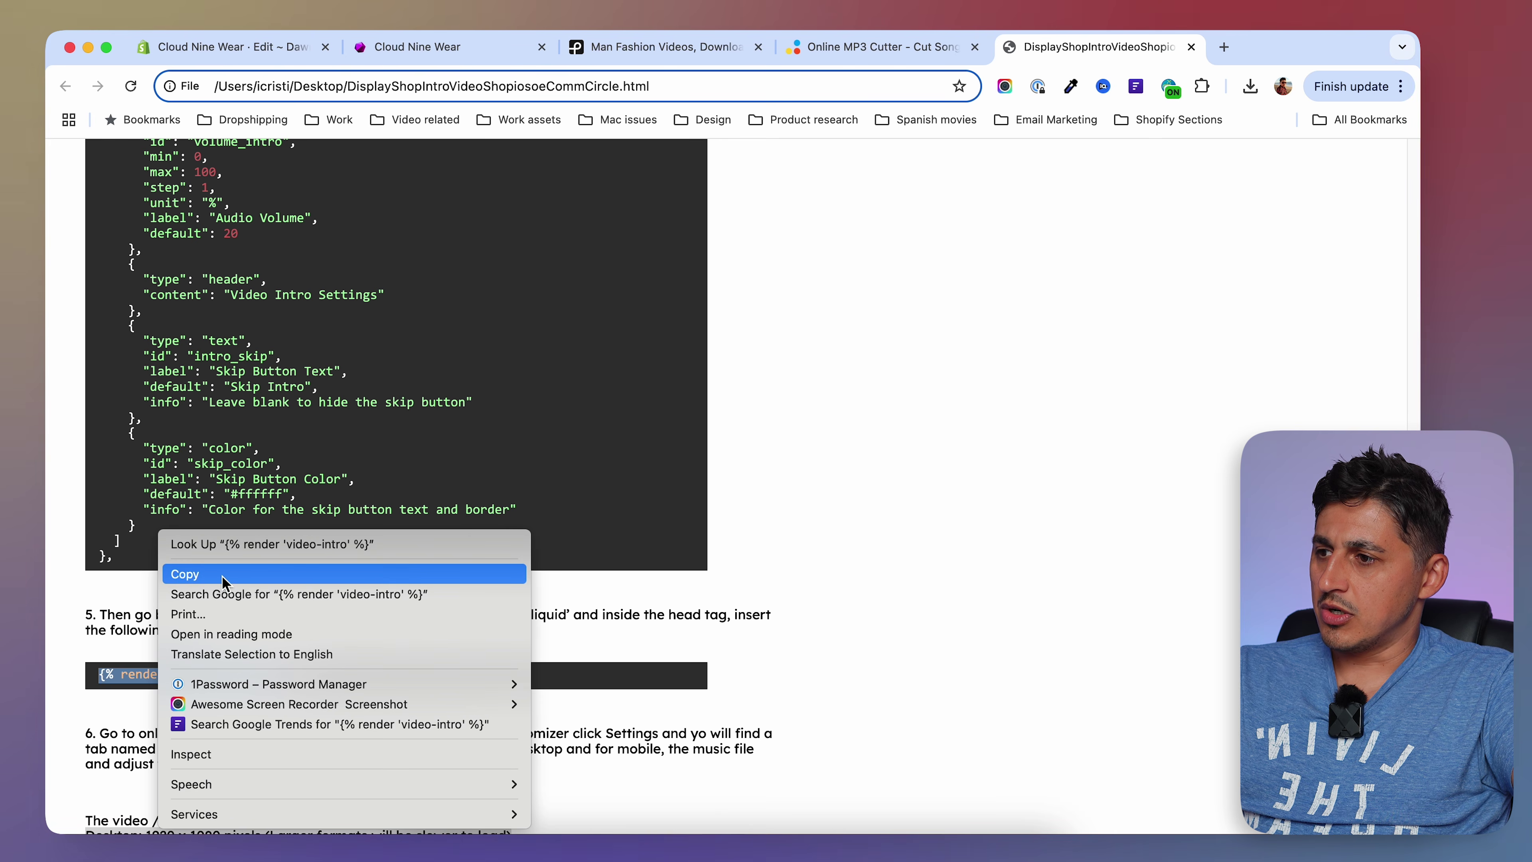
{"action": "left_click", "coordinate": [256, 573]}
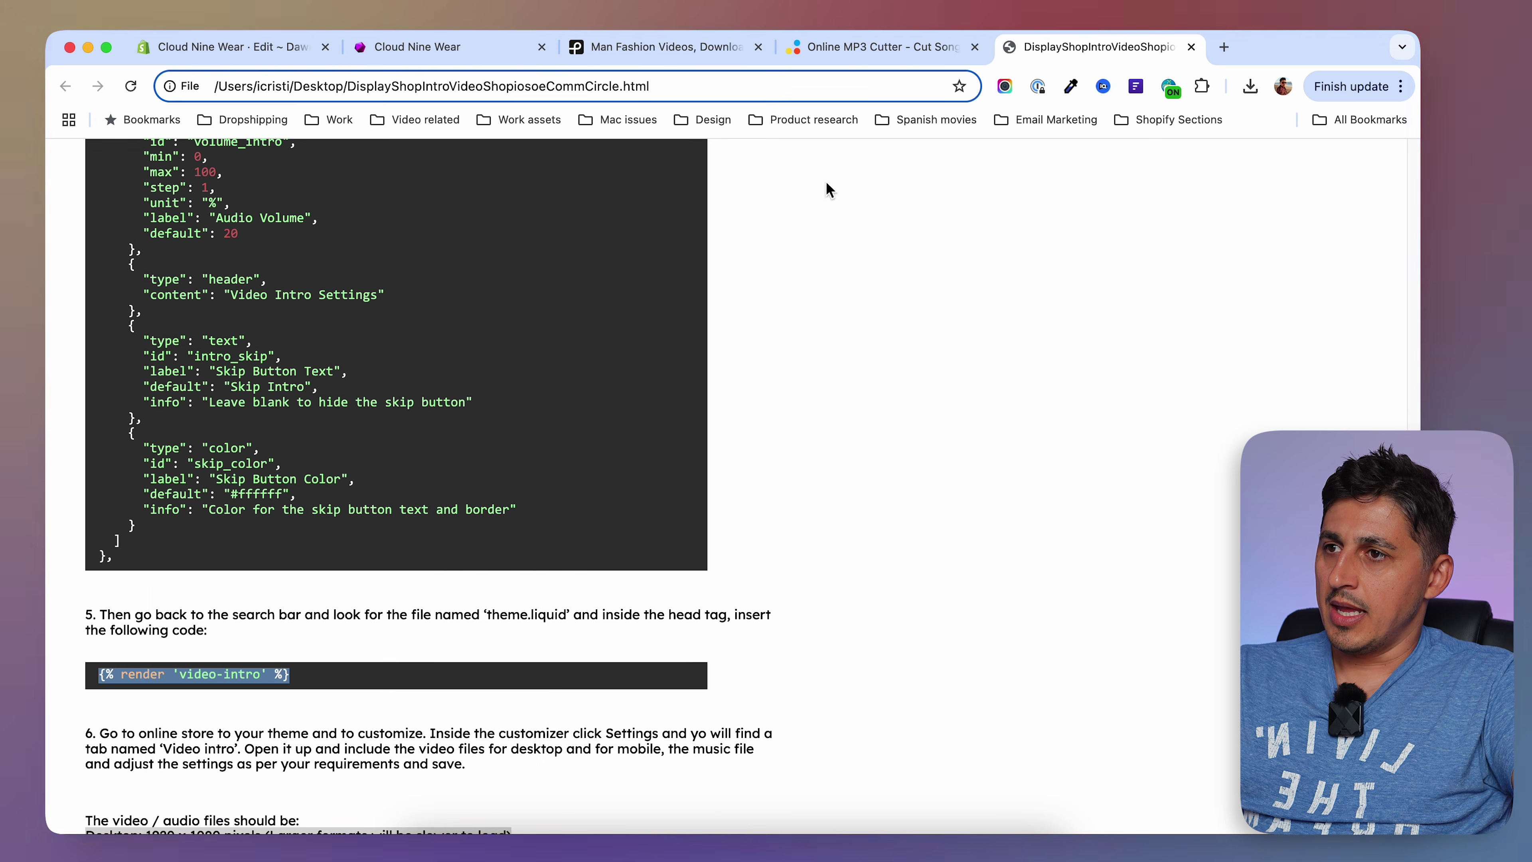
Return to the Dawn code editor, filter the theme files by "theme", and open theme.liquid.
{"action": "left_click", "coordinate": [243, 51]}
{"action": "left_click_drag", "start_coordinate": [145, 211], "coordinate": [49, 220]}
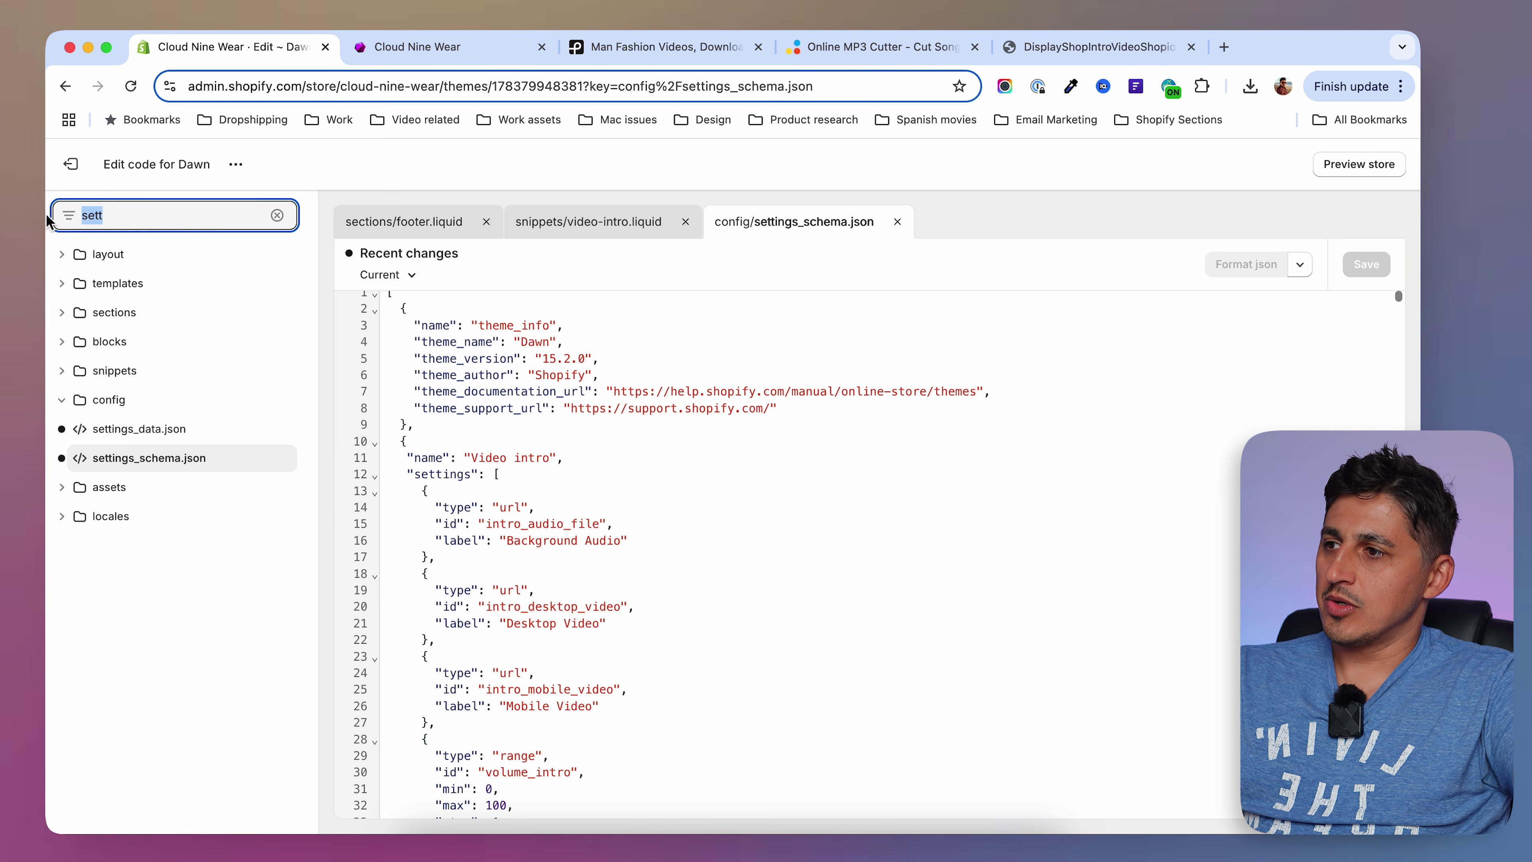
{"action": "type", "text": "theme"}
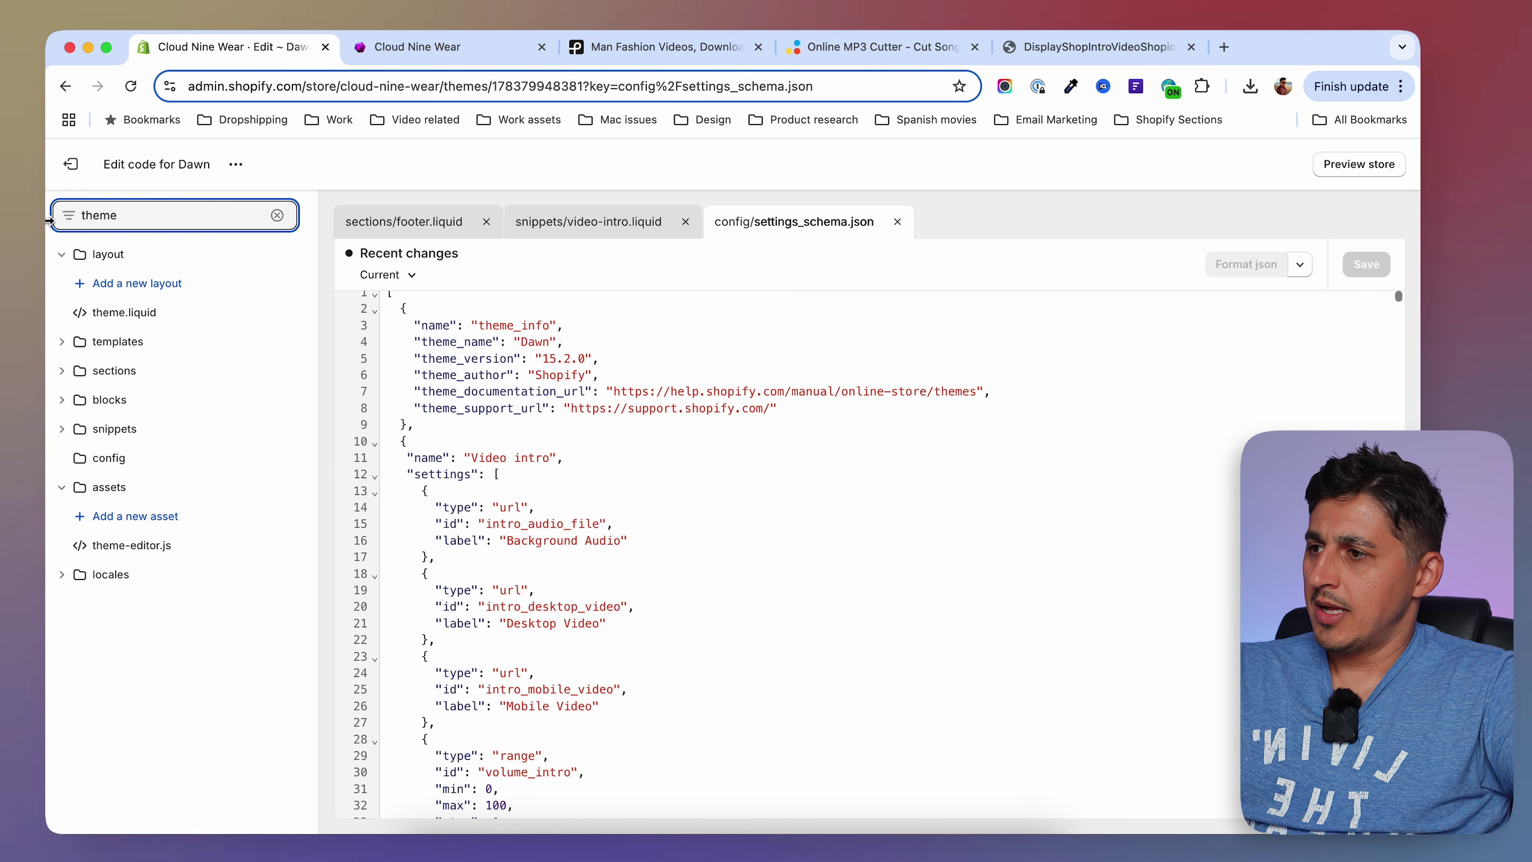
{"action": "left_click", "coordinate": [139, 326]}
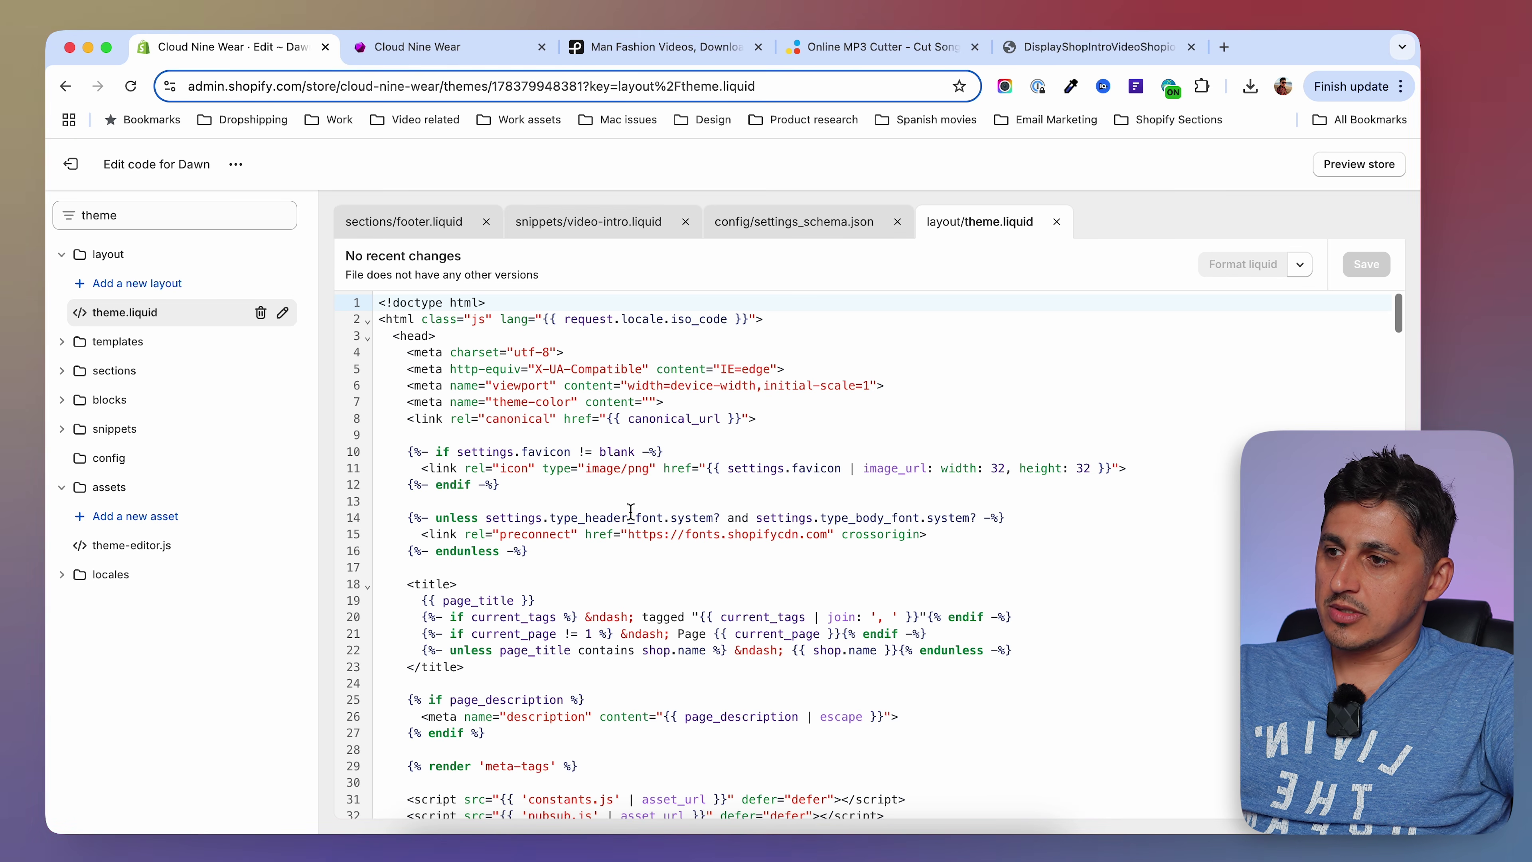
Insert the copied {% render 'video-intro' %} code on empty line 9 inside the head tag of theme.liquid and save the file.
{"action": "left_click", "coordinate": [565, 337]}
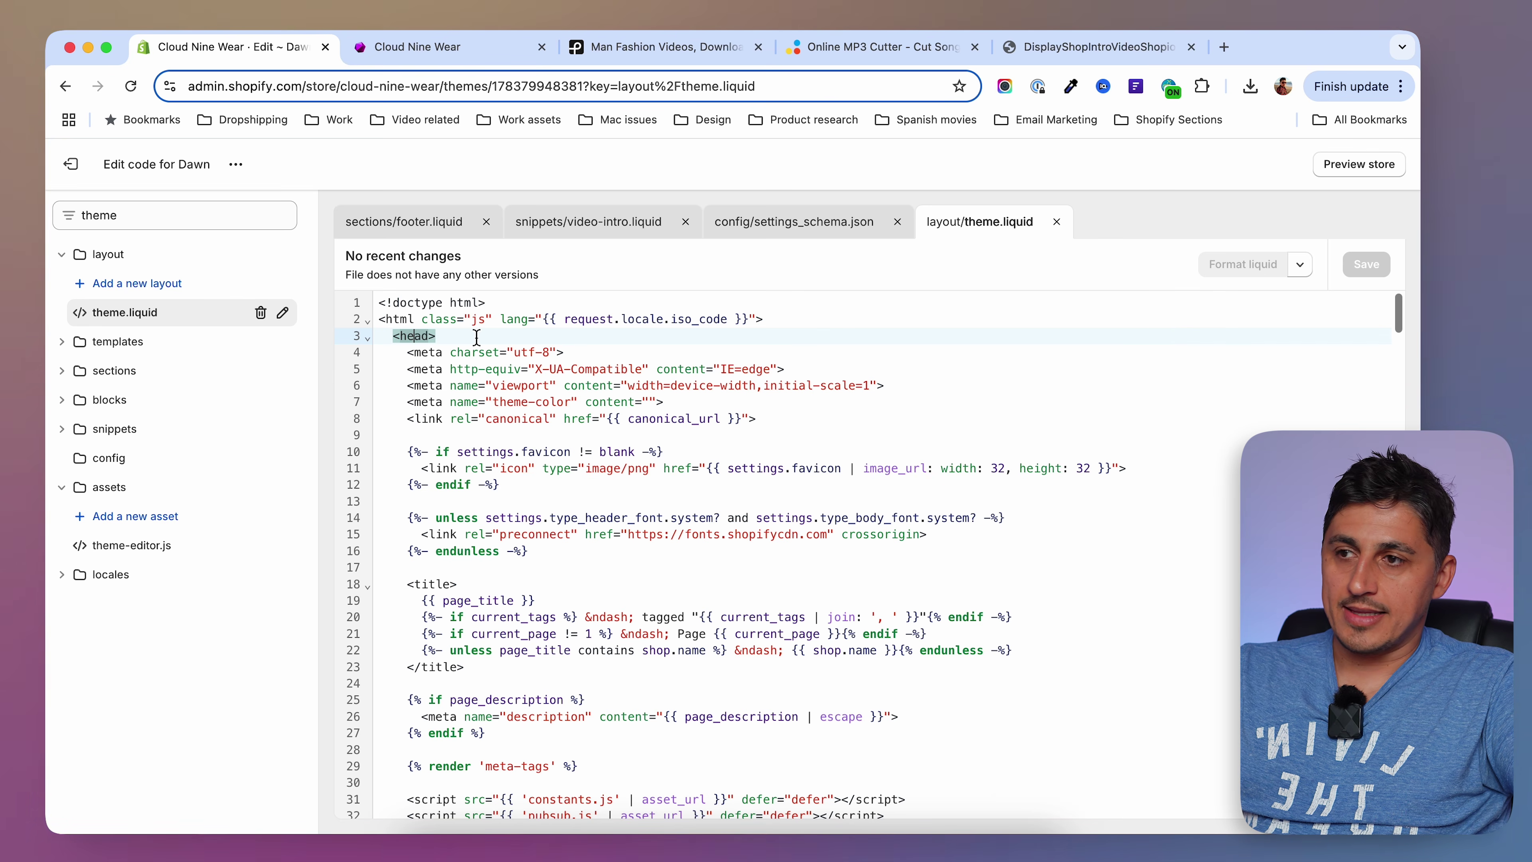
{"action": "left_click", "coordinate": [442, 434]}
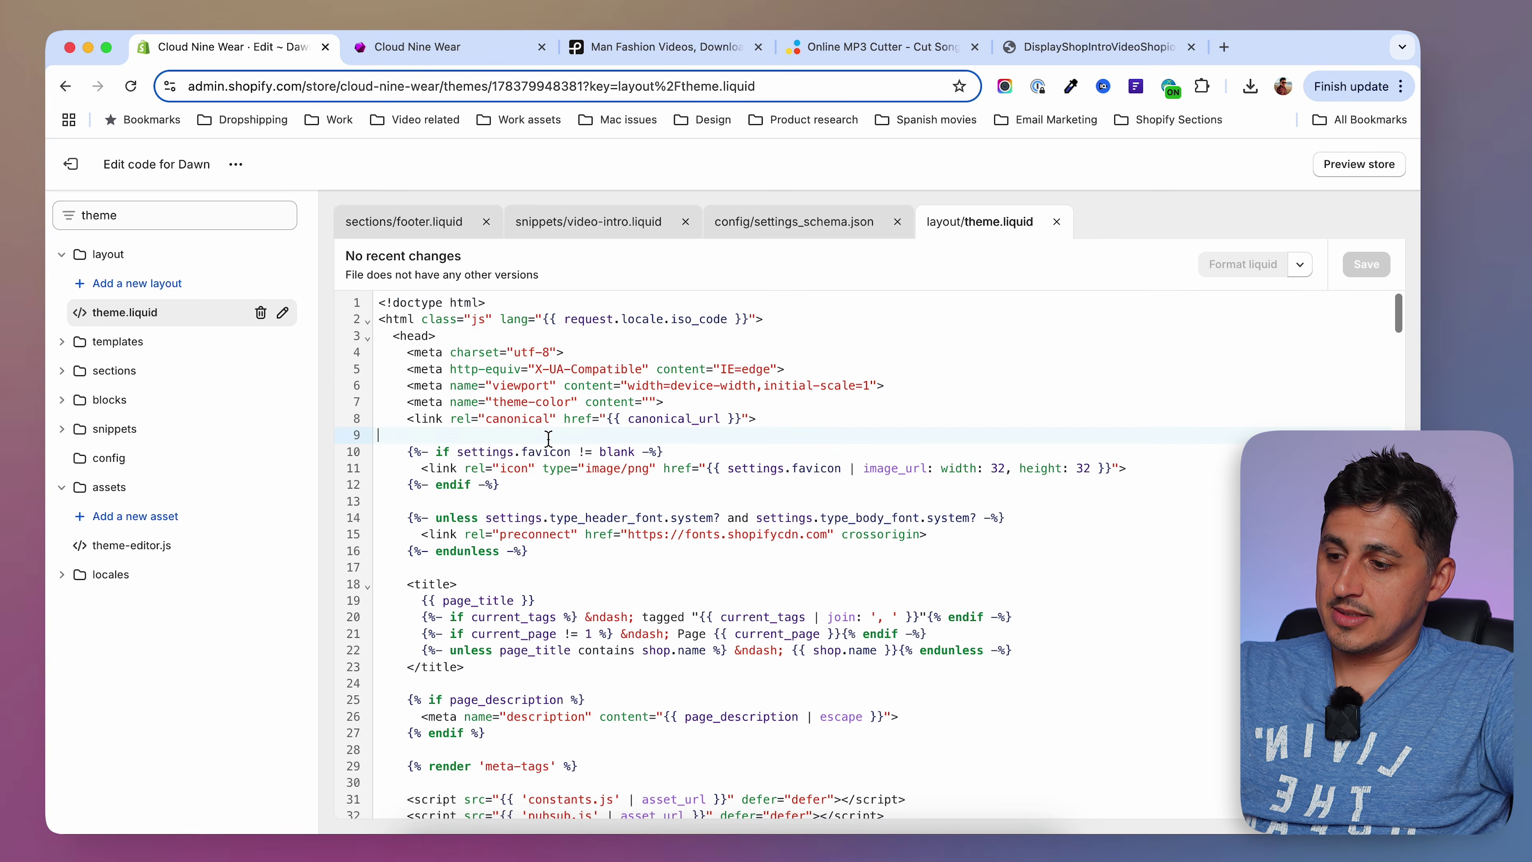
{"action": "key", "text": "super+v"}
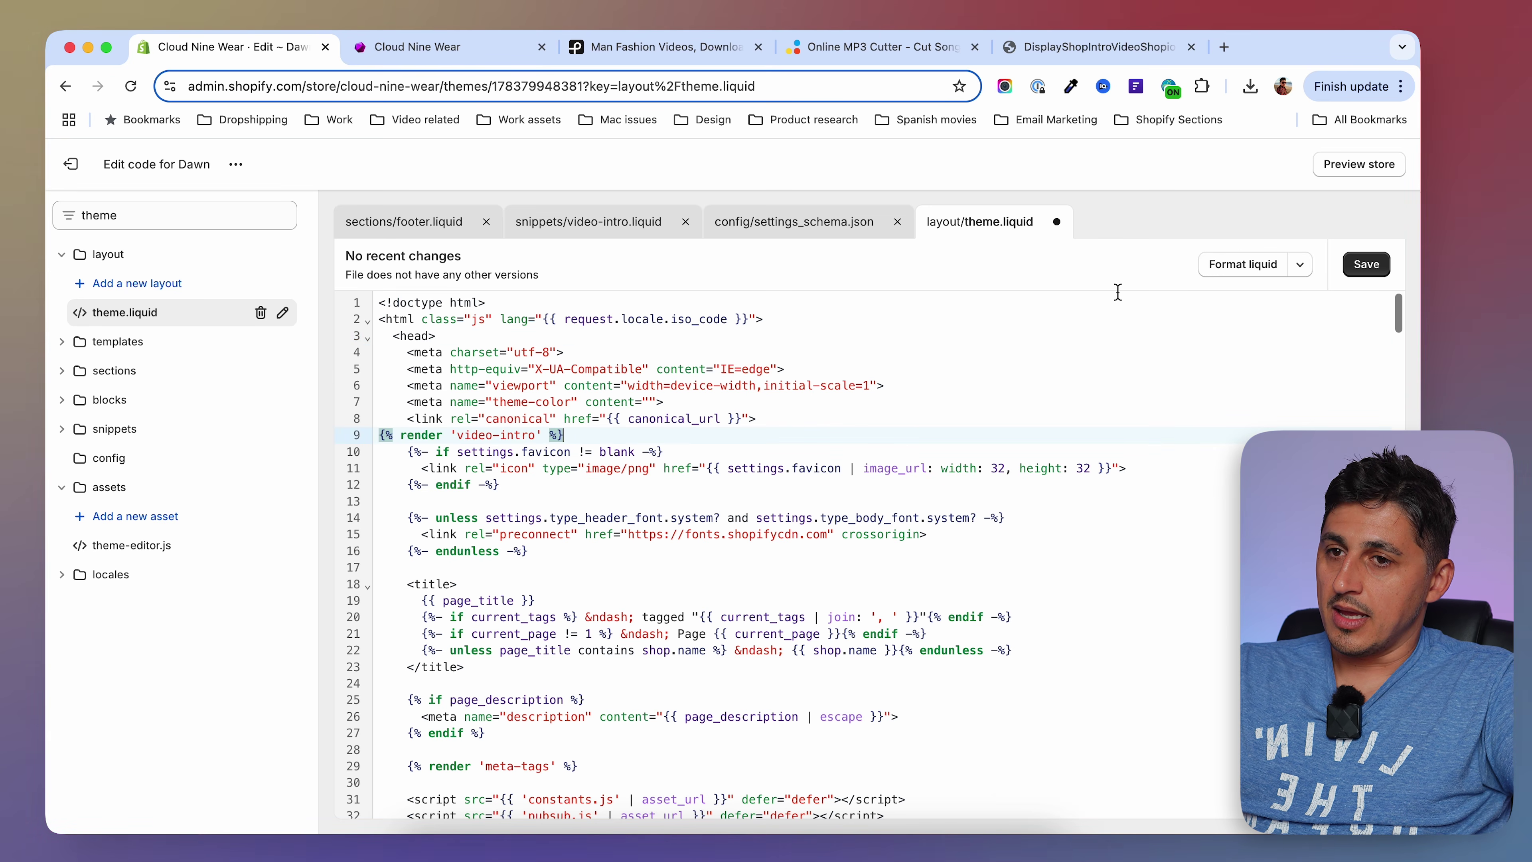
{"action": "left_click", "coordinate": [1381, 269]}
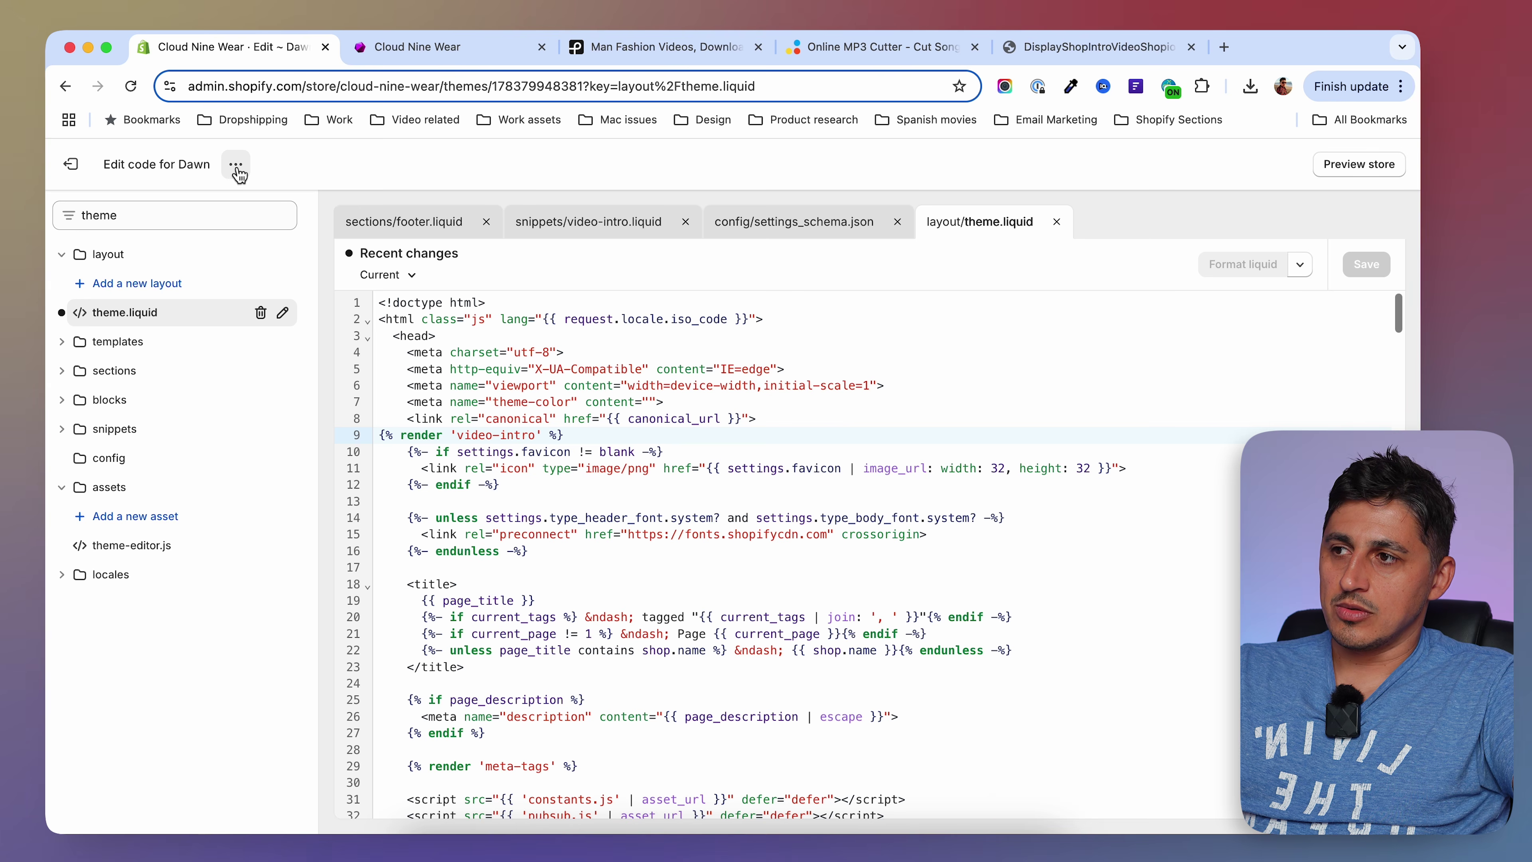
Open the Dawn theme customizer, expand the Video intro group in the theme settings, and review its media, volume and skip button options.
{"action": "left_click", "coordinate": [236, 169]}
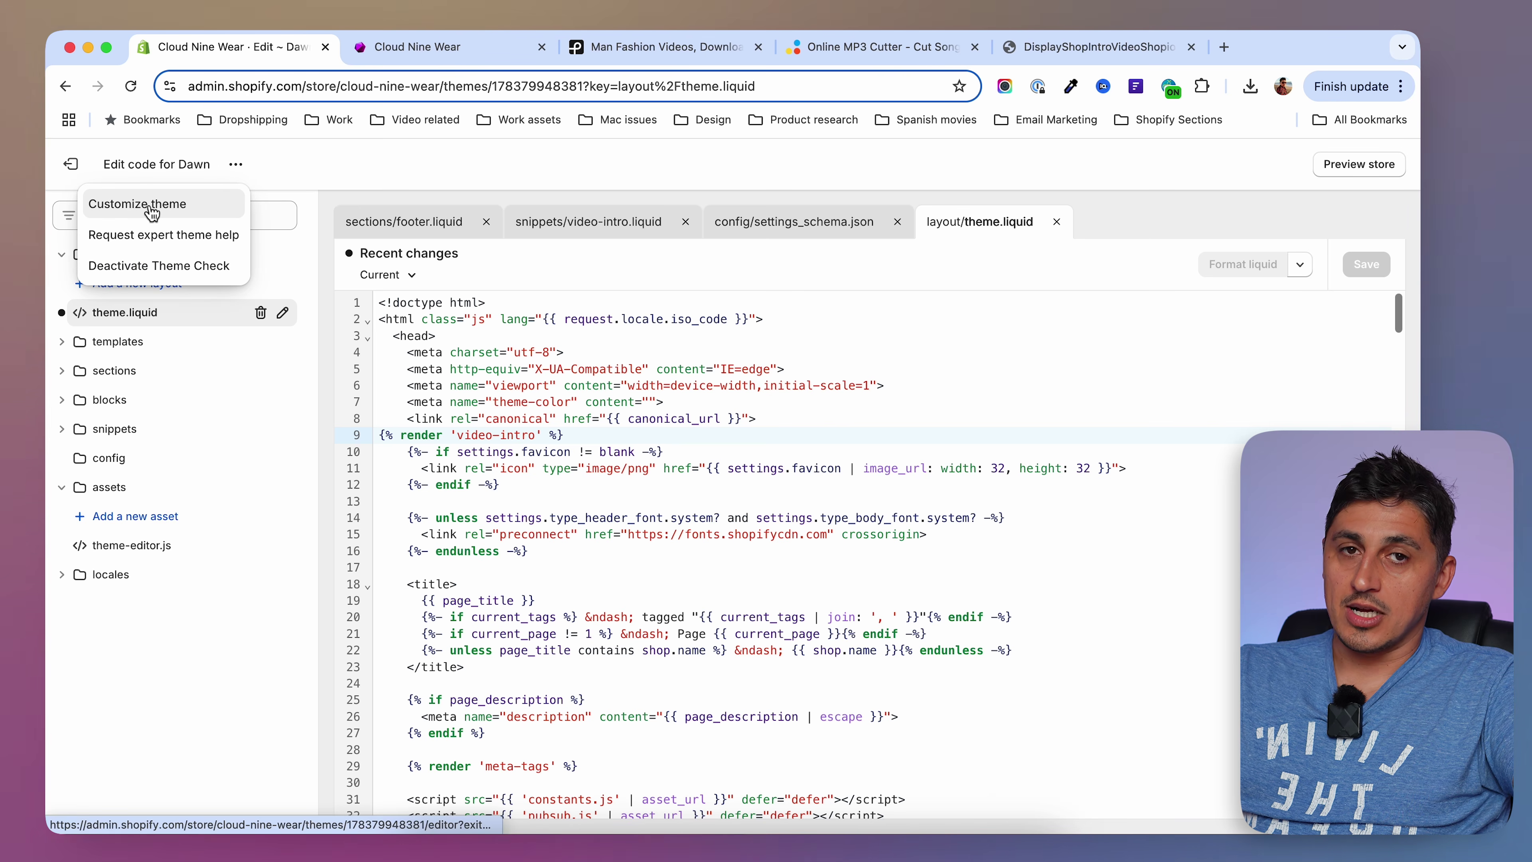
{"action": "left_click", "coordinate": [152, 206]}
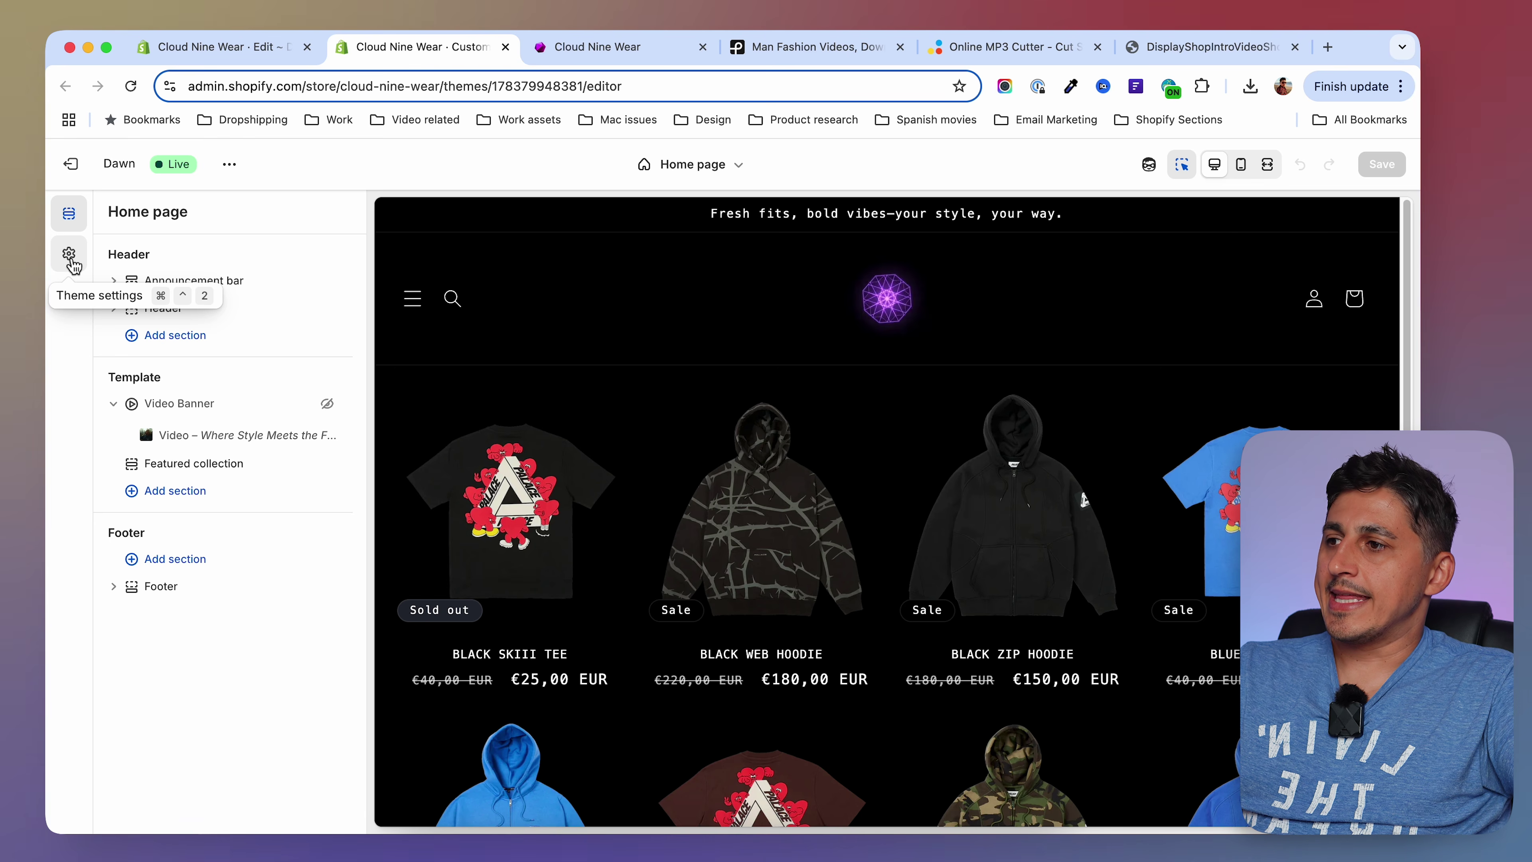
{"action": "left_click", "coordinate": [71, 260]}
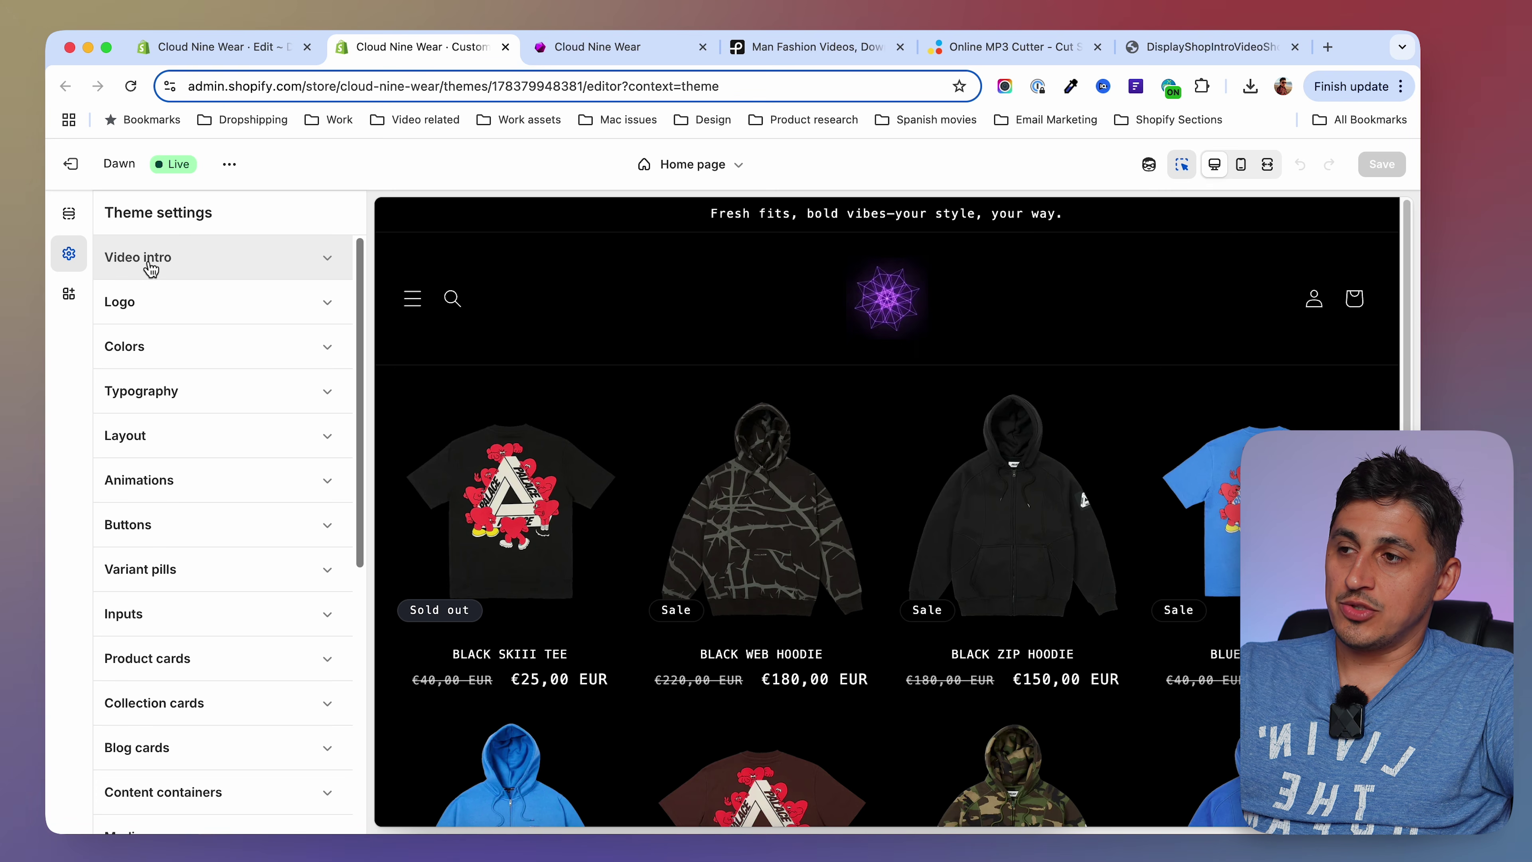
{"action": "left_click", "coordinate": [329, 268]}
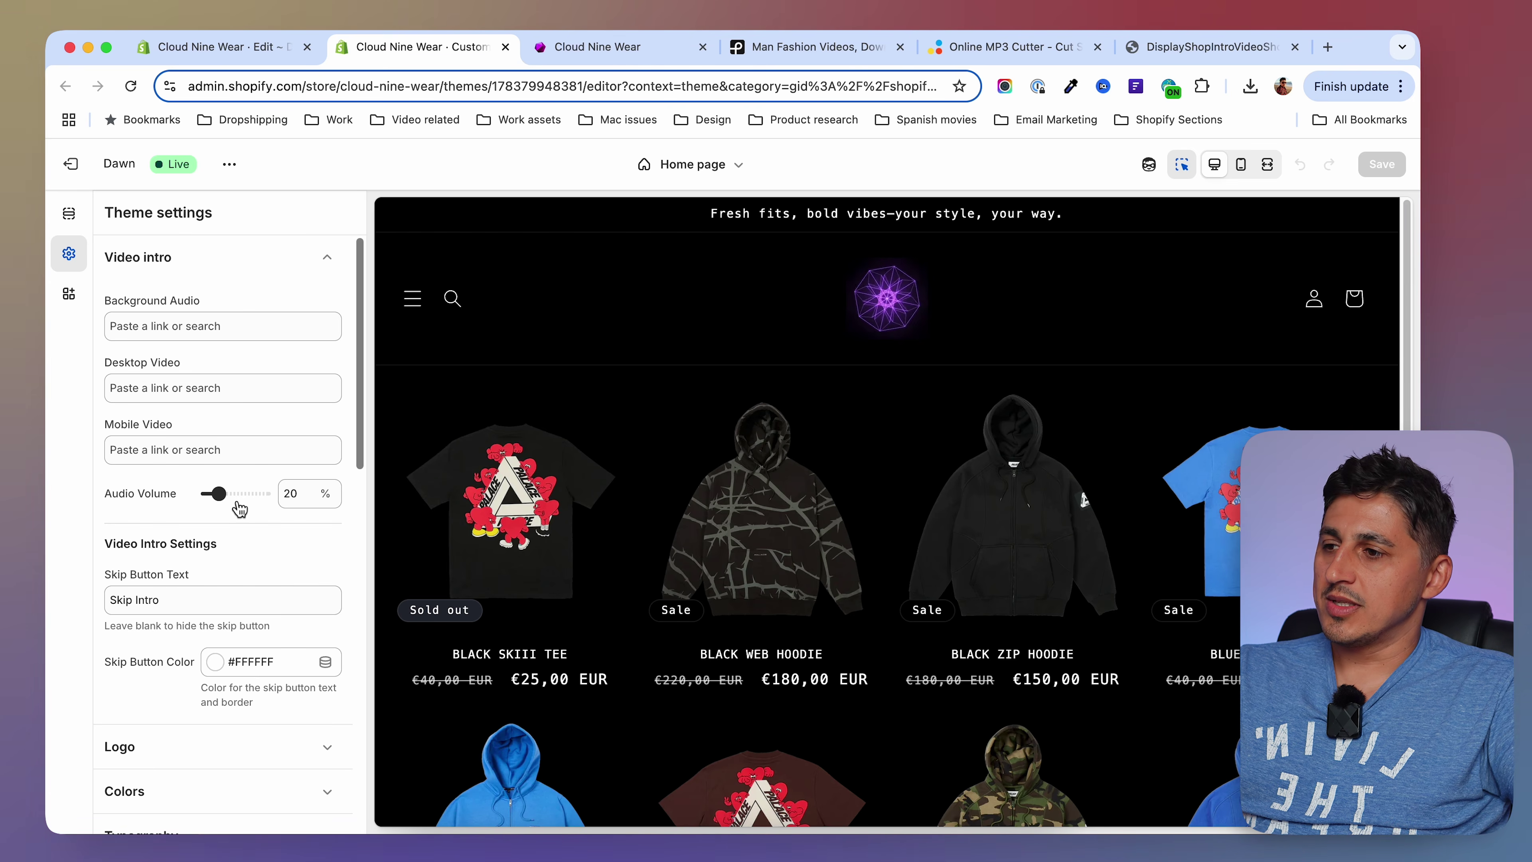
{"action": "scroll", "coordinate": [232, 537], "scroll_direction": "down", "scroll_amount": 1}
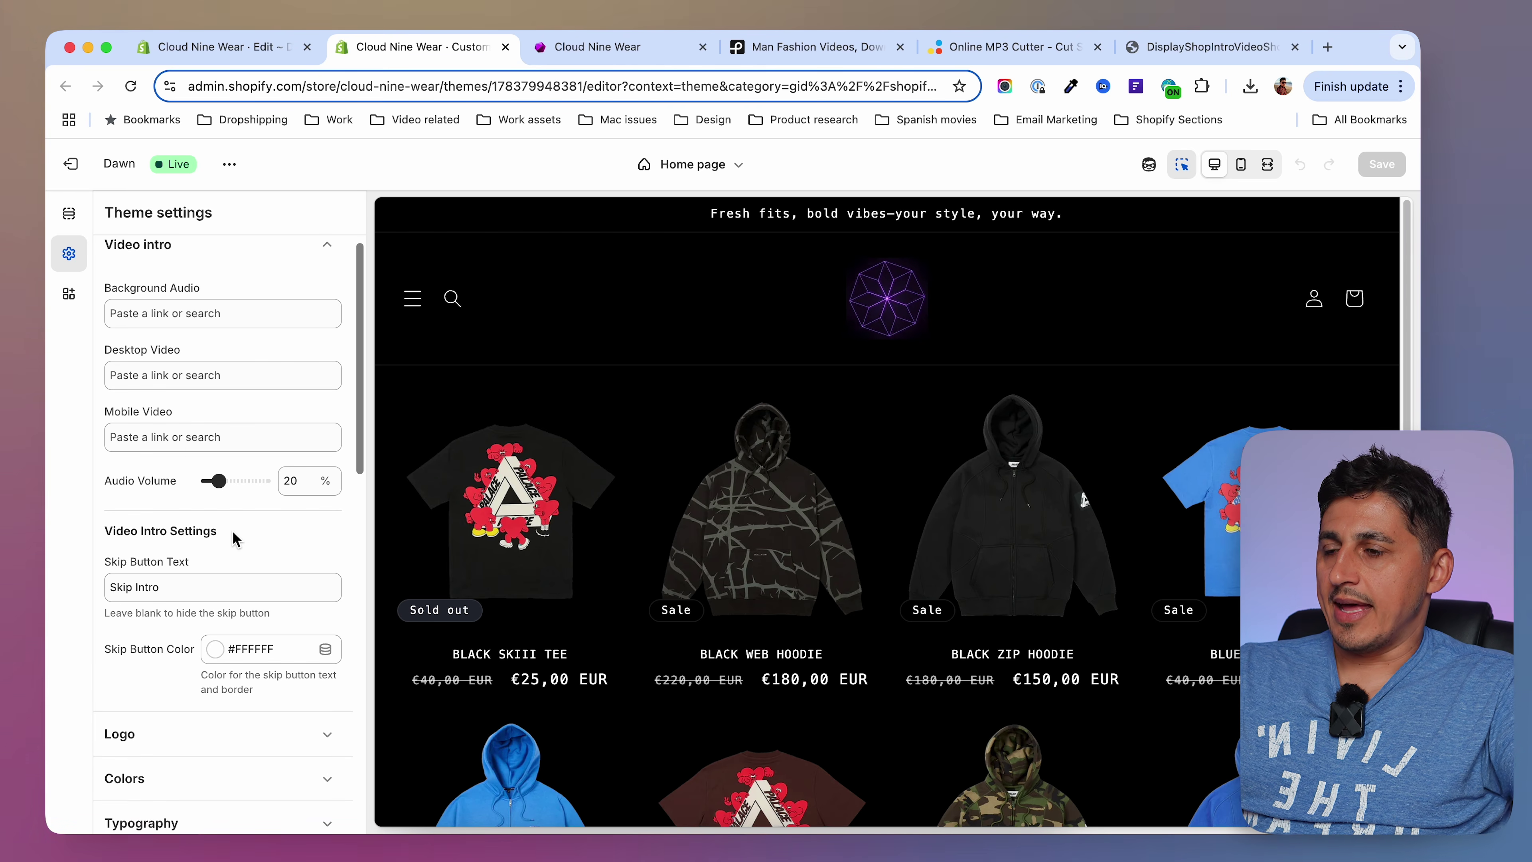
{"action": "scroll", "coordinate": [233, 536], "scroll_direction": "down", "scroll_amount": 2}
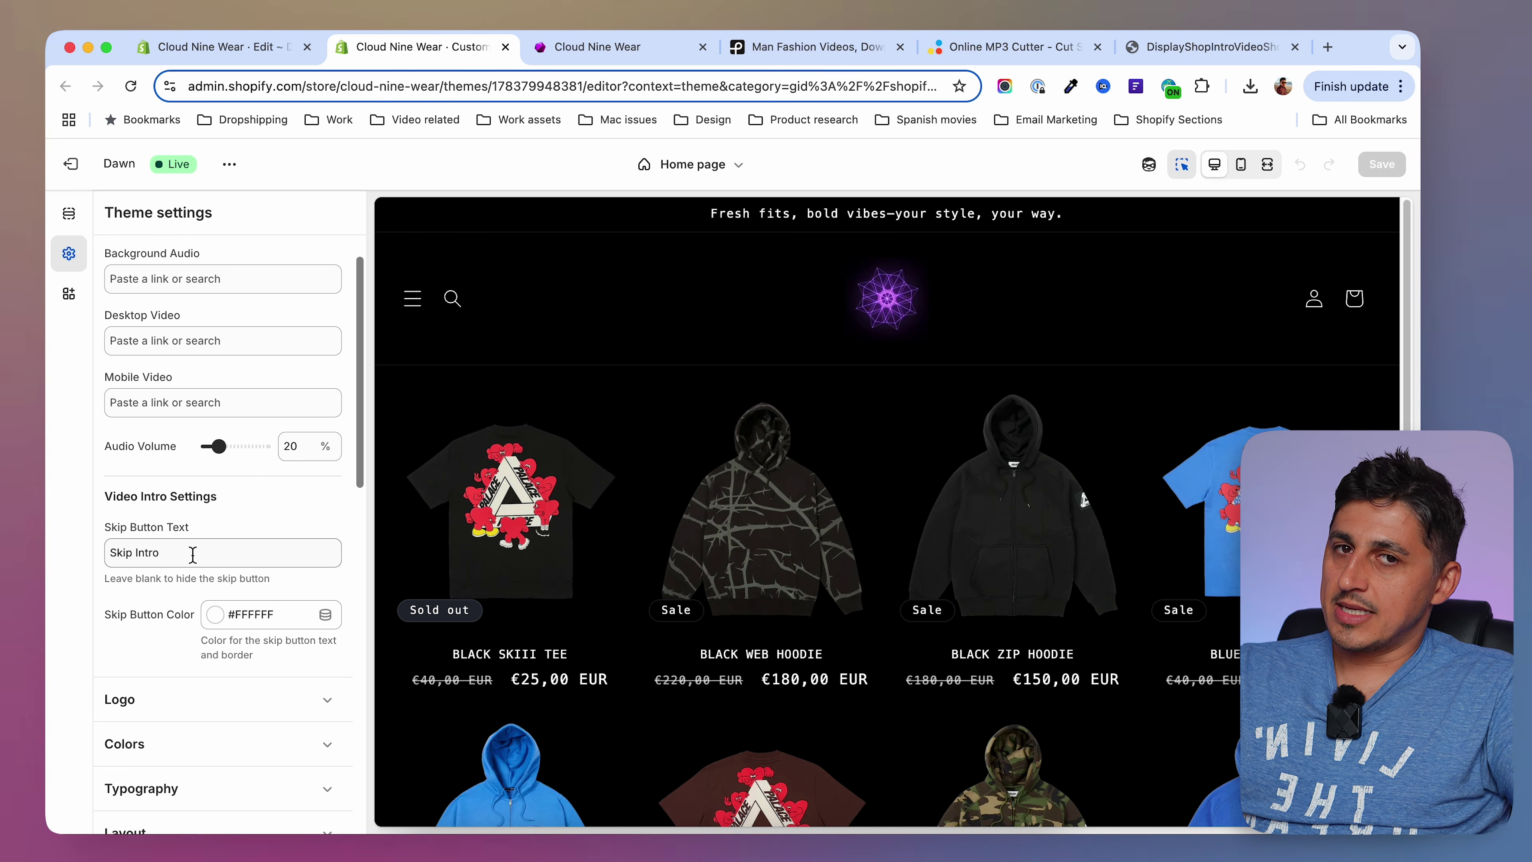
{"action": "left_click_drag", "start_coordinate": [192, 554], "coordinate": [59, 561]}
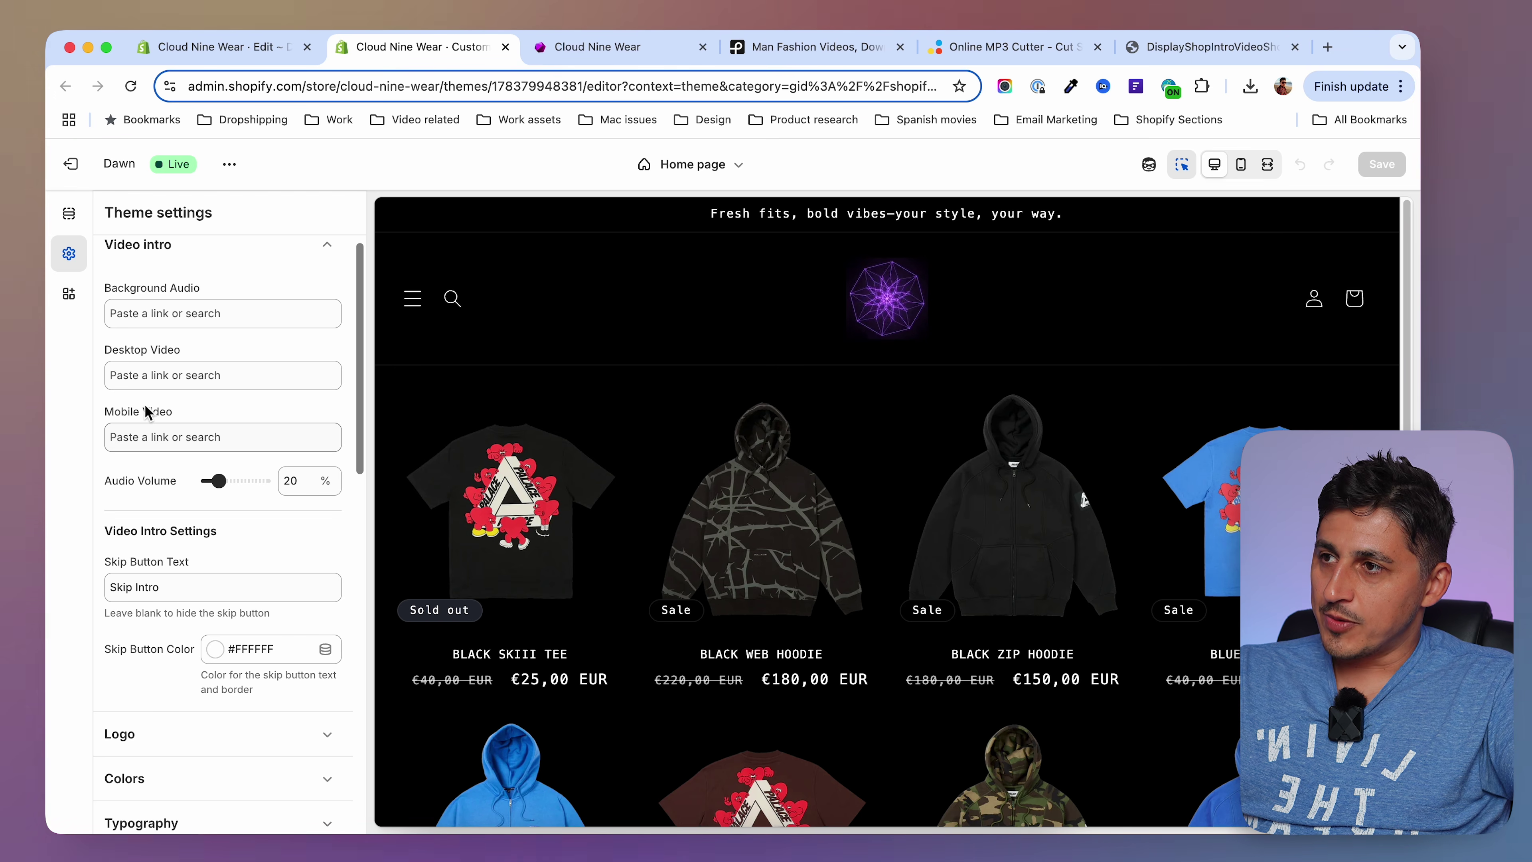
Open the store admin in a separate browser tab, keeping the customizer open, and go to the store's content files.
{"action": "right_click", "coordinate": [79, 169]}
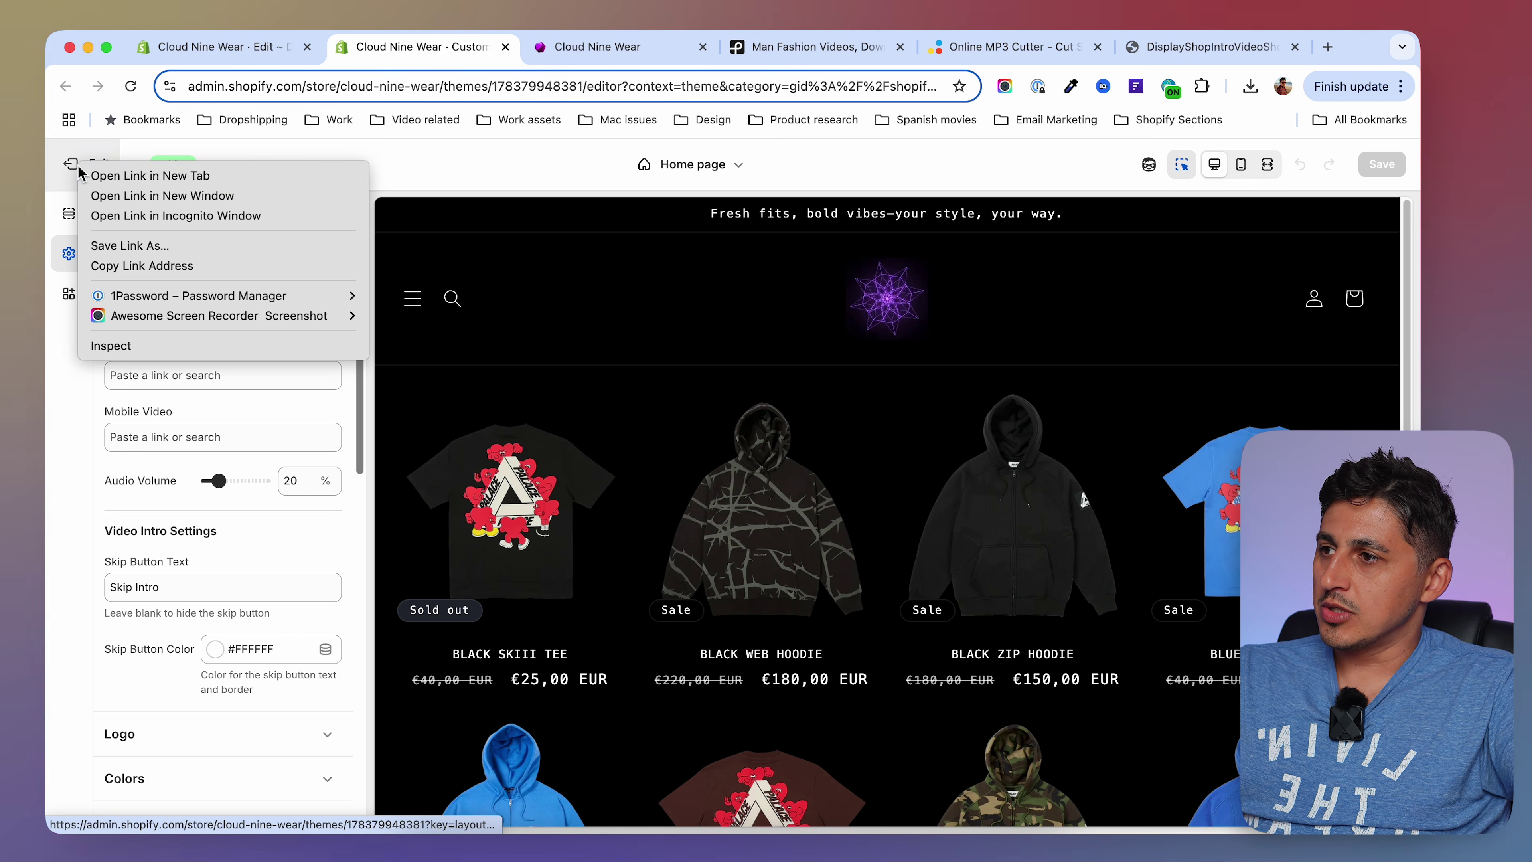
{"action": "left_click", "coordinate": [131, 176]}
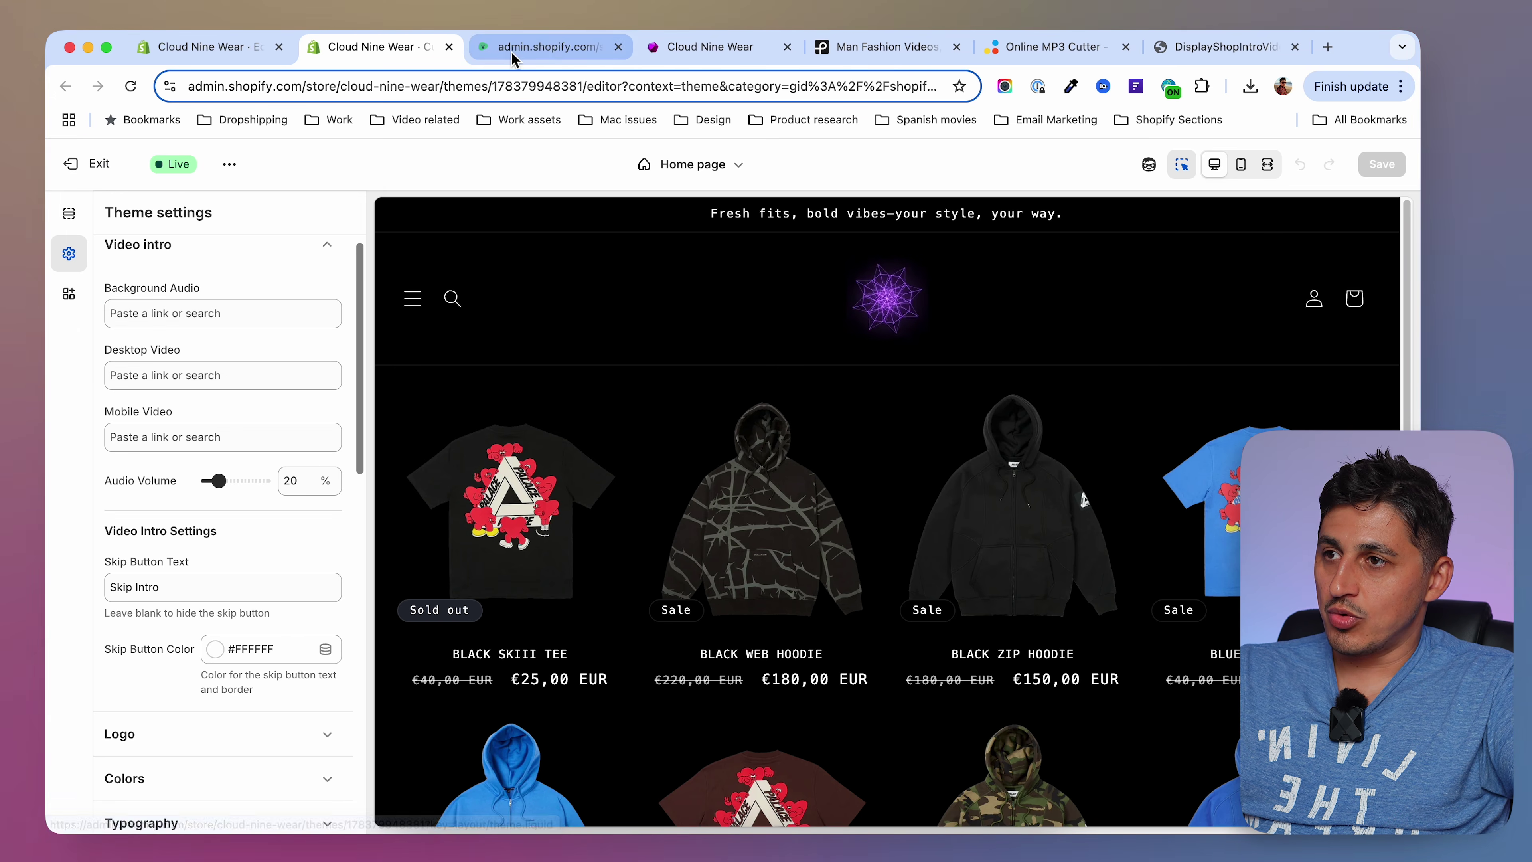
{"action": "left_click", "coordinate": [545, 46]}
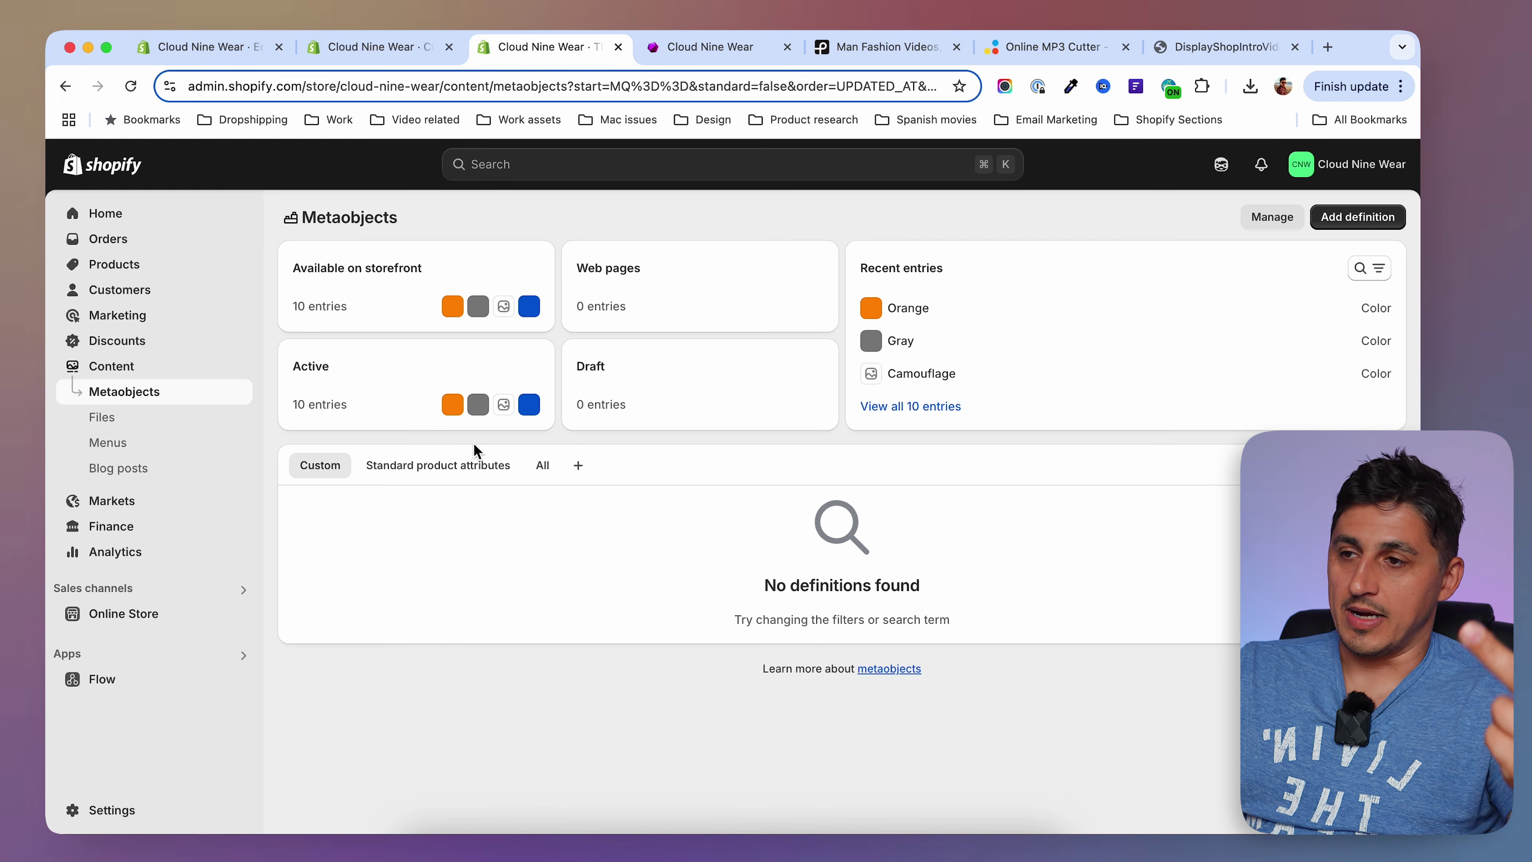
{"action": "left_click", "coordinate": [115, 420]}
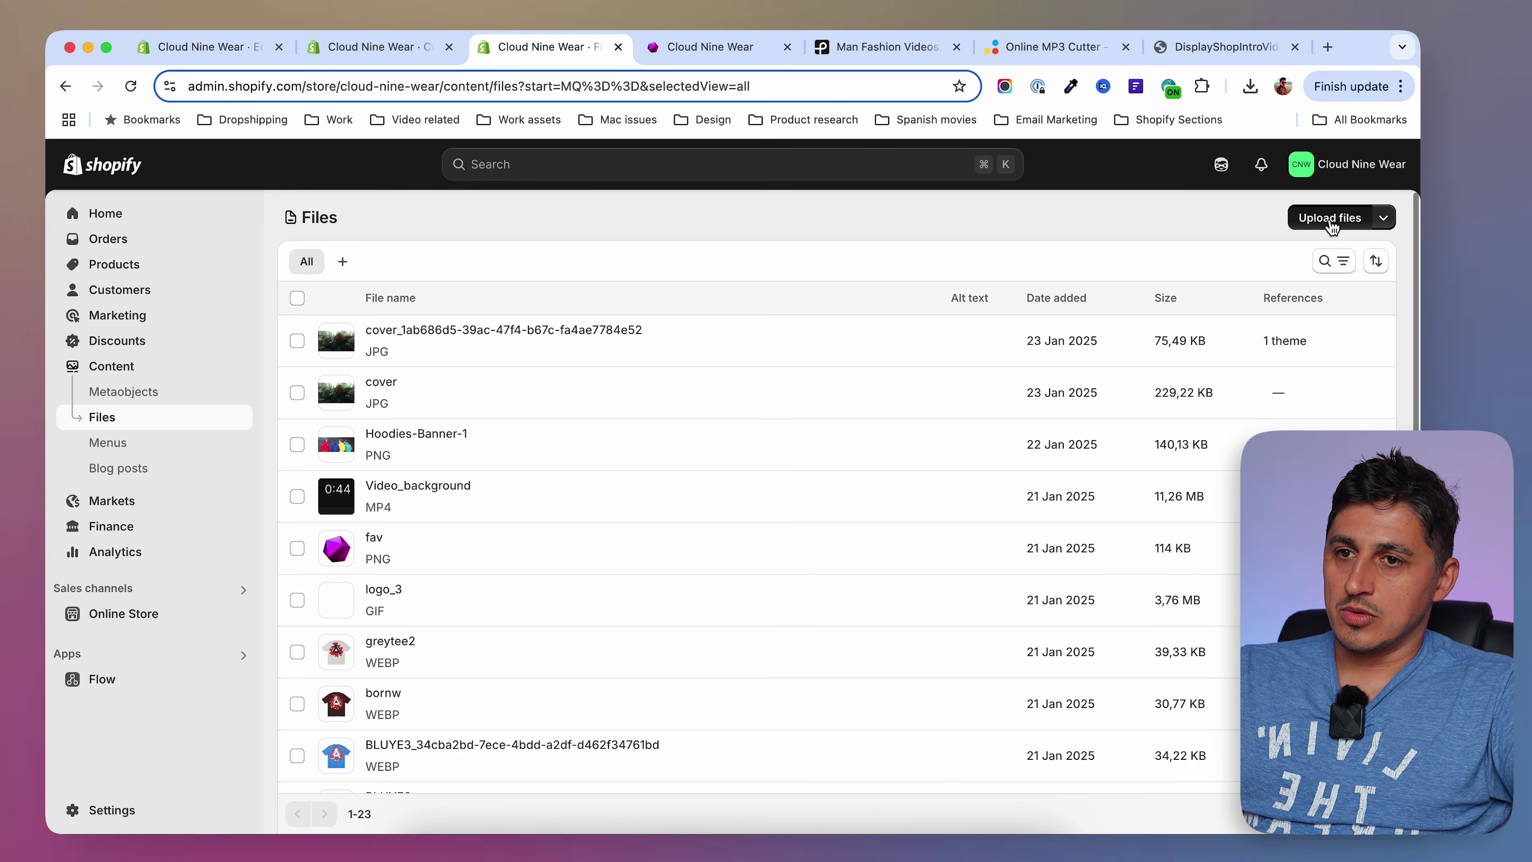
Upload the intro MP3, Intro-Video-Desktop.mp4 and Intro-Video-Mobile.mp4 from the Vid Intro Files folder to the store's files.
{"action": "left_click", "coordinate": [1329, 218]}
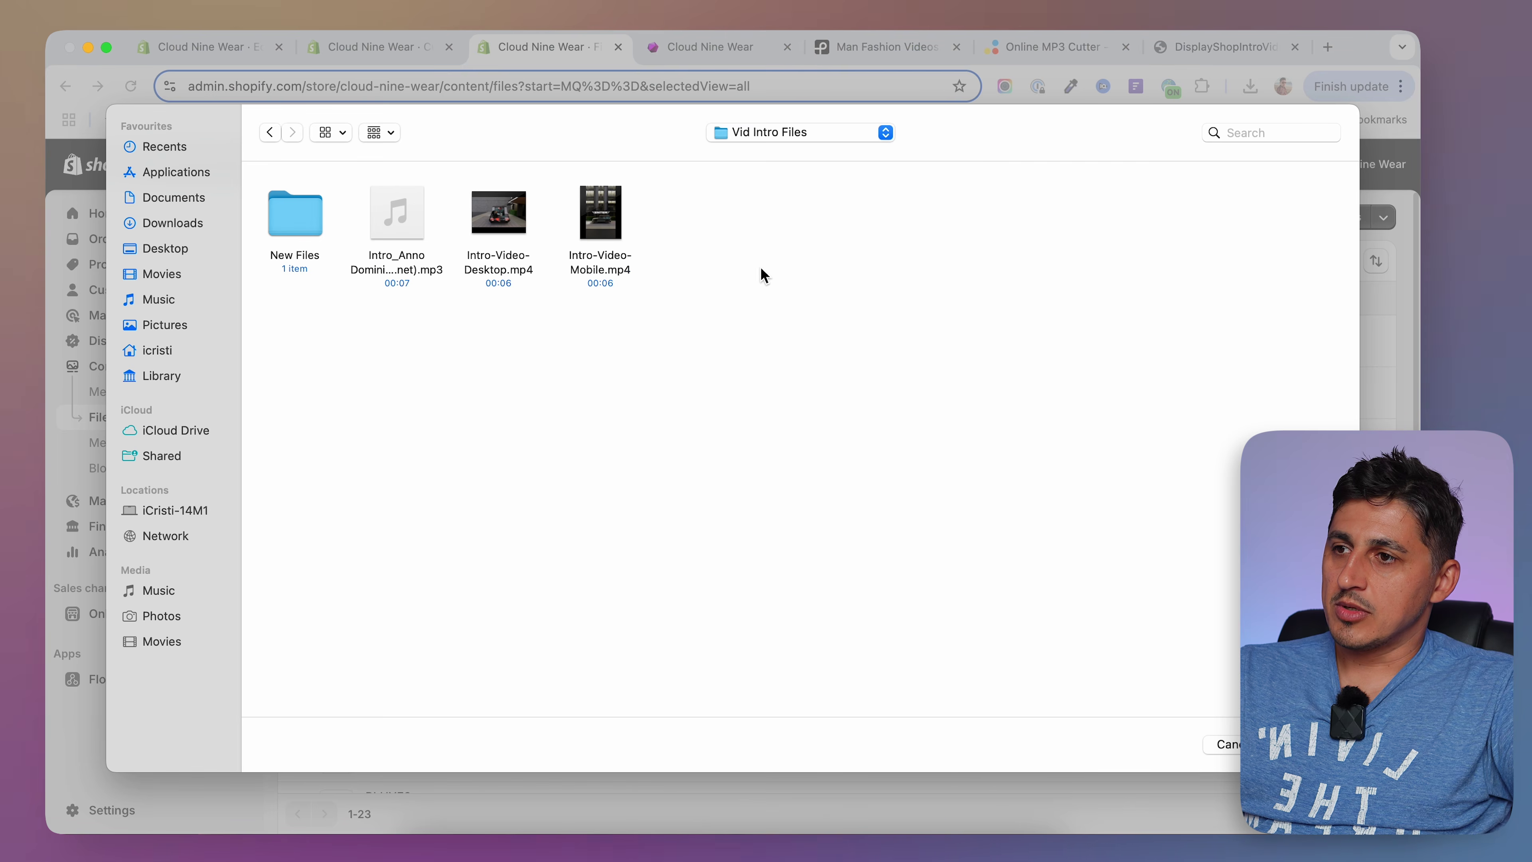
{"action": "left_click_drag", "start_coordinate": [759, 266], "coordinate": [403, 324]}
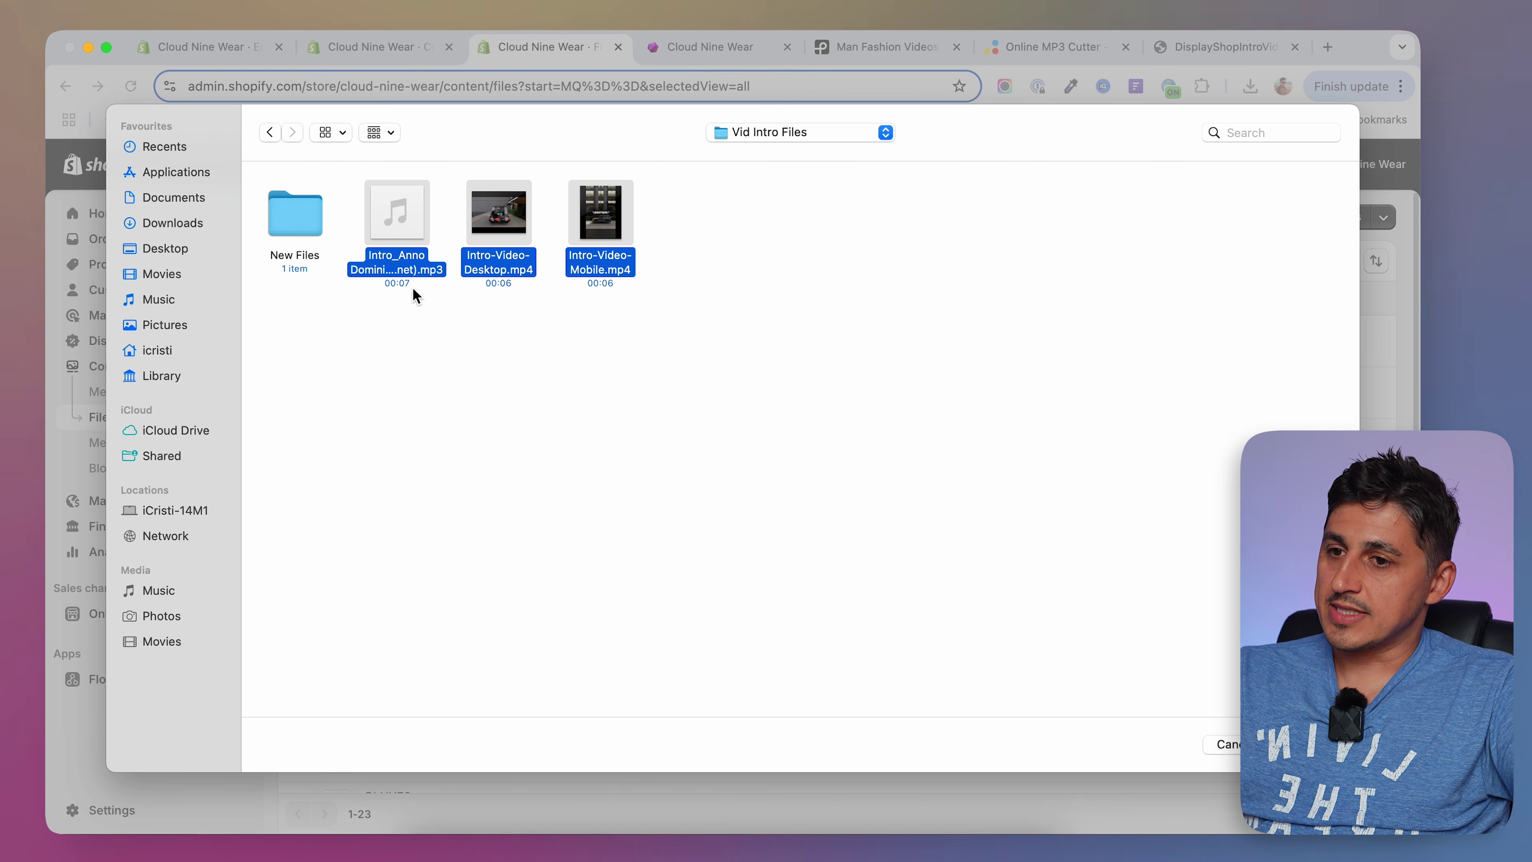
{"action": "key", "text": "Return"}
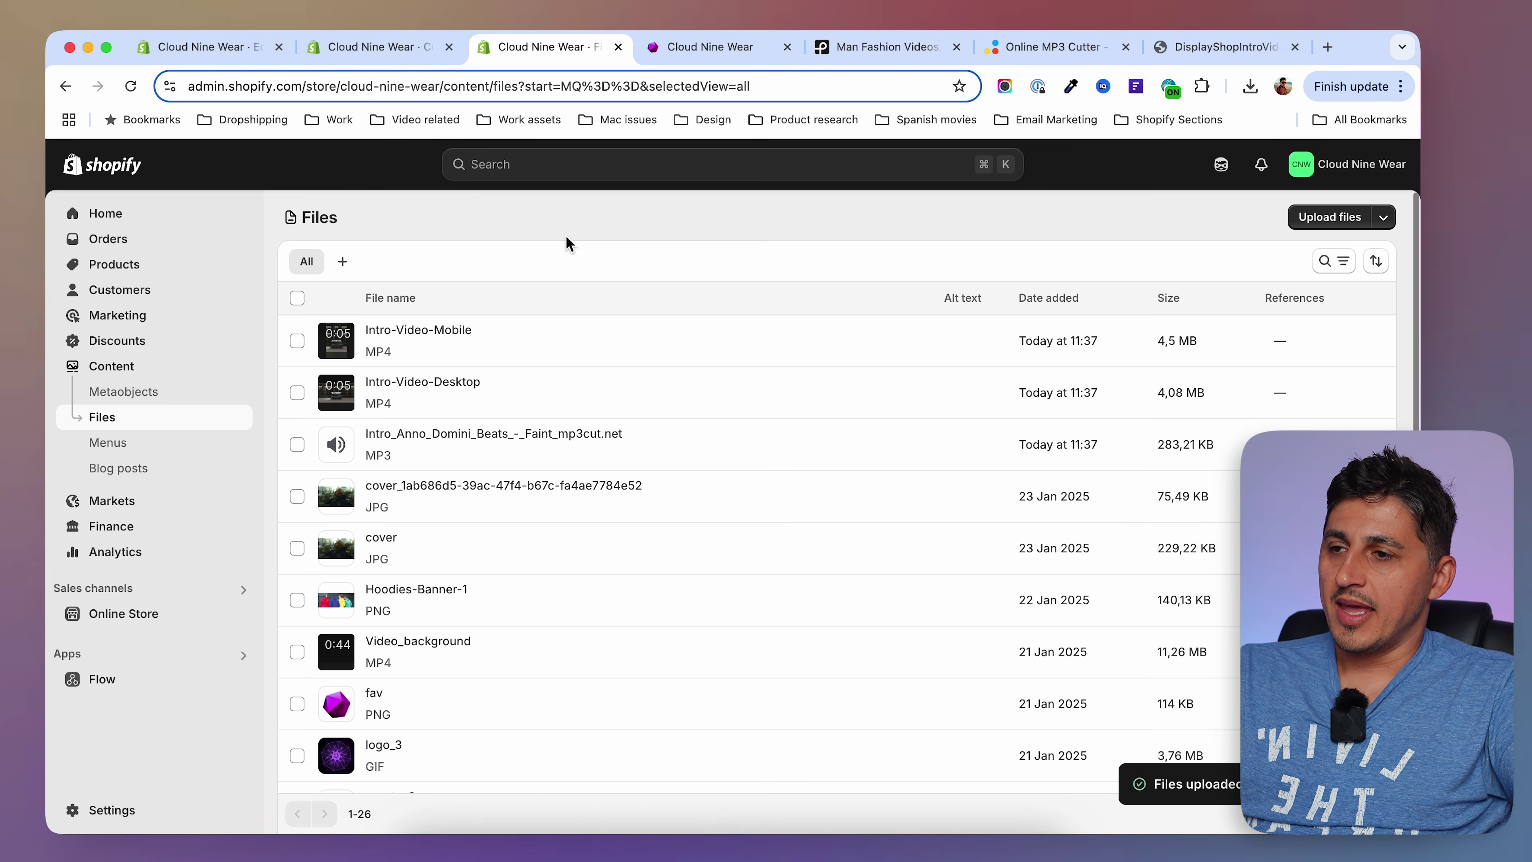
Copy the link of the uploaded Intro_Anno_Domini_Beats MP3 and set it as the Background Audio in the customizer's Video intro settings.
{"action": "mouse_move", "coordinate": [601, 441]}
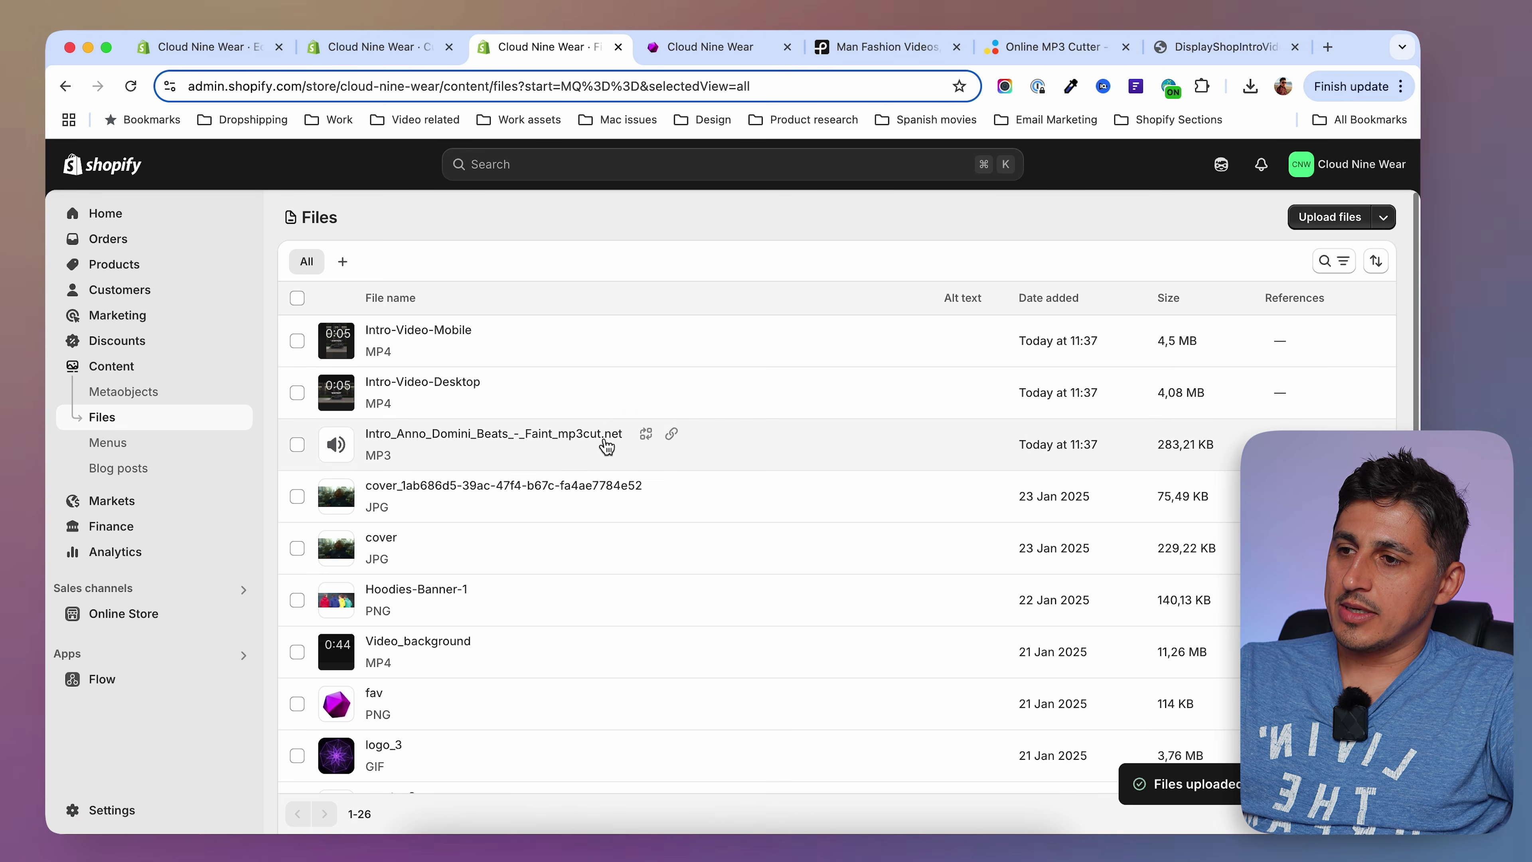
{"action": "left_click", "coordinate": [673, 439]}
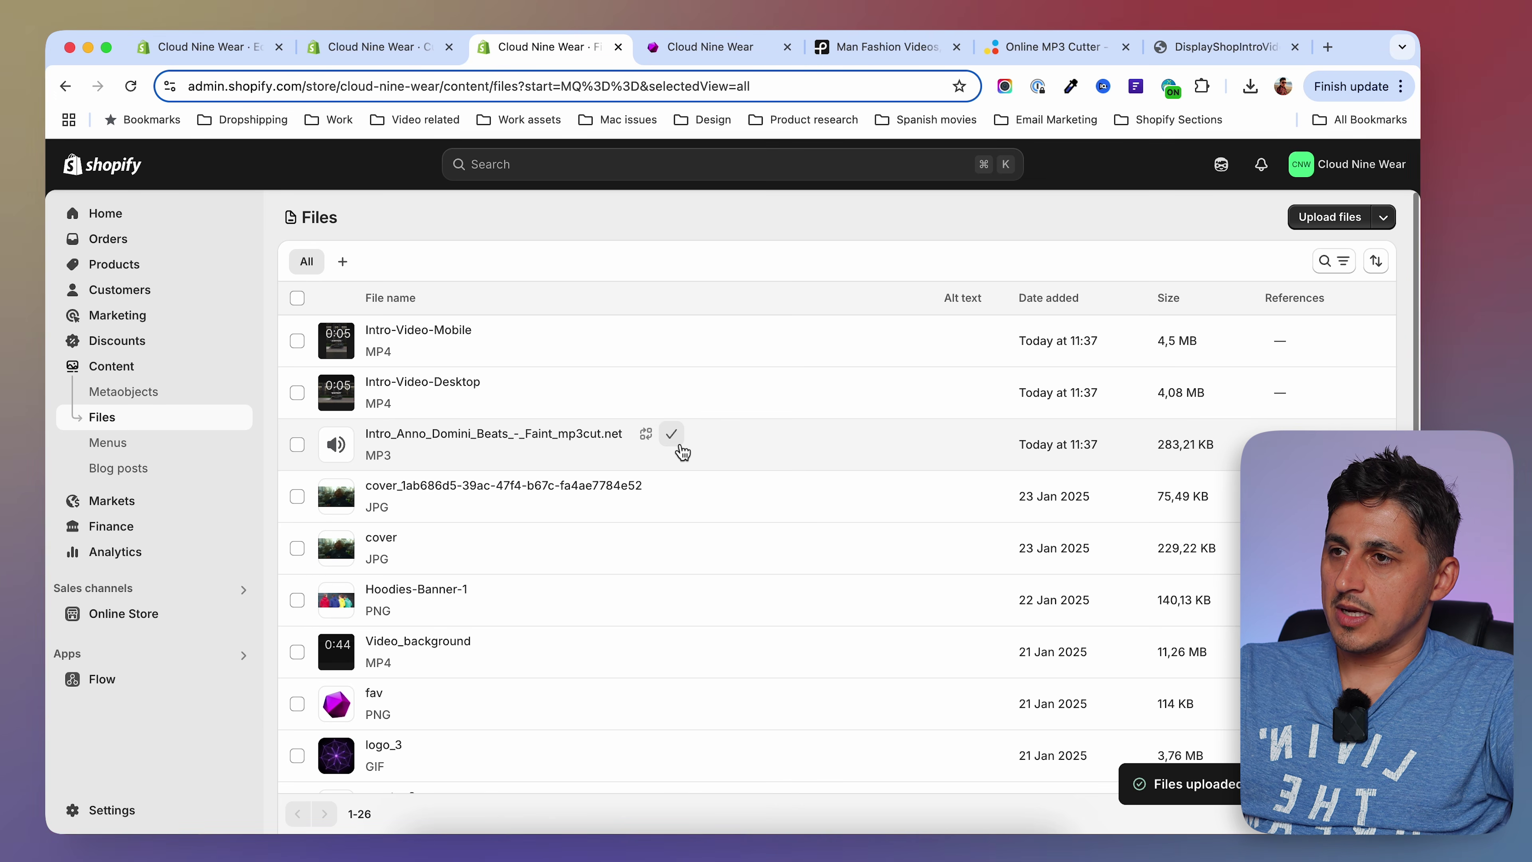
{"action": "left_click", "coordinate": [395, 53]}
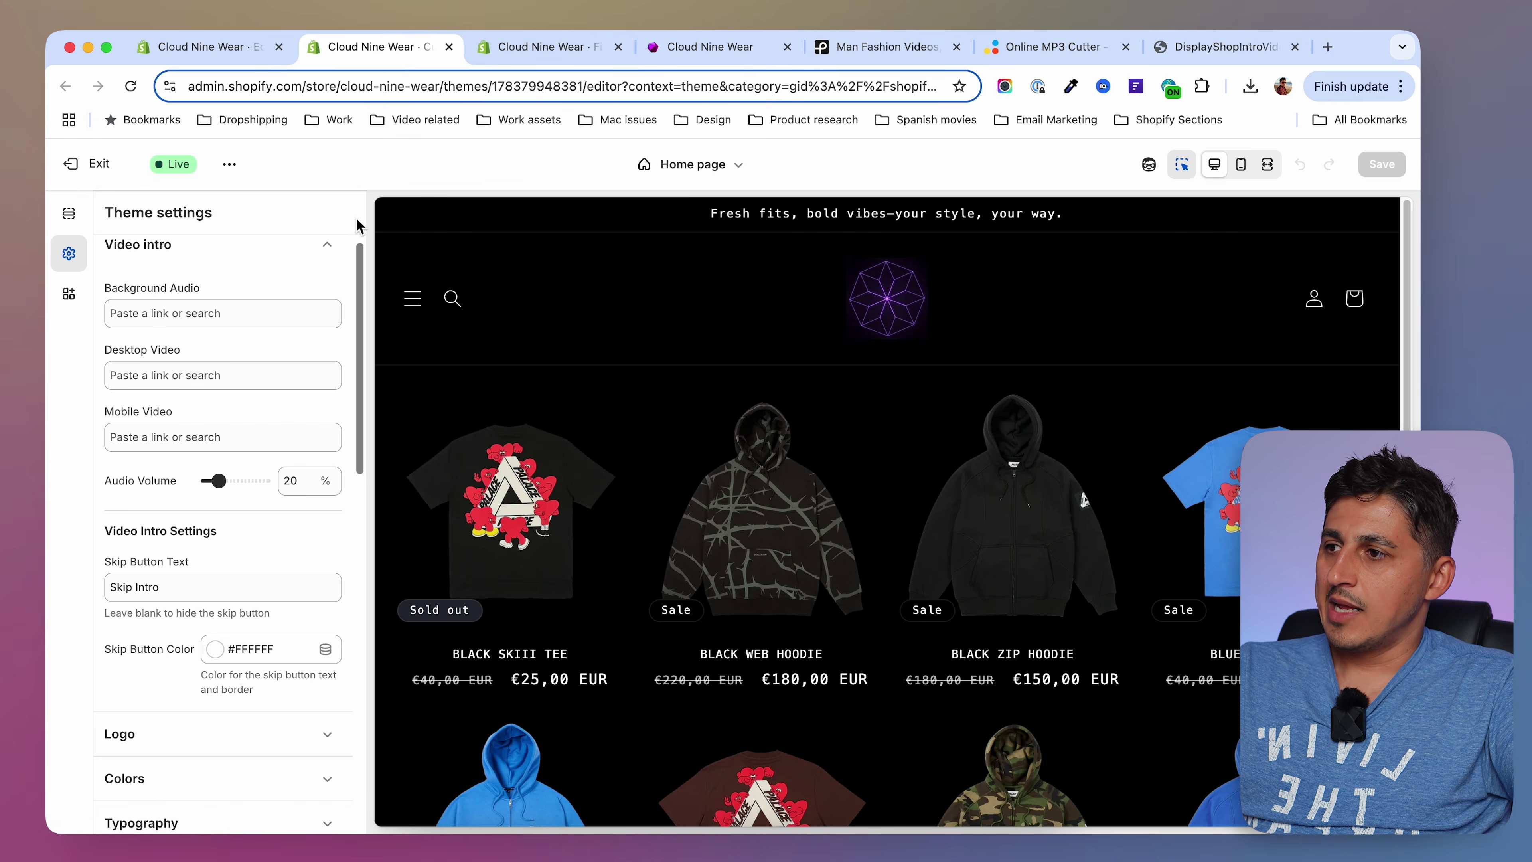
{"action": "left_click", "coordinate": [250, 314]}
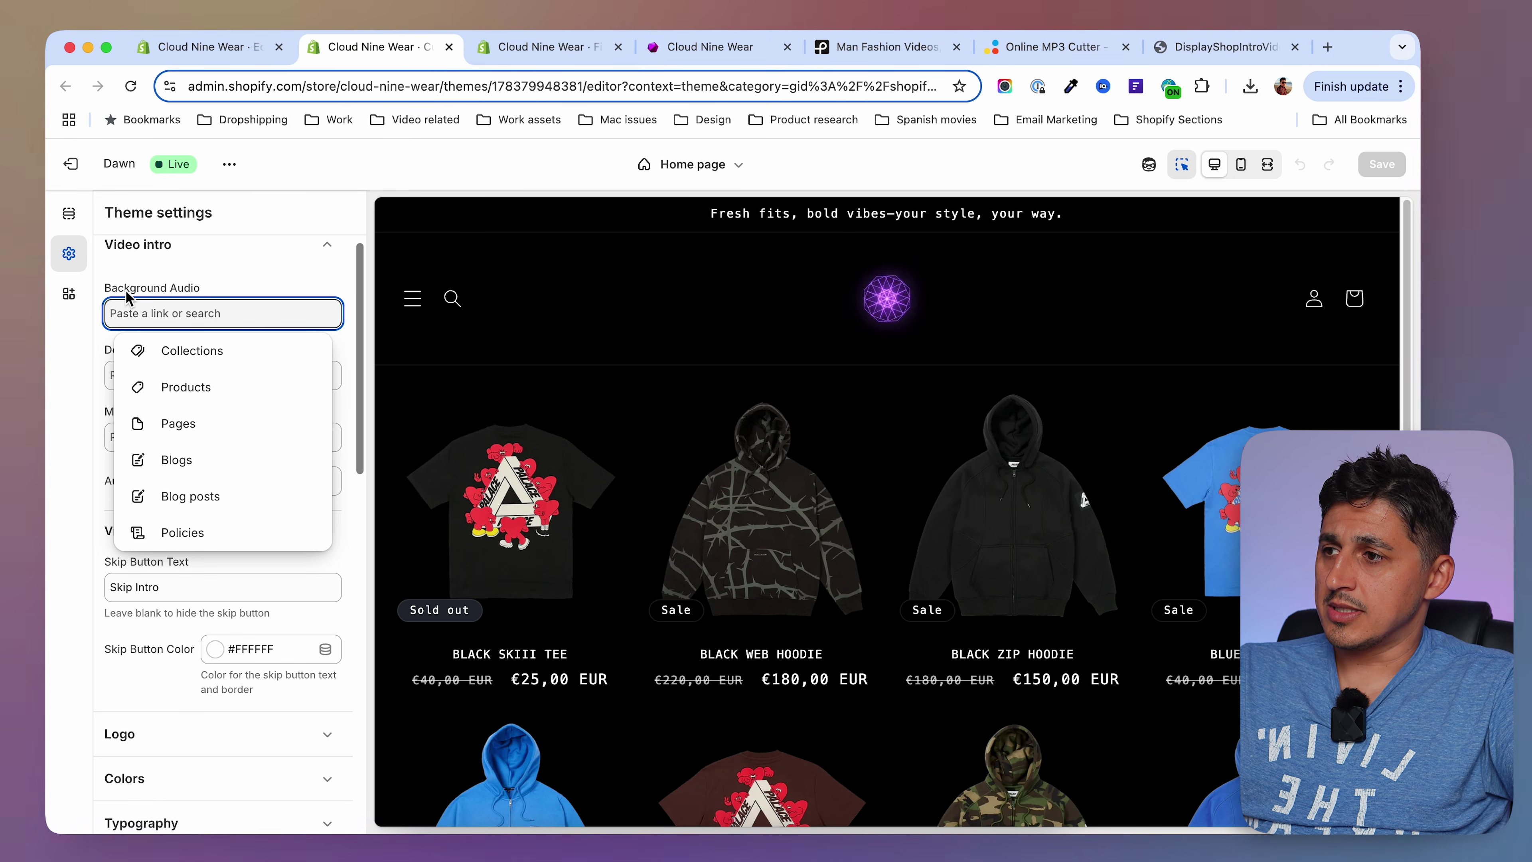
{"action": "key", "text": "super+v"}
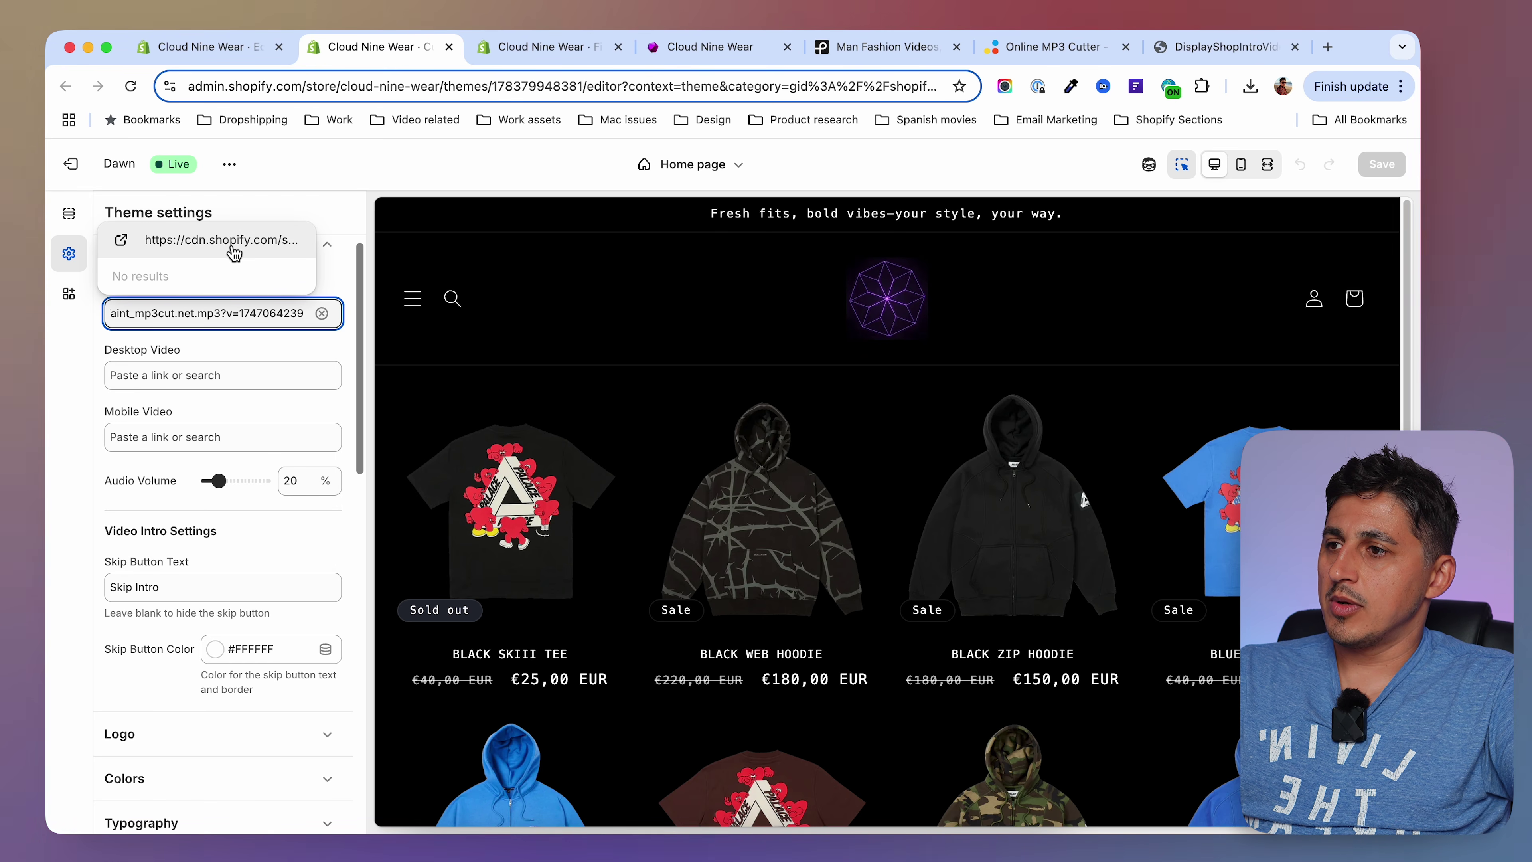
{"action": "left_click", "coordinate": [219, 248]}
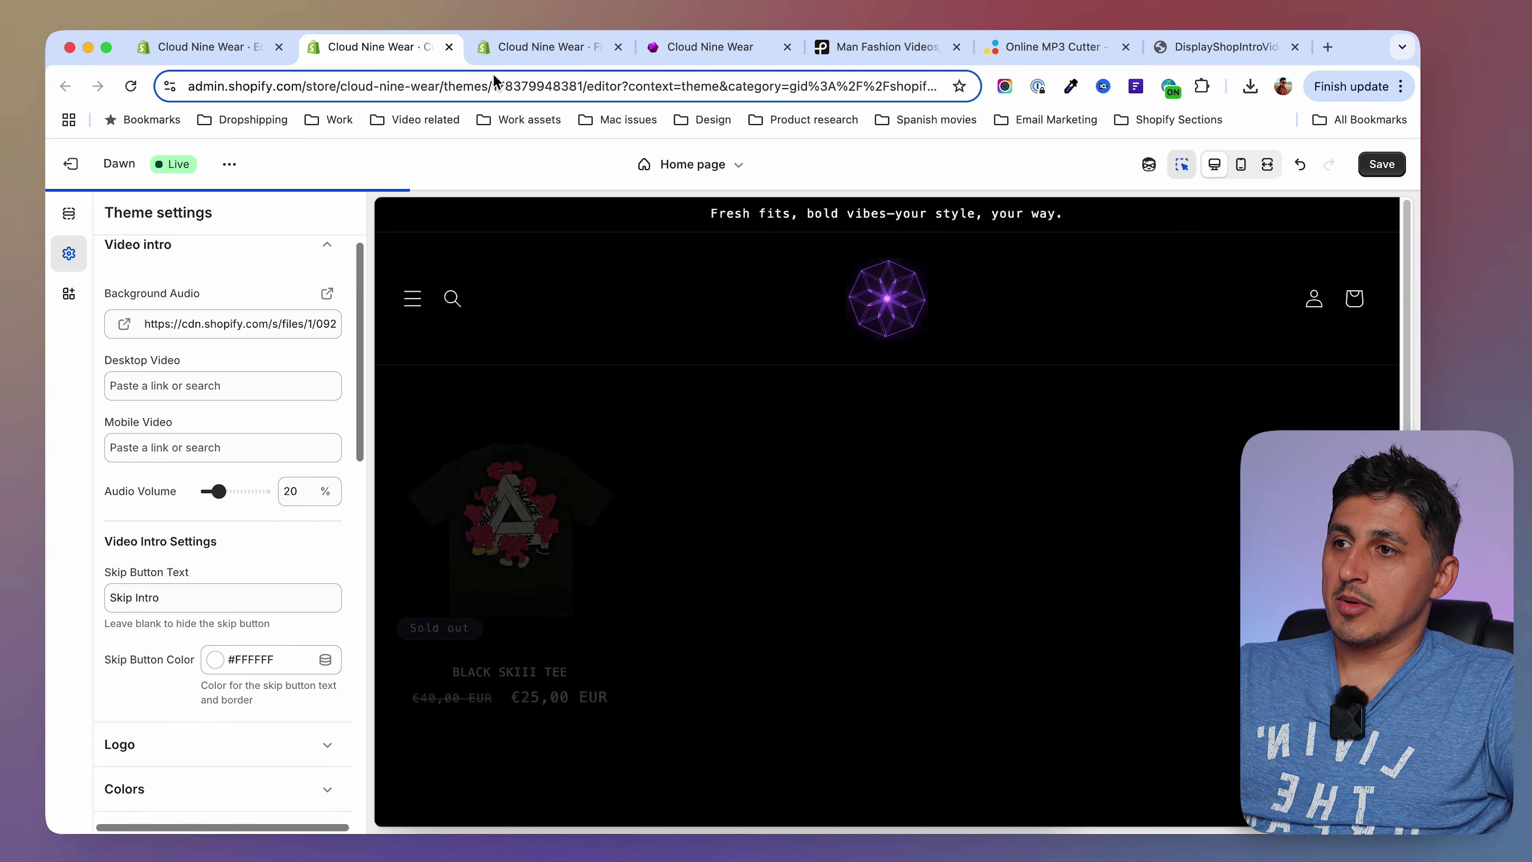
Copy the link of the uploaded Intro-Video-Desktop file and set it as the Desktop Video in the customizer's Video intro settings.
{"action": "left_click", "coordinate": [529, 52]}
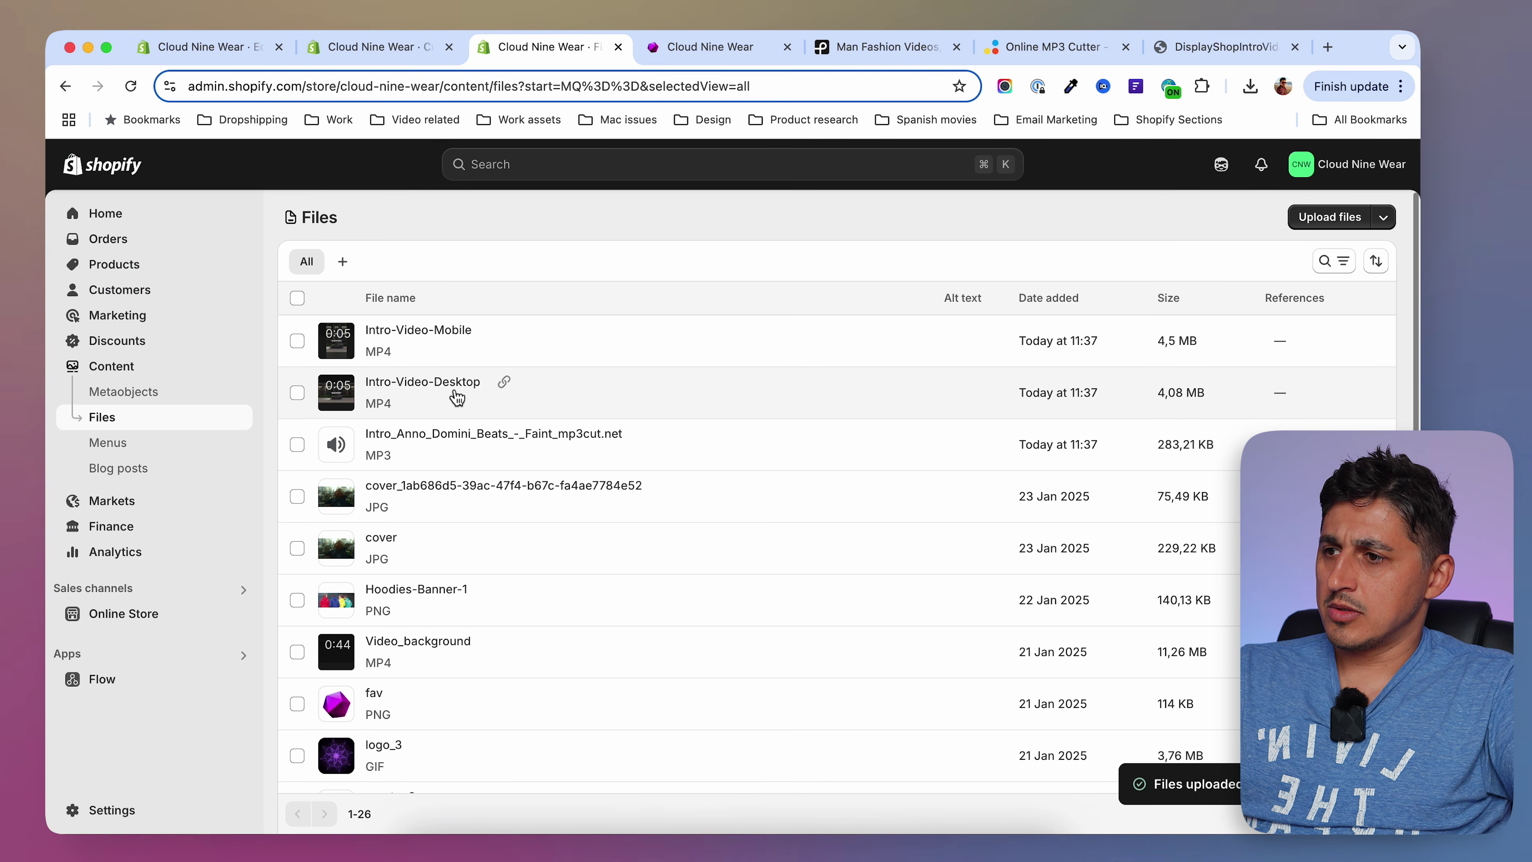
{"action": "left_click", "coordinate": [503, 387]}
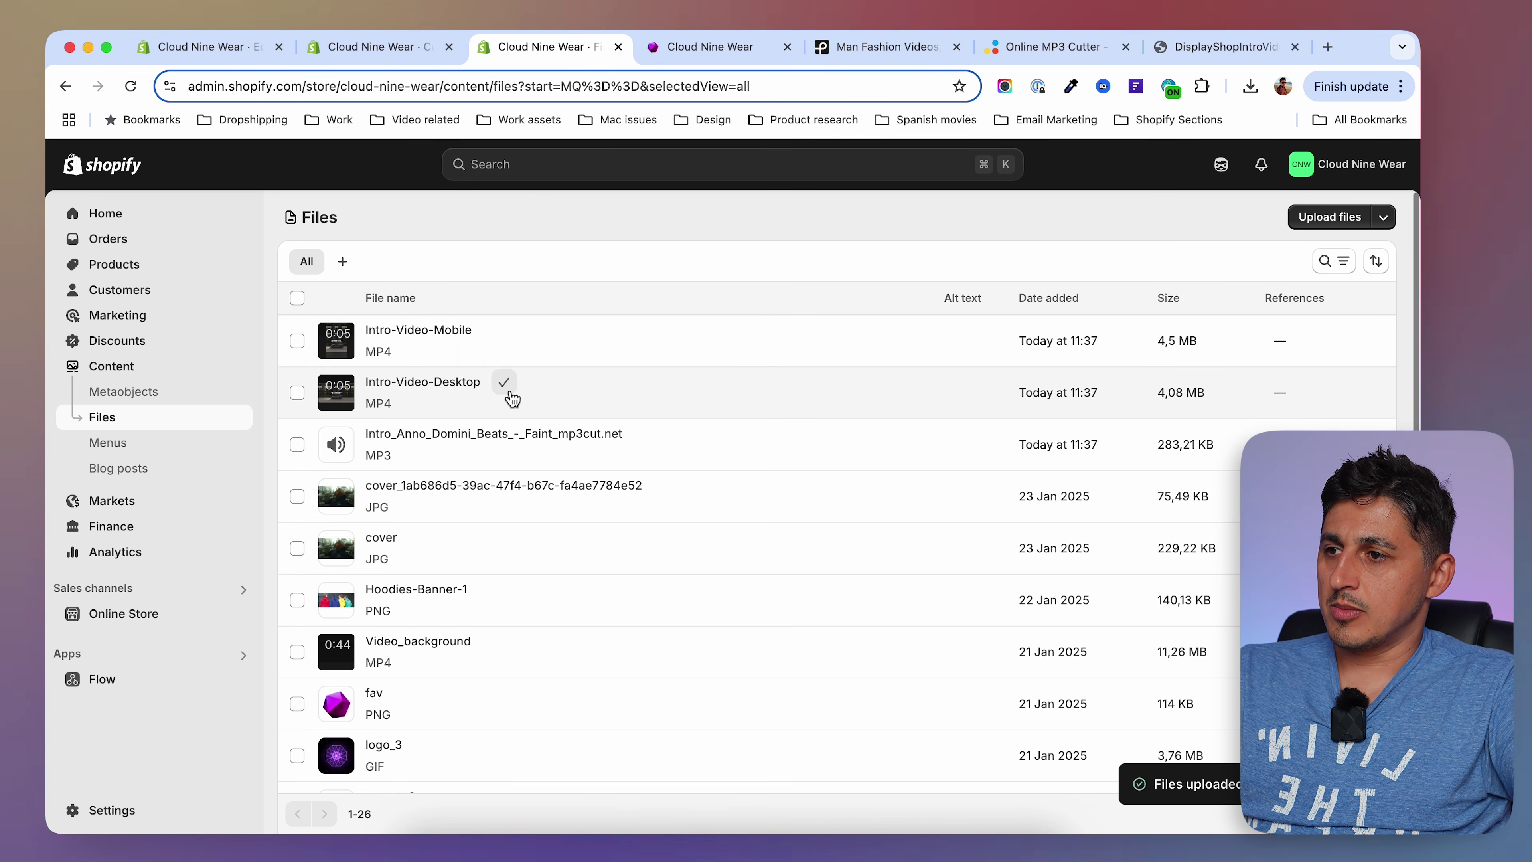
{"action": "left_click", "coordinate": [400, 58]}
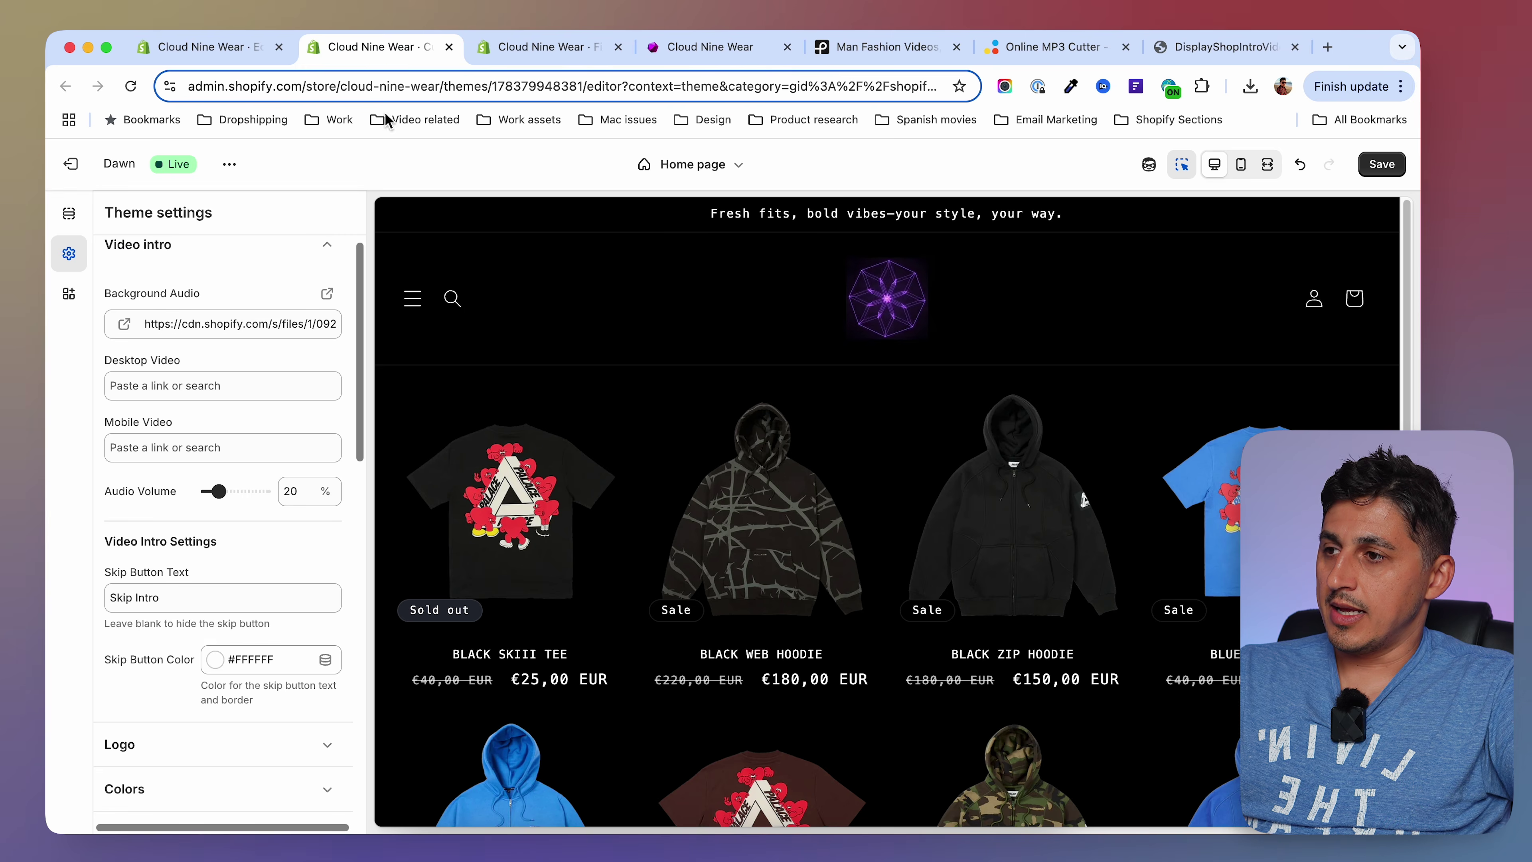
{"action": "left_click", "coordinate": [229, 386]}
{"action": "key", "text": "super+v"}
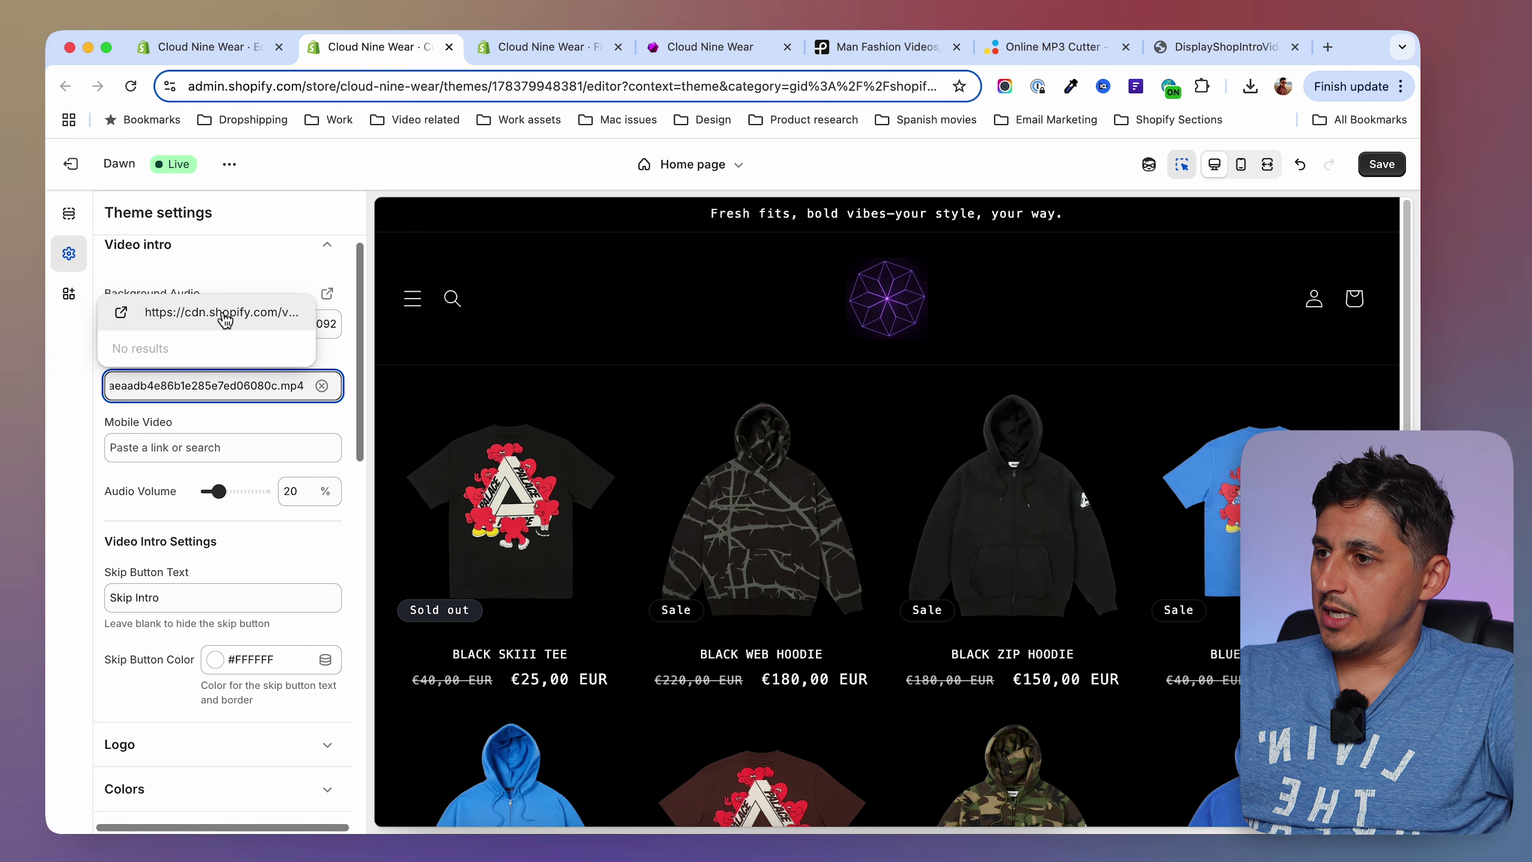
{"action": "left_click", "coordinate": [289, 315]}
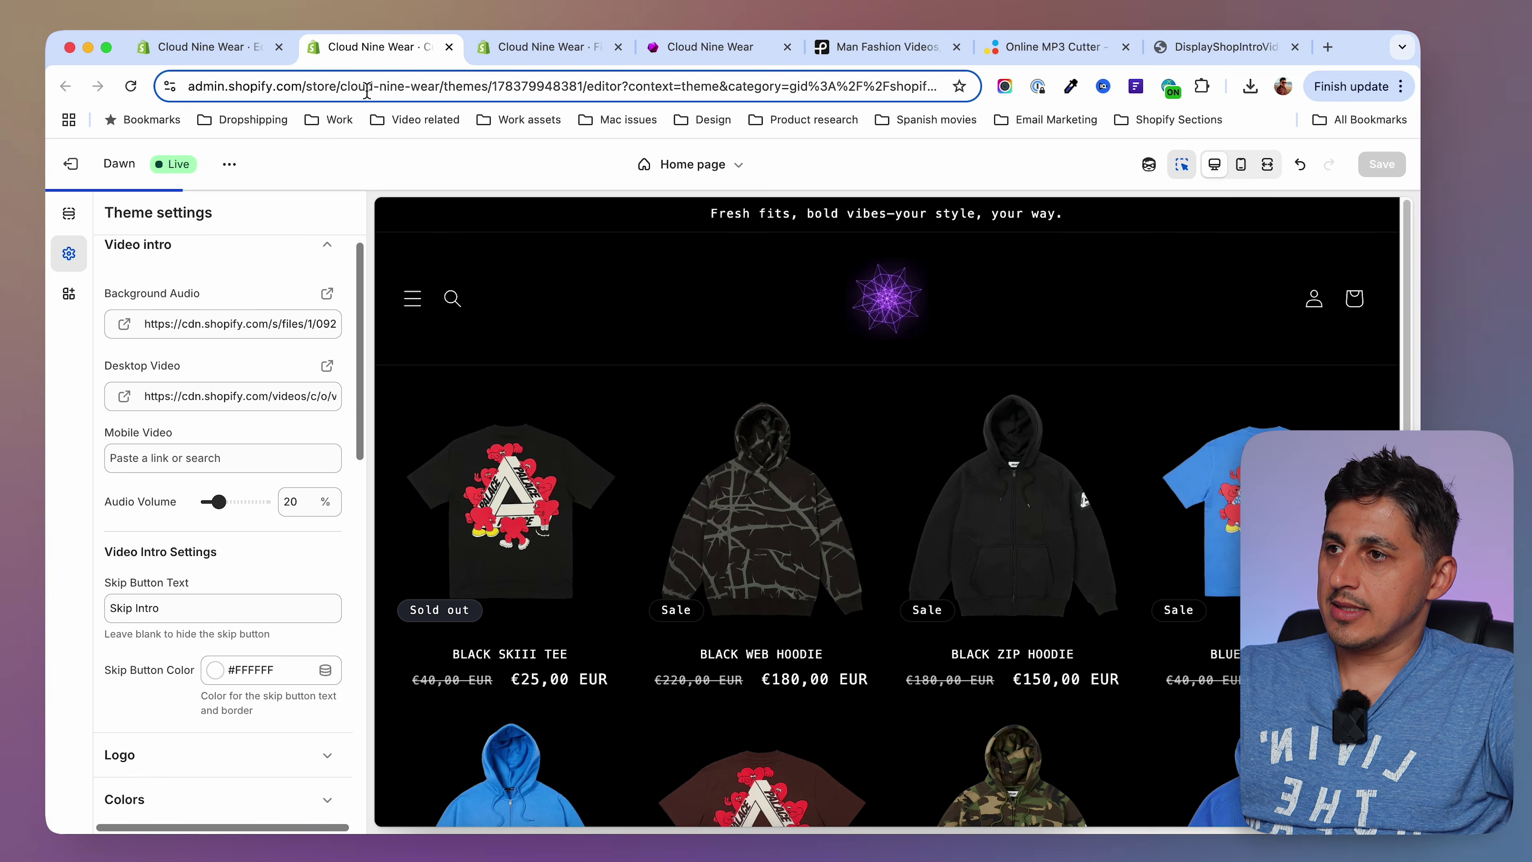
Copy the link of the uploaded Intro-Video-Mobile file, set it as the Mobile Video, and save the theme settings.
{"action": "left_click", "coordinate": [517, 48]}
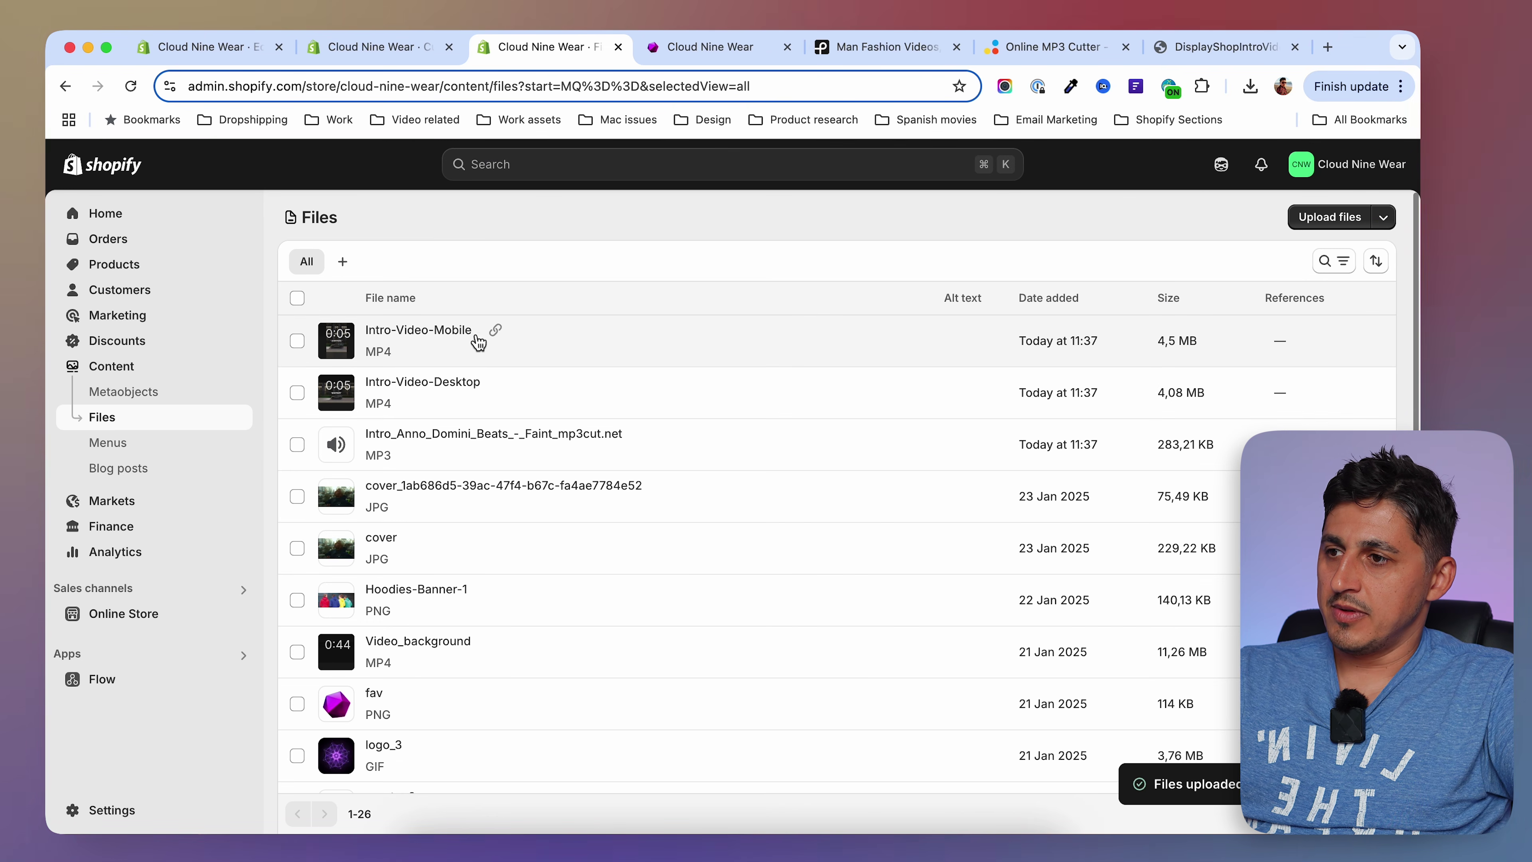
{"action": "left_click", "coordinate": [497, 332]}
{"action": "left_click", "coordinate": [398, 47]}
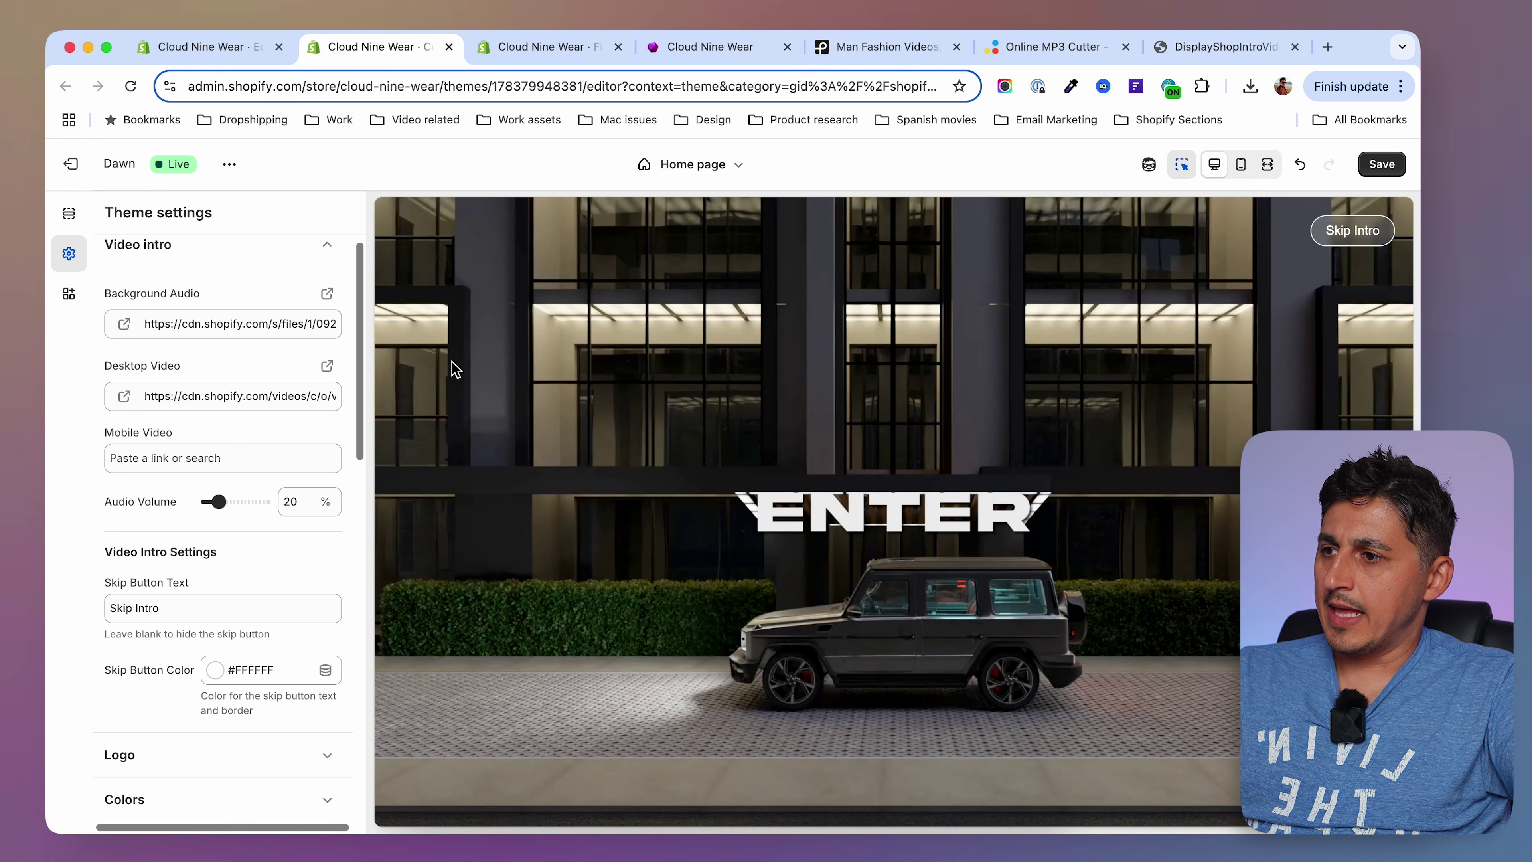
{"action": "left_click", "coordinate": [238, 461]}
{"action": "key", "text": "super+v"}
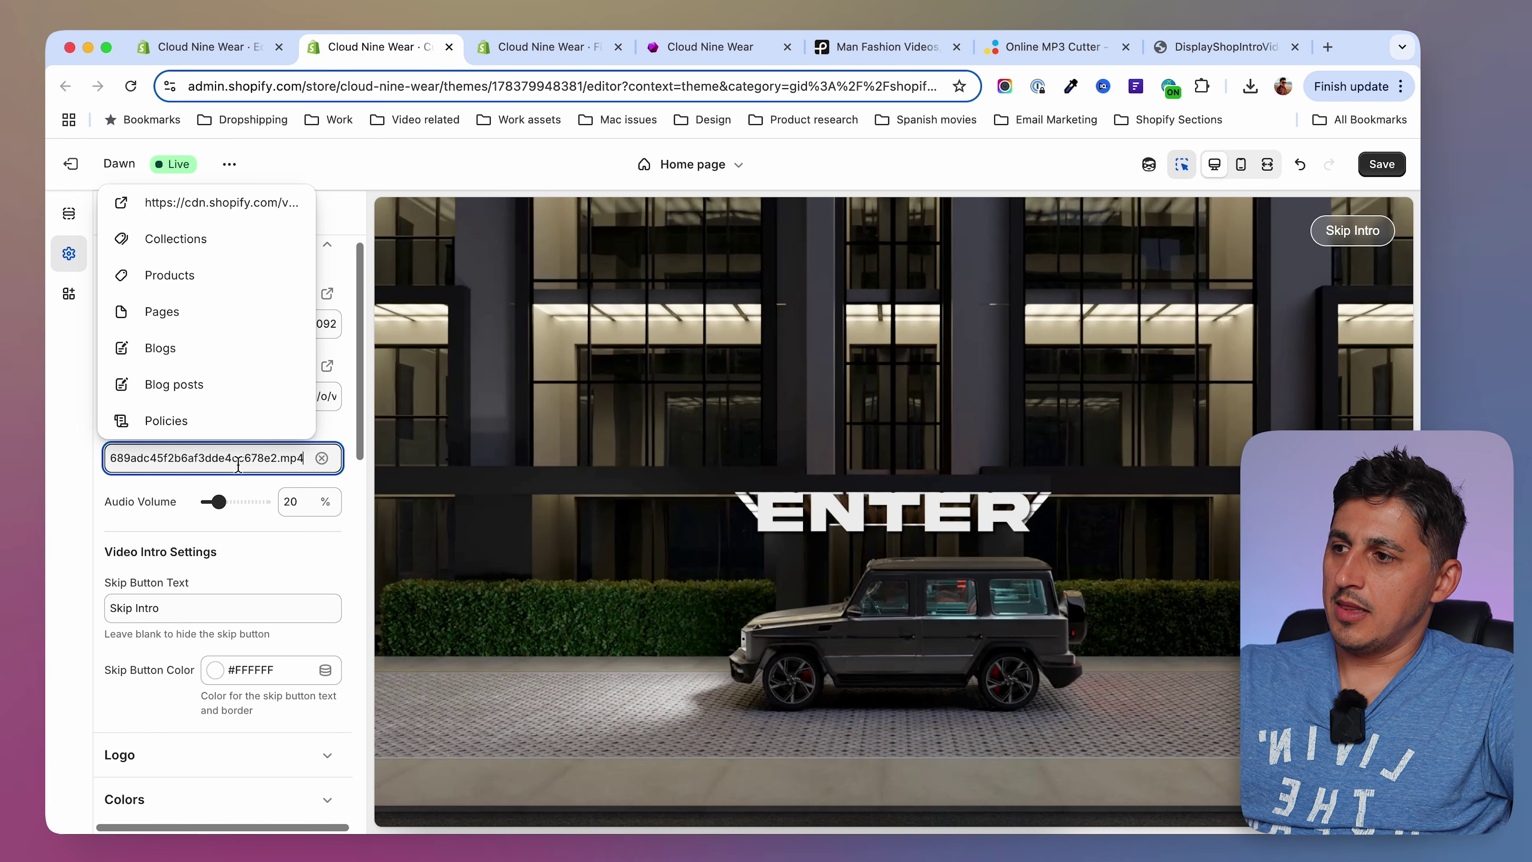
{"action": "left_click", "coordinate": [263, 410]}
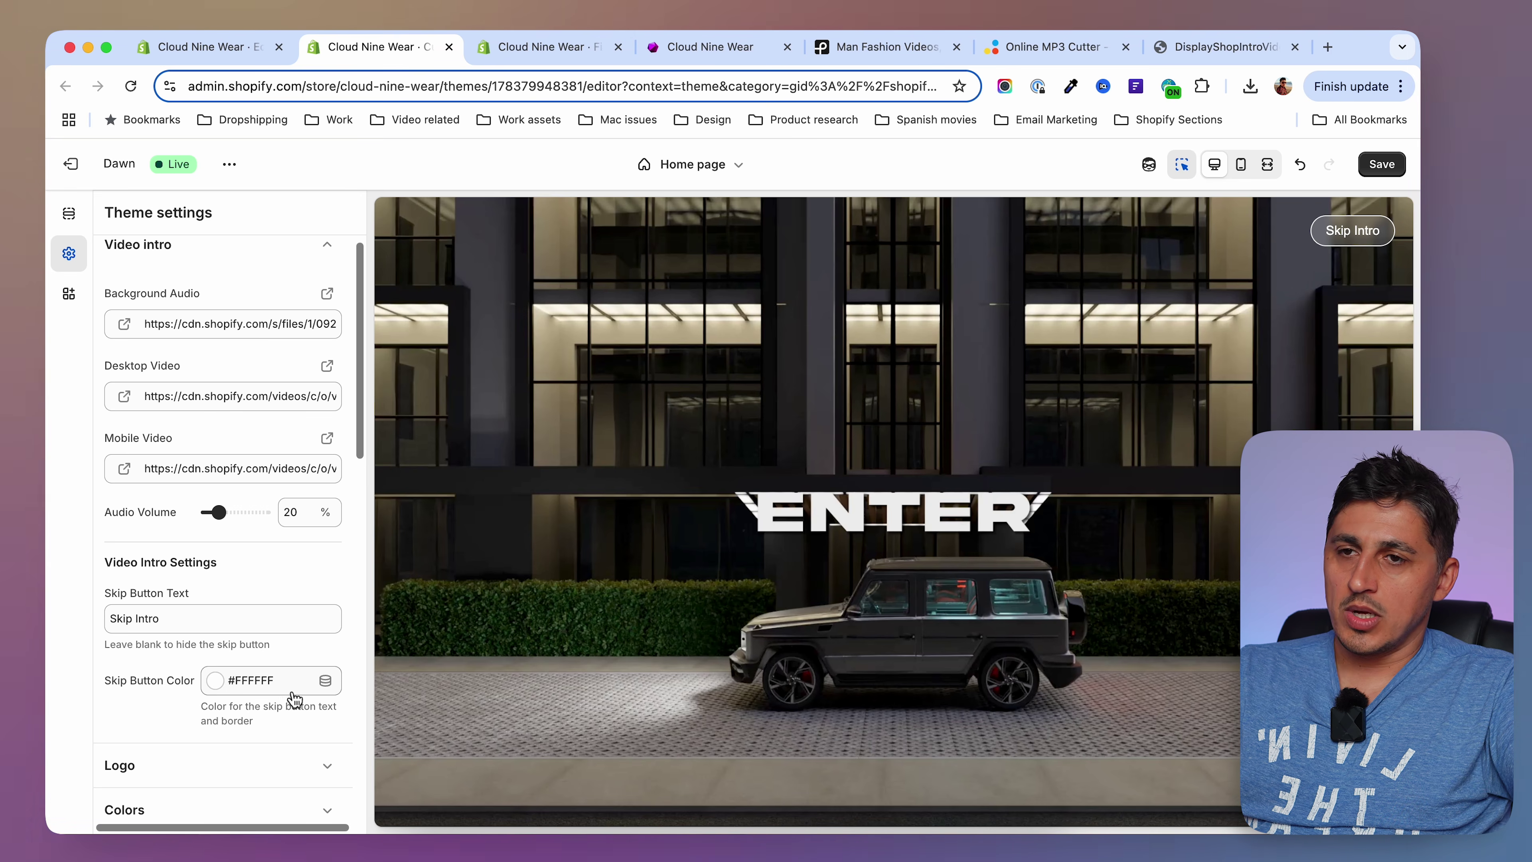
{"action": "left_click", "coordinate": [1382, 164]}
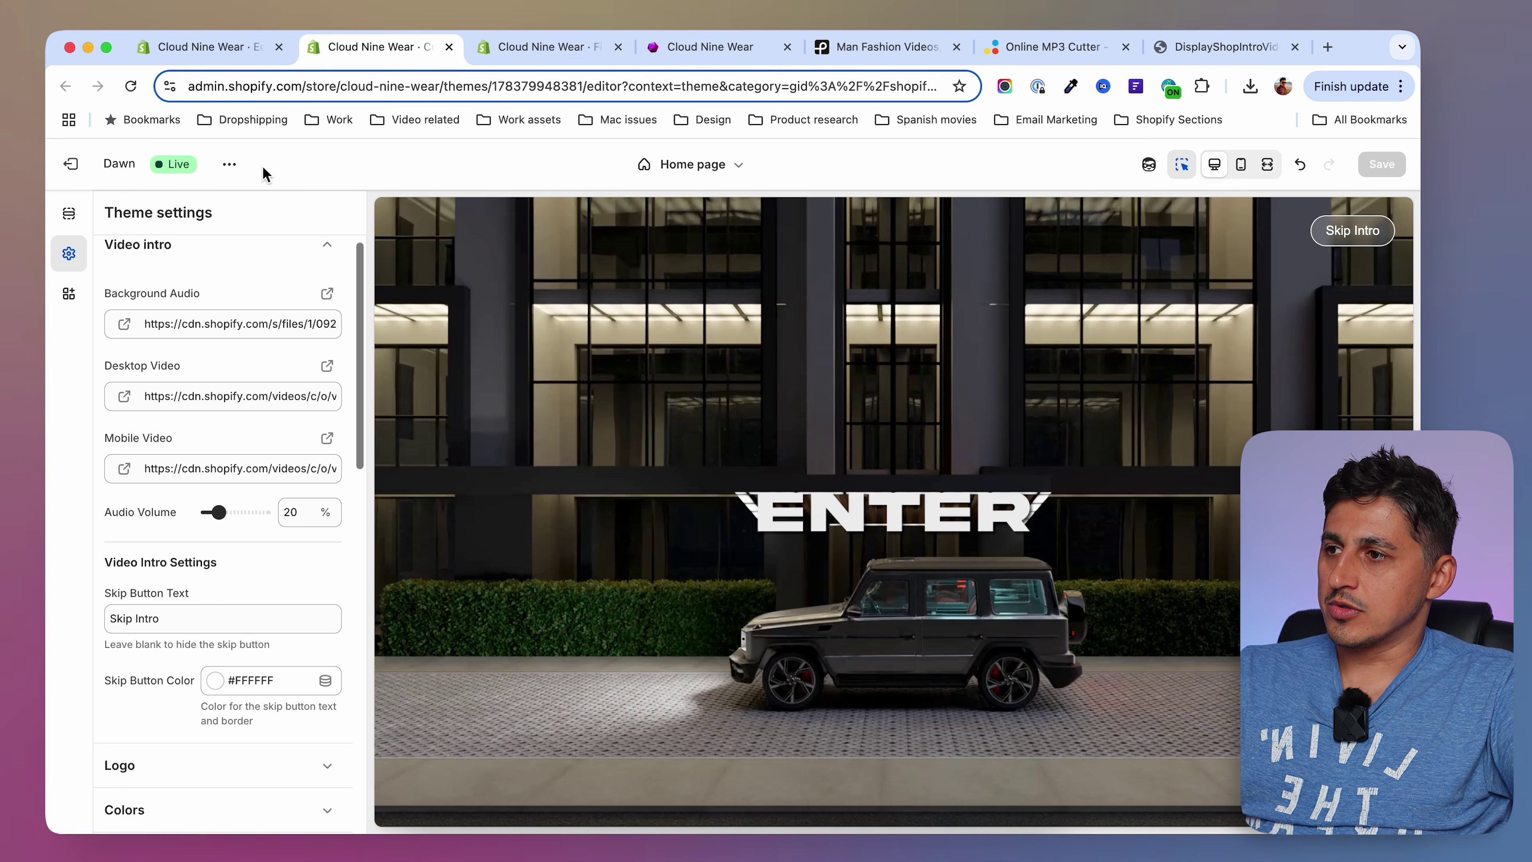
Open the live storefront from the customizer and play the video intro to enter the store.
{"action": "left_click", "coordinate": [229, 164]}
{"action": "left_click", "coordinate": [150, 336]}
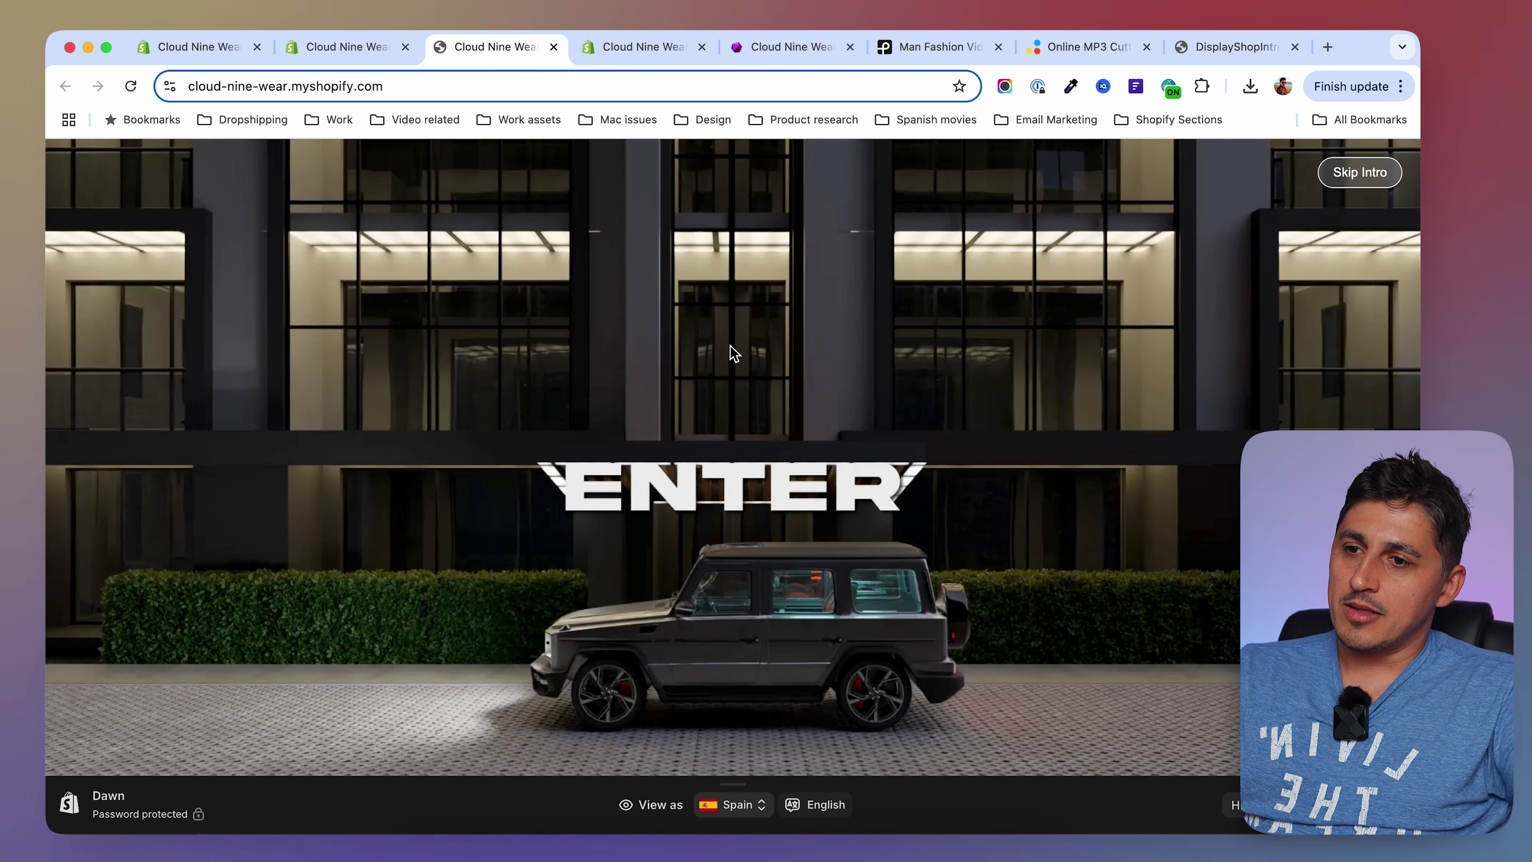
{"action": "left_click", "coordinate": [841, 413]}
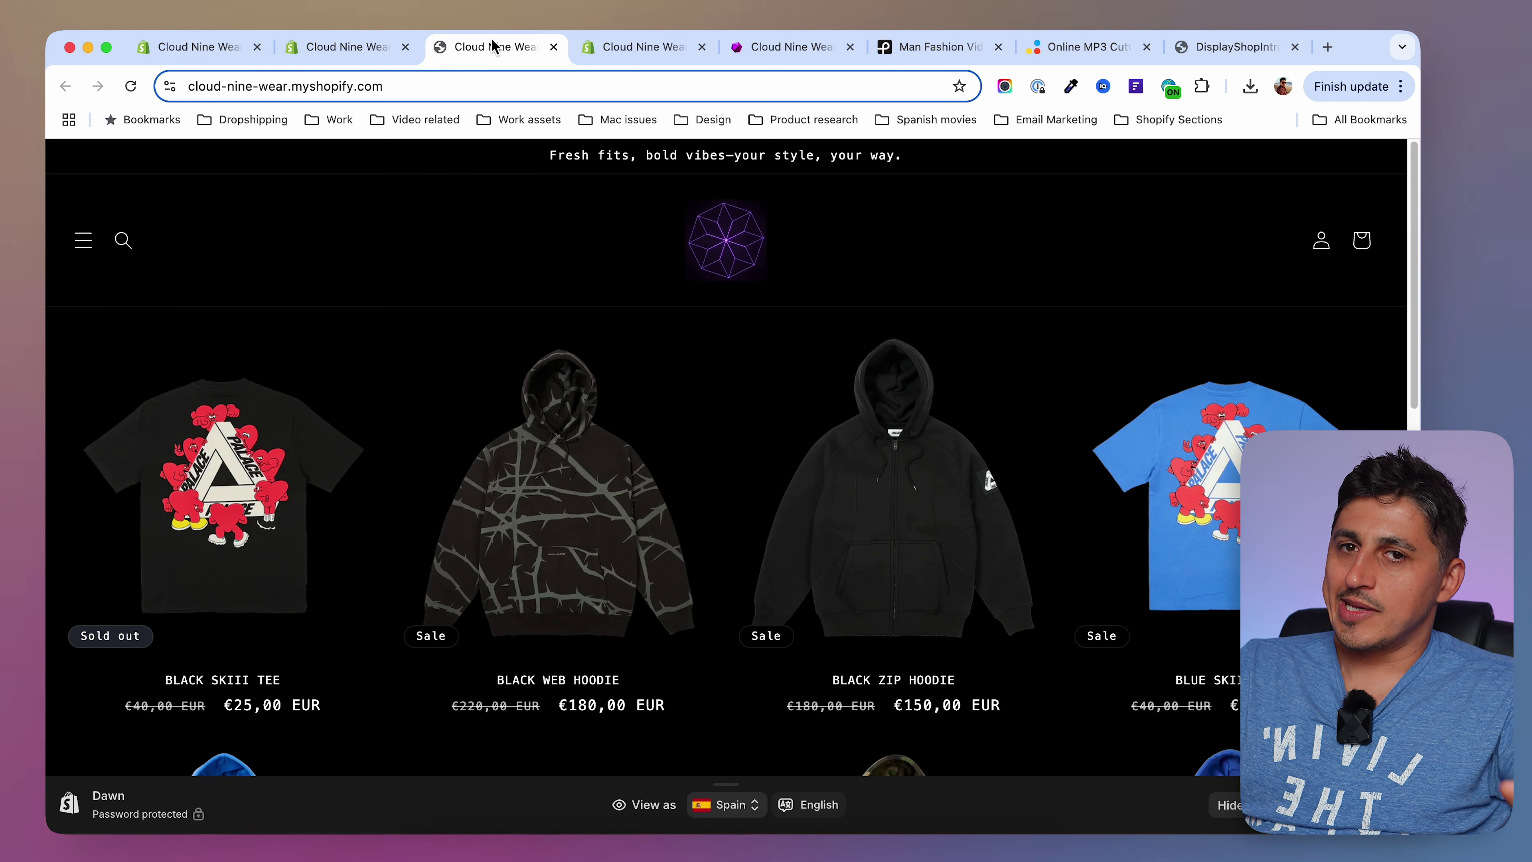
Copy the storefront's web address and open the Black Web Hoodie product page.
{"action": "left_click", "coordinate": [325, 86]}
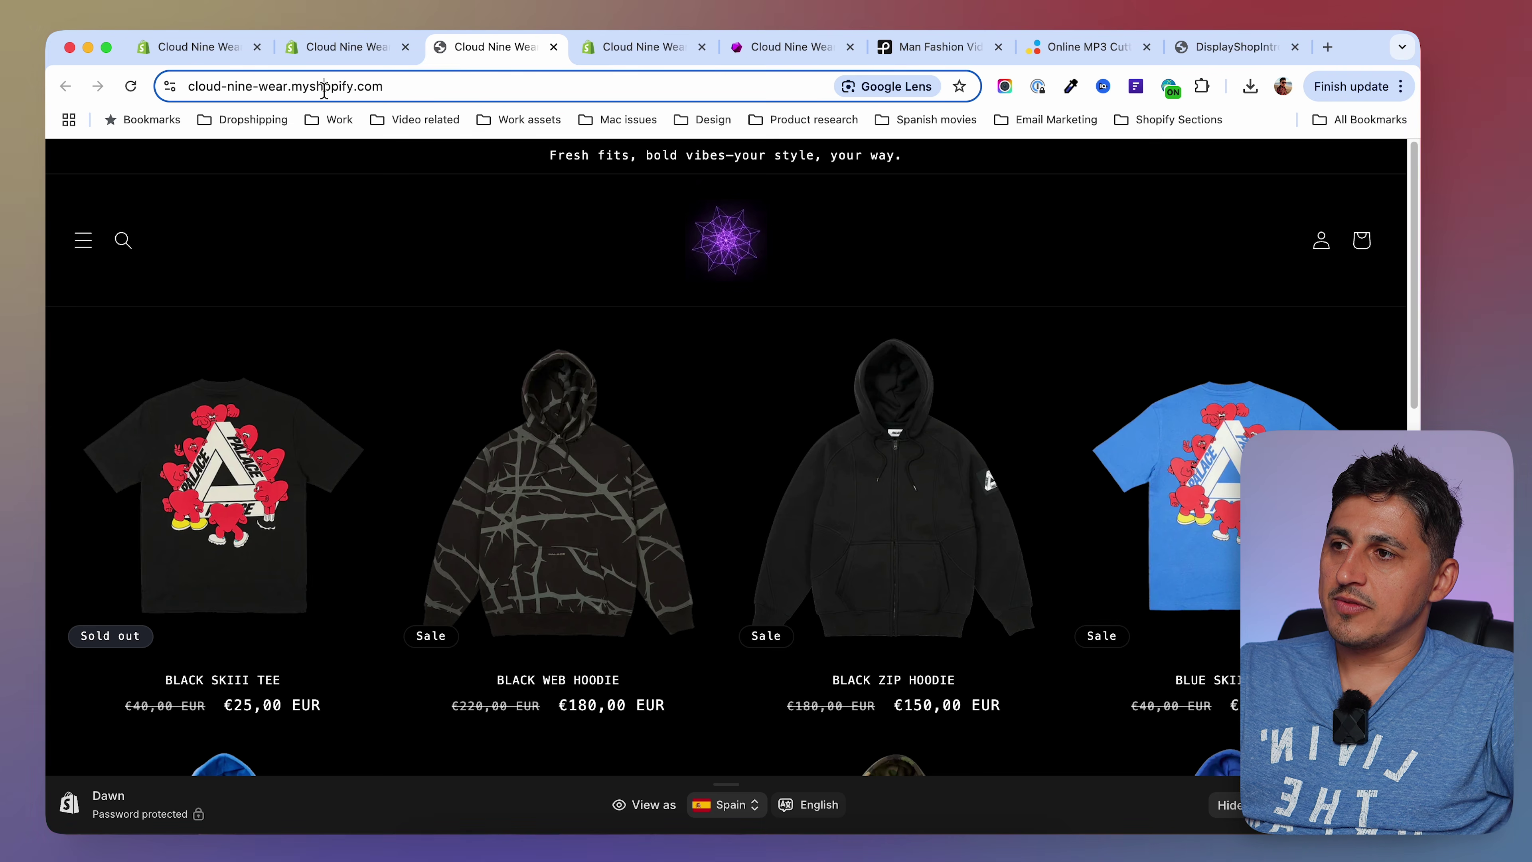
{"action": "right_click", "coordinate": [326, 90]}
{"action": "left_click", "coordinate": [389, 239]}
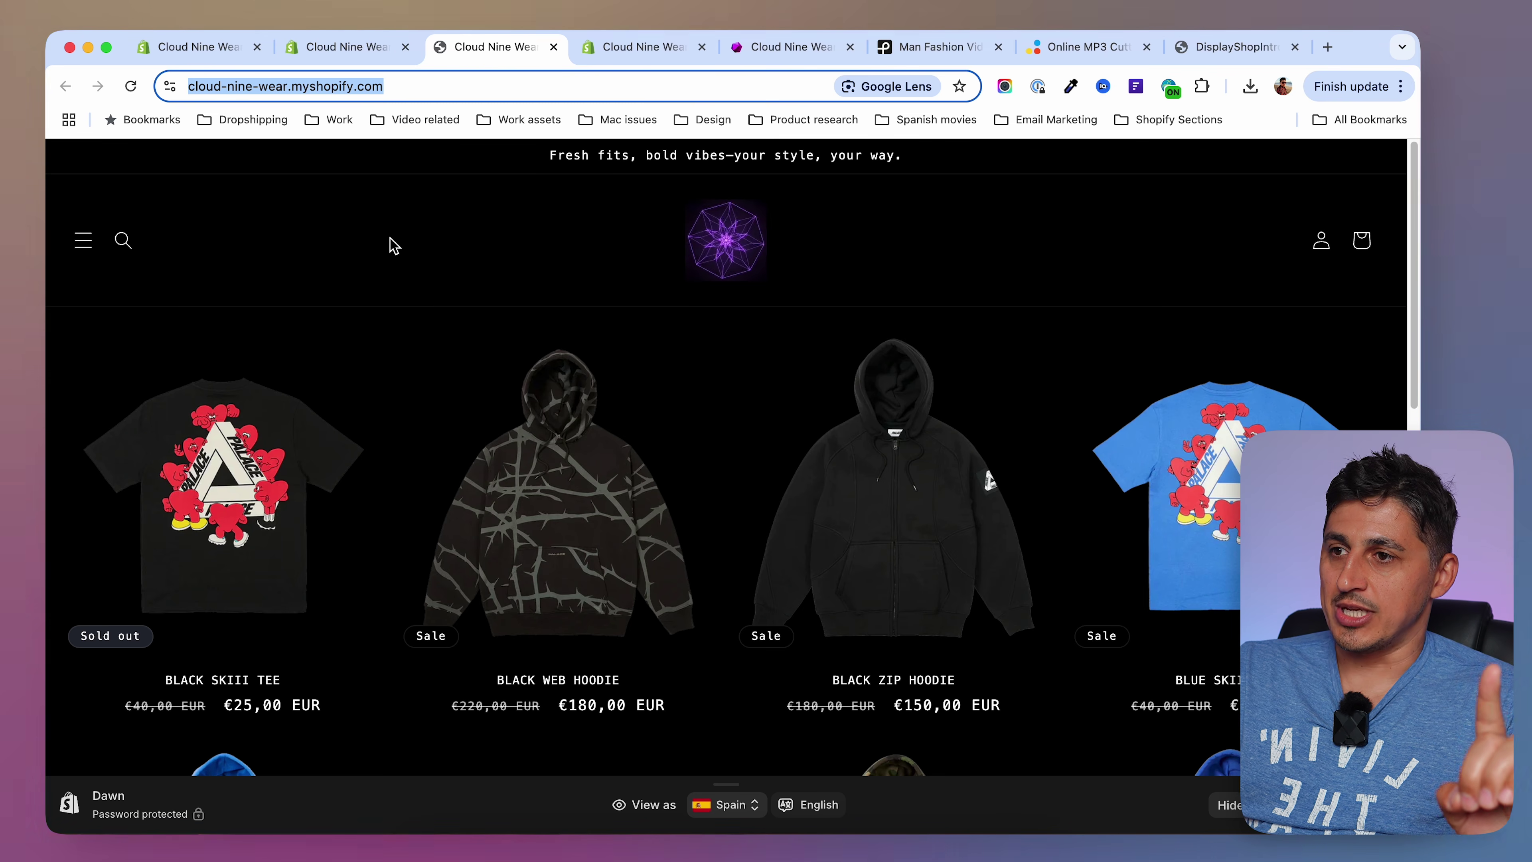
{"action": "left_click", "coordinate": [393, 244]}
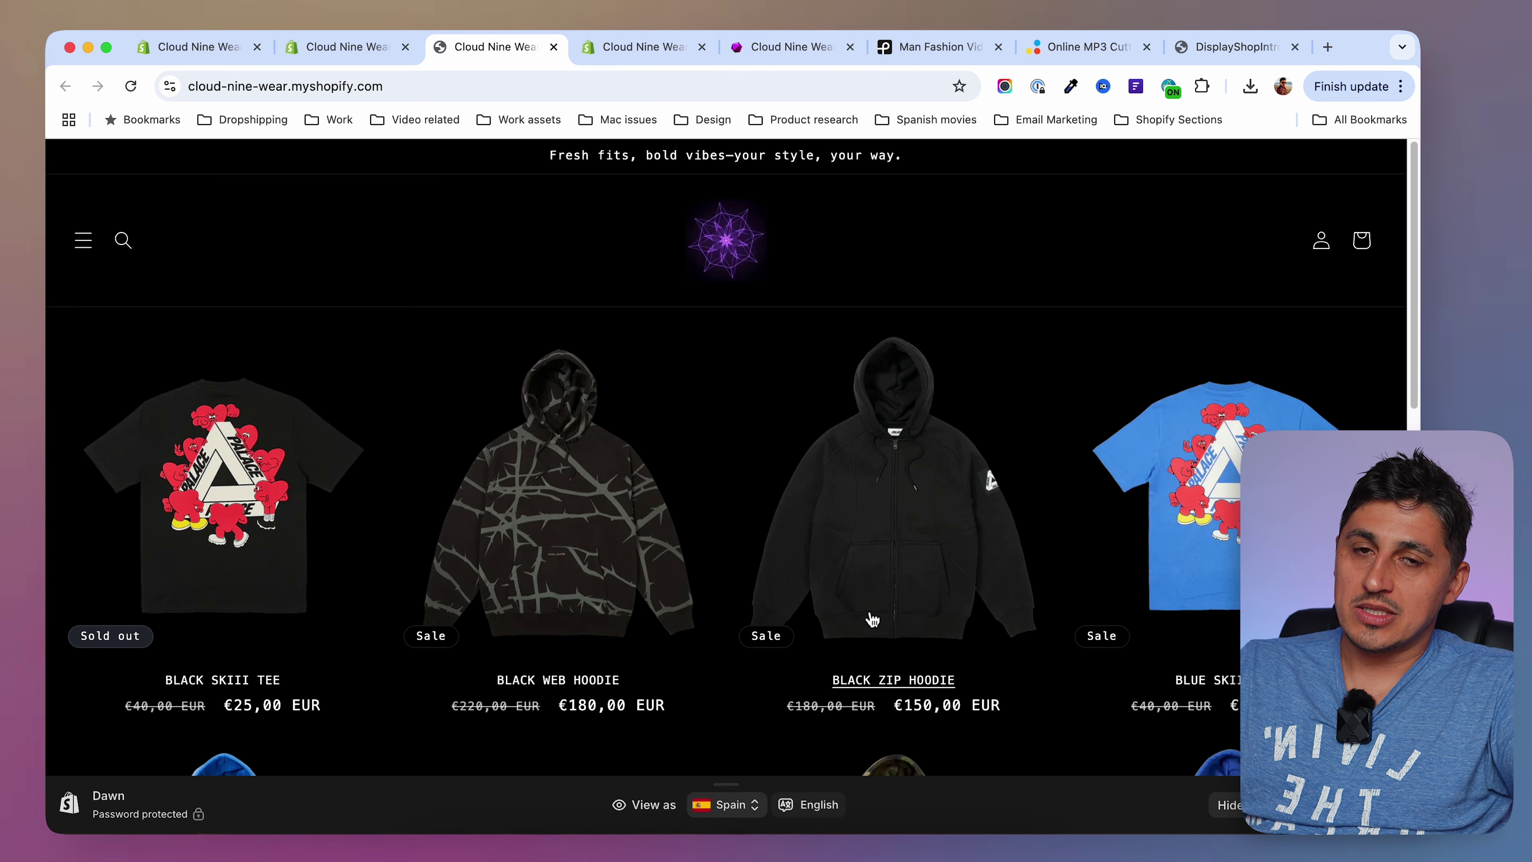
{"action": "left_click", "coordinate": [594, 486]}
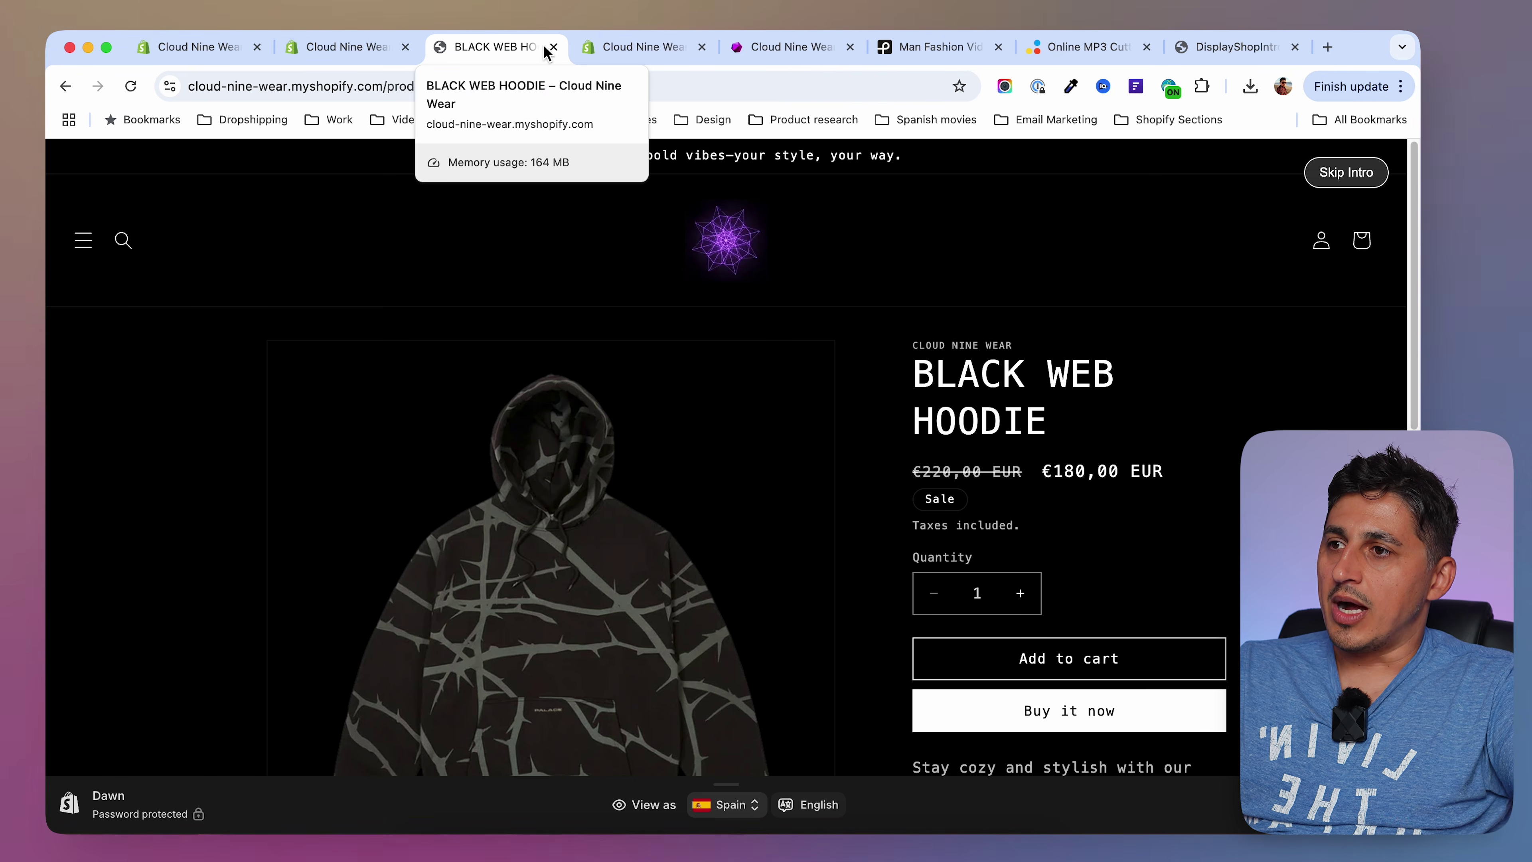
Close the storefront and reopen its copied address in a new tab twice, playing the video intro each time.
{"action": "left_click", "coordinate": [552, 48]}
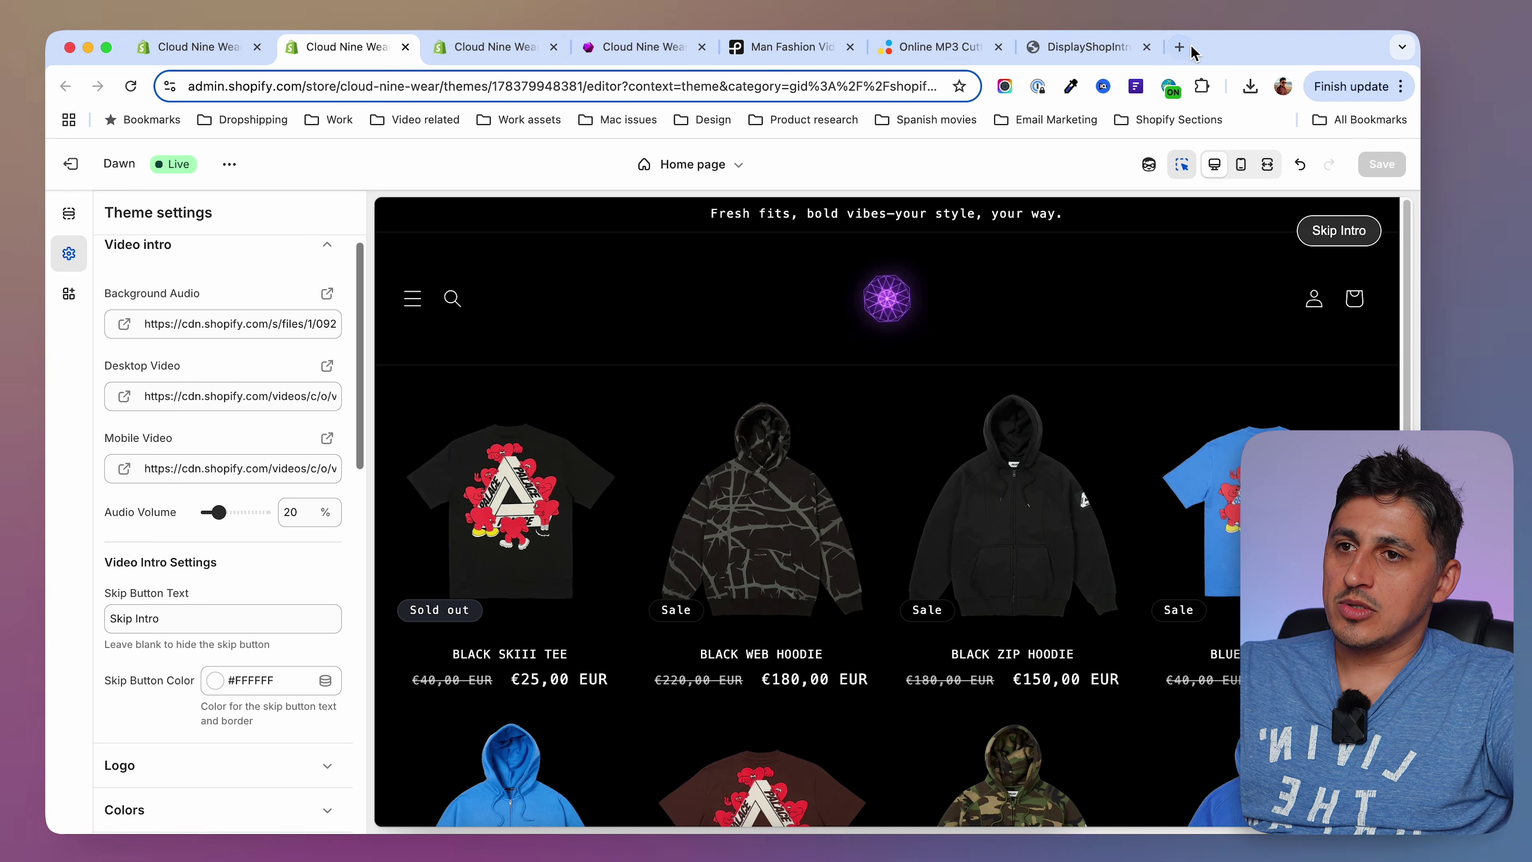
{"action": "left_click", "coordinate": [1181, 48]}
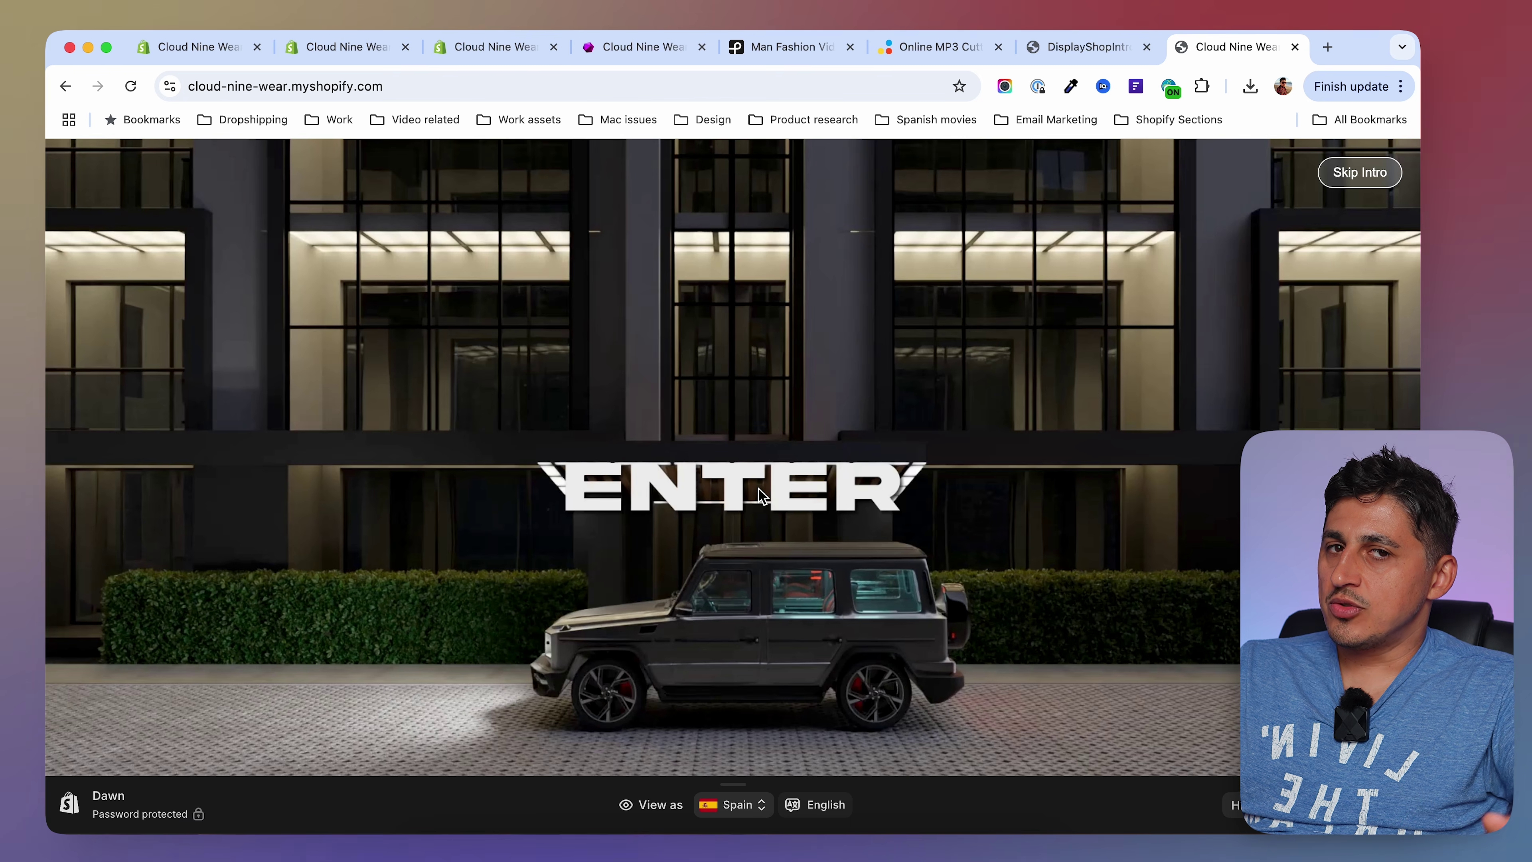
{"action": "left_click", "coordinate": [729, 481]}
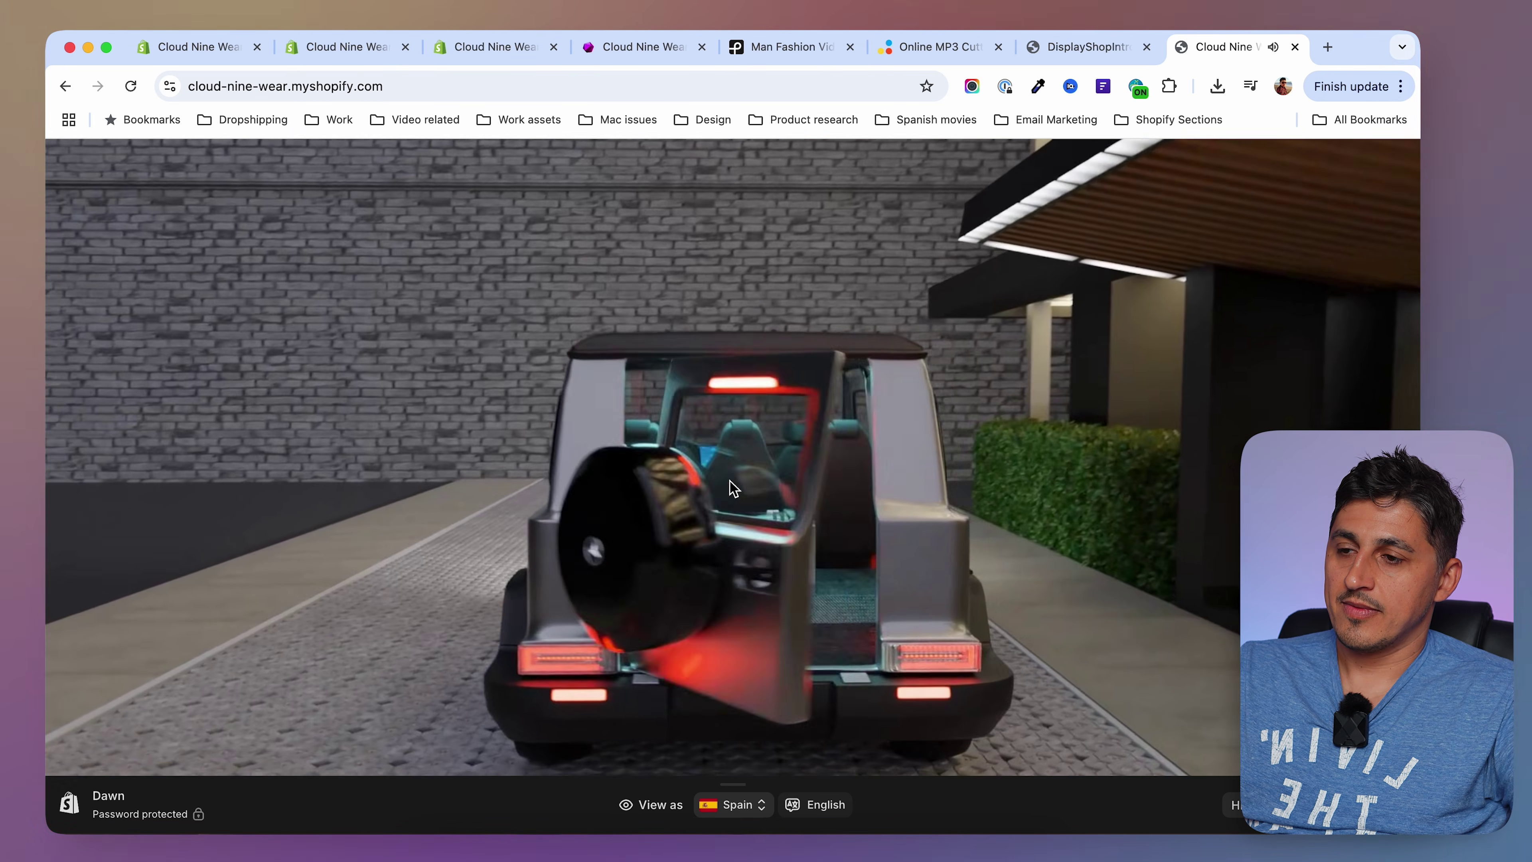
{"action": "left_click", "coordinate": [1294, 47]}
{"action": "left_click", "coordinate": [1326, 47]}
{"action": "key", "text": "super+v"}
{"action": "key", "text": "Return"}
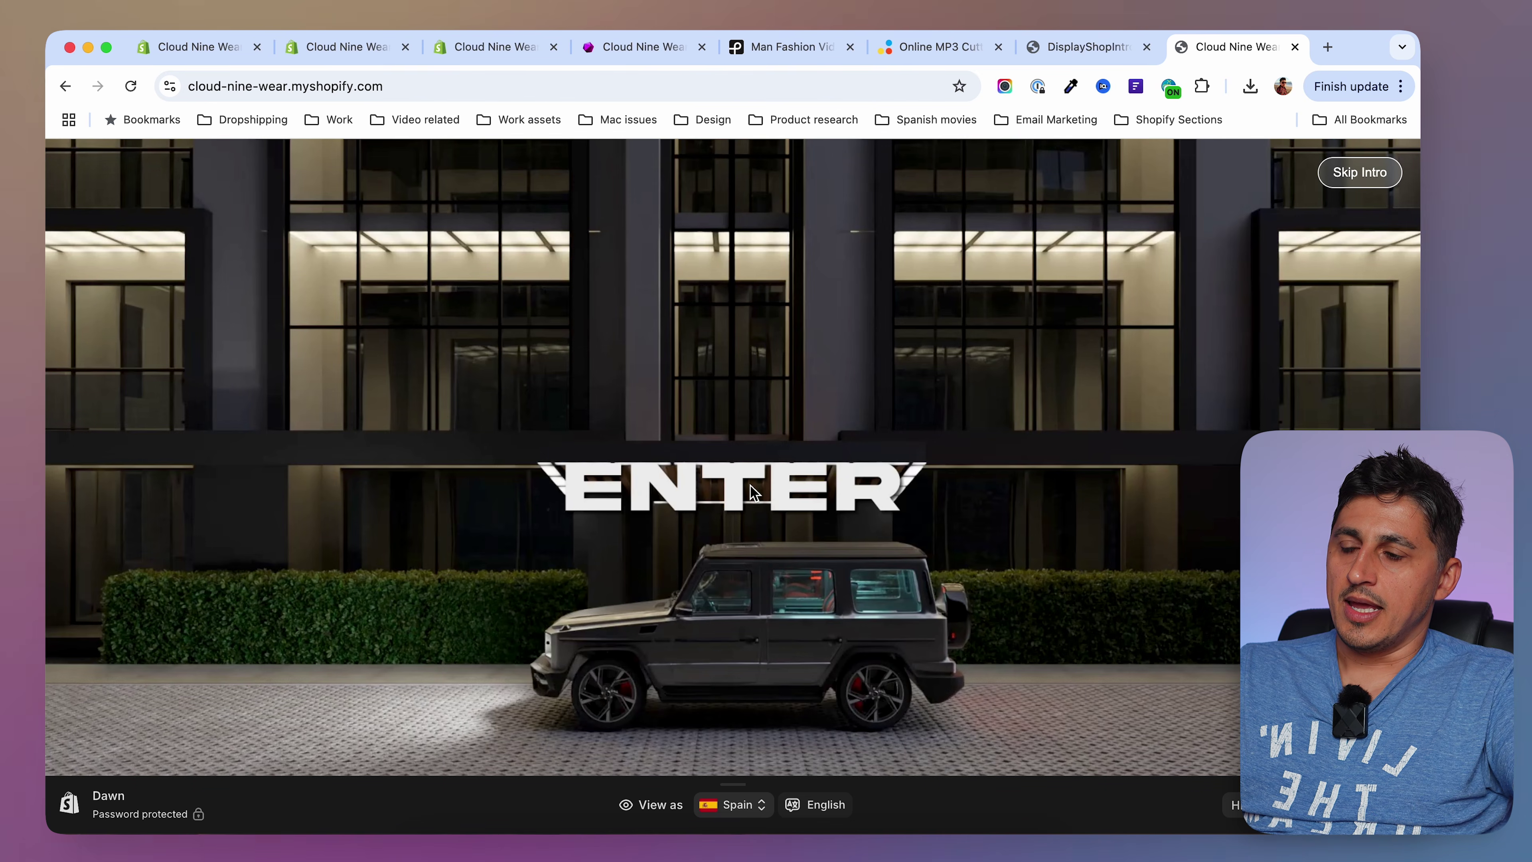
{"action": "left_click", "coordinate": [795, 411]}
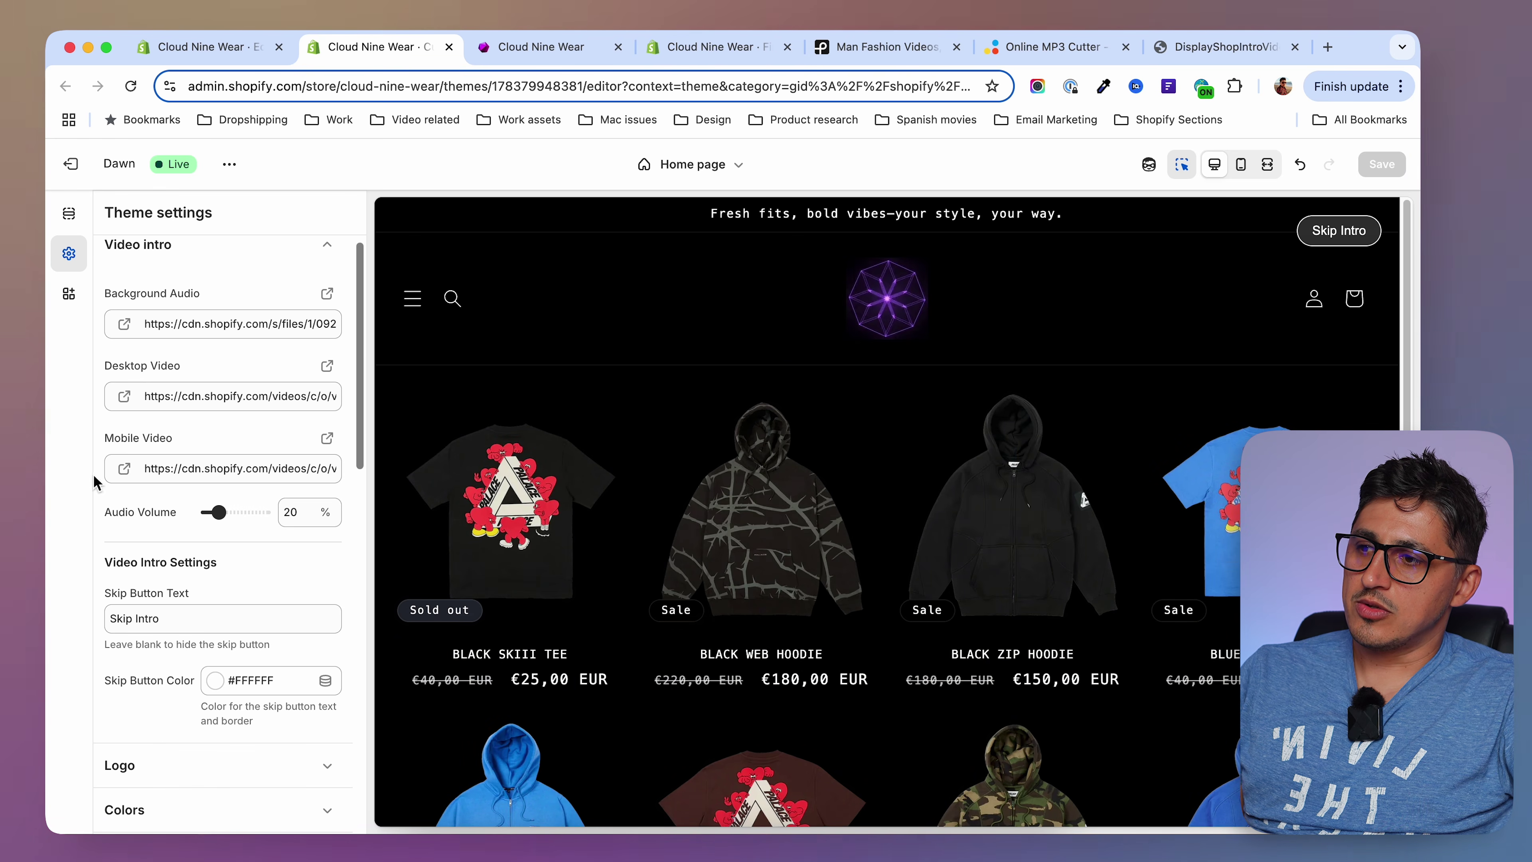
Preview Intro-Video-Desktop.mp4 from the Vid Intro Files folder in Finder, replay it, and close the preview.
{"action": "left_click", "coordinate": [424, 848]}
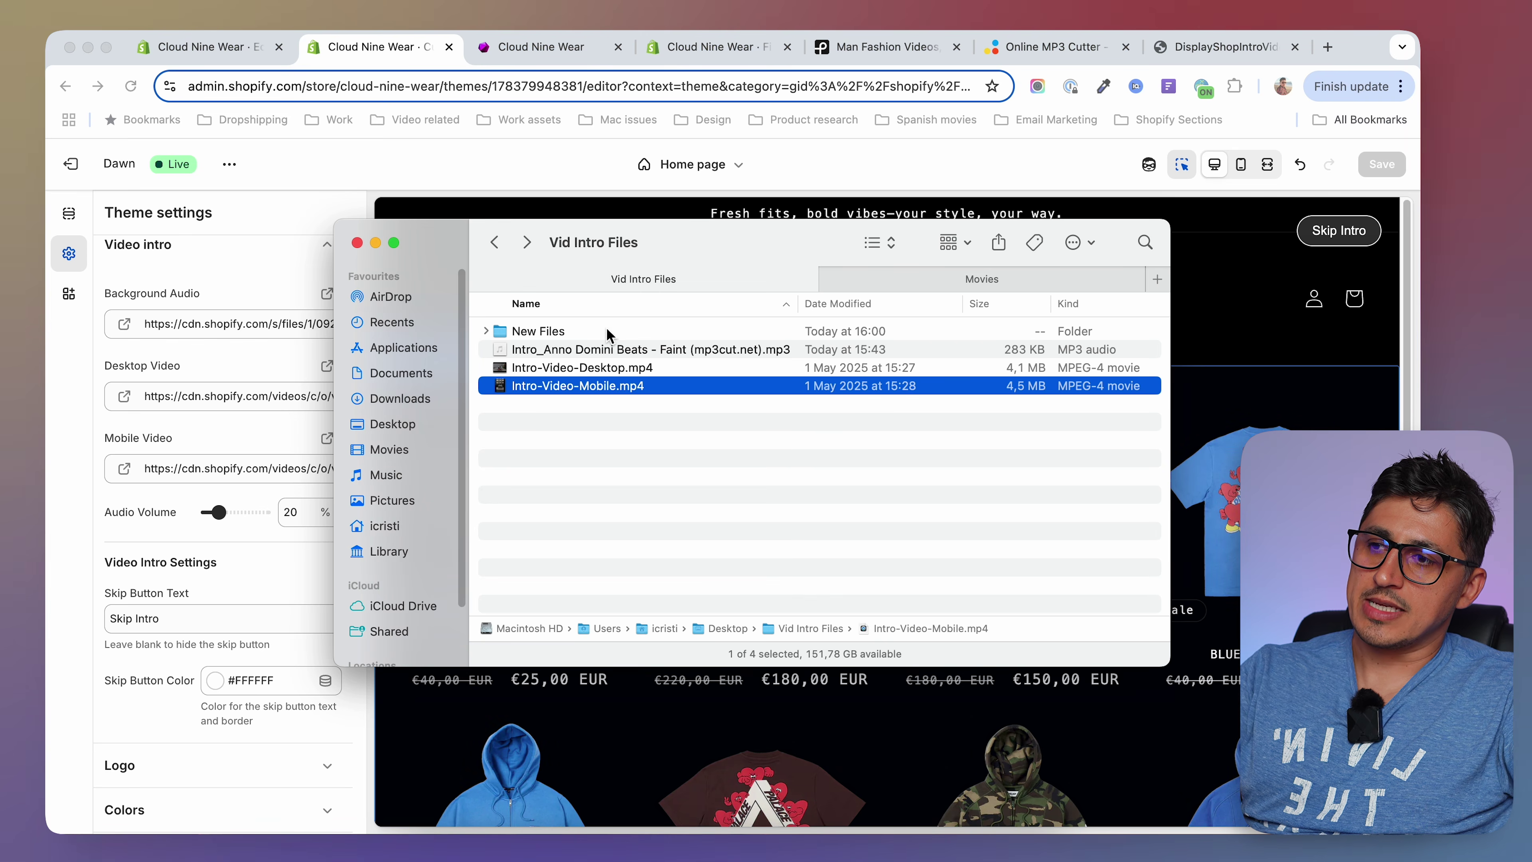
{"action": "left_click", "coordinate": [605, 369]}
{"action": "key", "text": "space"}
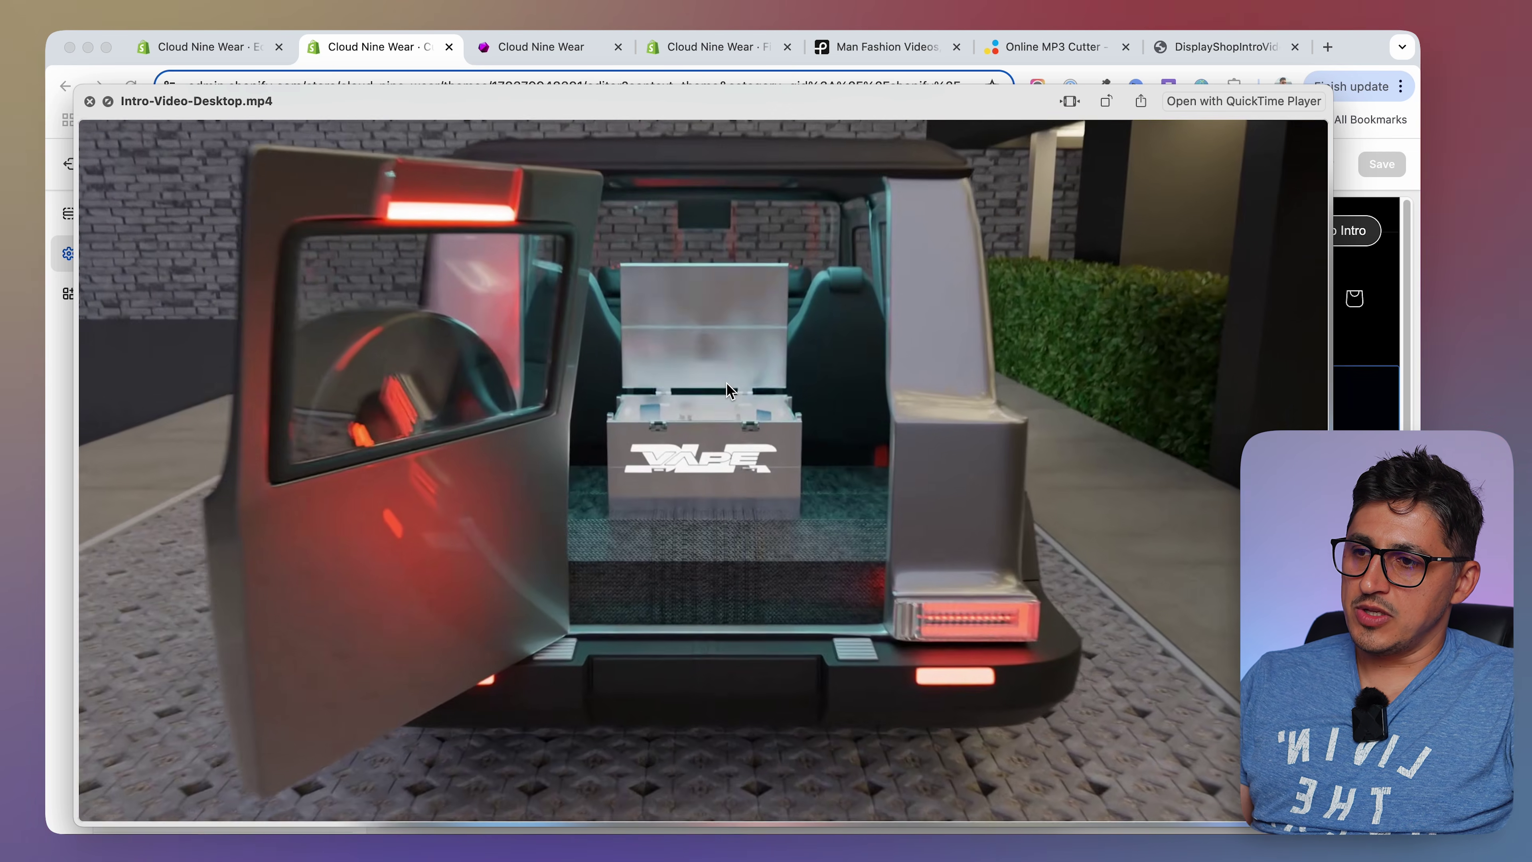
{"action": "key", "text": "space"}
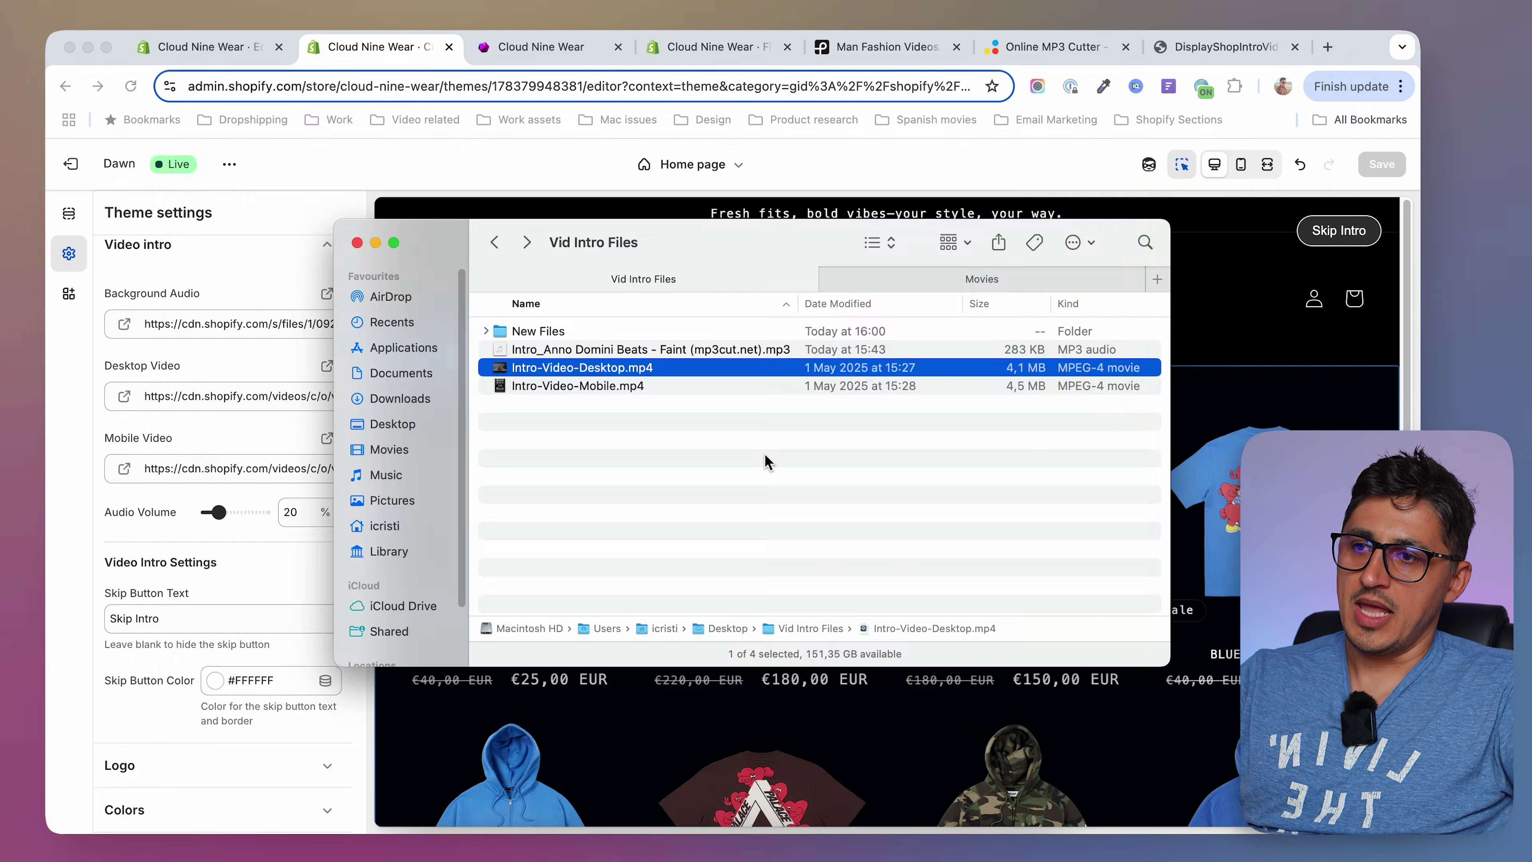
{"action": "key", "text": "space"}
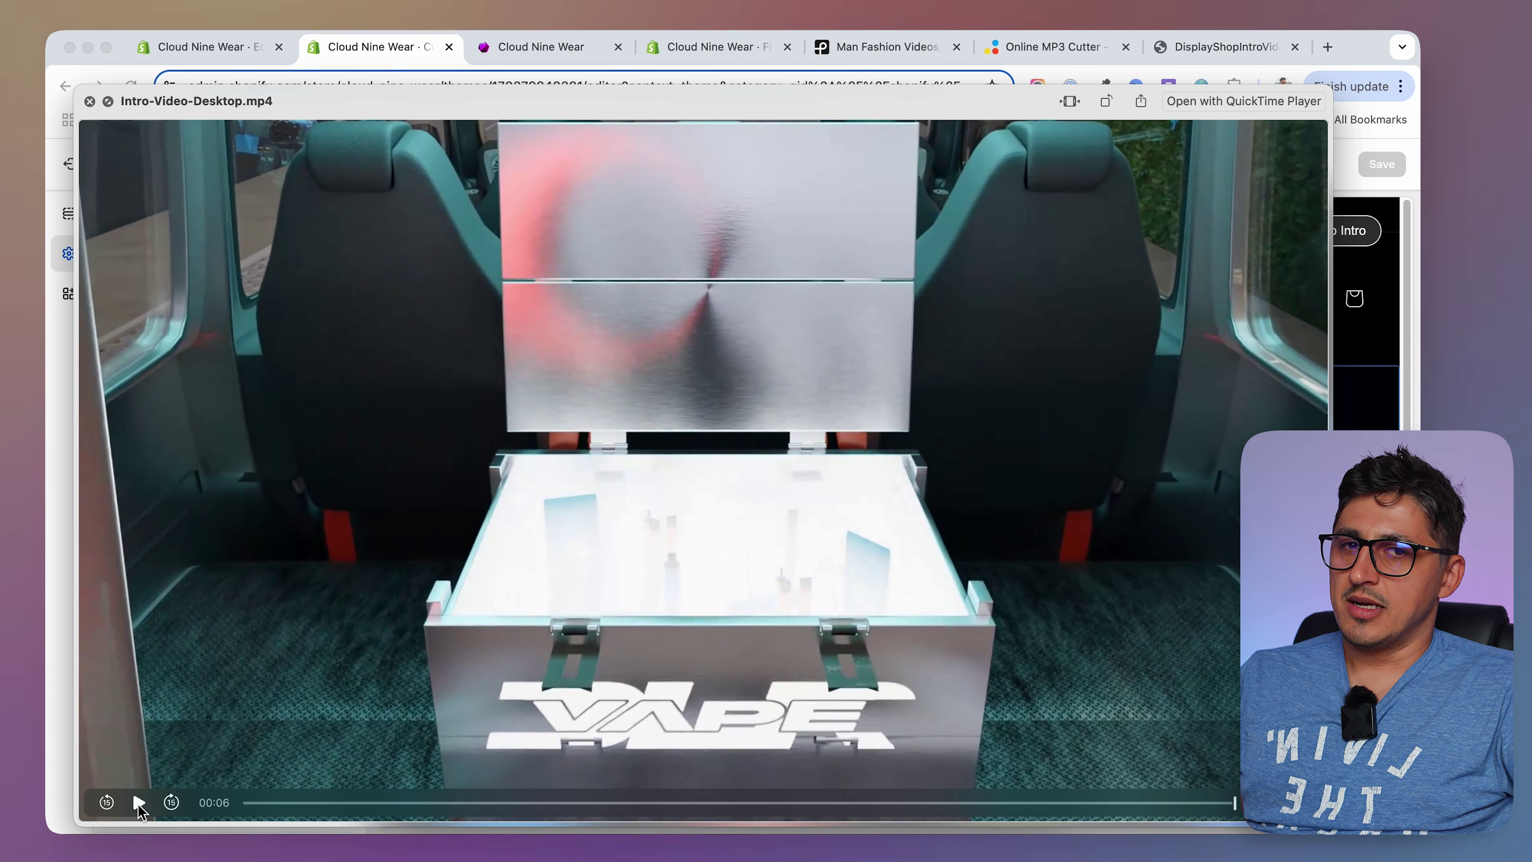
{"action": "left_click", "coordinate": [138, 803]}
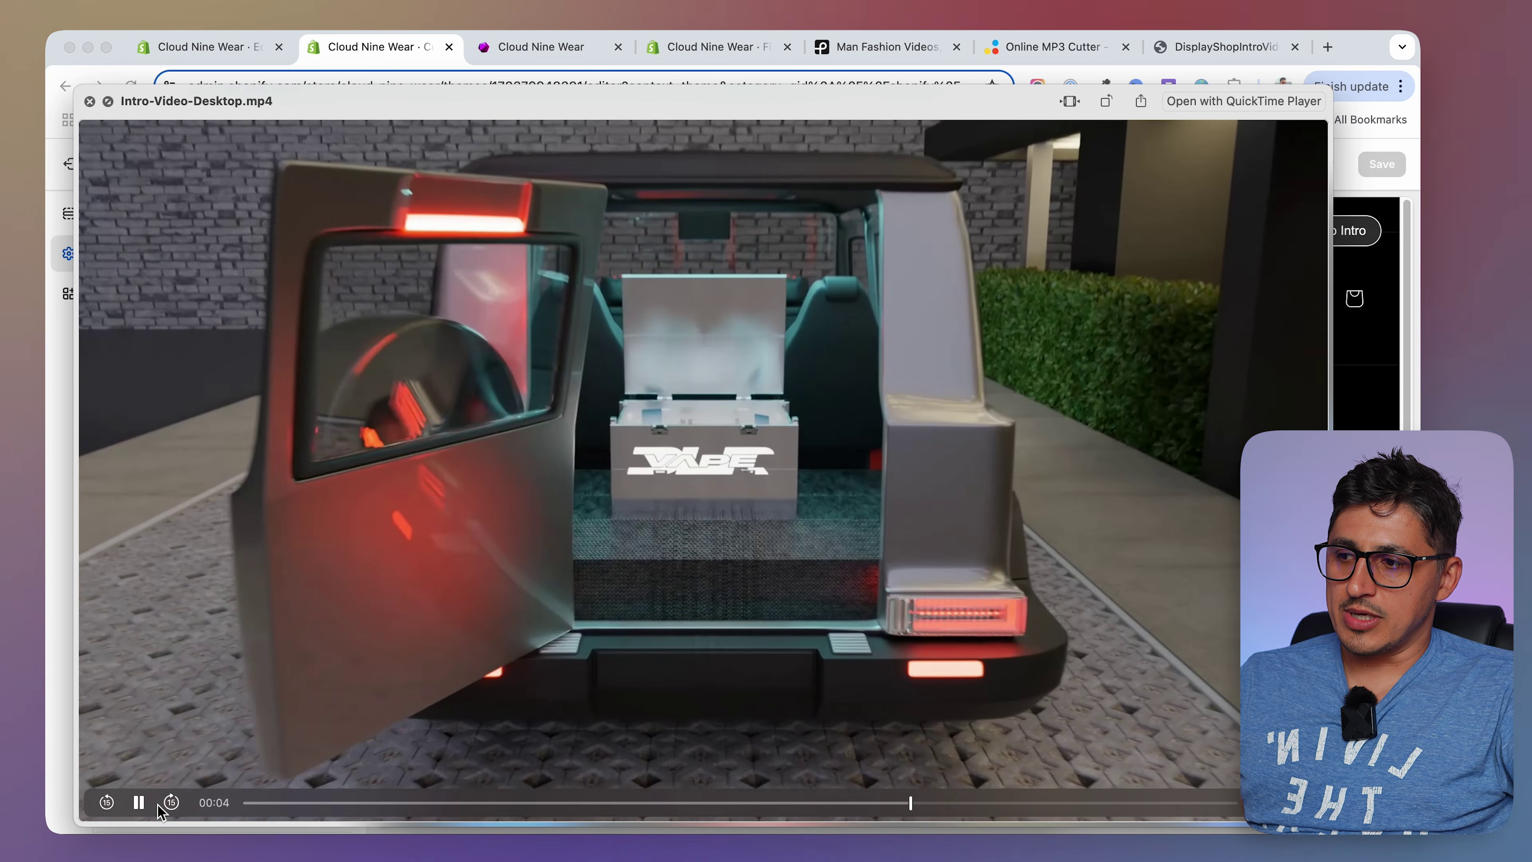
{"action": "left_click", "coordinate": [136, 806]}
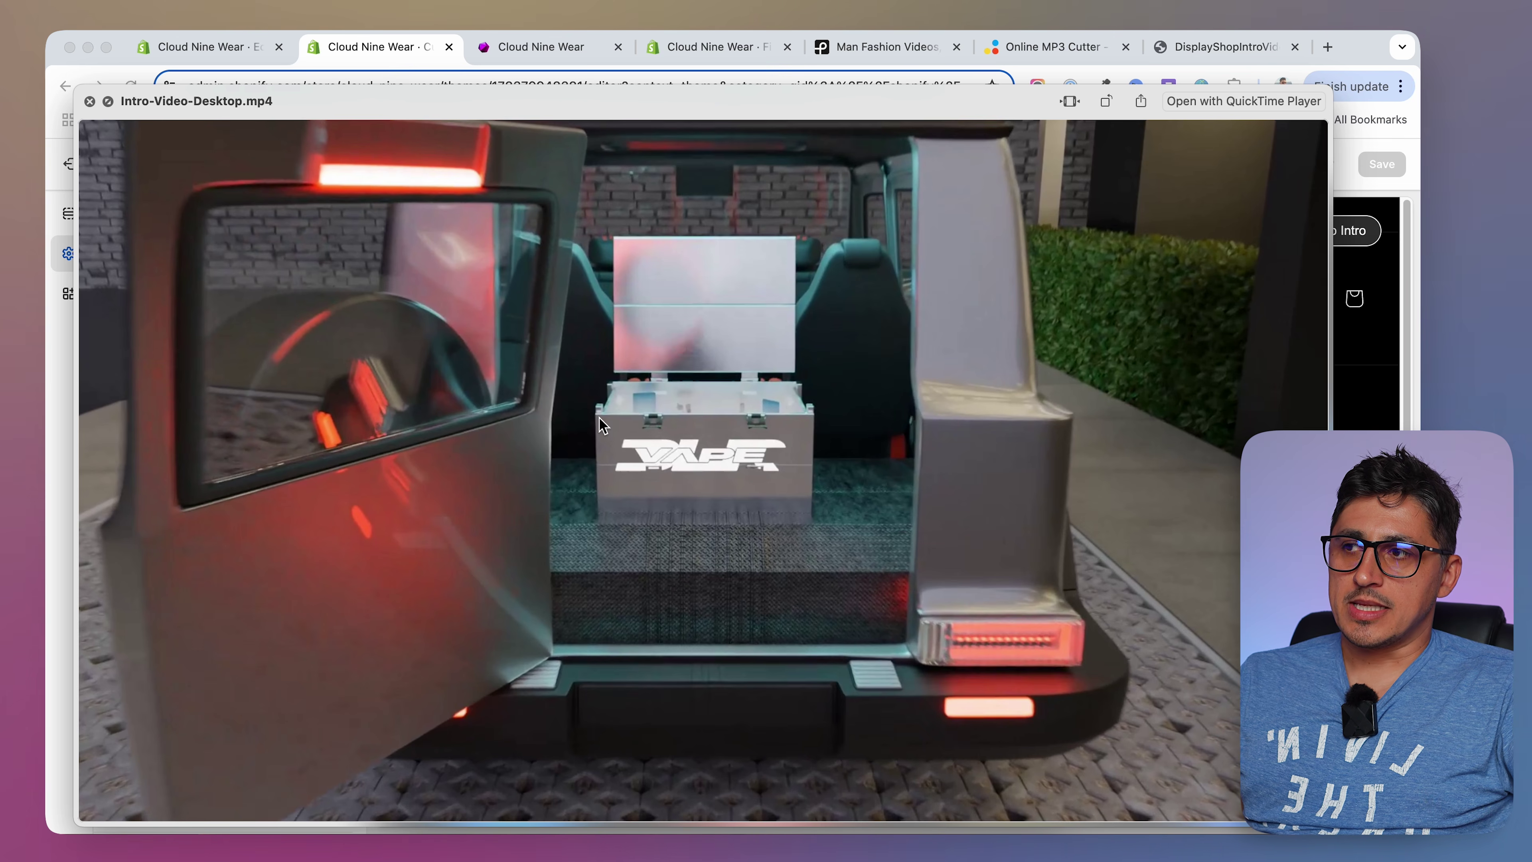
{"action": "left_click", "coordinate": [92, 102]}
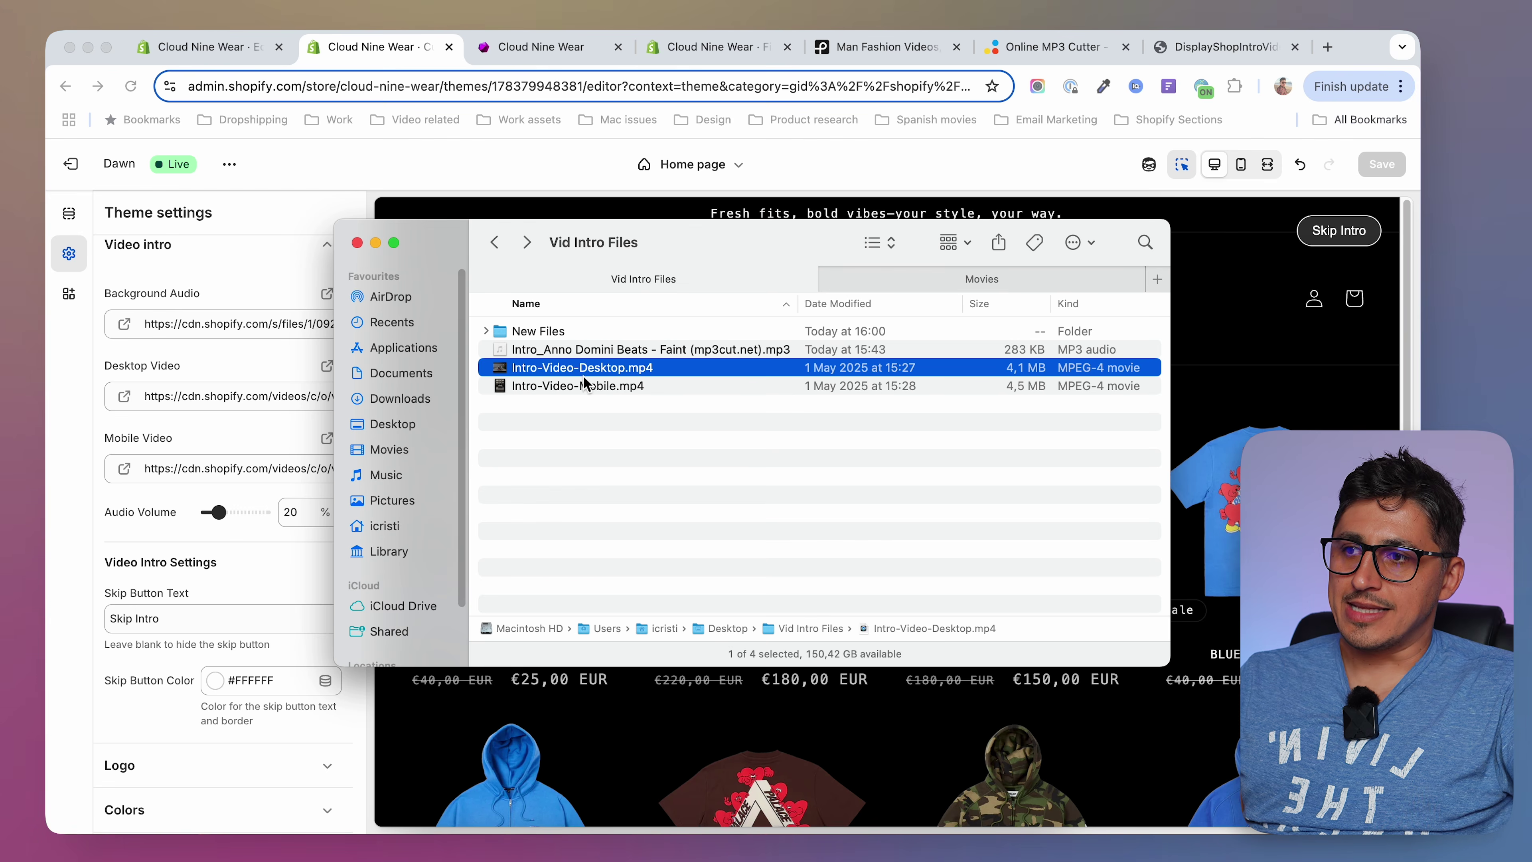
Preview Intro-Video-Desktop.mp4 again, pause it, move to the 00:02 mark to examine the scene, and close the preview.
{"action": "key", "text": "space"}
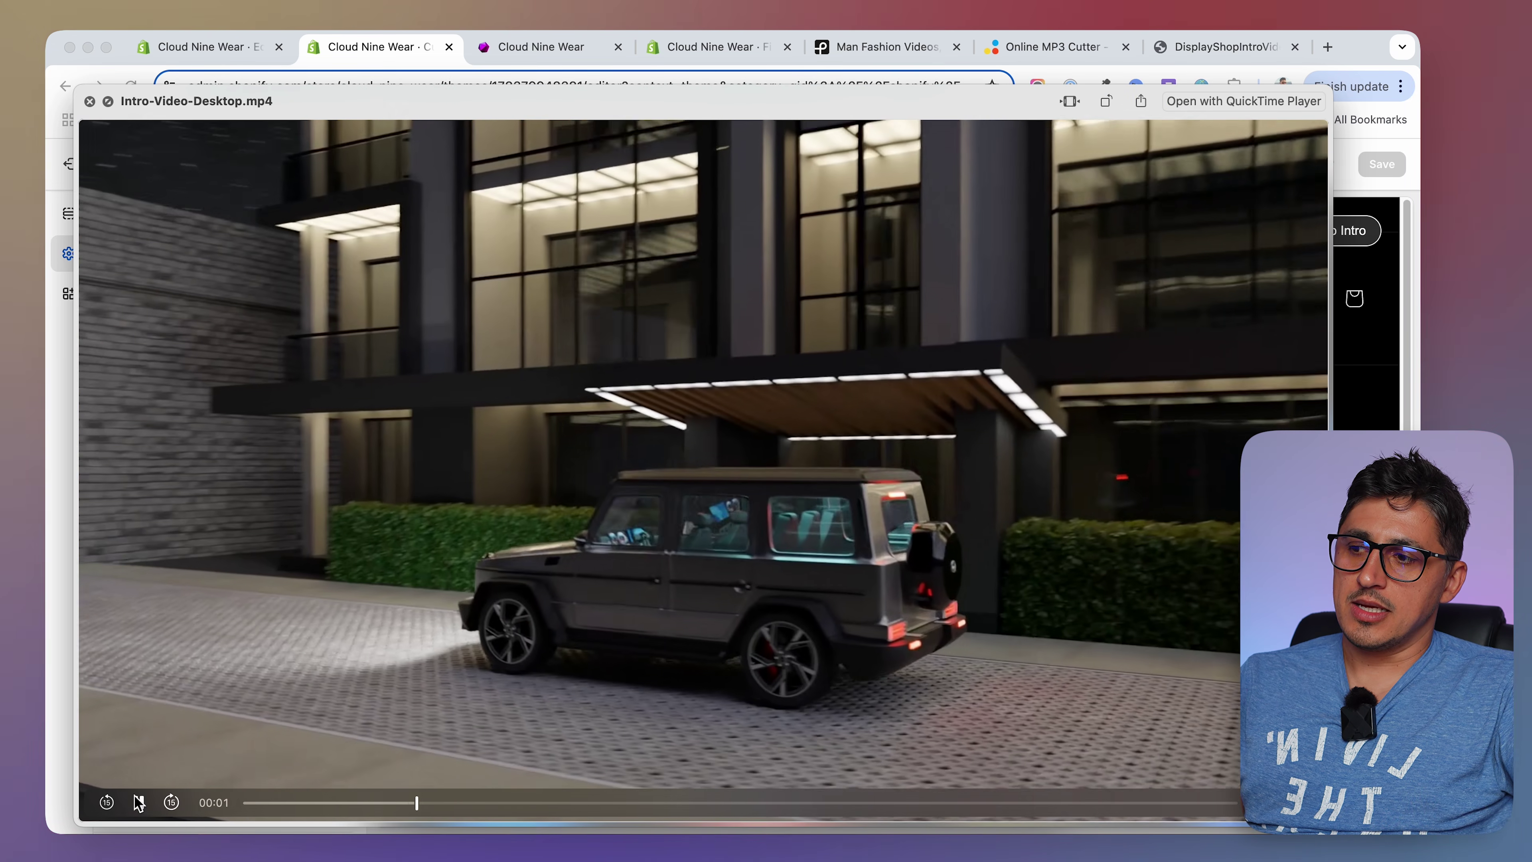
{"action": "left_click", "coordinate": [138, 803]}
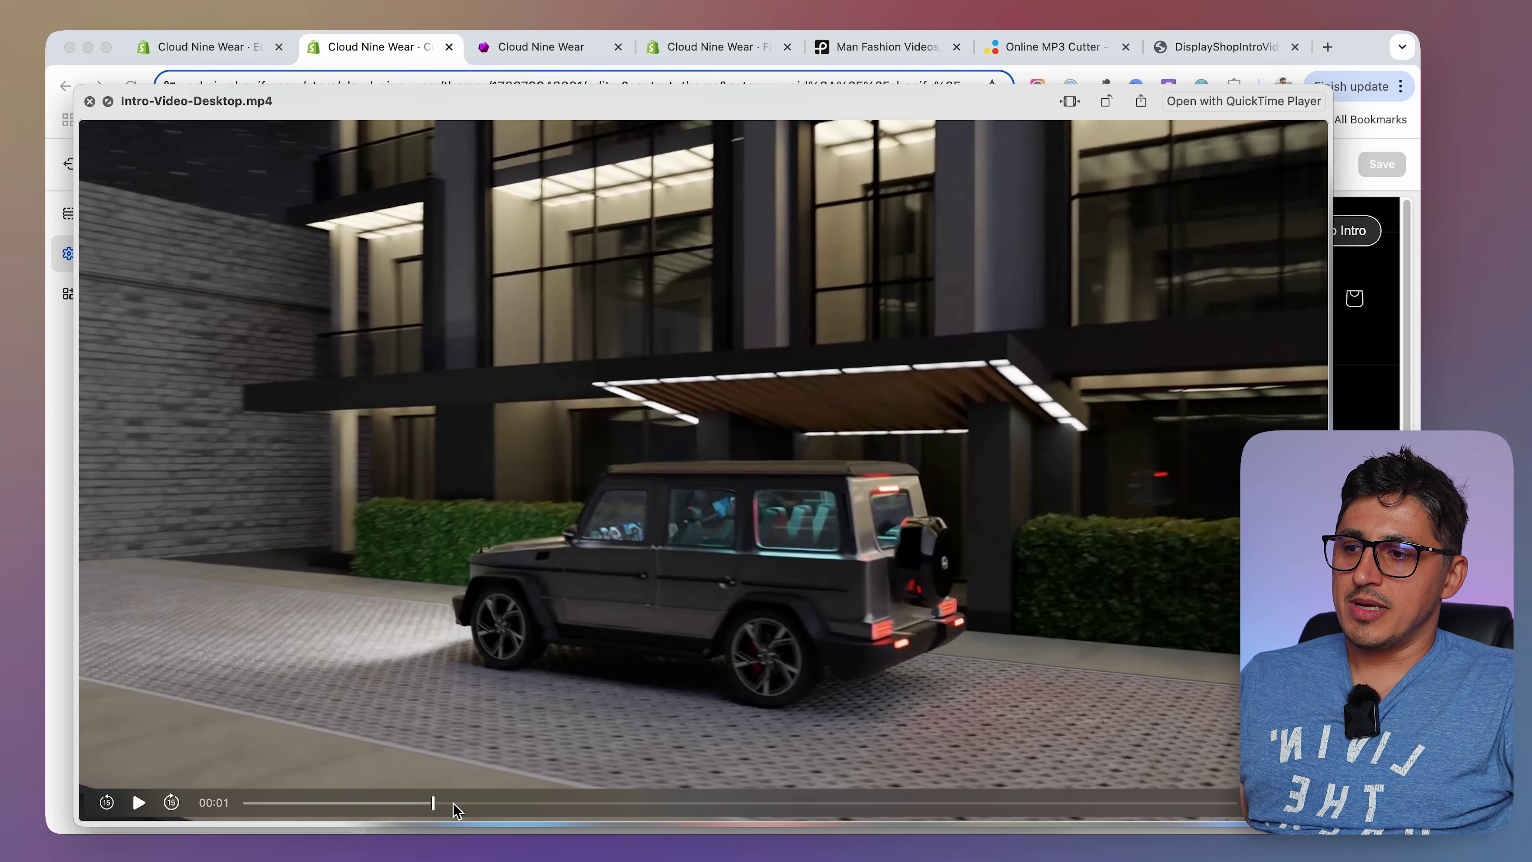
{"action": "left_click_drag", "start_coordinate": [429, 803], "coordinate": [562, 804]}
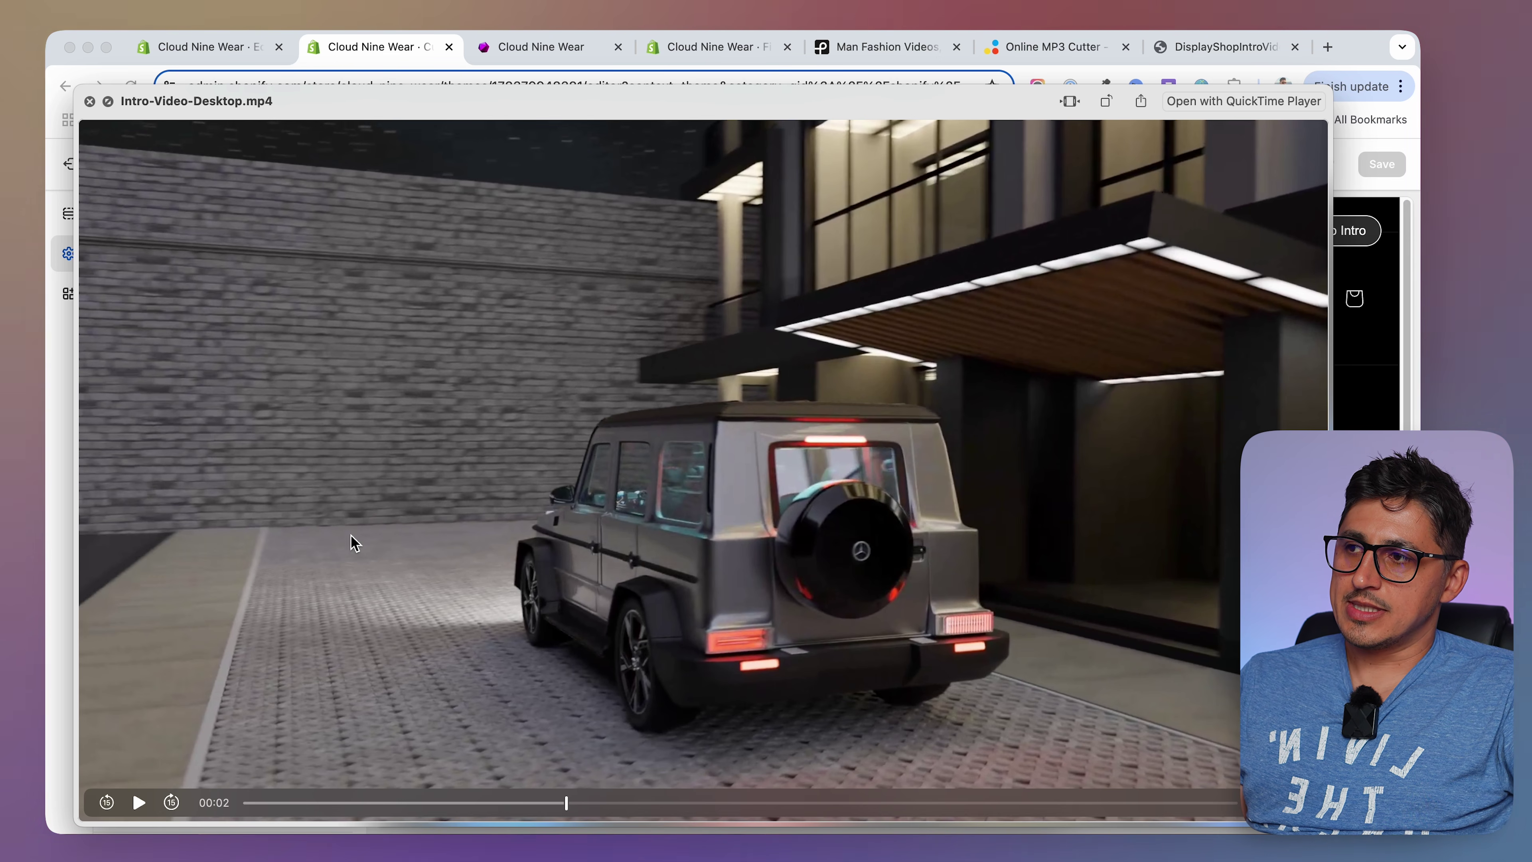
{"action": "left_click", "coordinate": [90, 101]}
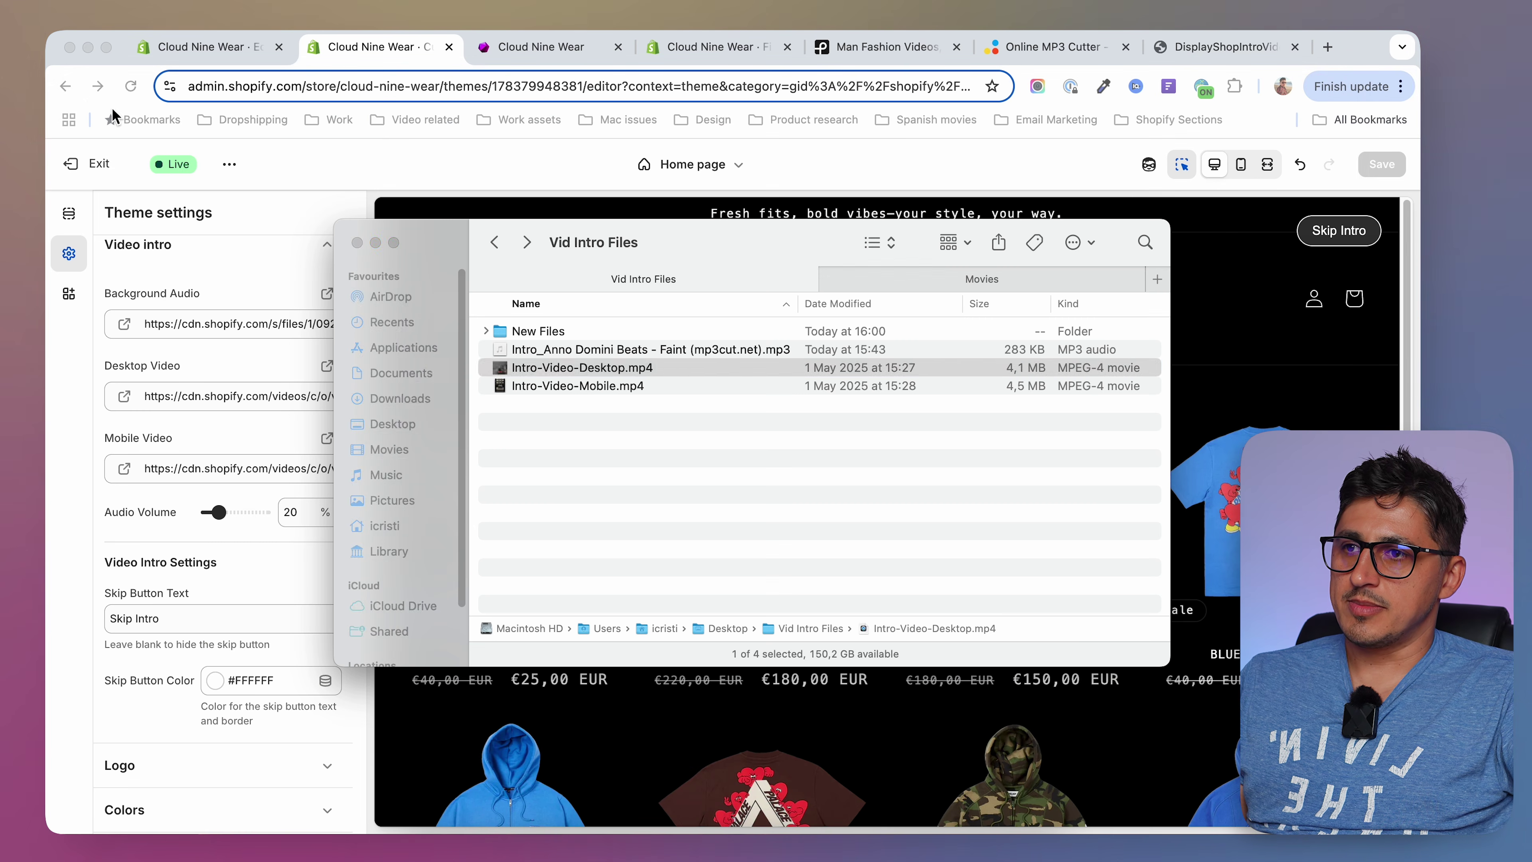
Switch to the Pexels page of man fashion videos in the browser and look over the available stock clips.
{"action": "left_click", "coordinate": [860, 48]}
{"action": "left_click", "coordinate": [868, 45]}
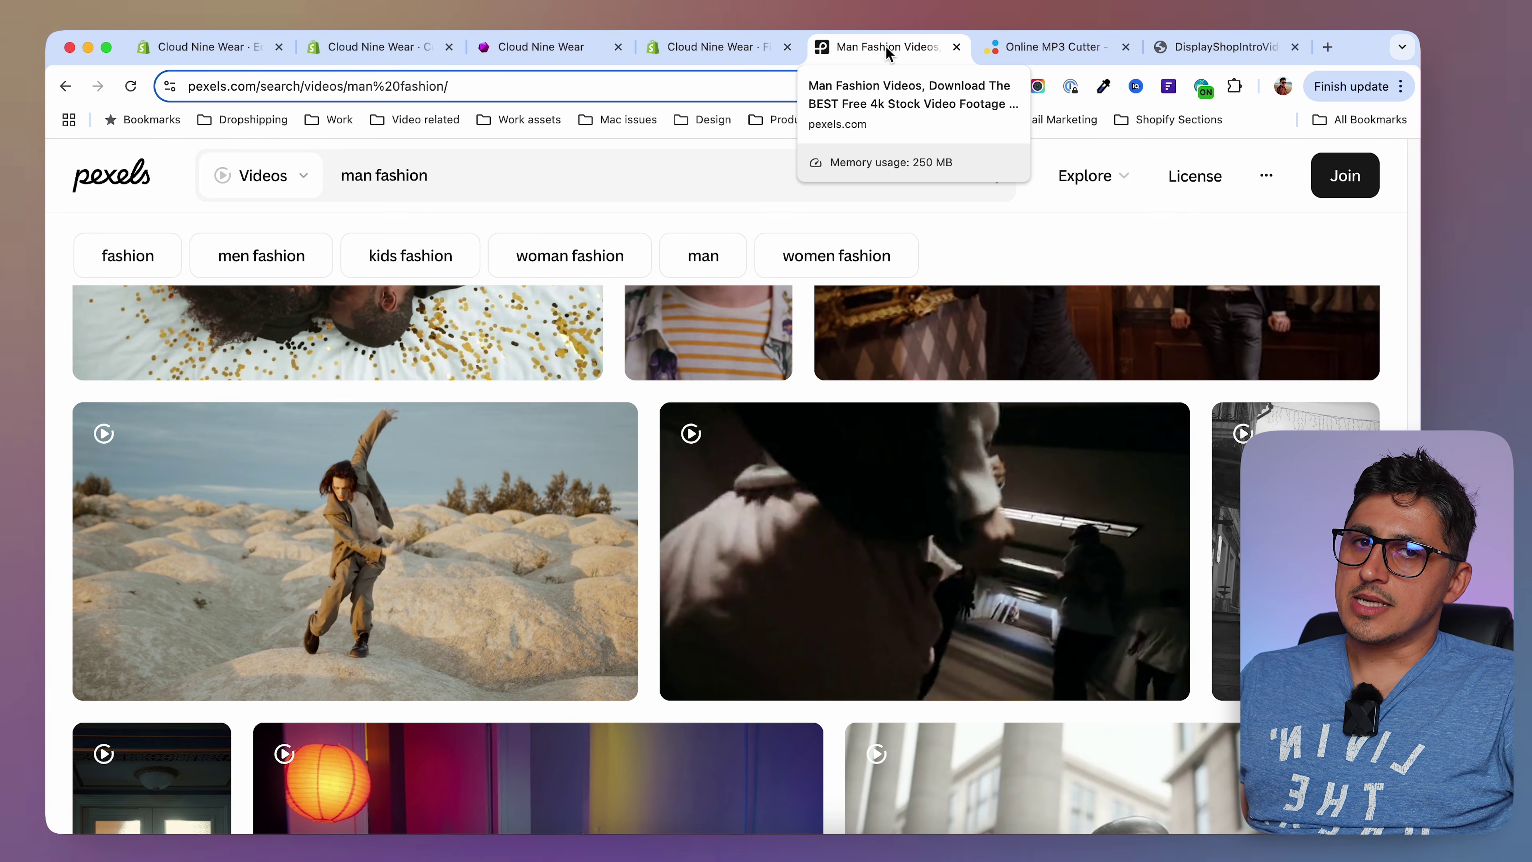
{"action": "left_click", "coordinate": [524, 46]}
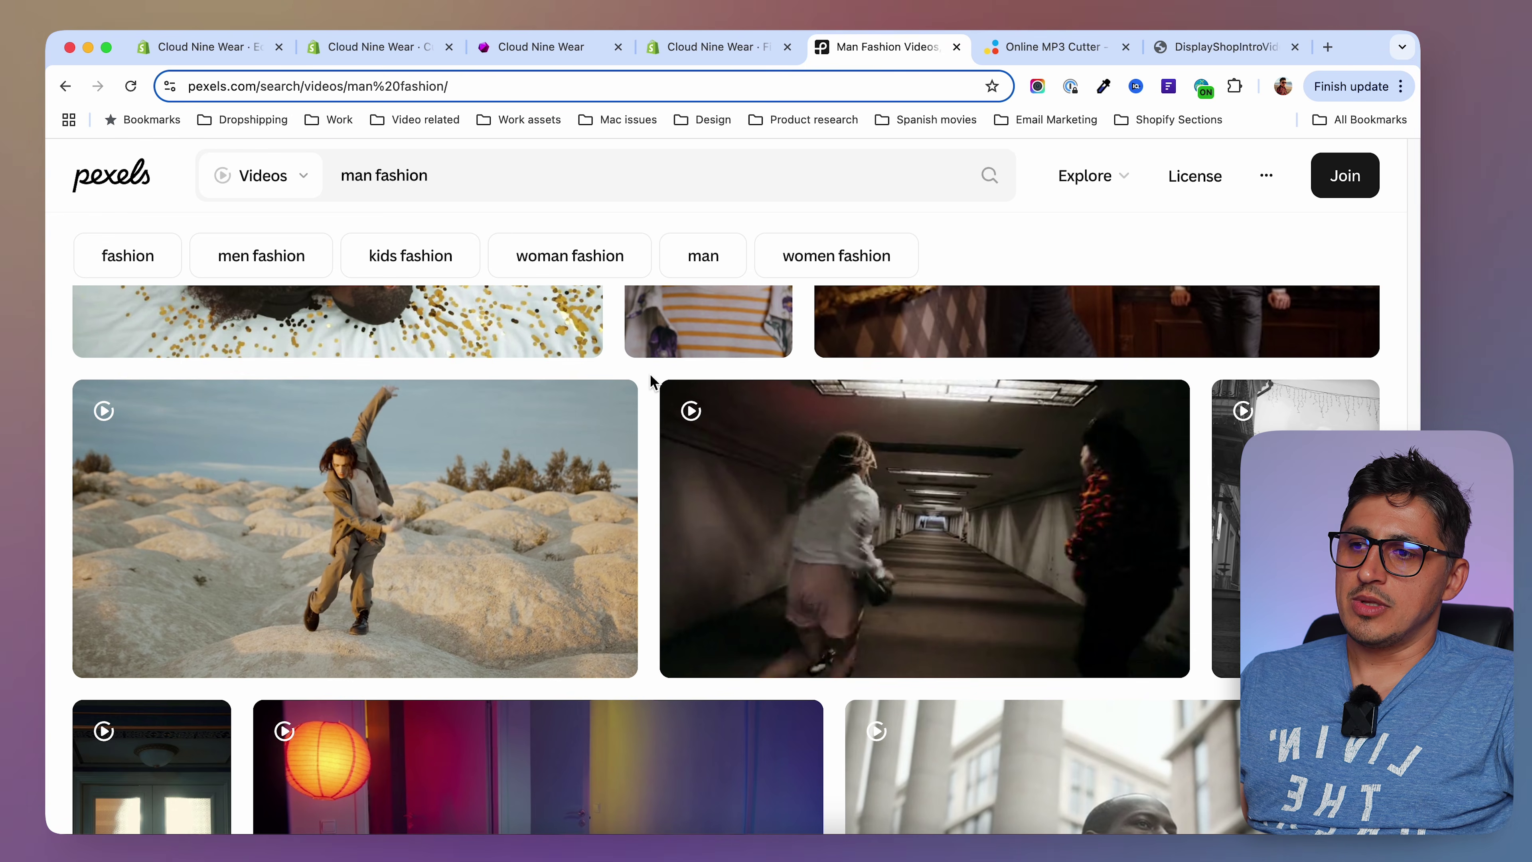
{"action": "mouse_move", "coordinate": [869, 536]}
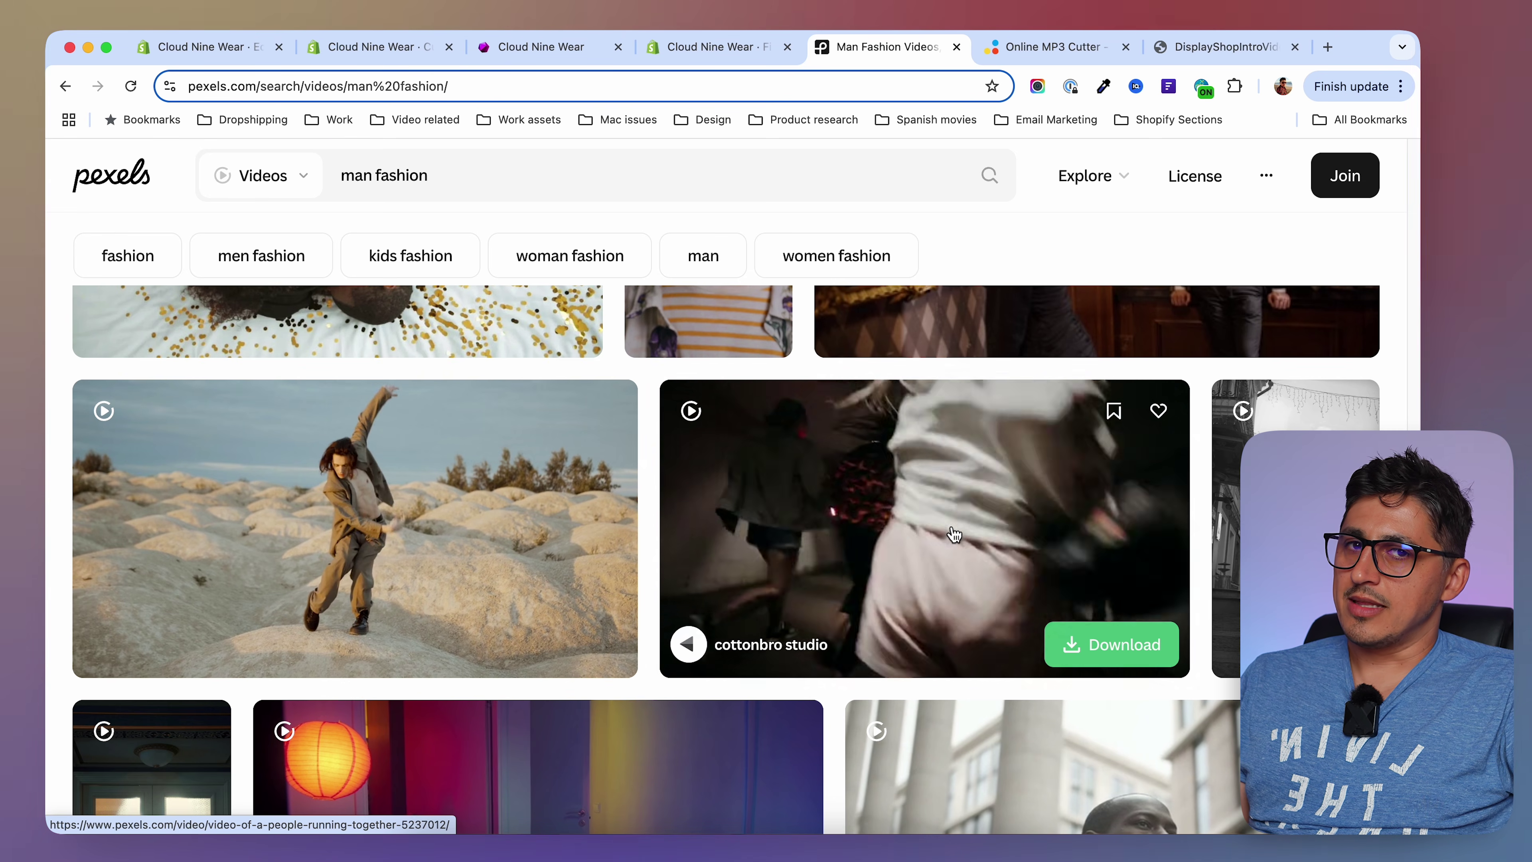
Browse further down the man fashion stock videos to look for clips suitable as intro footage.
{"action": "scroll", "coordinate": [651, 430], "scroll_direction": "down", "scroll_amount": 1}
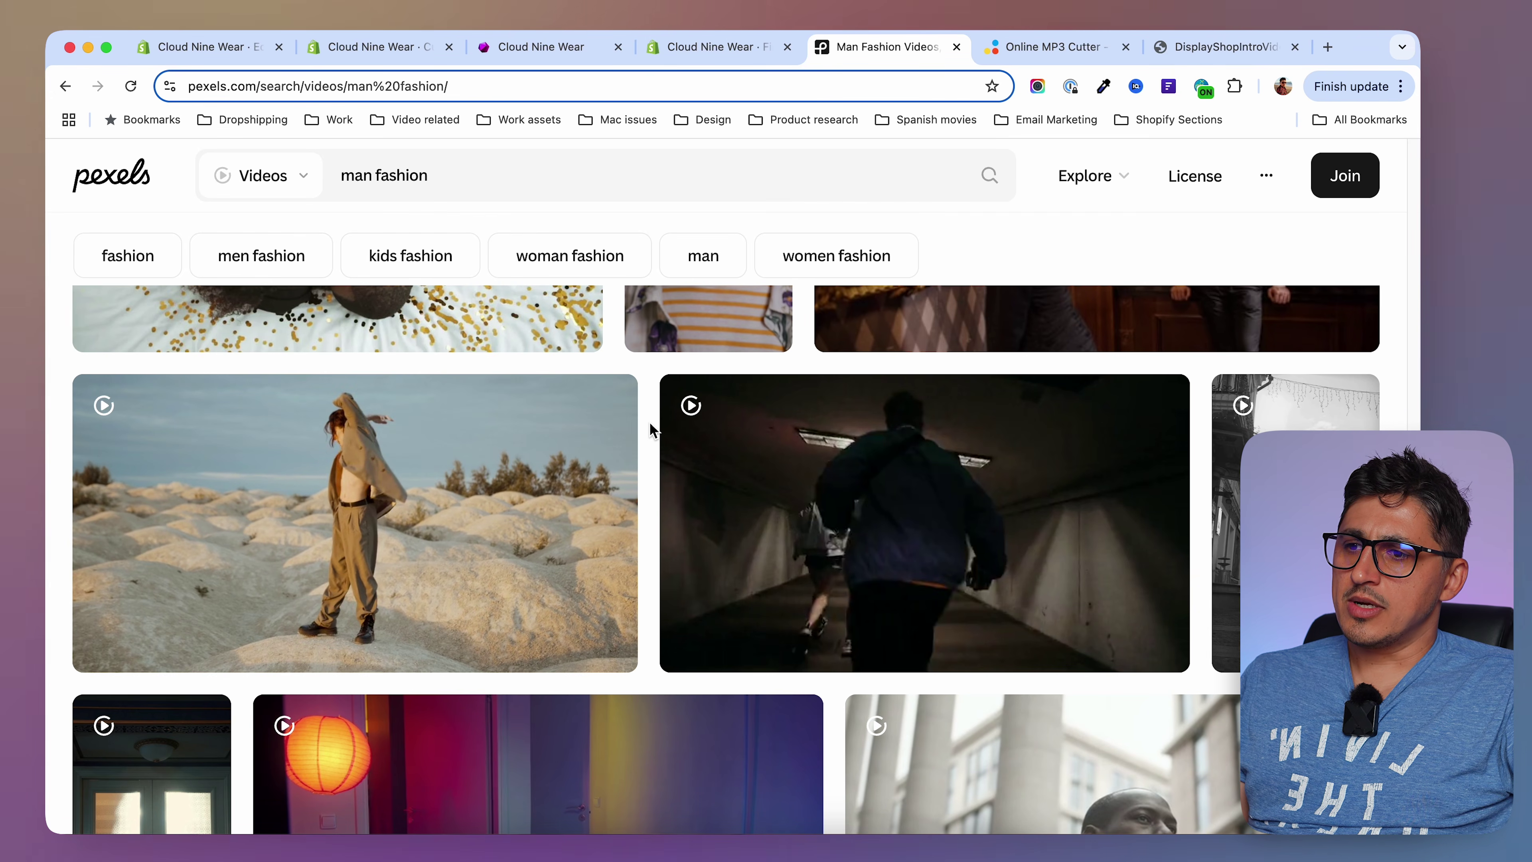
{"action": "mouse_move", "coordinate": [557, 507]}
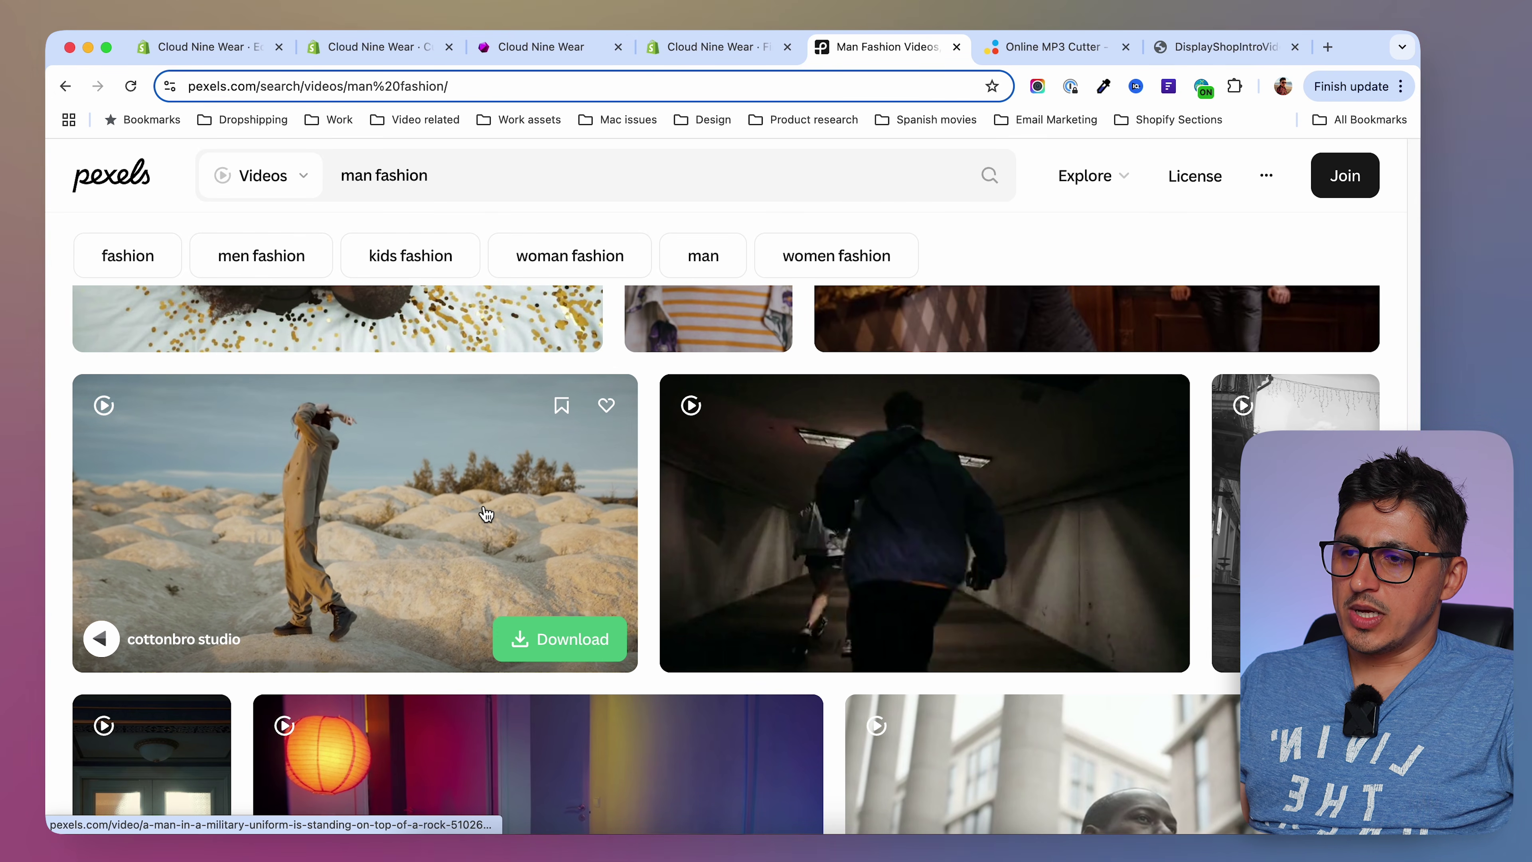
{"action": "scroll", "coordinate": [458, 513], "scroll_direction": "down", "scroll_amount": 3}
{"action": "scroll", "coordinate": [646, 523], "scroll_direction": "down", "scroll_amount": 2}
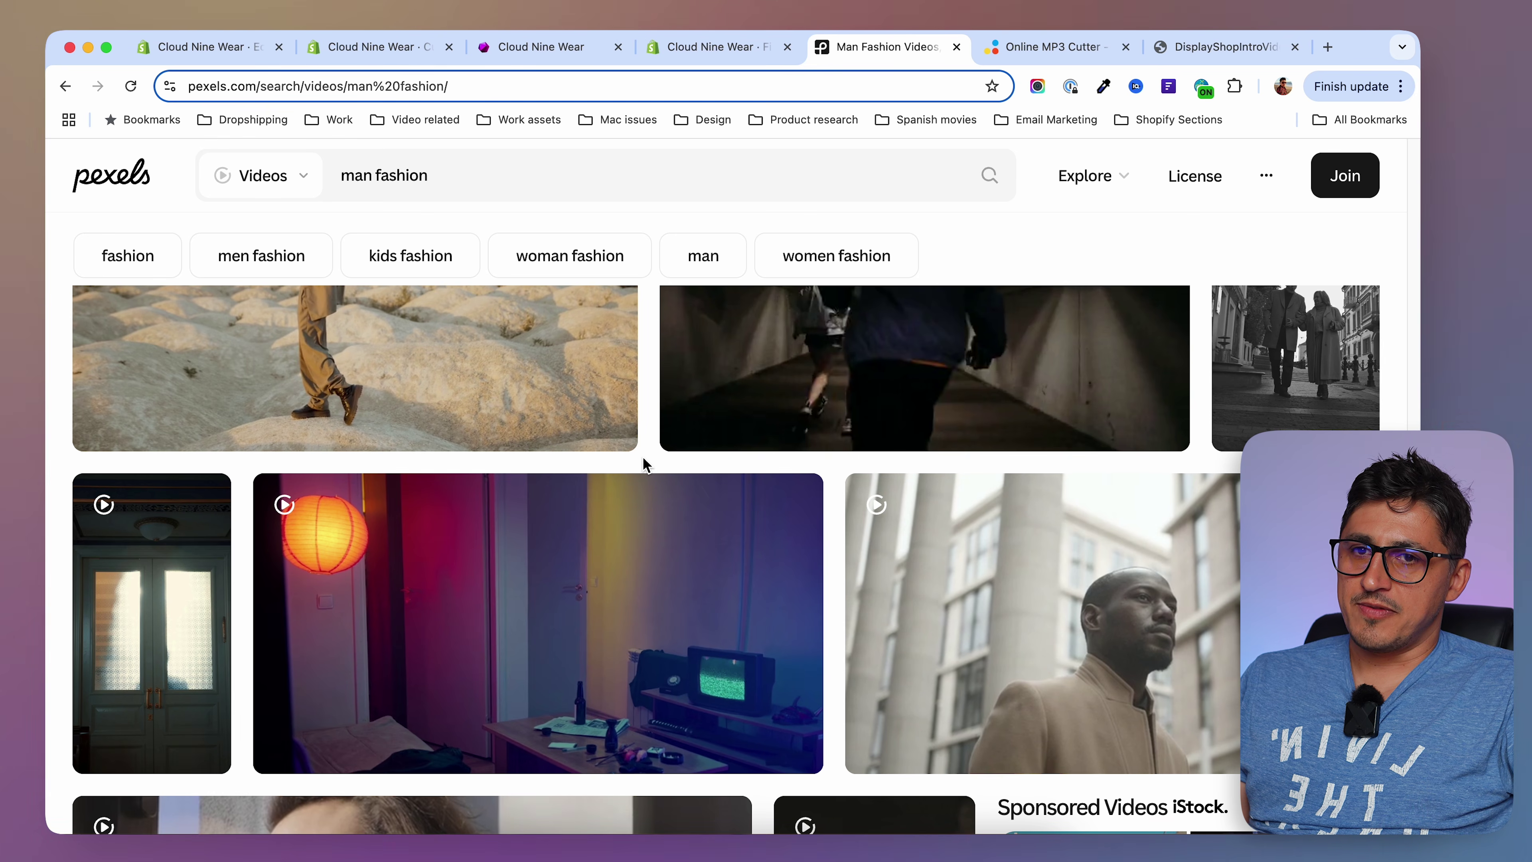
{"action": "scroll", "coordinate": [644, 467], "scroll_direction": "down", "scroll_amount": 3}
{"action": "scroll", "coordinate": [562, 495], "scroll_direction": "down", "scroll_amount": 4}
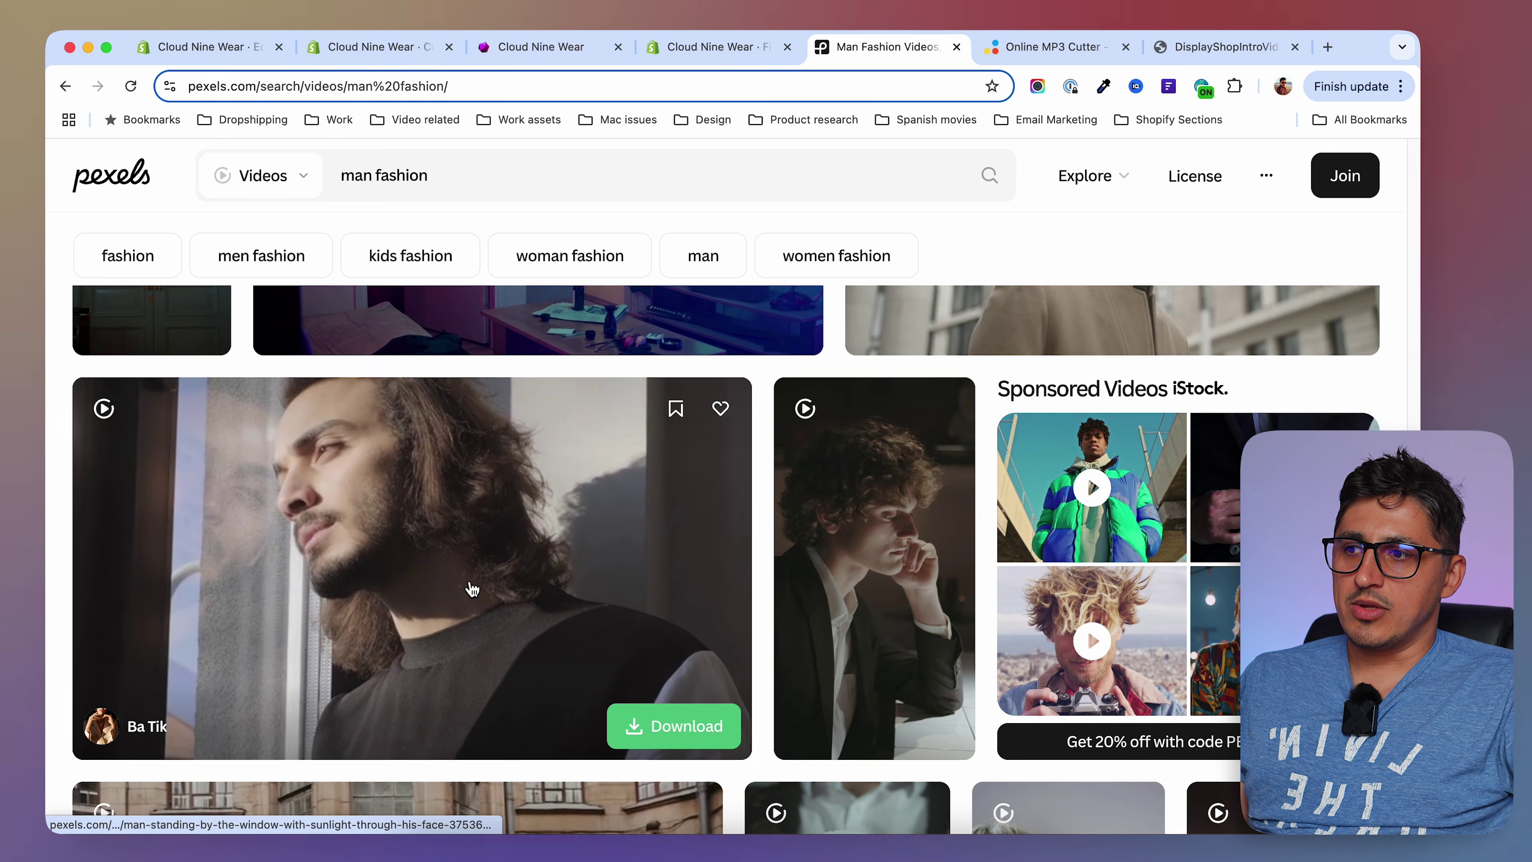
{"action": "scroll", "coordinate": [471, 588], "scroll_direction": "down", "scroll_amount": 5}
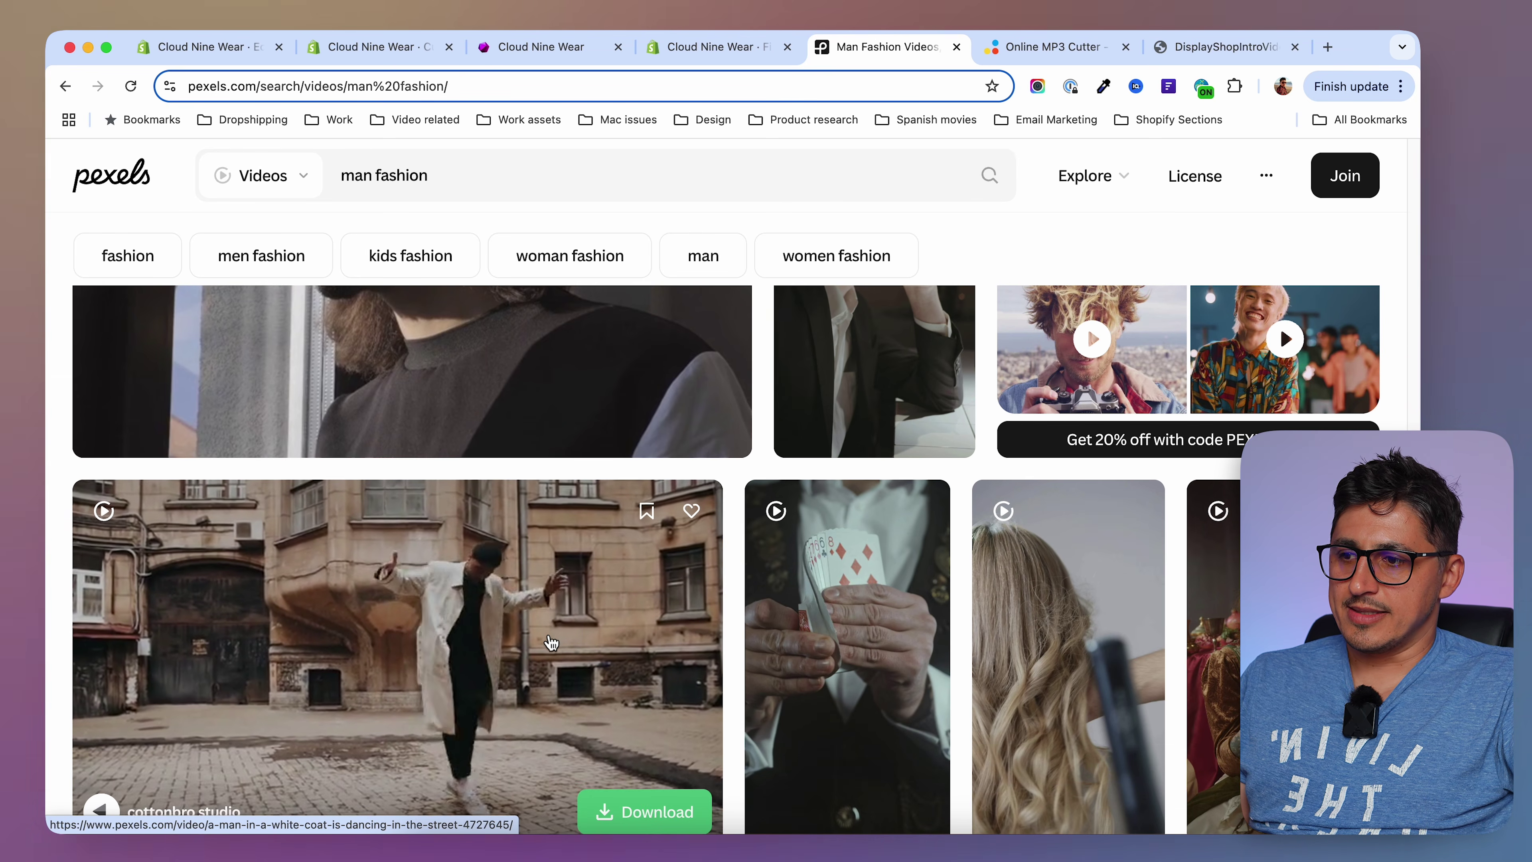
{"action": "scroll", "coordinate": [524, 636], "scroll_direction": "down", "scroll_amount": 1}
{"action": "scroll", "coordinate": [482, 631], "scroll_direction": "down", "scroll_amount": 1}
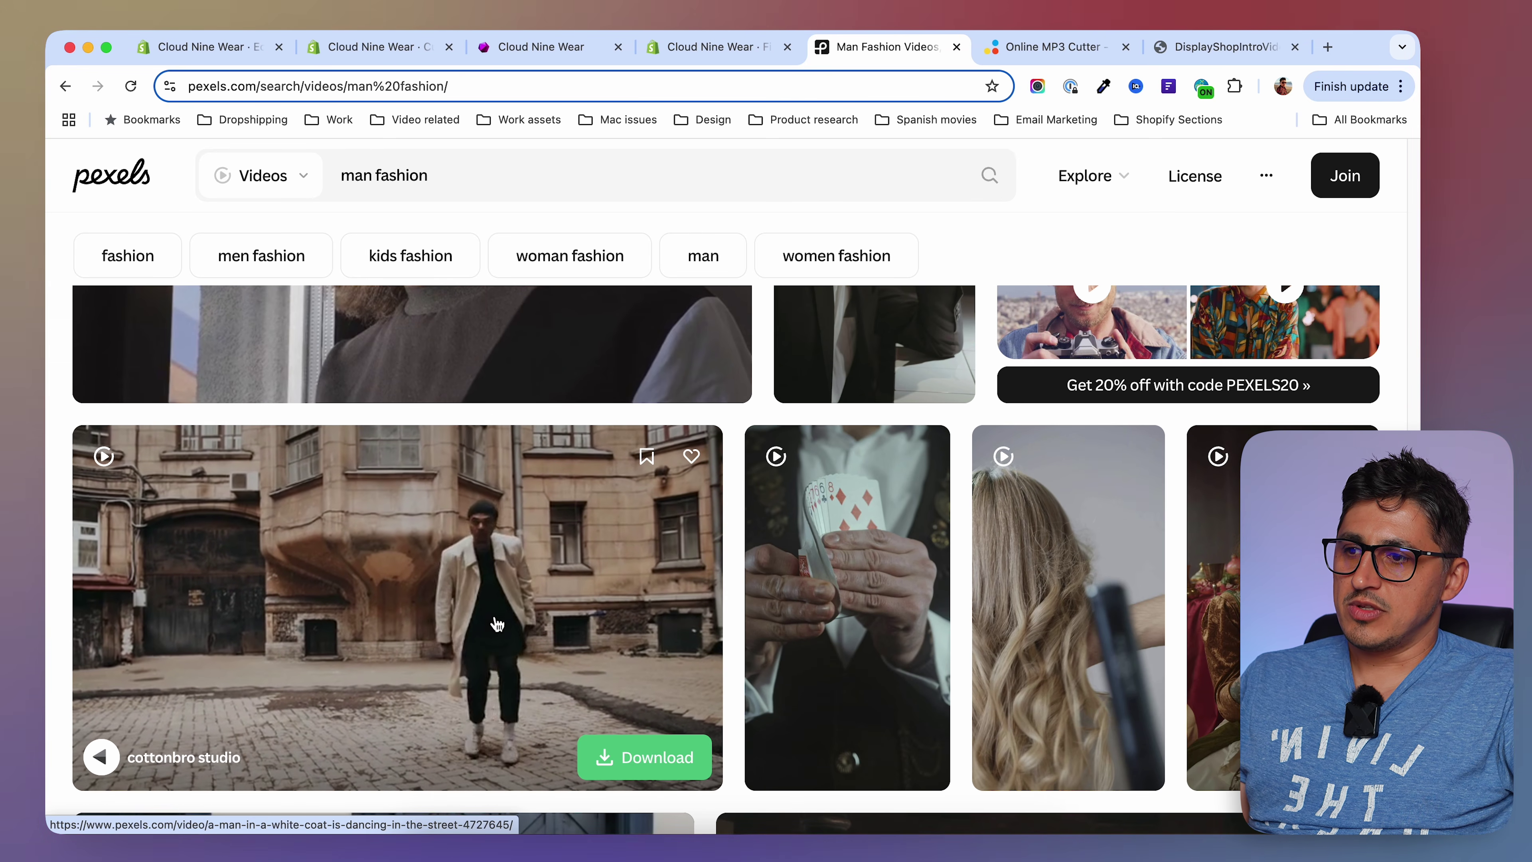
{"action": "scroll", "coordinate": [497, 623], "scroll_direction": "down", "scroll_amount": 5}
{"action": "scroll", "coordinate": [741, 543], "scroll_direction": "up", "scroll_amount": 3}
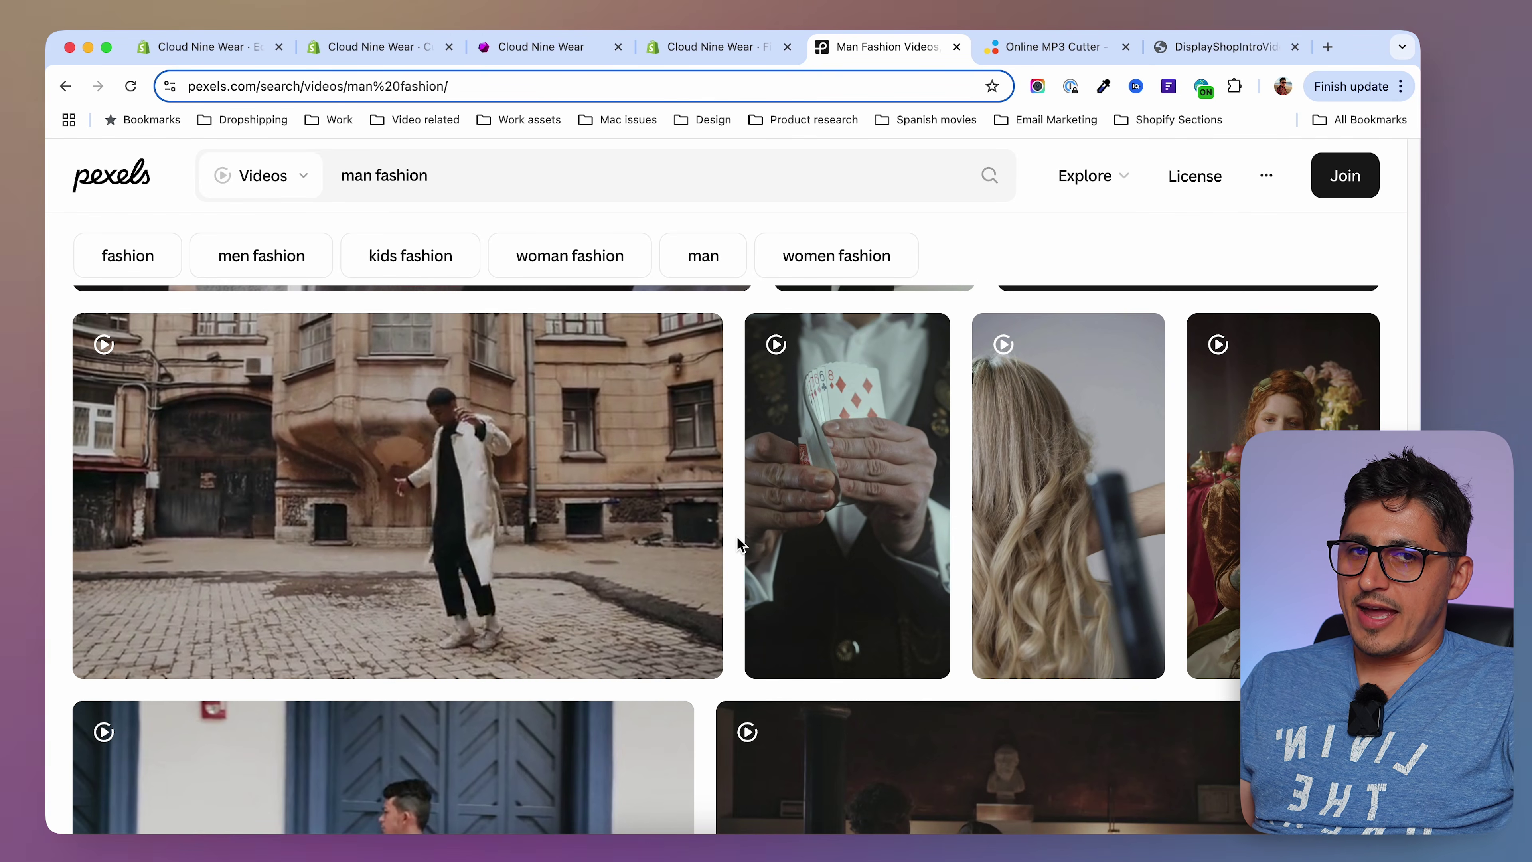
{"action": "scroll", "coordinate": [709, 706], "scroll_direction": "down", "scroll_amount": 4}
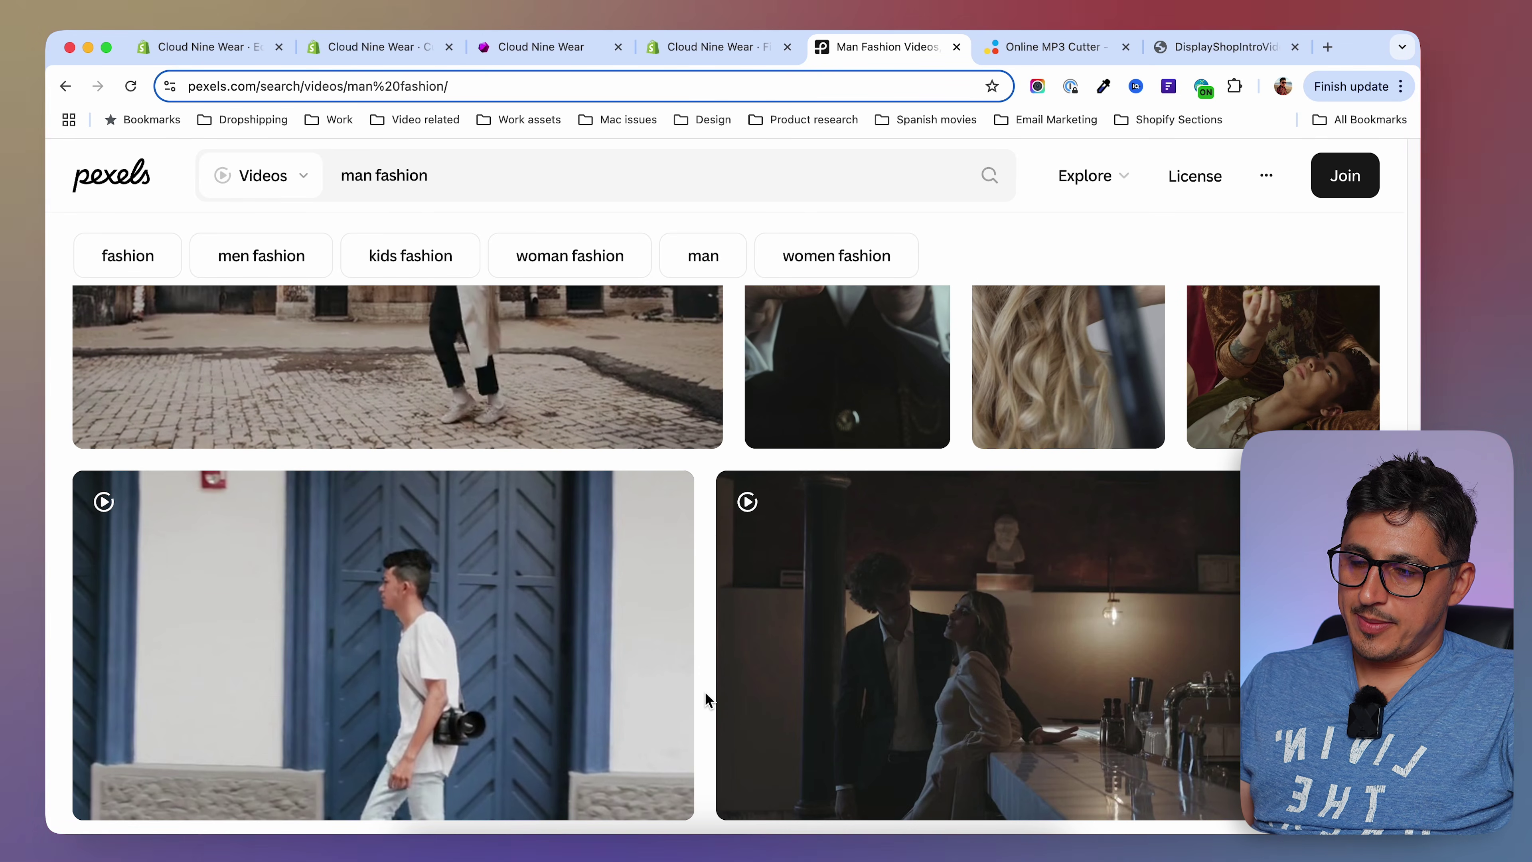
{"action": "scroll", "coordinate": [708, 700], "scroll_direction": "down", "scroll_amount": 2}
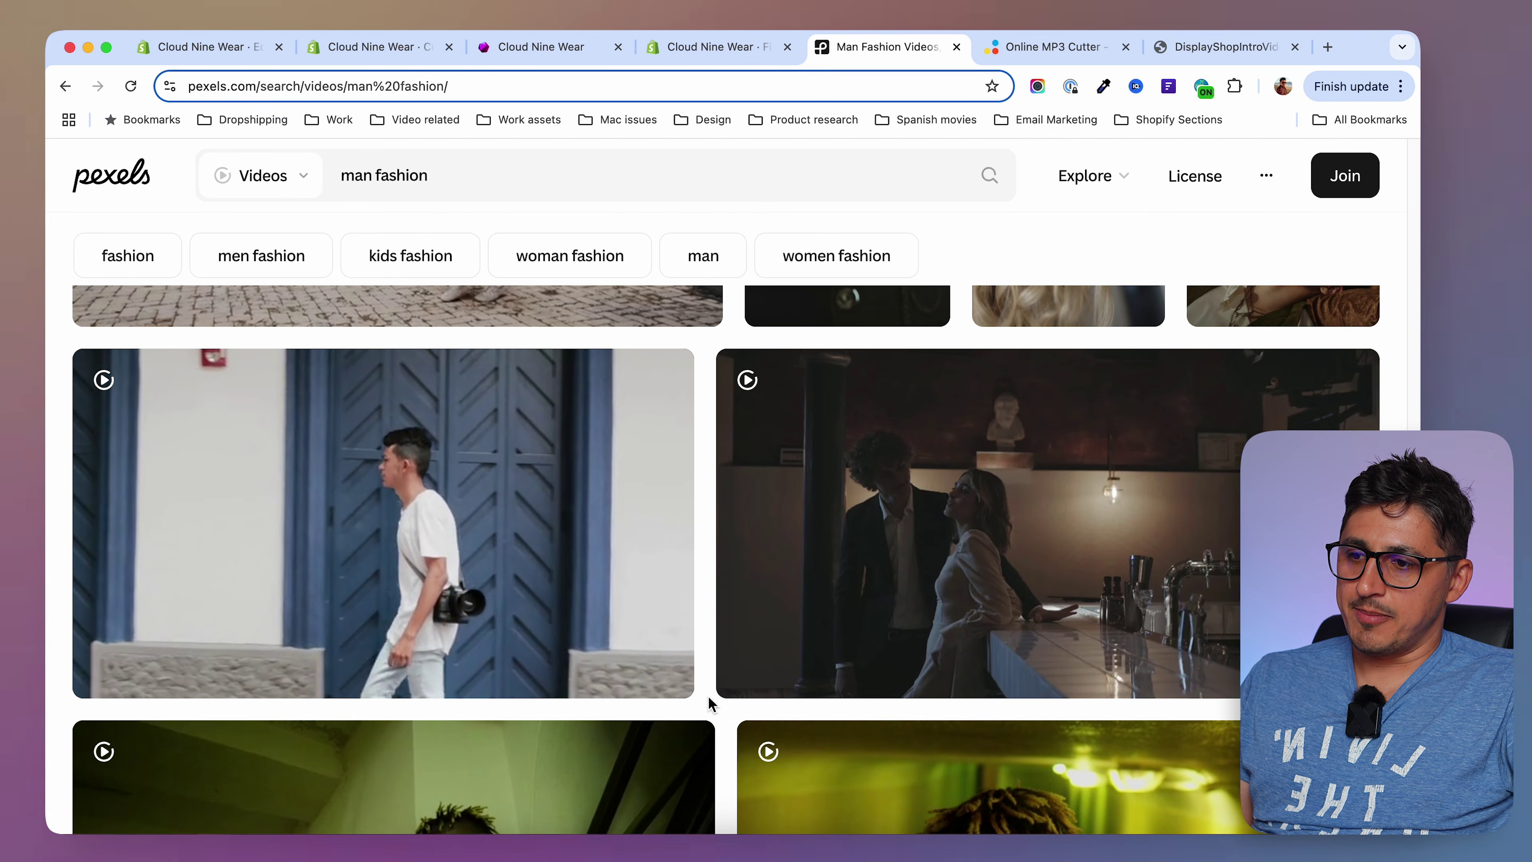
{"action": "scroll", "coordinate": [726, 727], "scroll_direction": "down", "scroll_amount": 15}
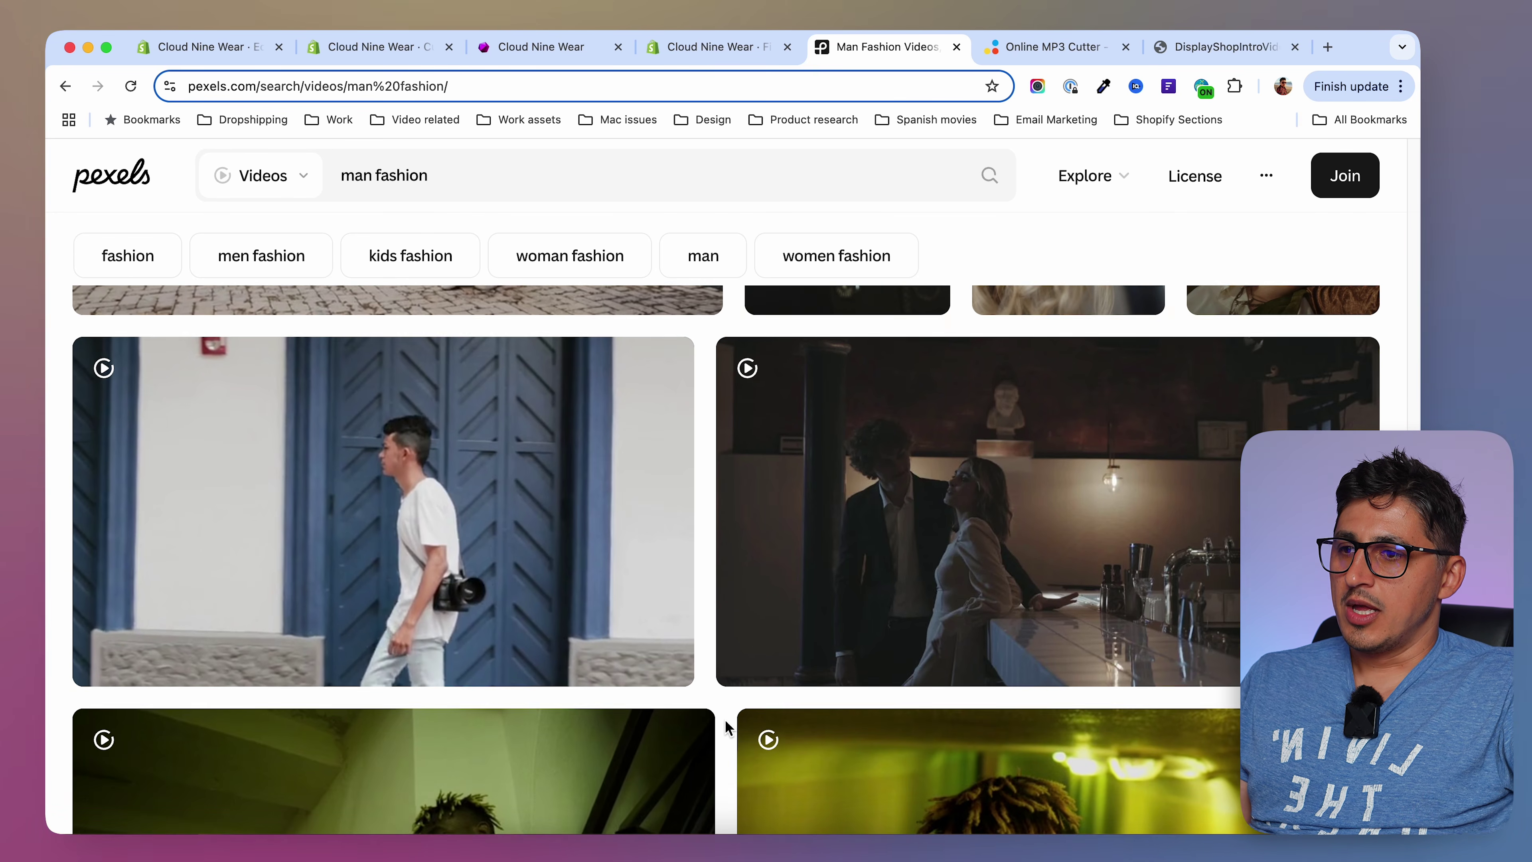
Download the clip of people running together in a tunnel, saving 5237012-uhd_3840_2160_25fps.mp4 to the New Files folder.
{"action": "scroll", "coordinate": [751, 522], "scroll_direction": "down", "scroll_amount": 10}
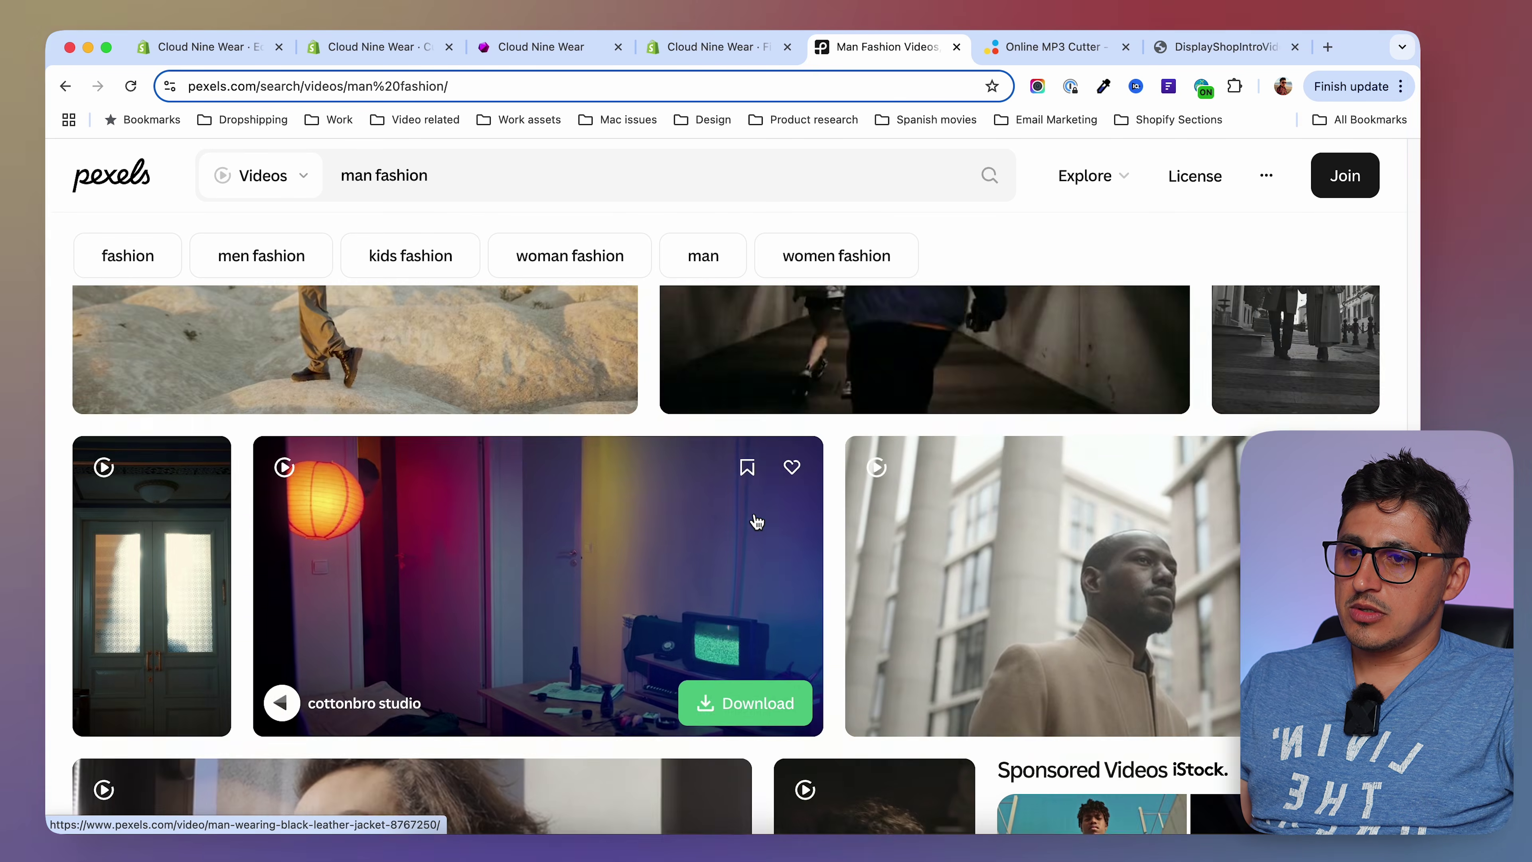
{"action": "left_click", "coordinate": [1115, 758]}
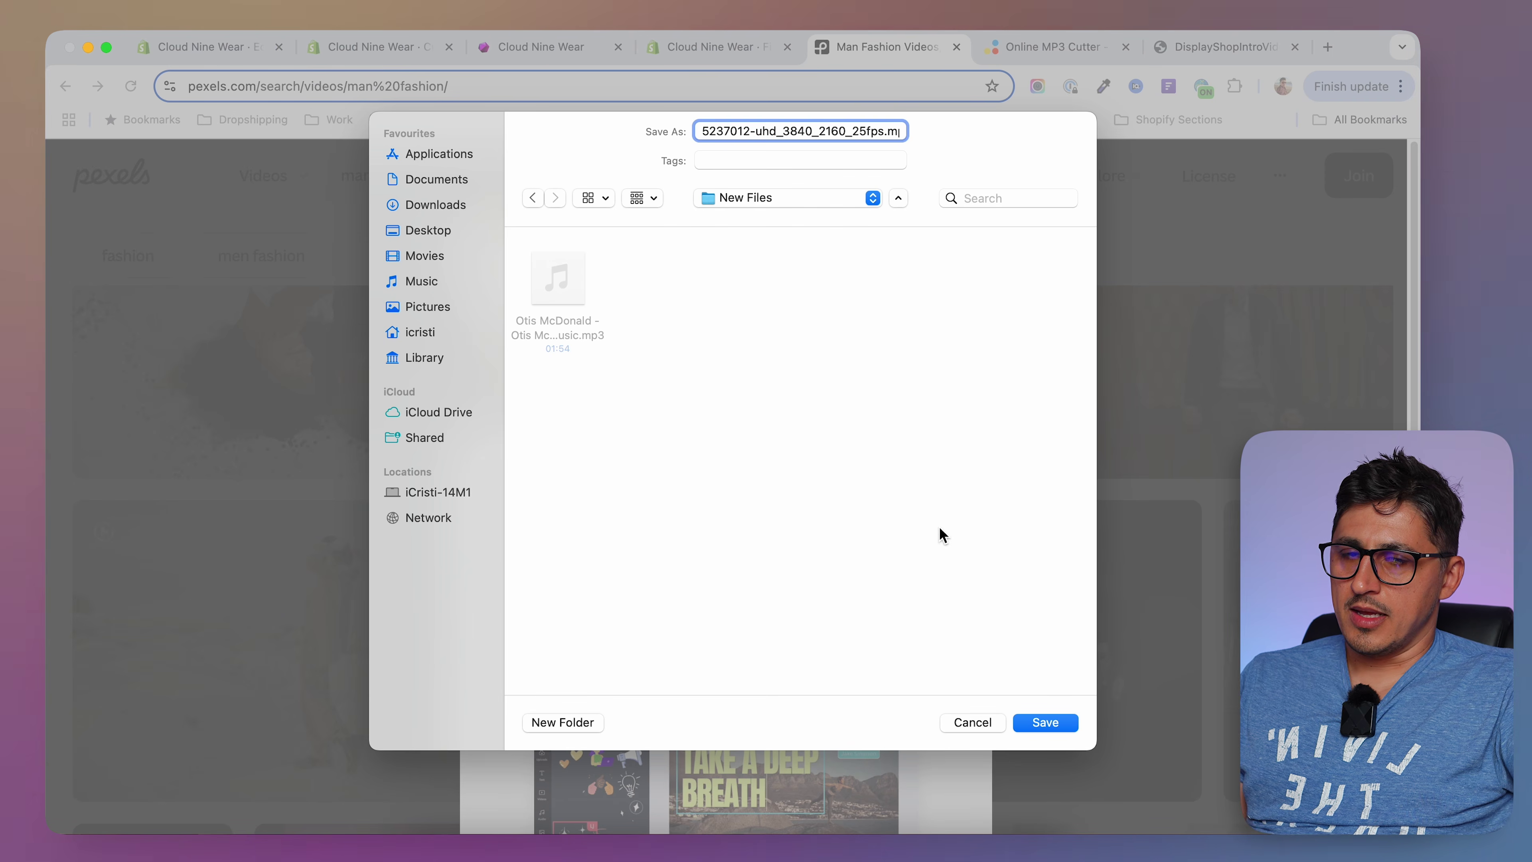
{"action": "left_click", "coordinate": [1043, 722]}
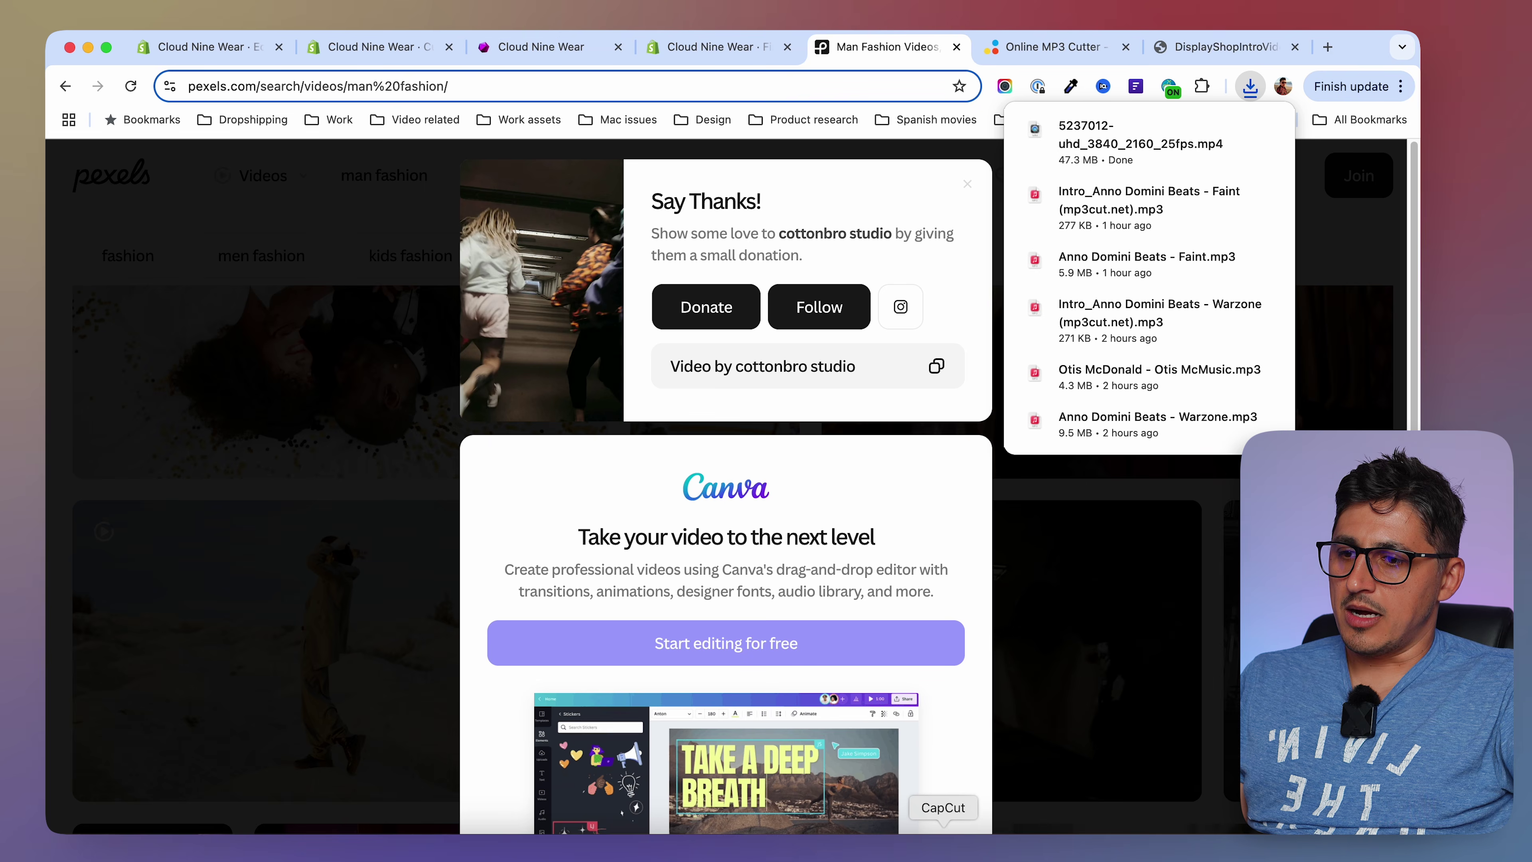
Switch to CapCut, import 5237012-uhd_3840_2160_25fps.mp4 into the project, and place it on the timeline.
{"action": "left_click", "coordinate": [943, 850]}
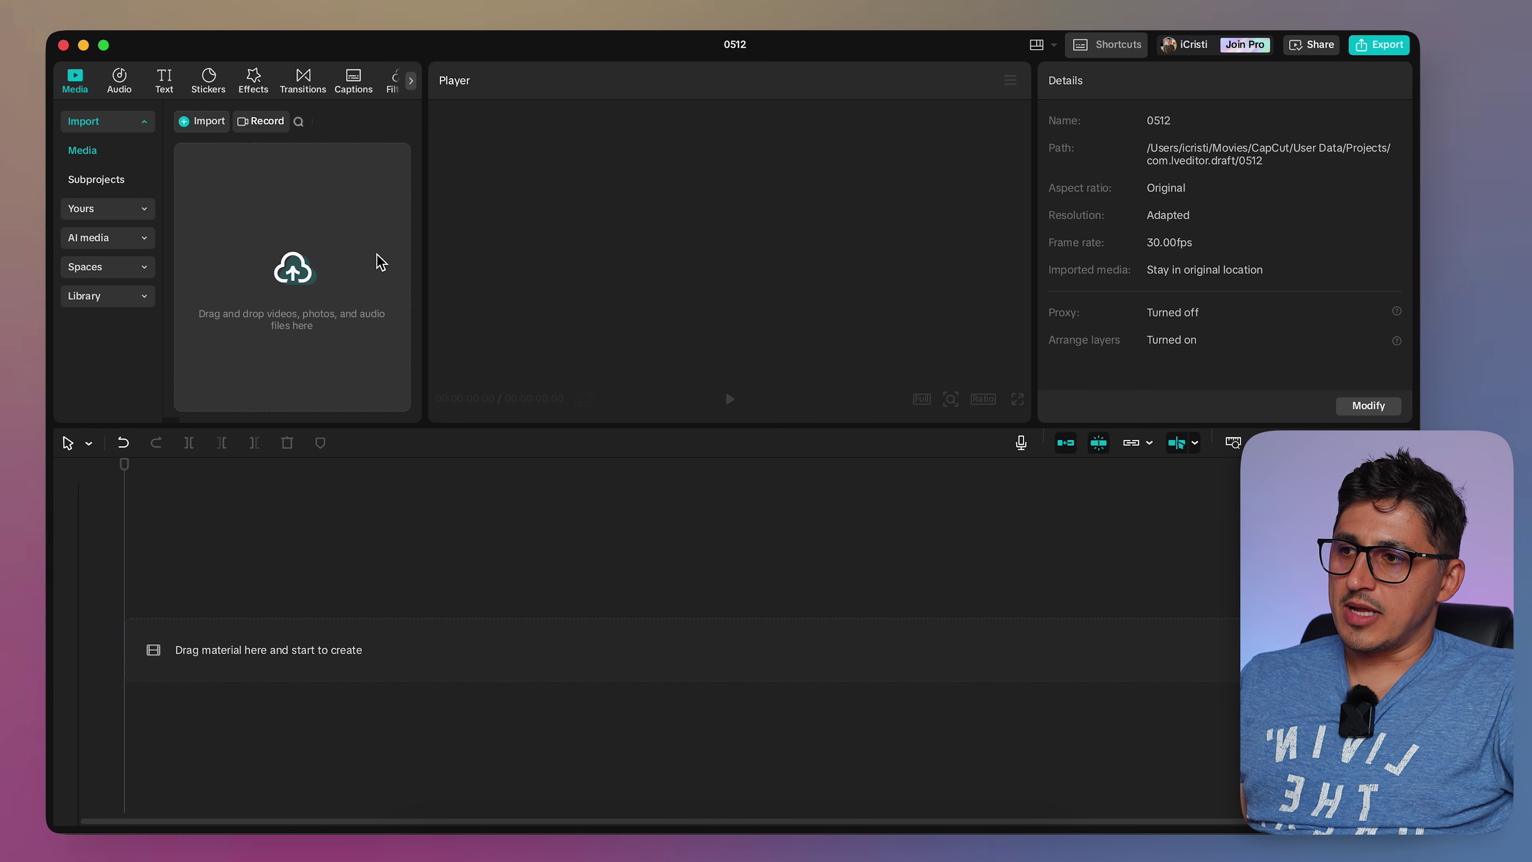
{"action": "left_click", "coordinate": [288, 278]}
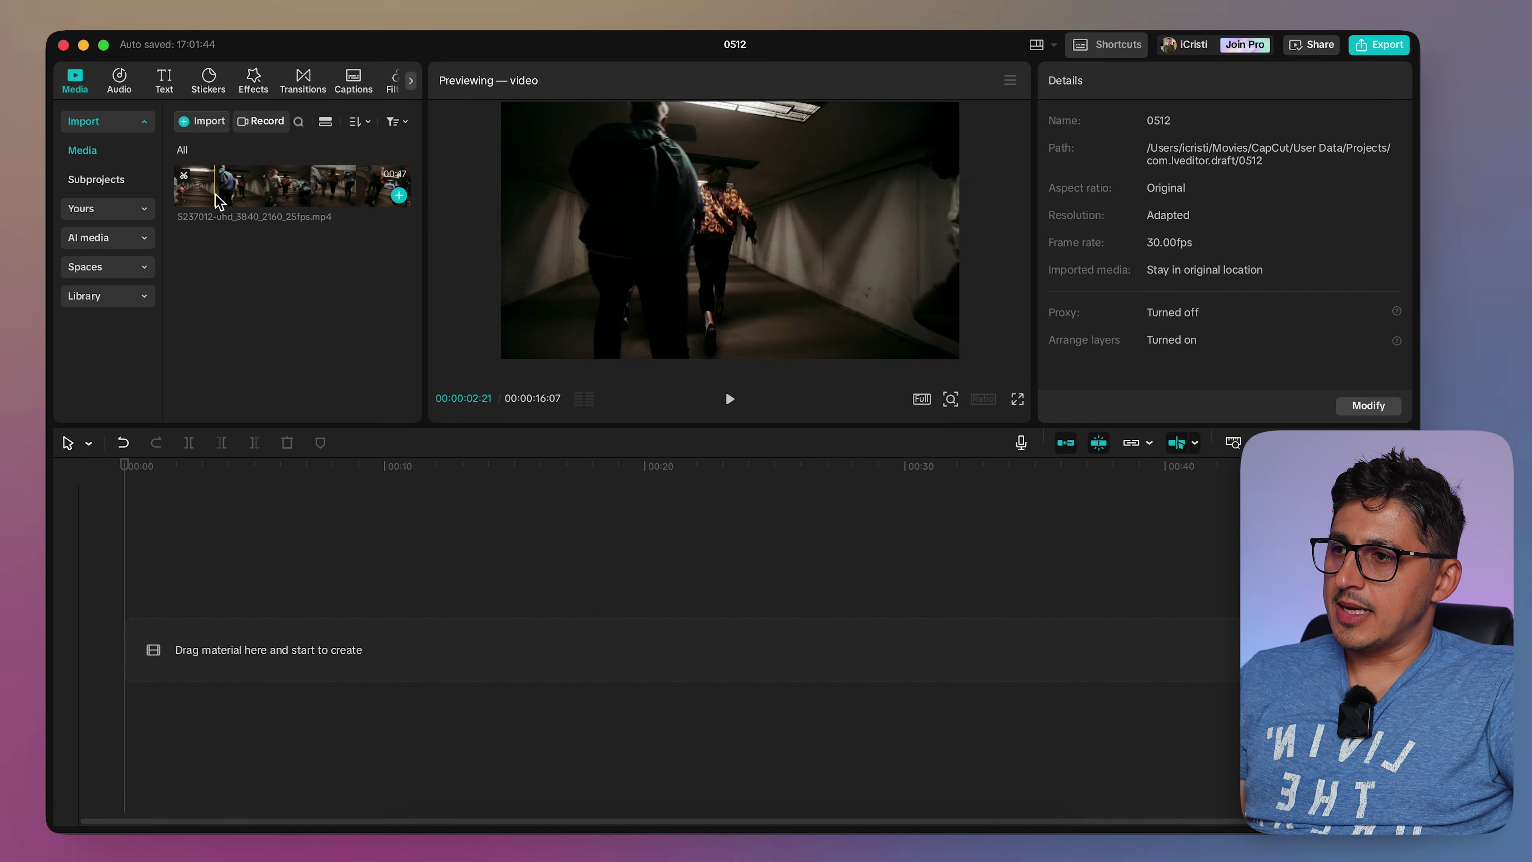
{"action": "left_click", "coordinate": [211, 197]}
{"action": "left_click_drag", "start_coordinate": [211, 198], "coordinate": [270, 630]}
Trim the running clip to a length of 00:00:06:07, and return the playhead to the start.
{"action": "left_click_drag", "start_coordinate": [211, 465], "coordinate": [544, 502]}
{"action": "left_click_drag", "start_coordinate": [607, 652], "coordinate": [747, 652]}
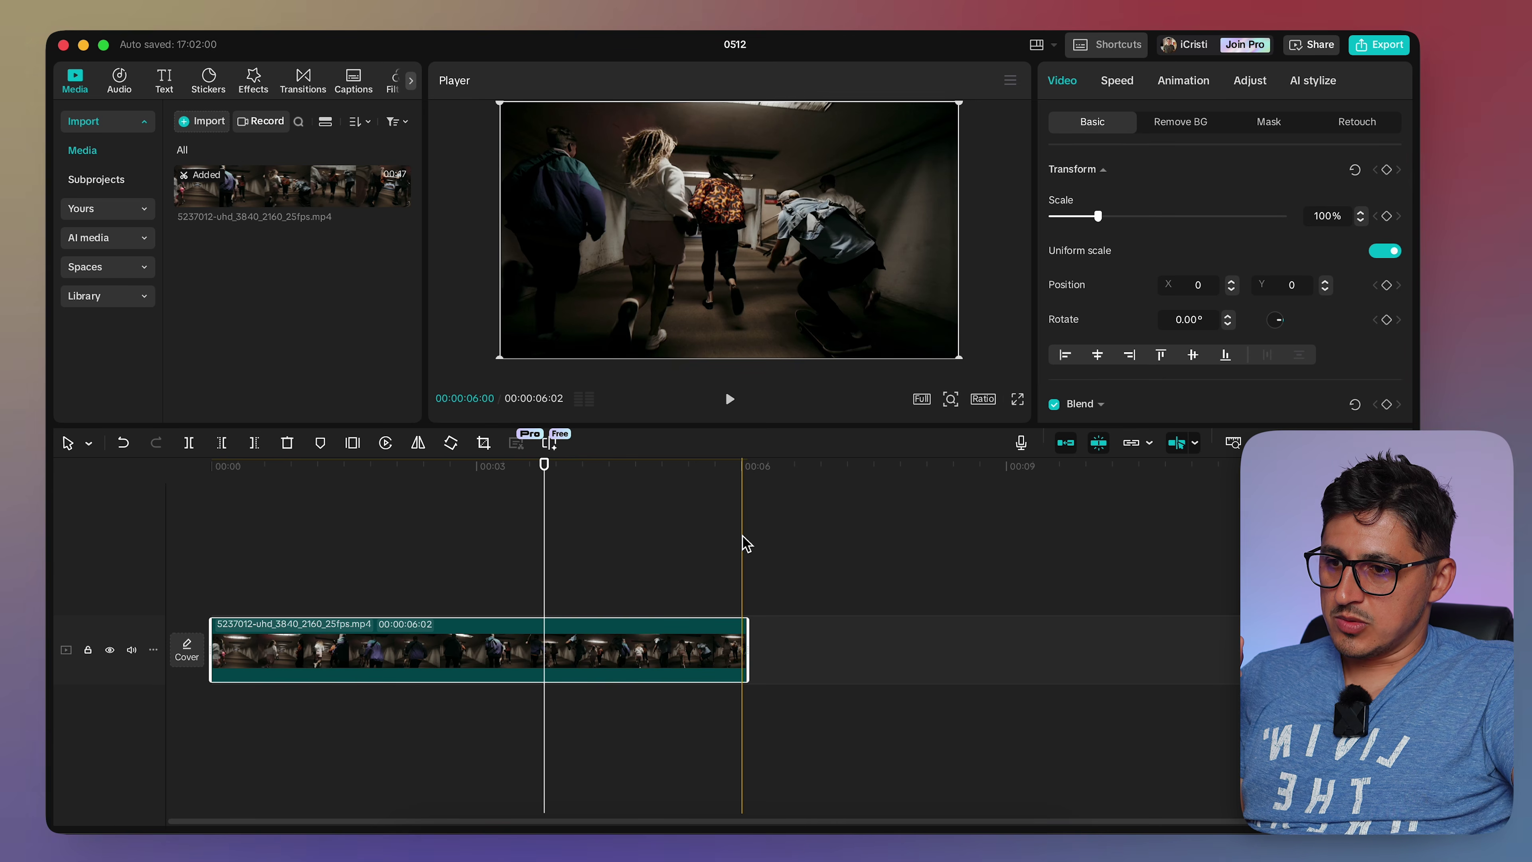
{"action": "left_click_drag", "start_coordinate": [748, 644], "coordinate": [761, 644]}
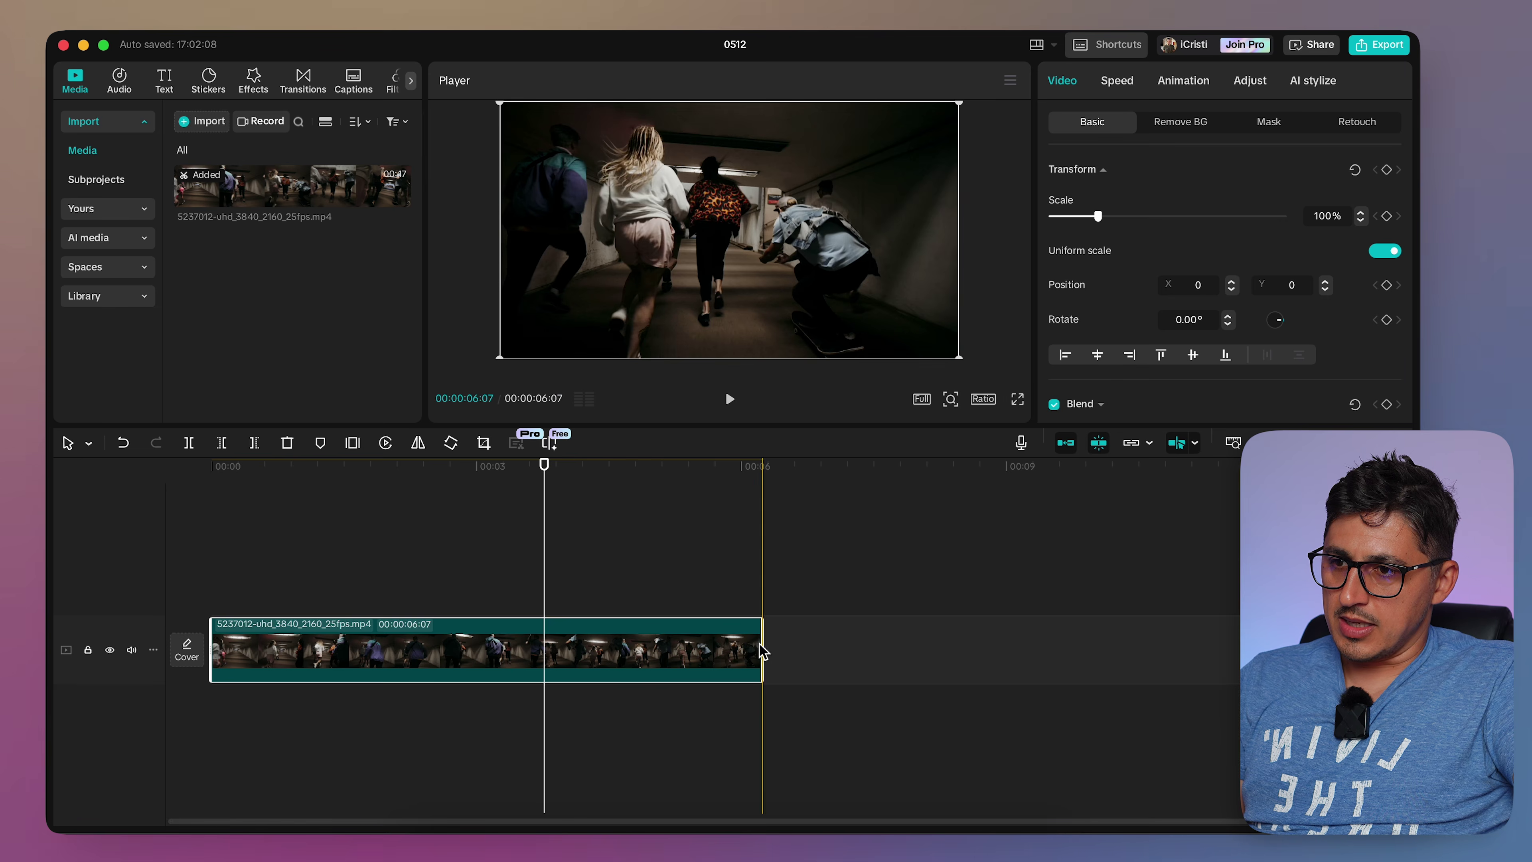
{"action": "left_click", "coordinate": [425, 466]}
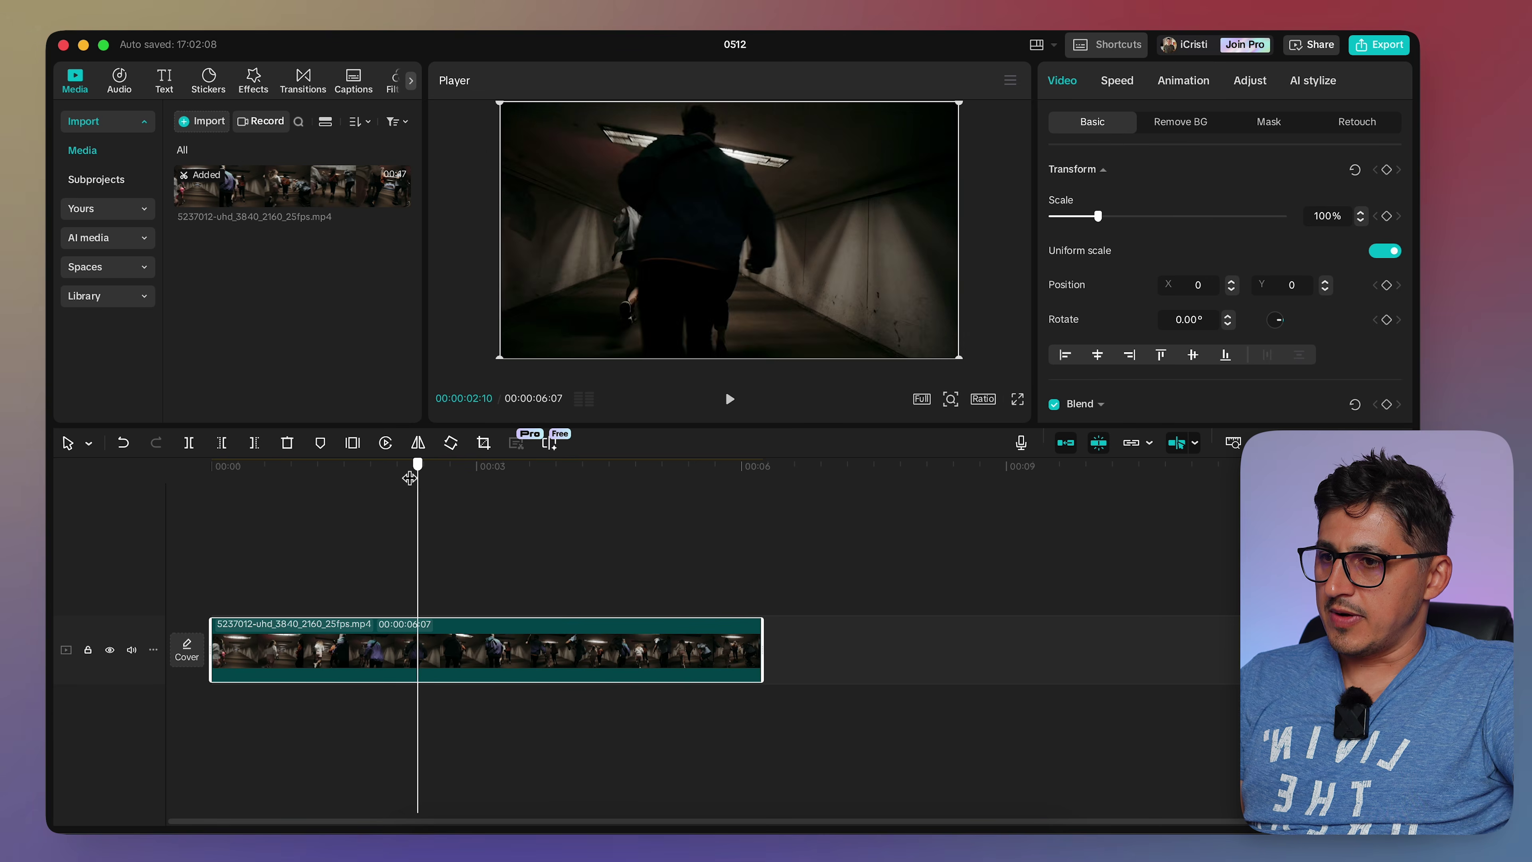
{"action": "left_click", "coordinate": [210, 468]}
{"action": "left_click", "coordinate": [288, 472]}
{"action": "left_click", "coordinate": [212, 468]}
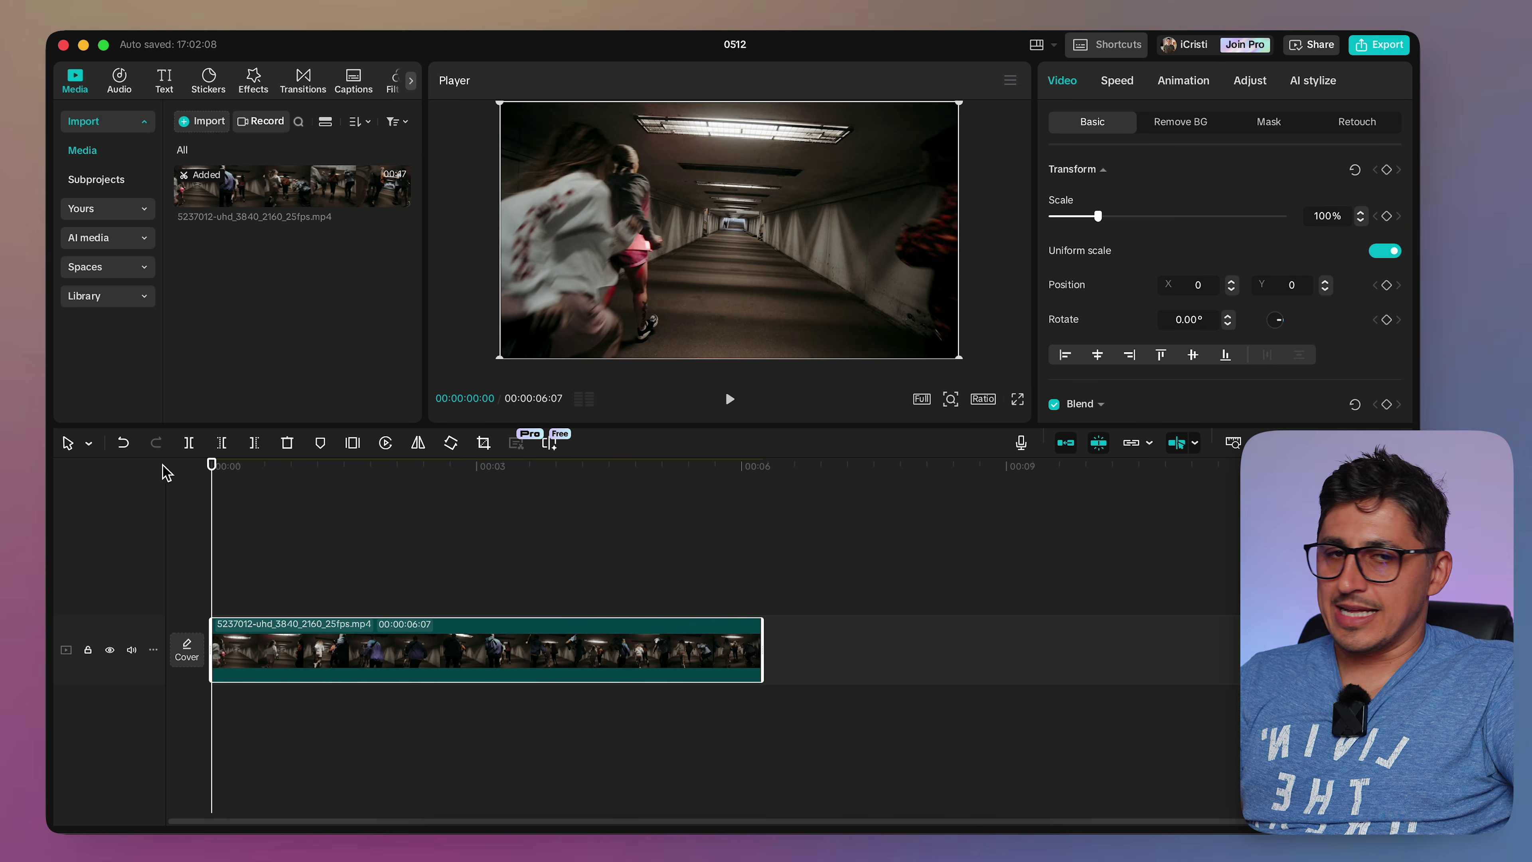
Add default text at the start of the video, shorten it to about 0.4 s, and change its wording to "Enter".
{"action": "left_click", "coordinate": [164, 80]}
{"action": "left_click", "coordinate": [220, 181]}
{"action": "left_click", "coordinate": [240, 177]}
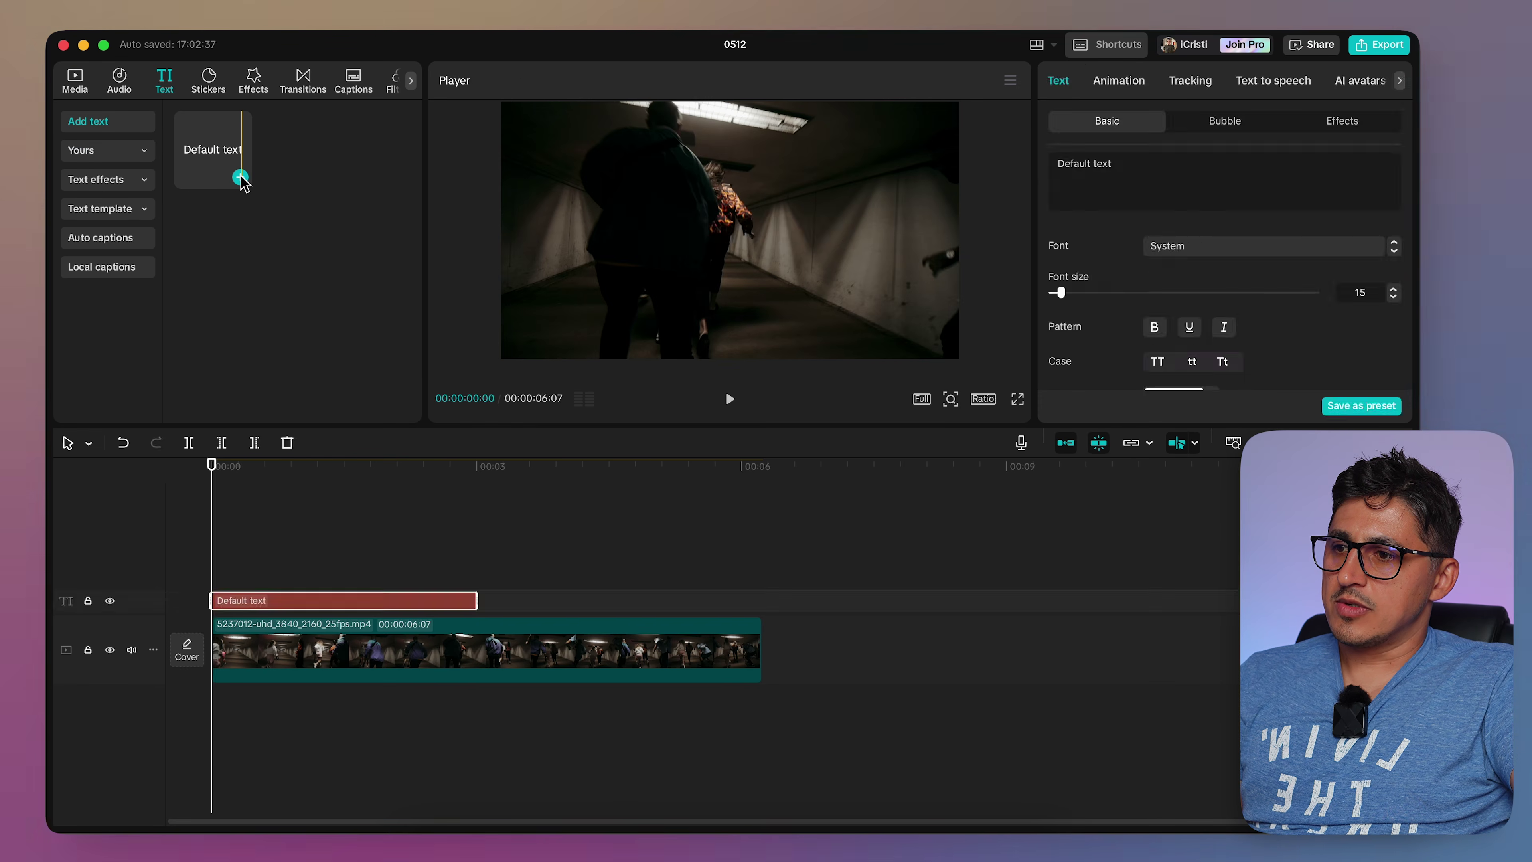
{"action": "left_click_drag", "start_coordinate": [472, 599], "coordinate": [253, 597]}
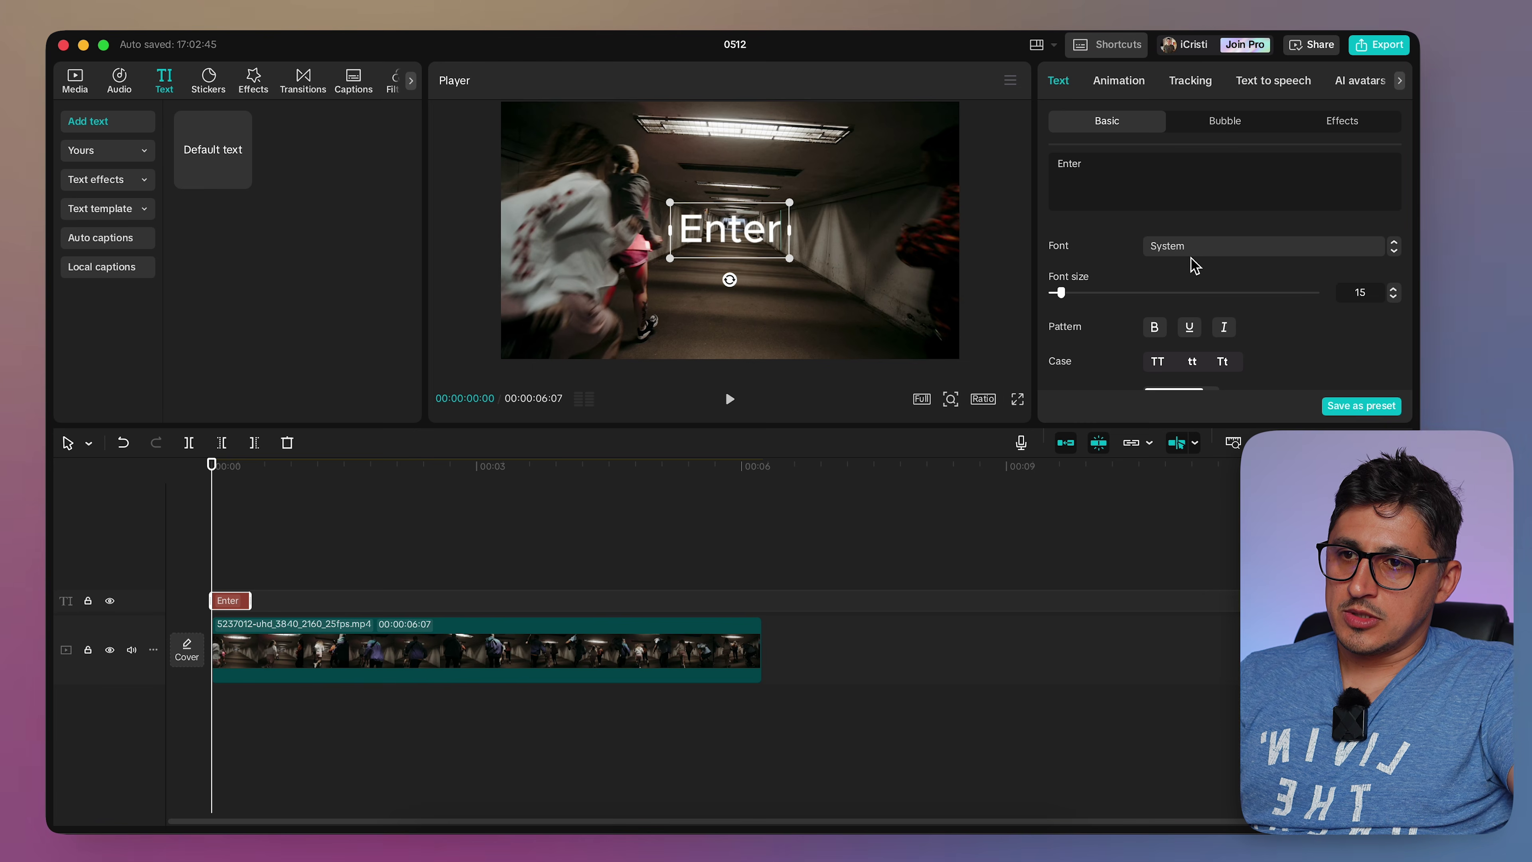
Set the Enter text's font to BigNoodleTitling and move it slightly lower in the frame.
{"action": "left_click", "coordinate": [1194, 262]}
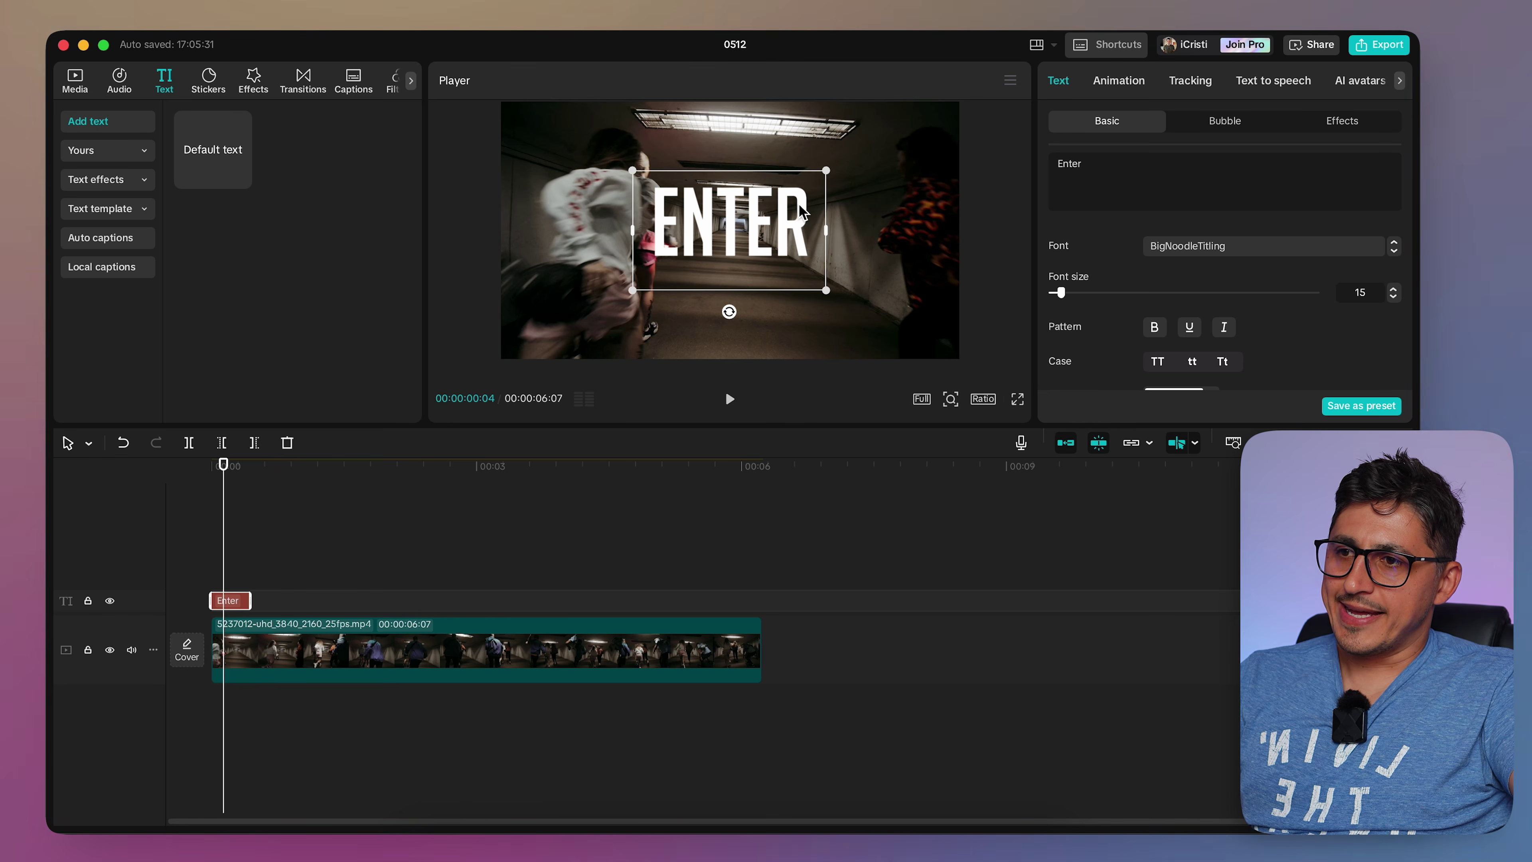
{"action": "mouse_move", "coordinate": [792, 234]}
{"action": "left_mouse_down"}
{"action": "mouse_move", "coordinate": [792, 256]}
{"action": "mouse_move", "coordinate": [788, 238]}
{"action": "left_mouse_up"}
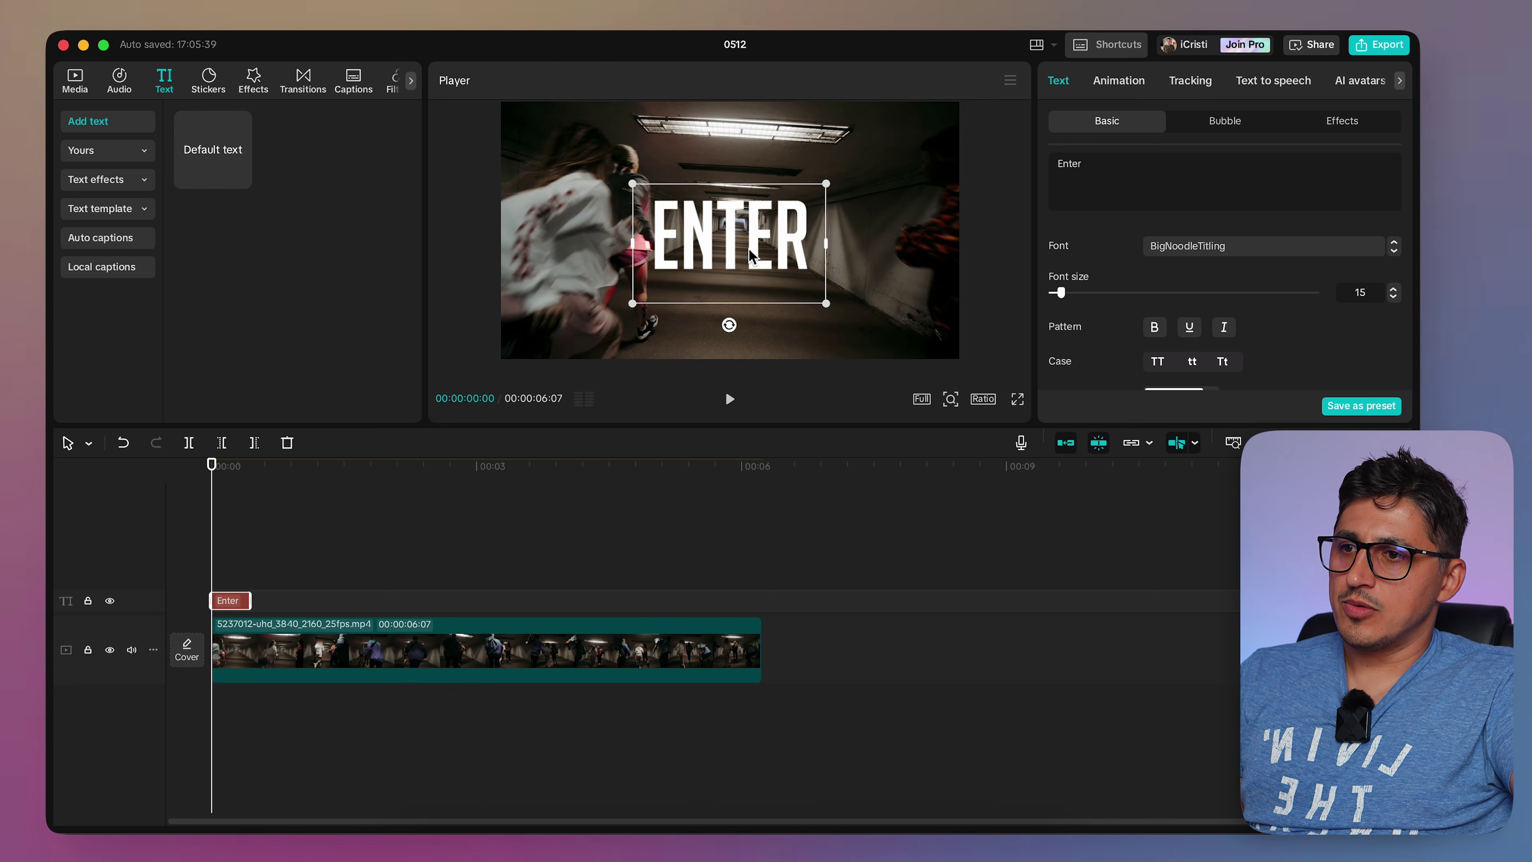
{"action": "mouse_move", "coordinate": [212, 473]}
{"action": "left_mouse_down"}
{"action": "mouse_move", "coordinate": [317, 476]}
{"action": "mouse_move", "coordinate": [209, 483]}
{"action": "left_mouse_up"}
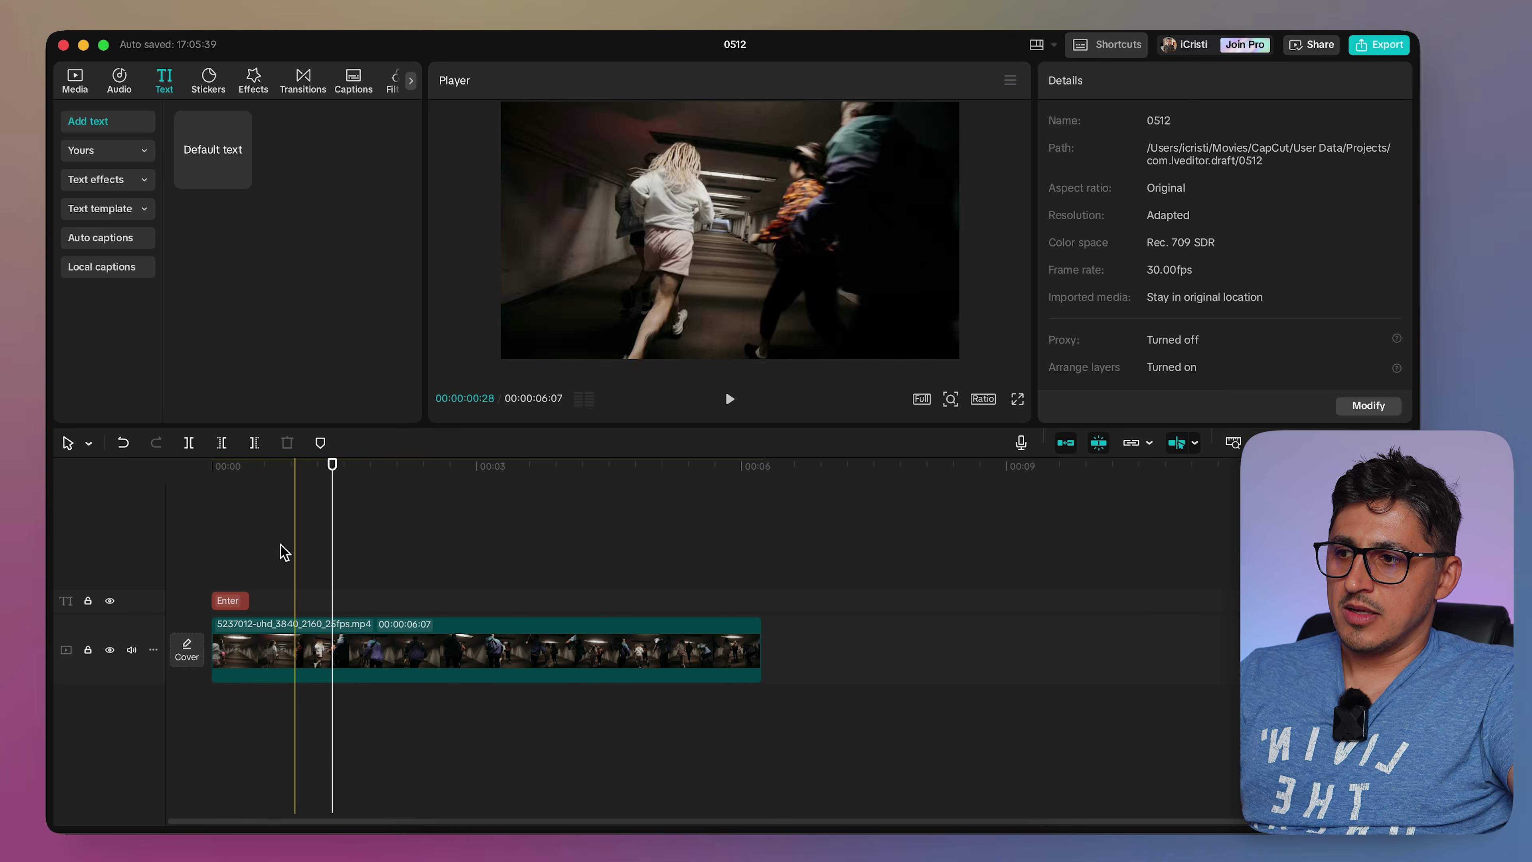
Apply a Fade Out exit animation to the Enter text and set its duration to 0.2 s.
{"action": "left_click", "coordinate": [238, 600]}
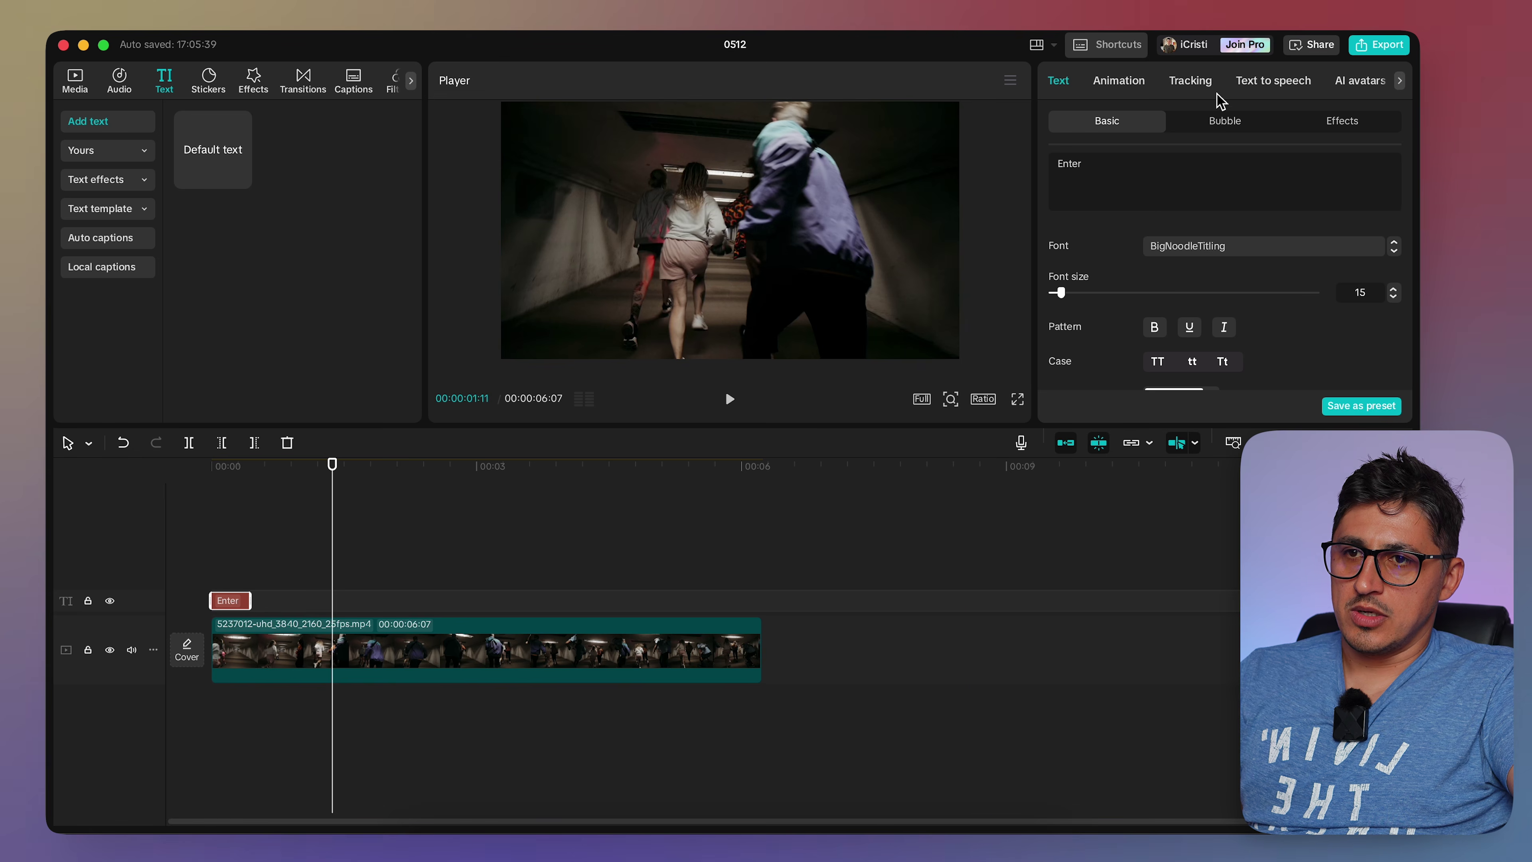
{"action": "left_click", "coordinate": [1119, 82]}
{"action": "left_click", "coordinate": [1224, 126]}
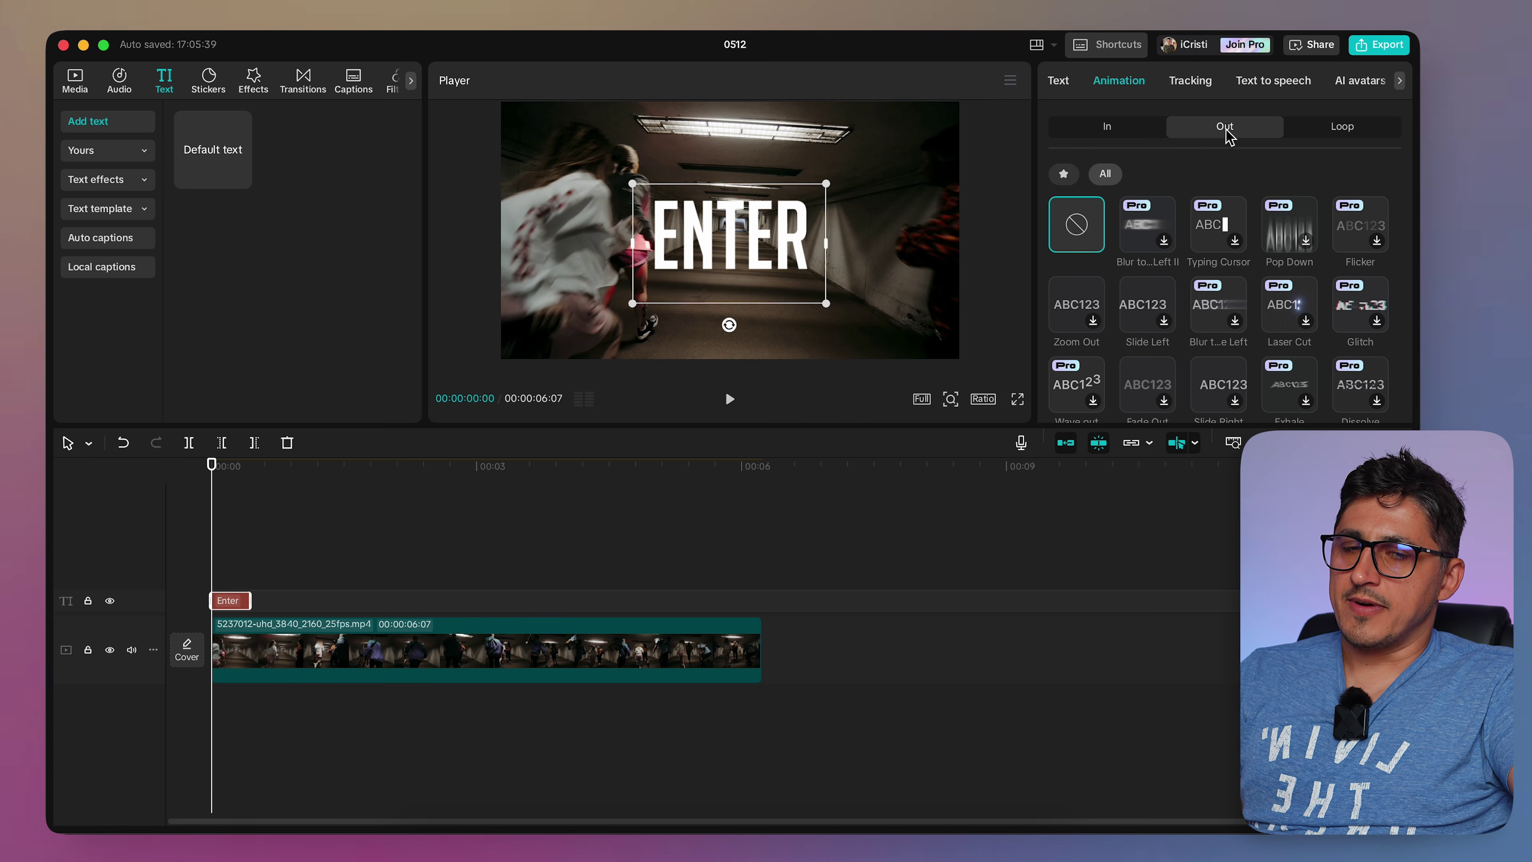
{"action": "scroll", "coordinate": [1151, 383], "scroll_direction": "down", "scroll_amount": 1}
{"action": "left_click", "coordinate": [1147, 370]}
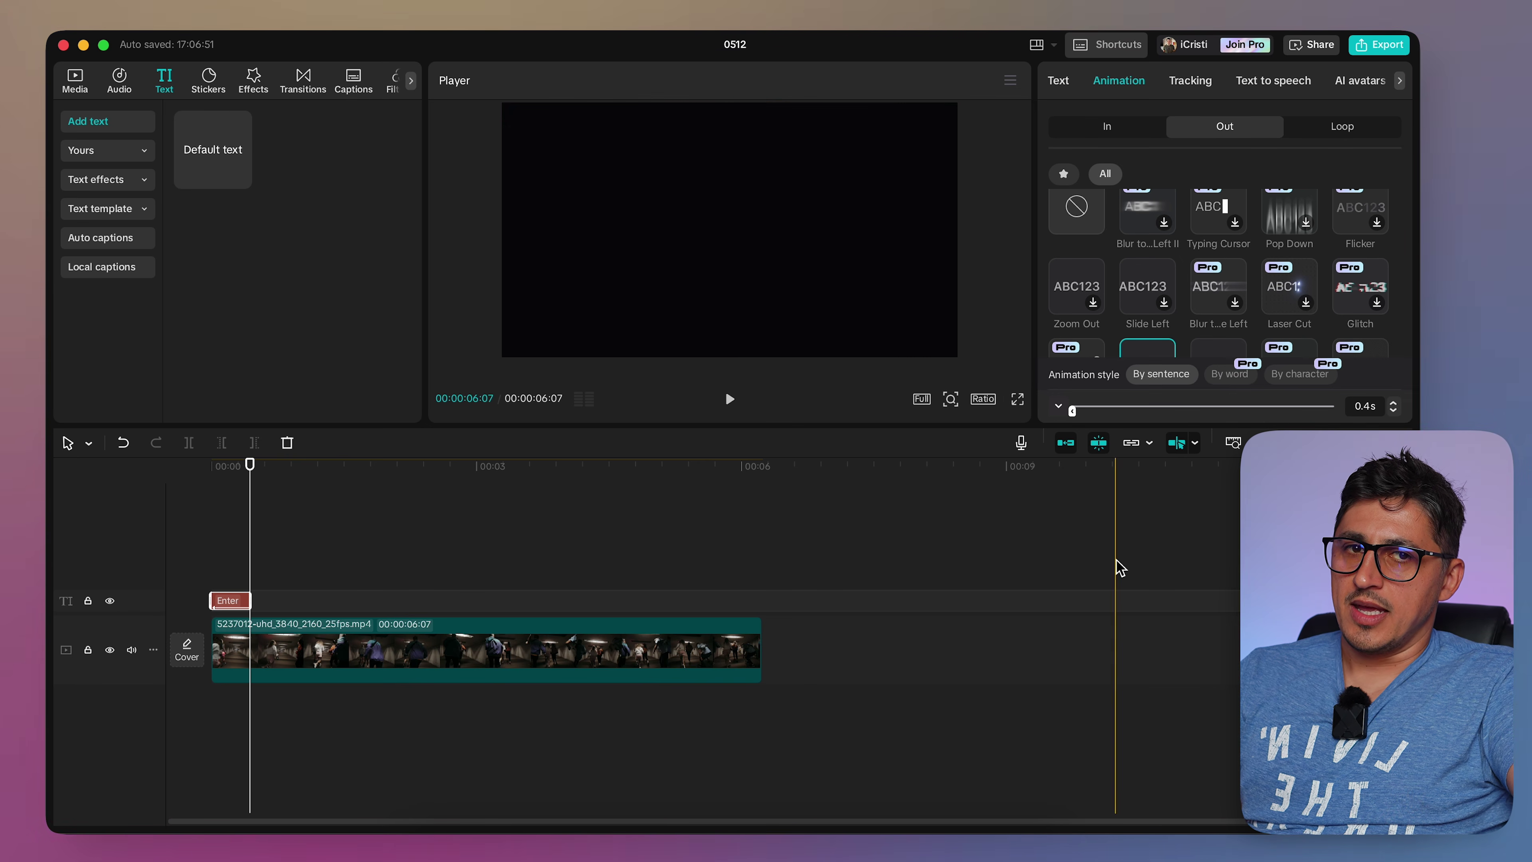
{"action": "left_click_drag", "start_coordinate": [1073, 412], "coordinate": [1246, 412]}
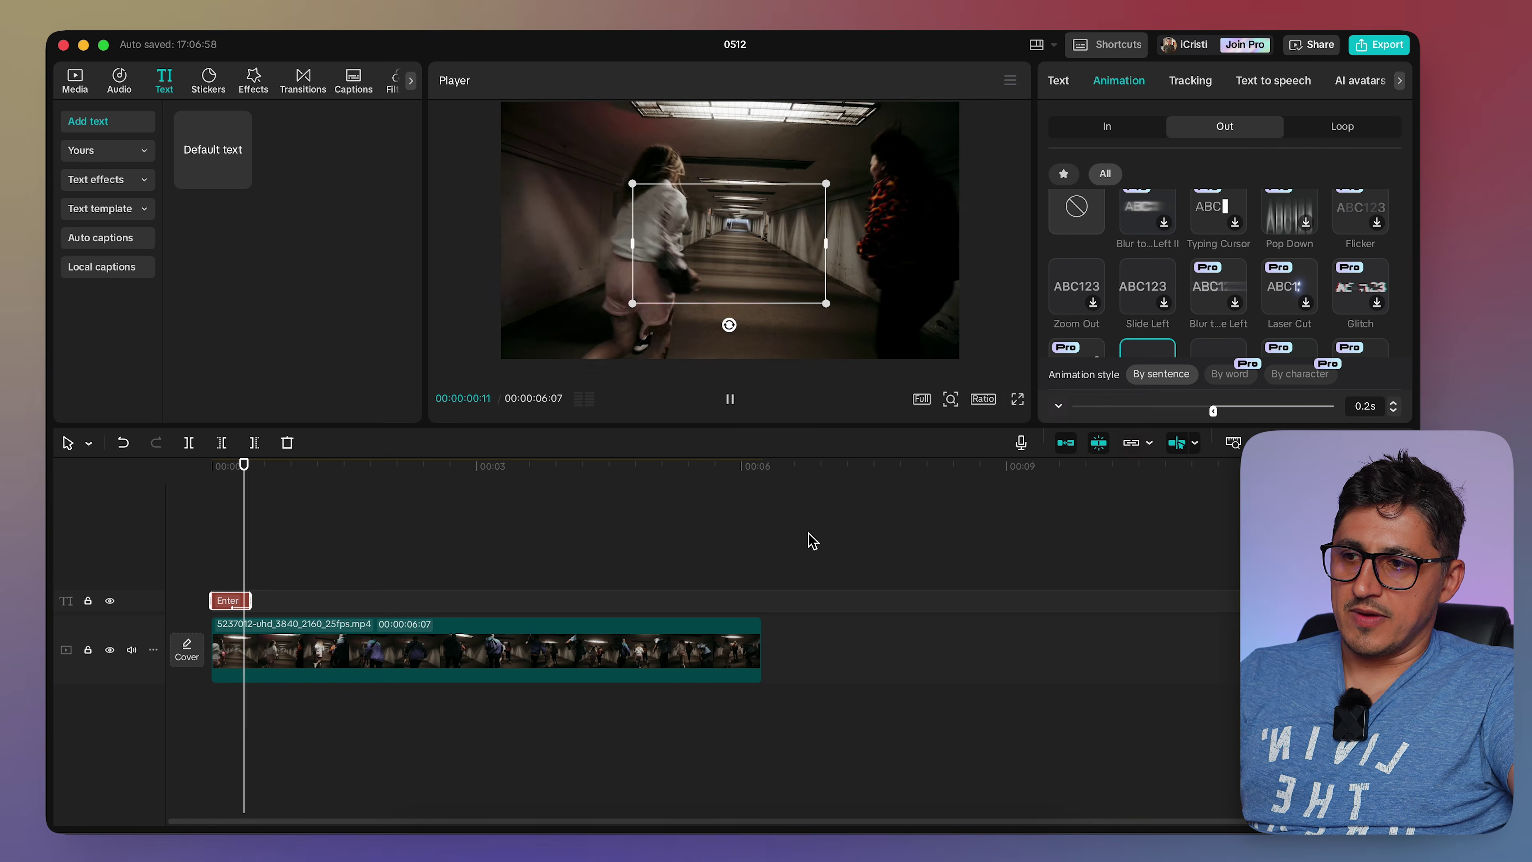
Play the edited video from the start to check the text fade, and open the export settings.
{"action": "key", "text": "space"}
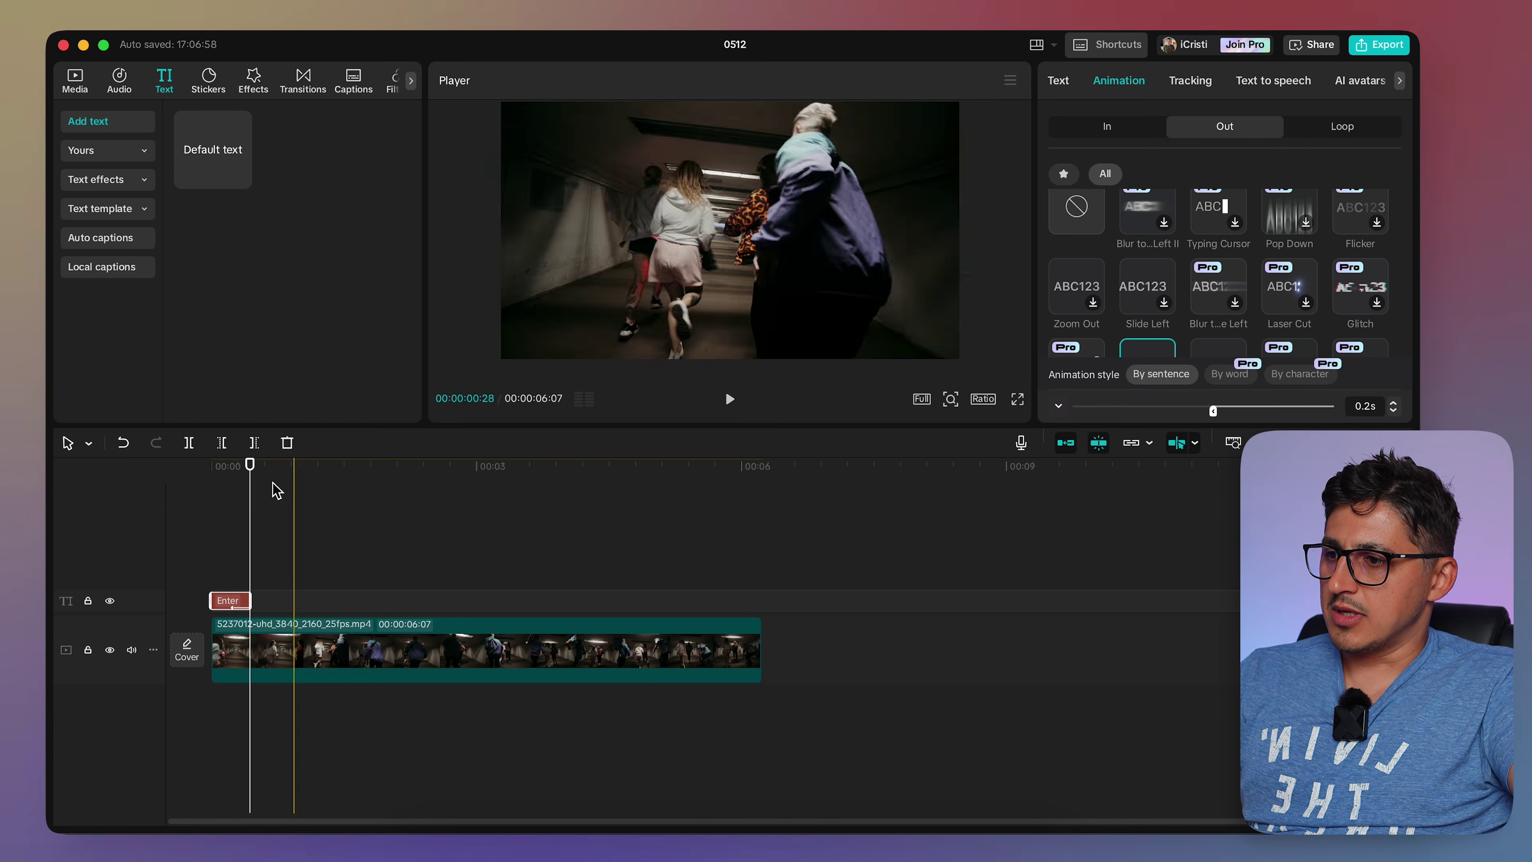
{"action": "left_click_drag", "start_coordinate": [250, 466], "coordinate": [211, 466]}
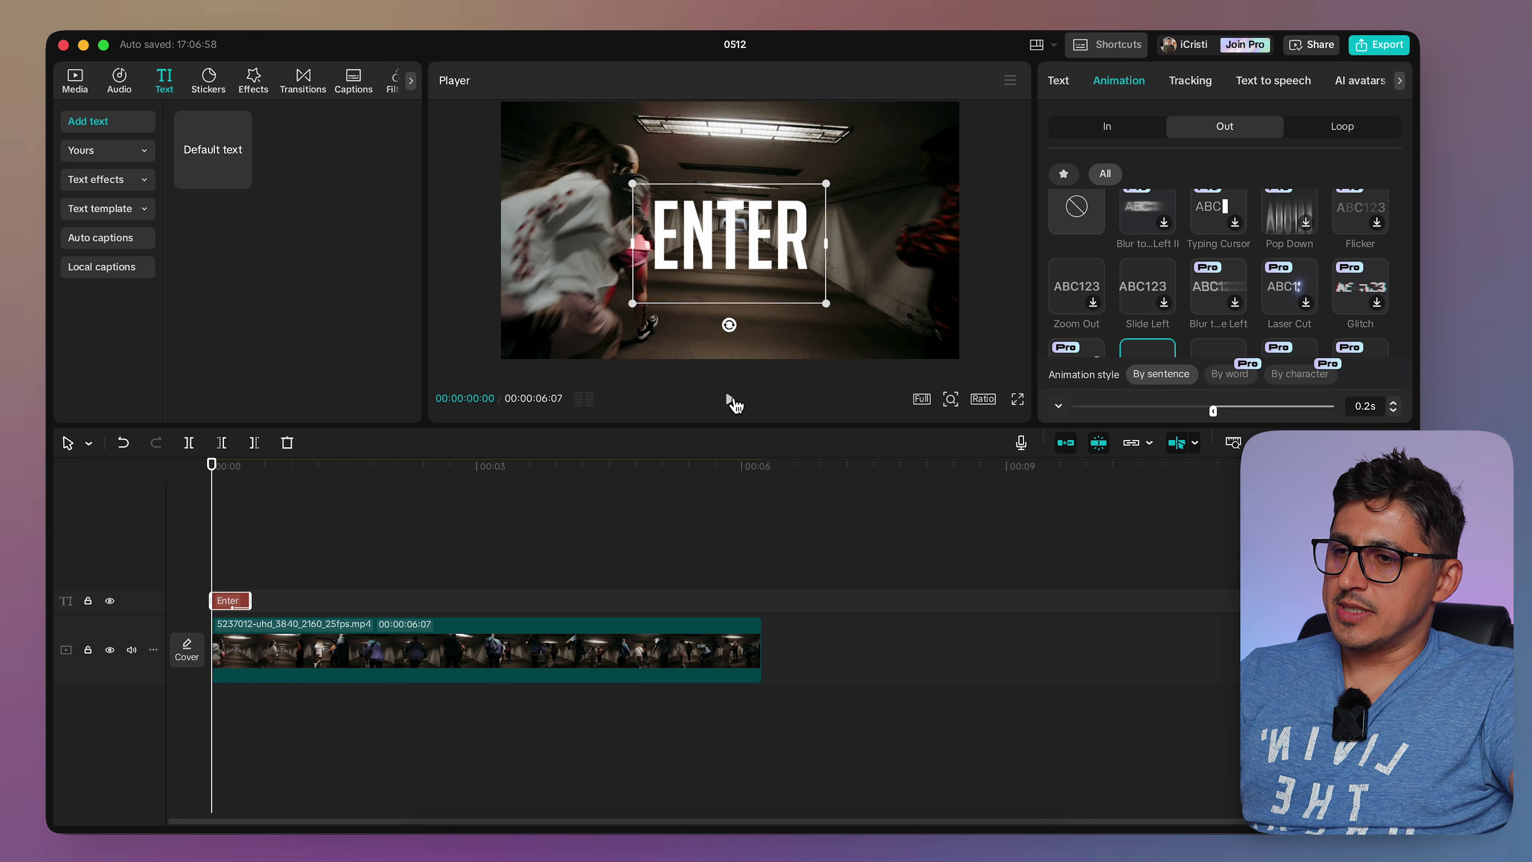
{"action": "left_click", "coordinate": [730, 399]}
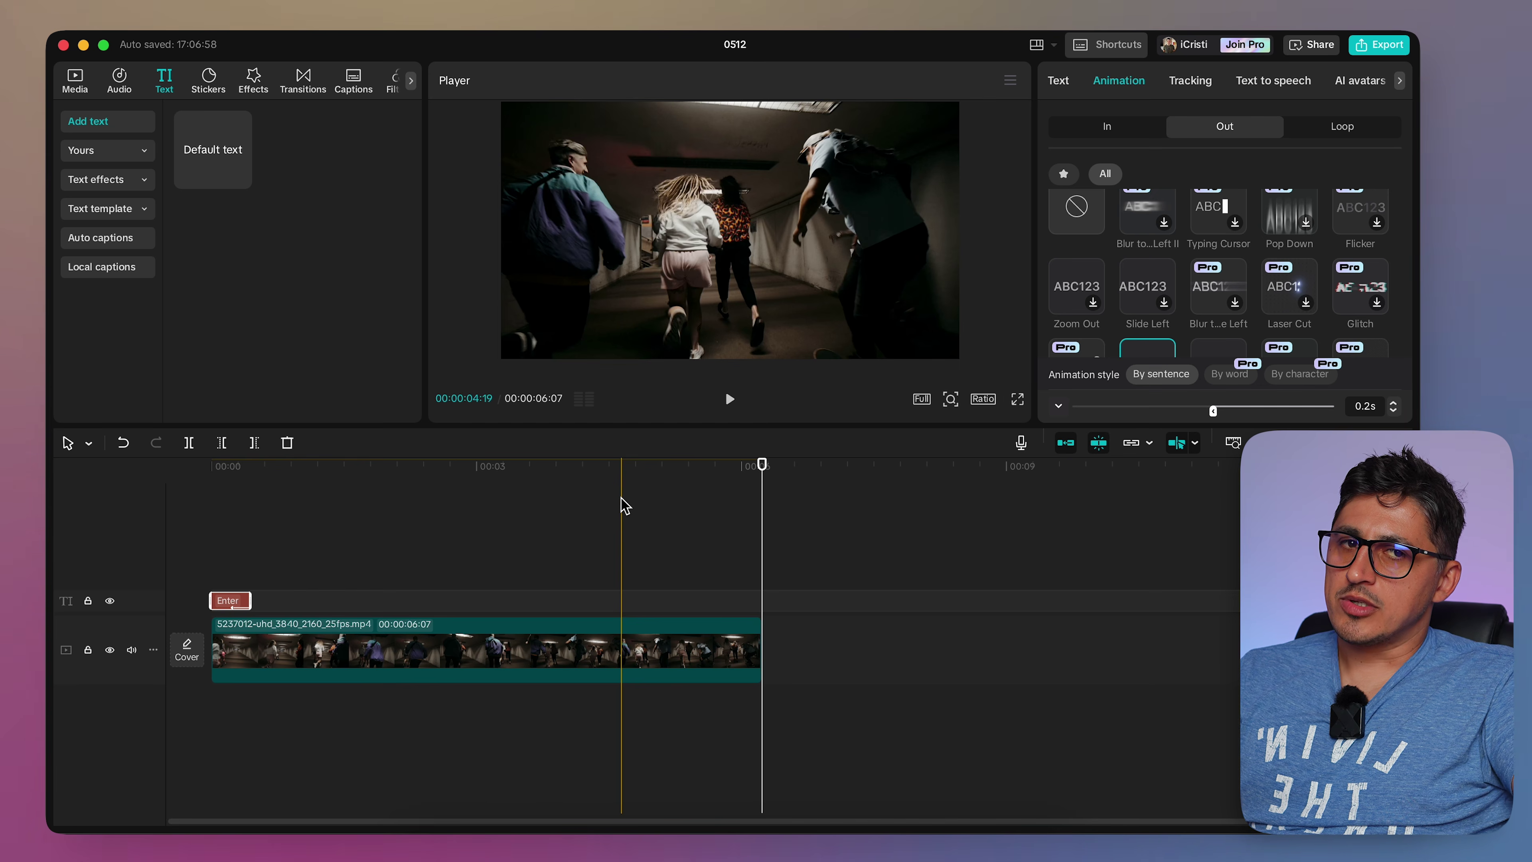
{"action": "left_click", "coordinate": [1378, 47]}
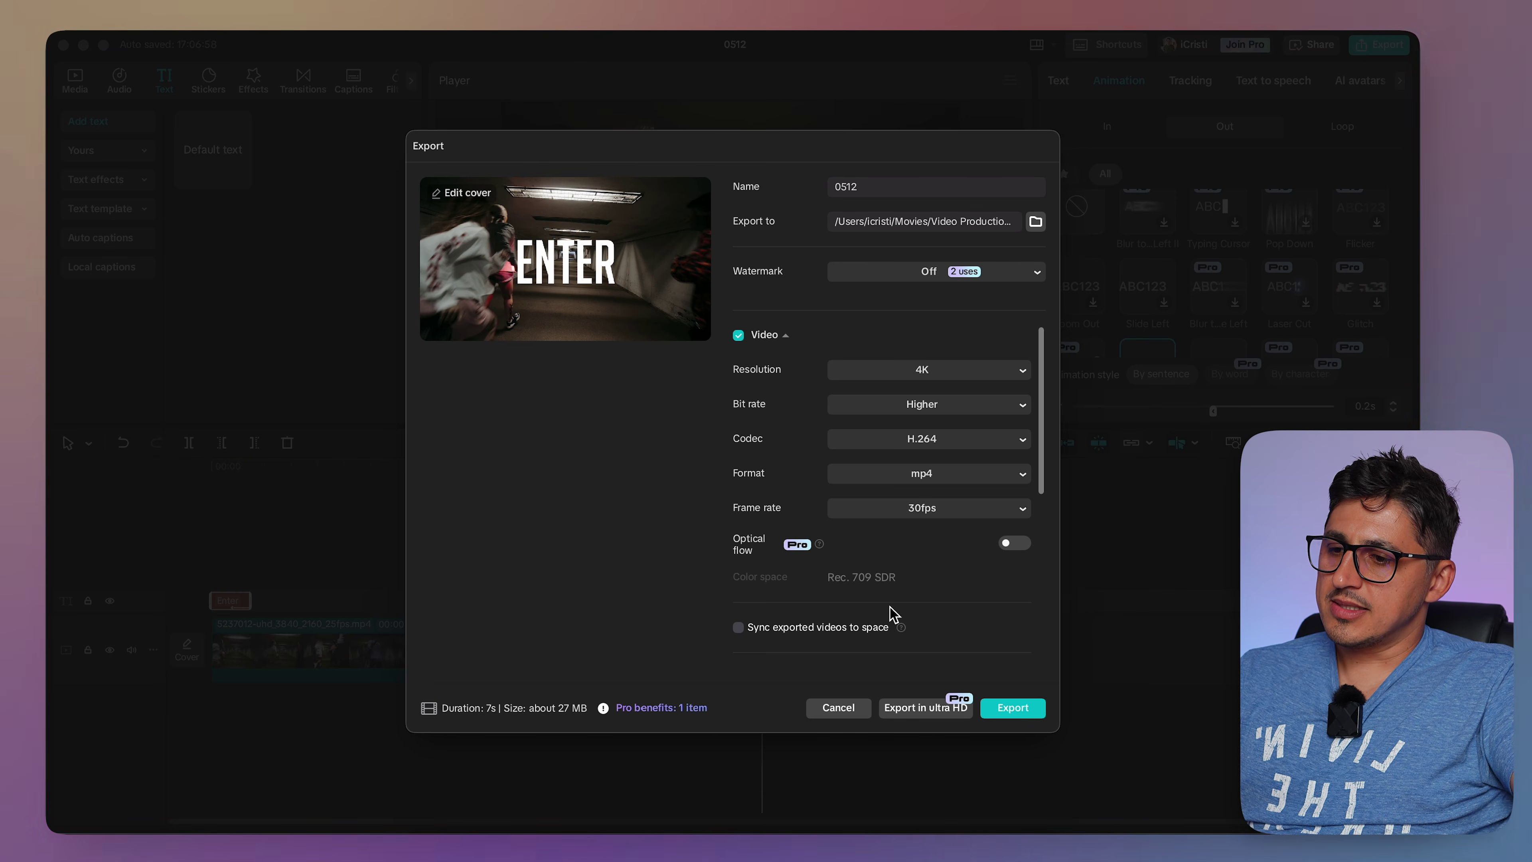
Switch to the browser's DisplayShopIntroVideo instructions page and highlight the recommended desktop video dimensions.
{"action": "left_click", "coordinate": [743, 849]}
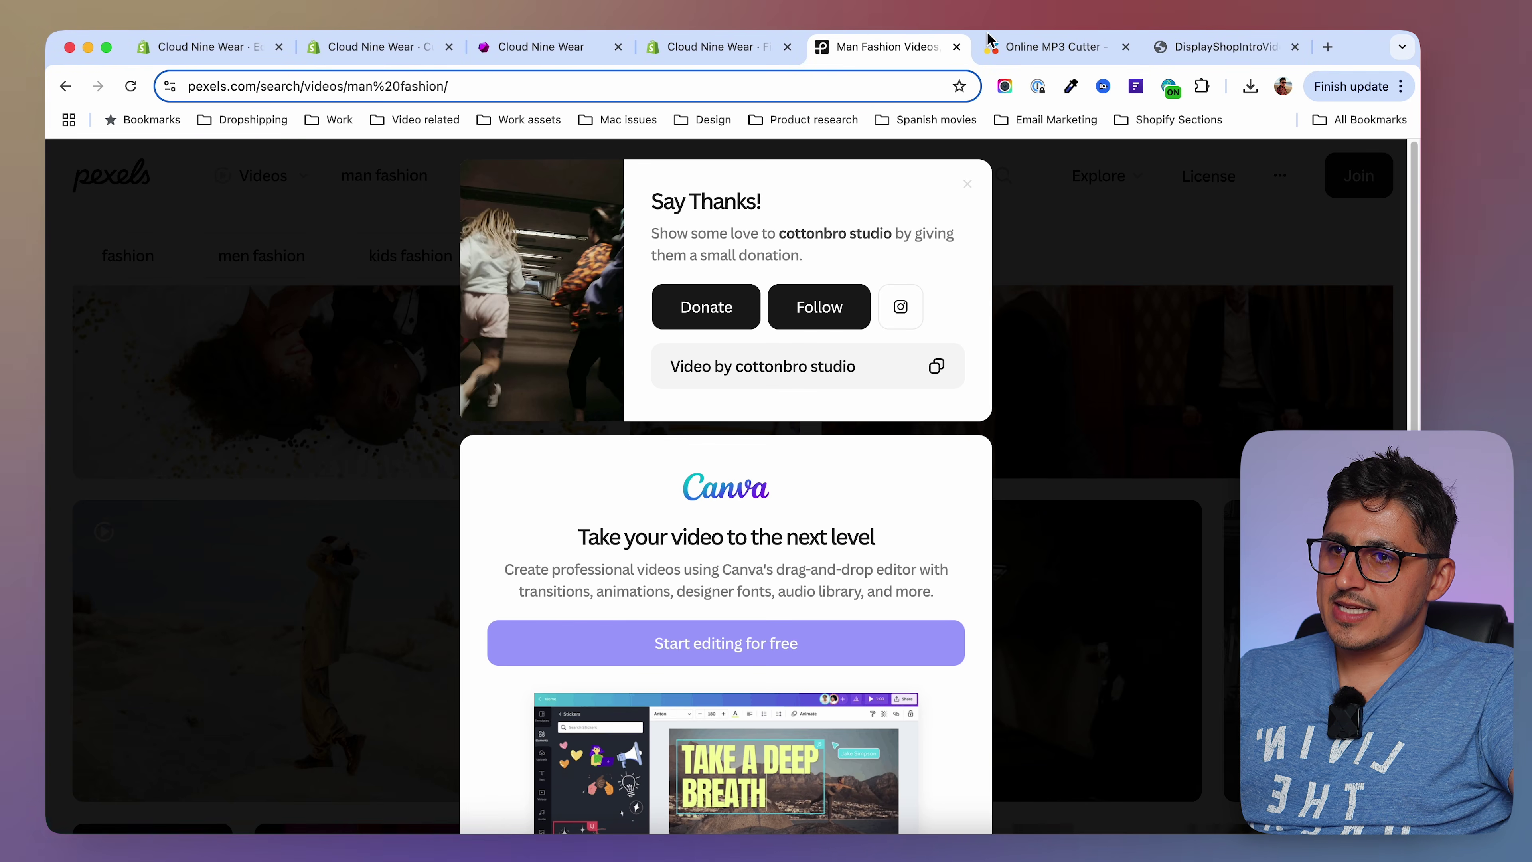
{"action": "left_click", "coordinate": [1209, 48]}
{"action": "scroll", "coordinate": [470, 547], "scroll_direction": "down", "scroll_amount": 5}
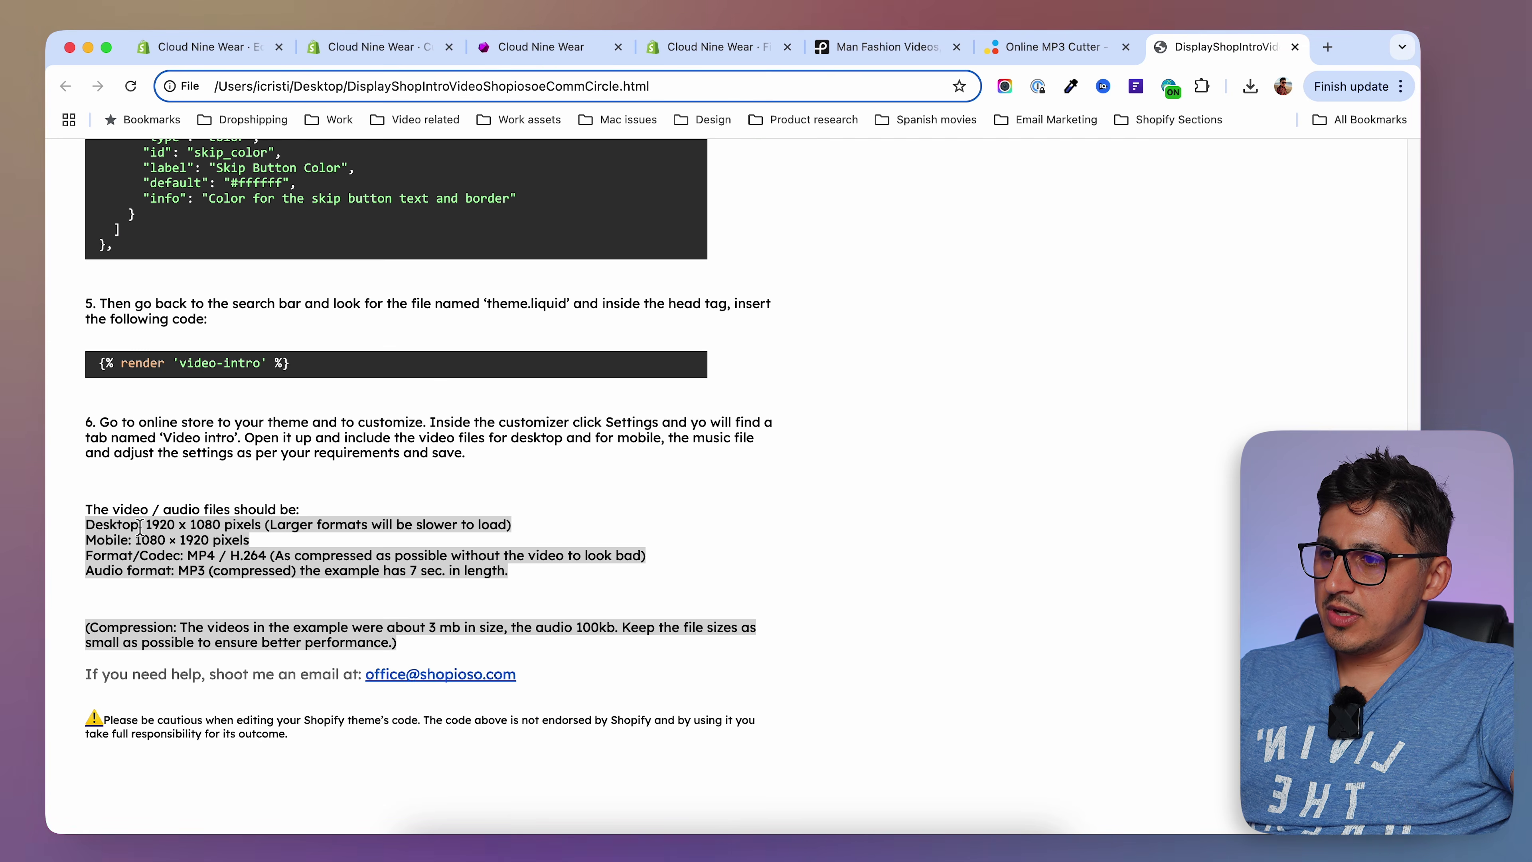
{"action": "left_click_drag", "start_coordinate": [147, 525], "coordinate": [216, 524]}
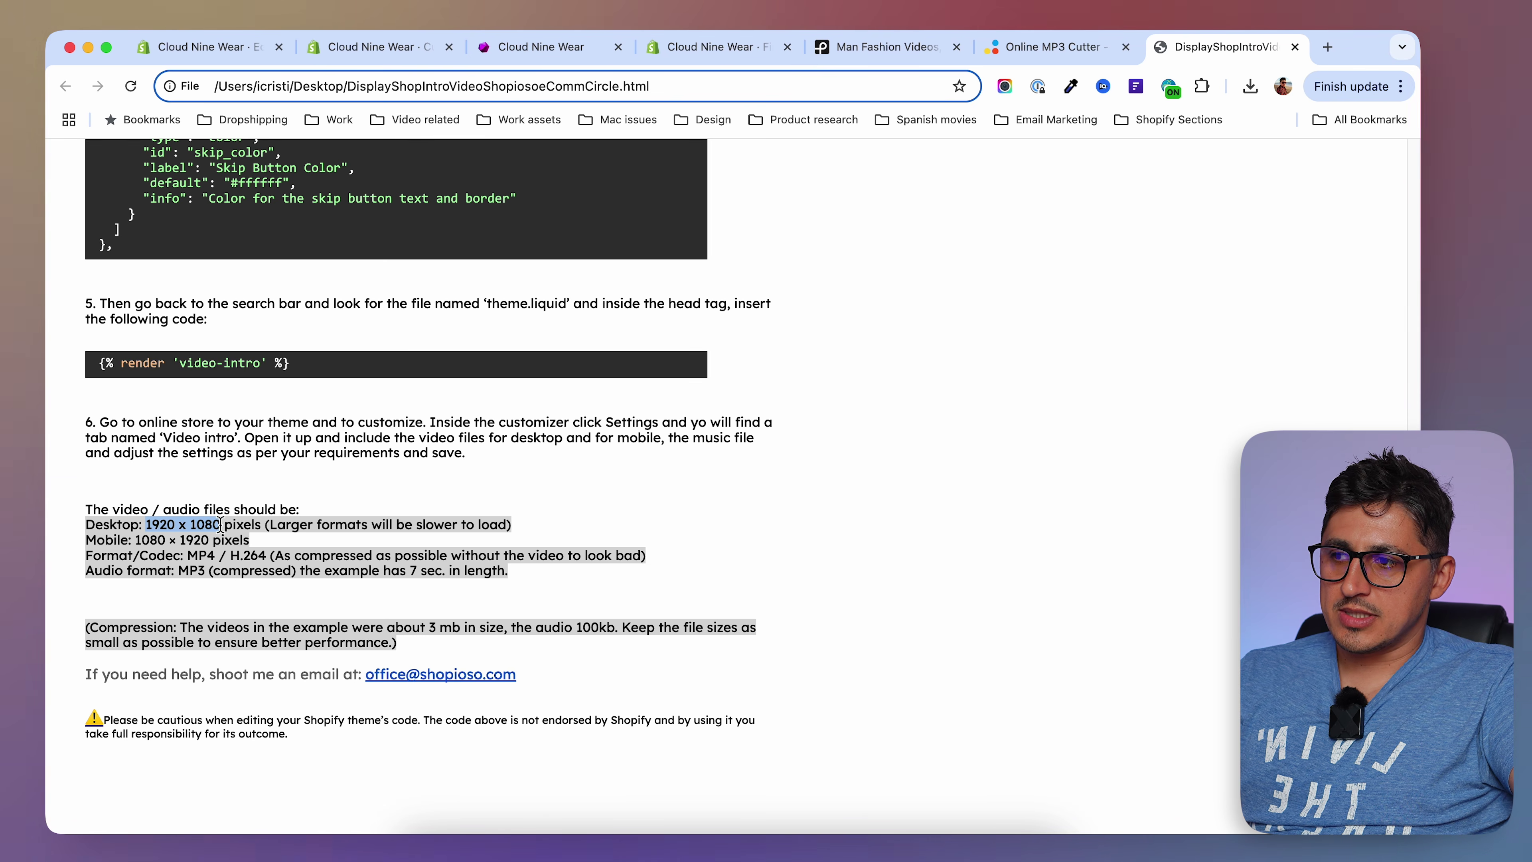
Highlight the recommended mobile dimensions, switch back to CapCut, and export the video at 1080P into the Vid Intro Files folder on the desktop.
{"action": "left_click_drag", "start_coordinate": [136, 539], "coordinate": [179, 539]}
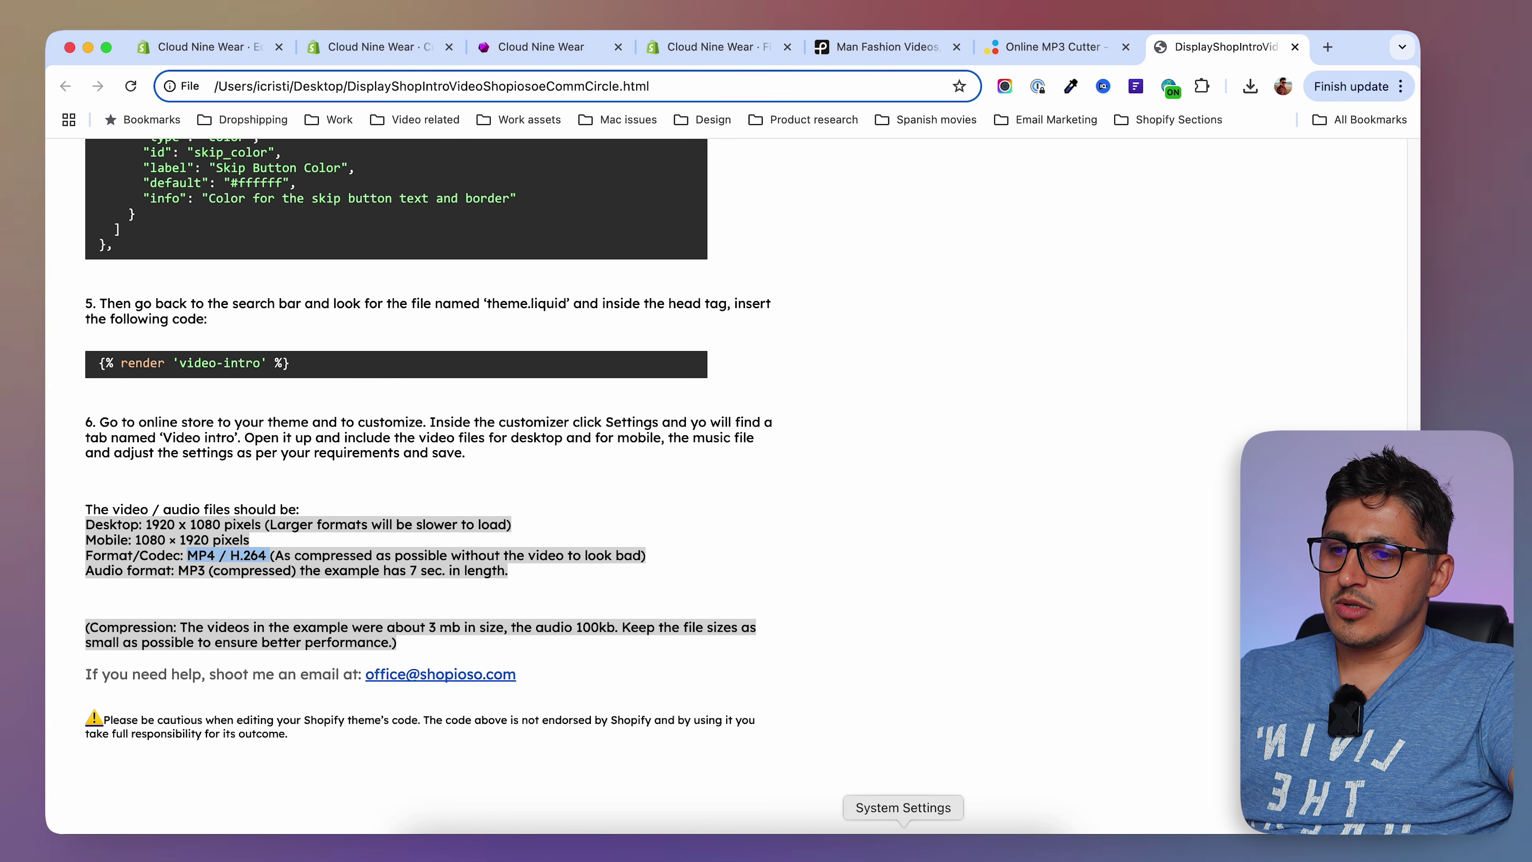
{"action": "left_click", "coordinate": [947, 845]}
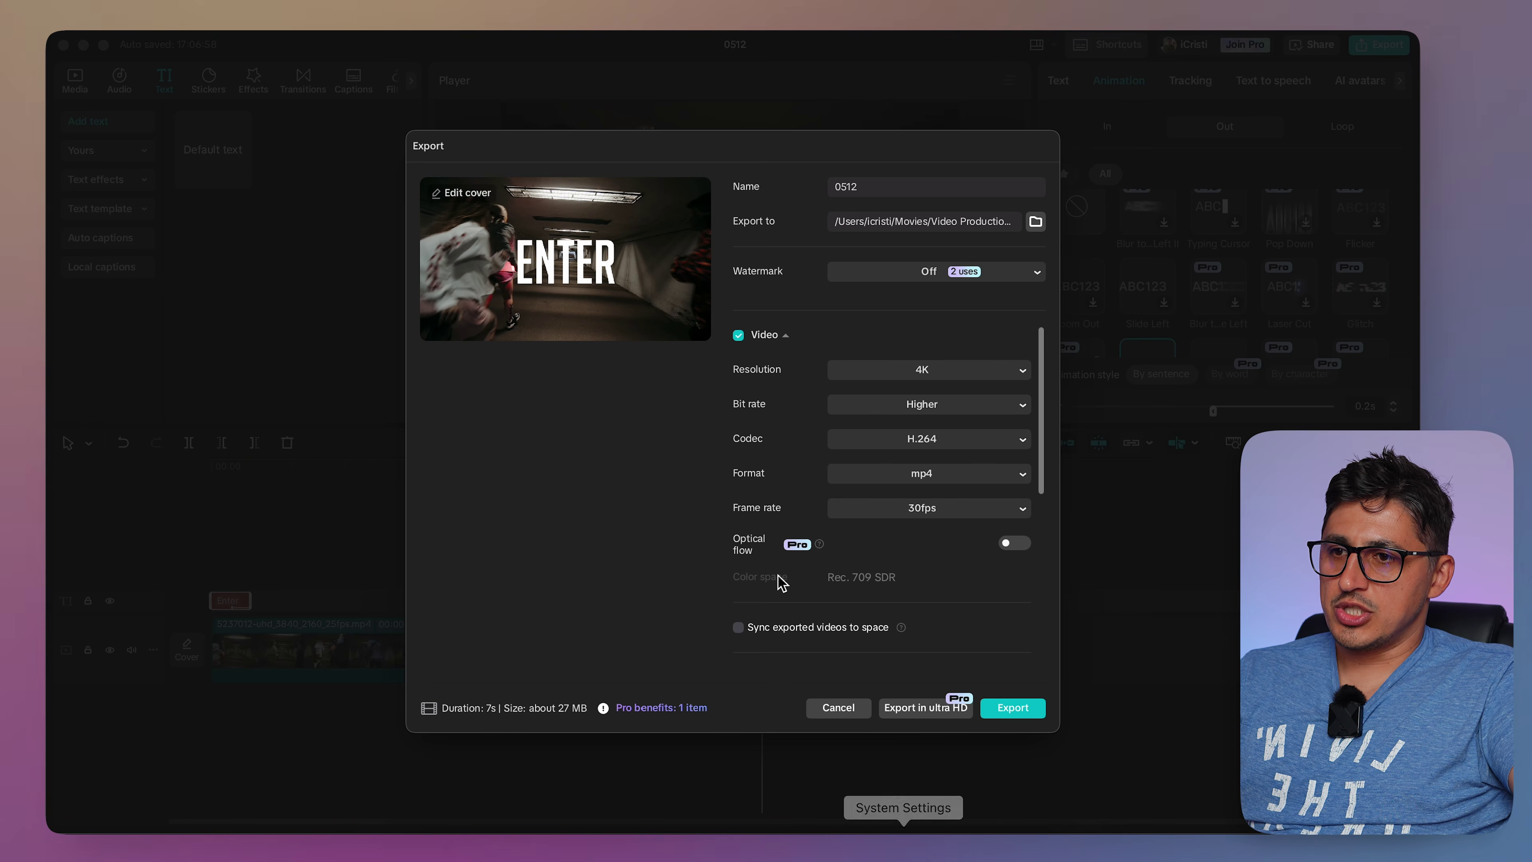
{"action": "left_click", "coordinate": [934, 372]}
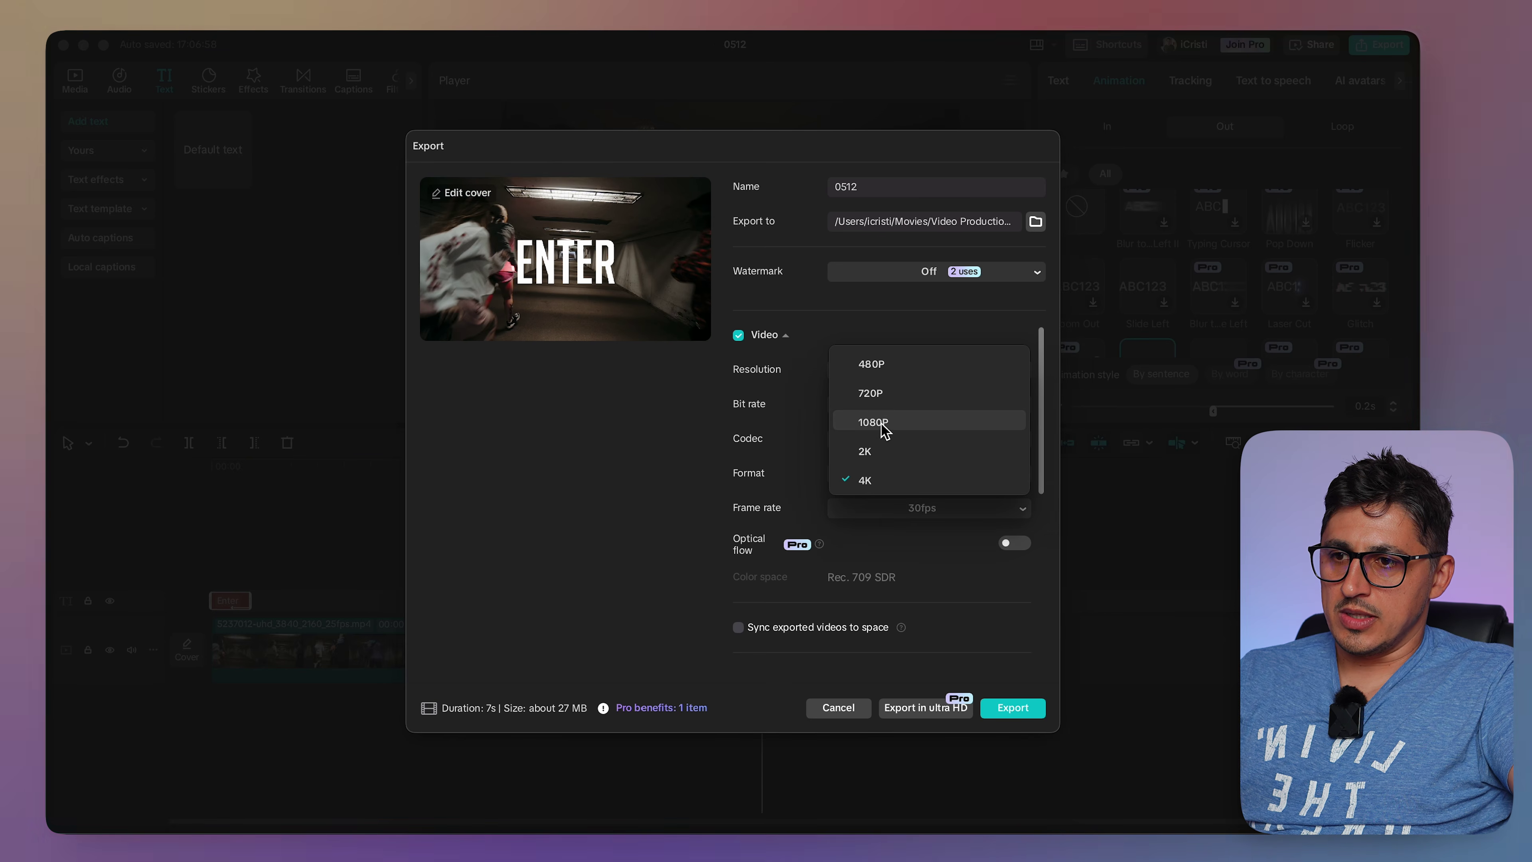
{"action": "left_click", "coordinate": [892, 428]}
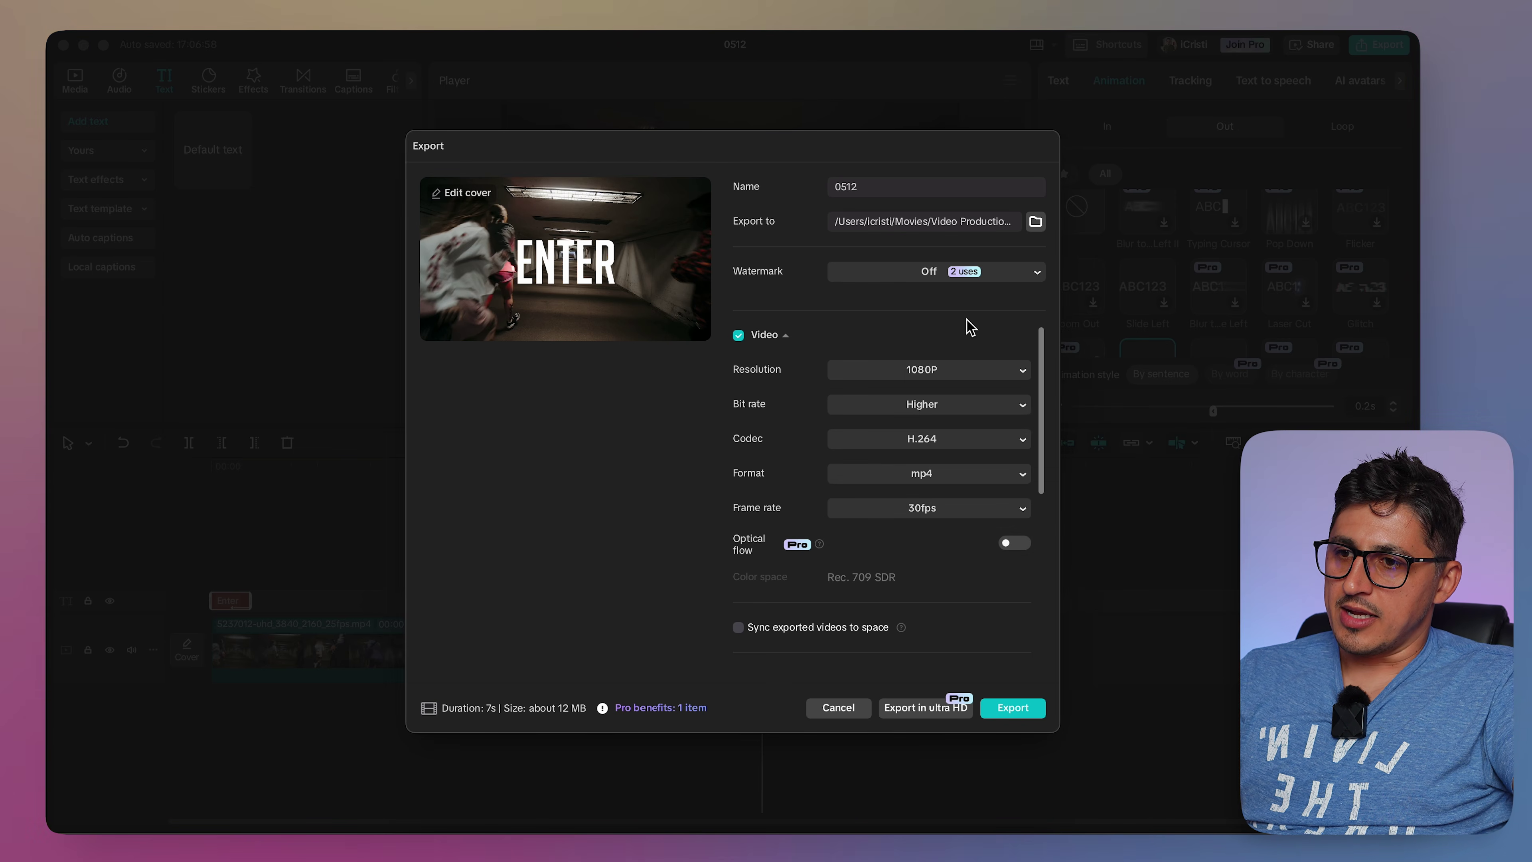
{"action": "scroll", "coordinate": [1018, 589], "scroll_direction": "down", "scroll_amount": 1}
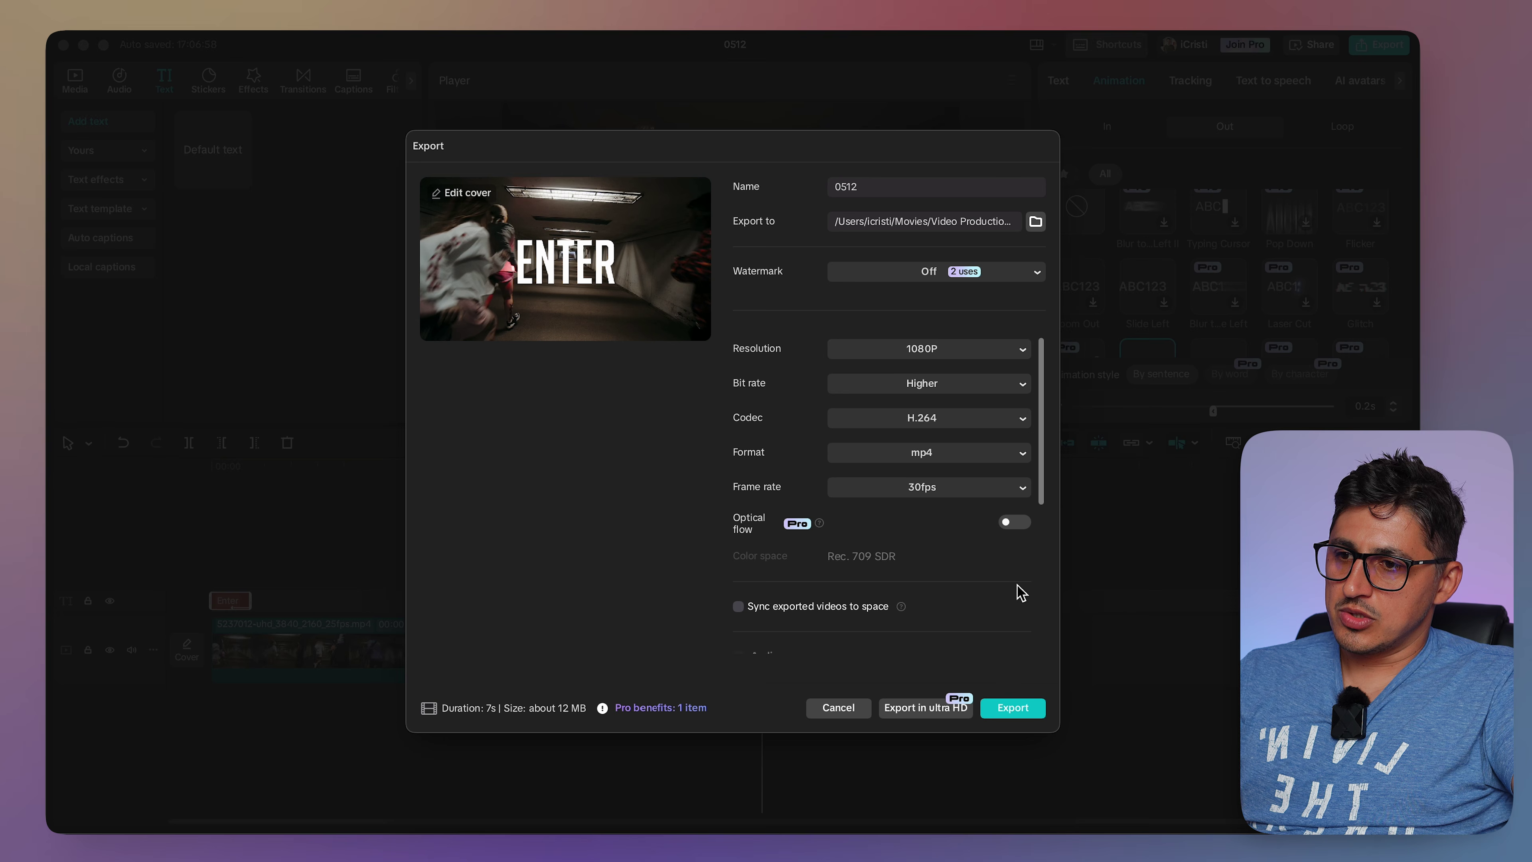
{"action": "scroll", "coordinate": [1018, 591], "scroll_direction": "down", "scroll_amount": 3}
{"action": "scroll", "coordinate": [1017, 591], "scroll_direction": "up", "scroll_amount": 5}
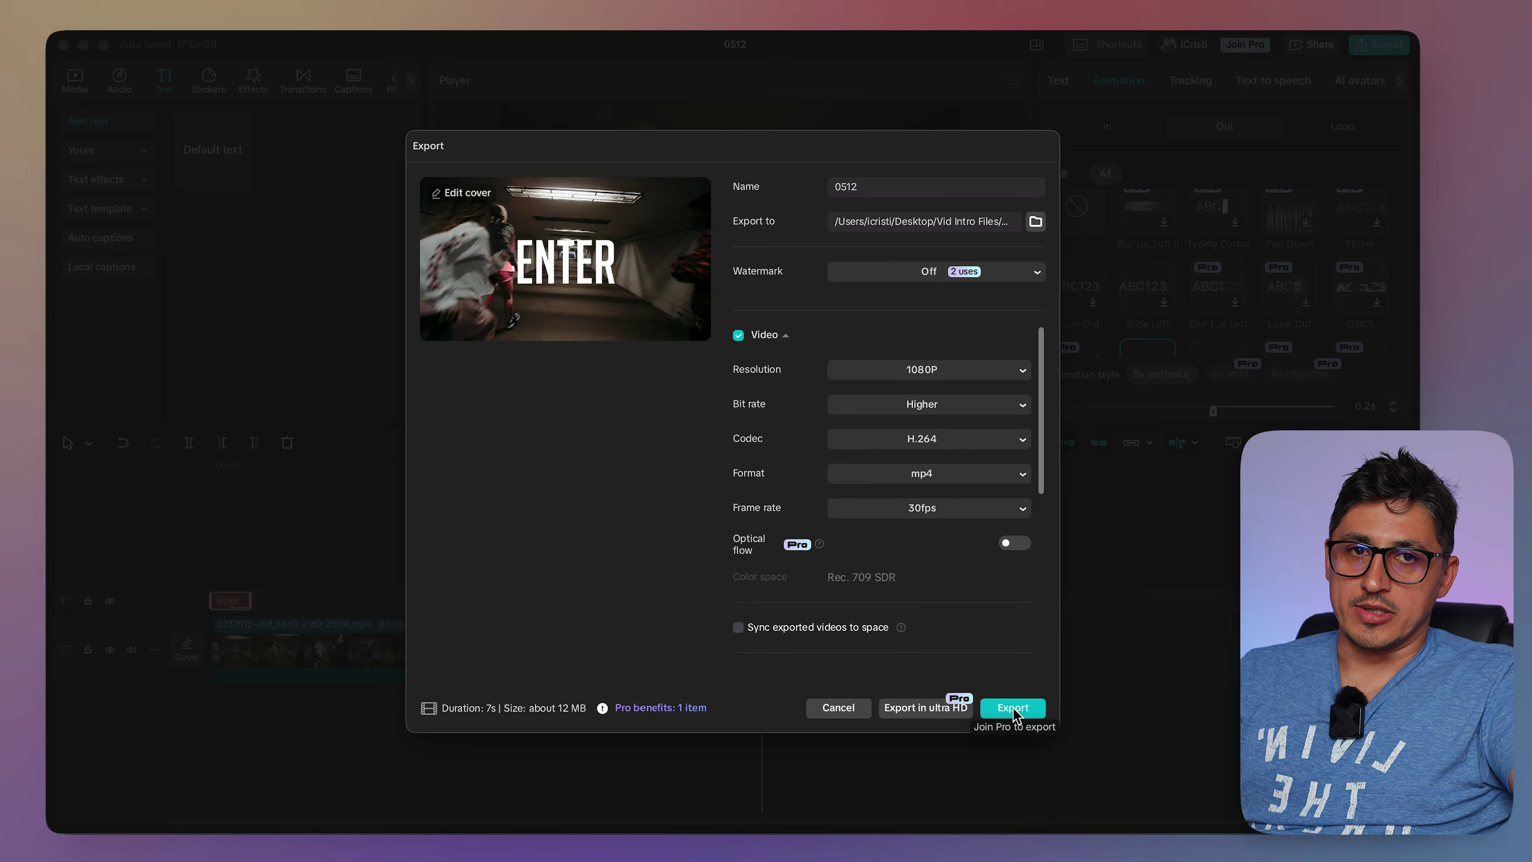
{"action": "left_click", "coordinate": [1013, 707]}
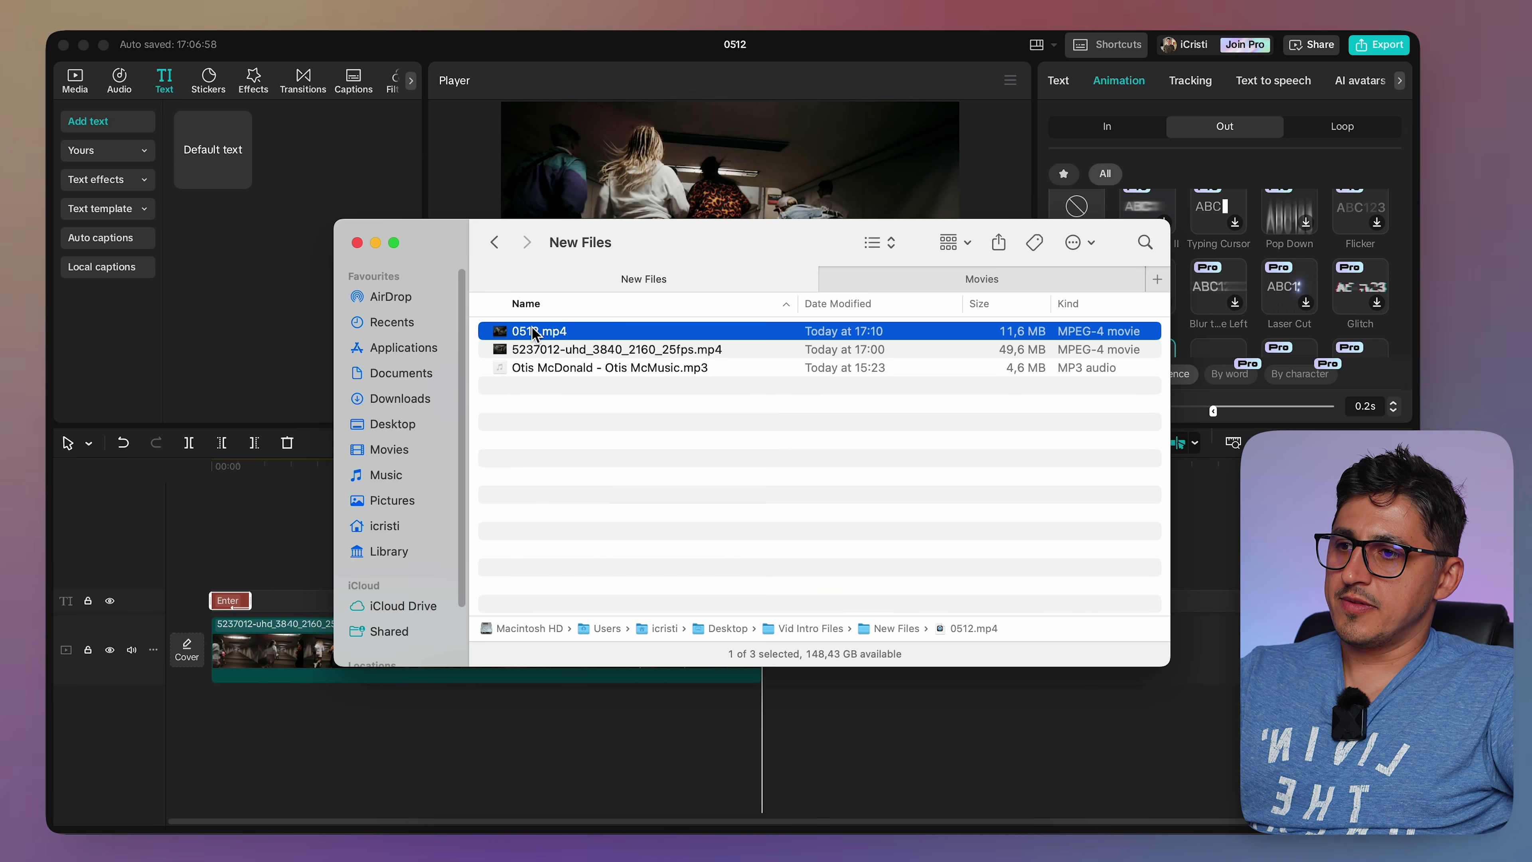
Preview the exported 0512.mp4 in Finder and rename the file as Desktop_intro.mp4.
{"action": "key", "text": "space"}
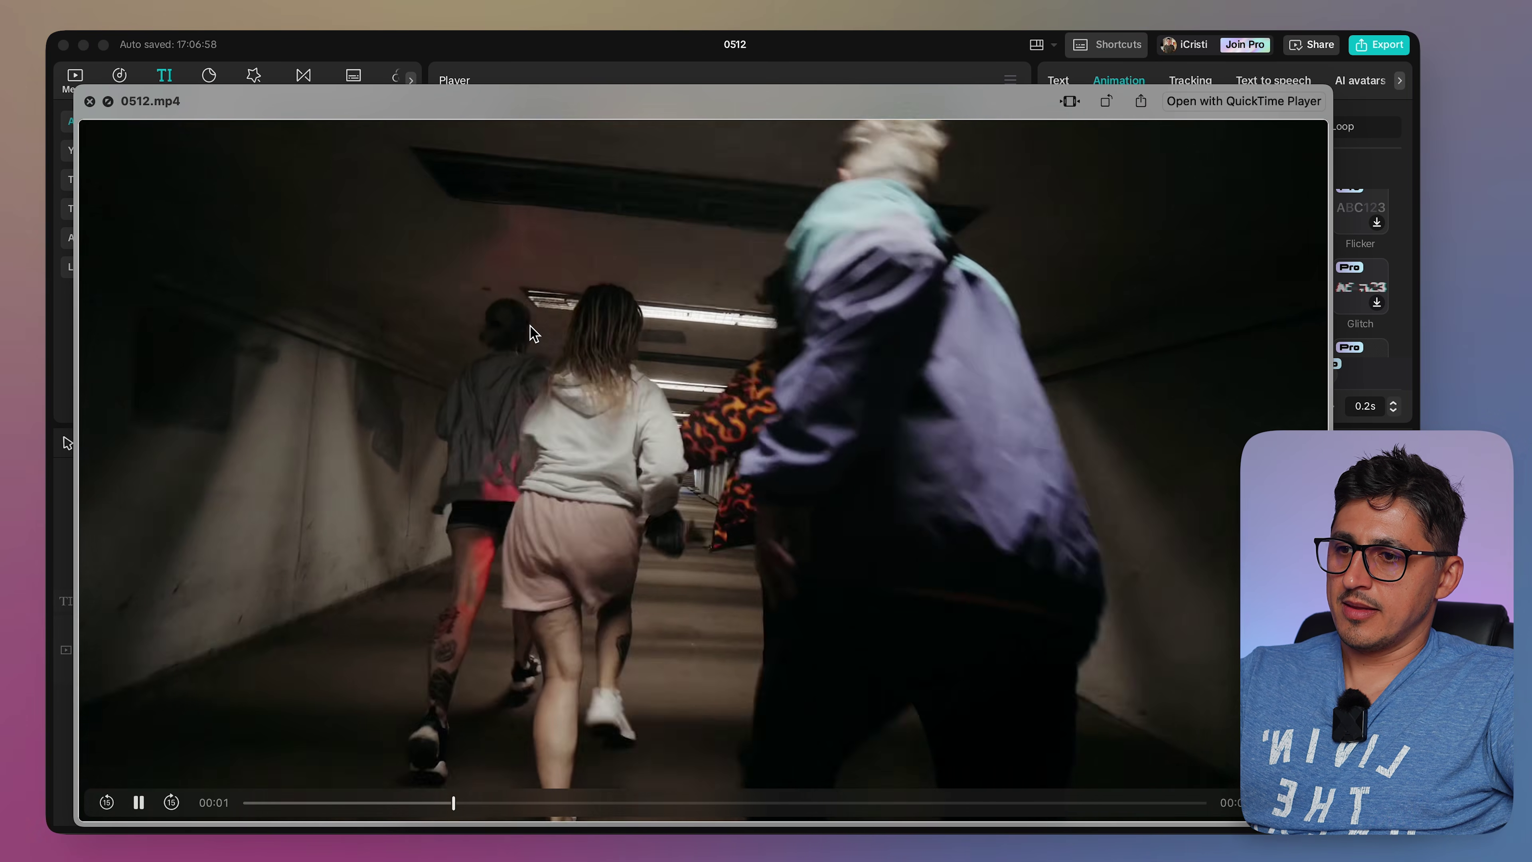
{"action": "key", "text": "space"}
{"action": "right_click", "coordinate": [516, 330]}
{"action": "key", "text": "Escape"}
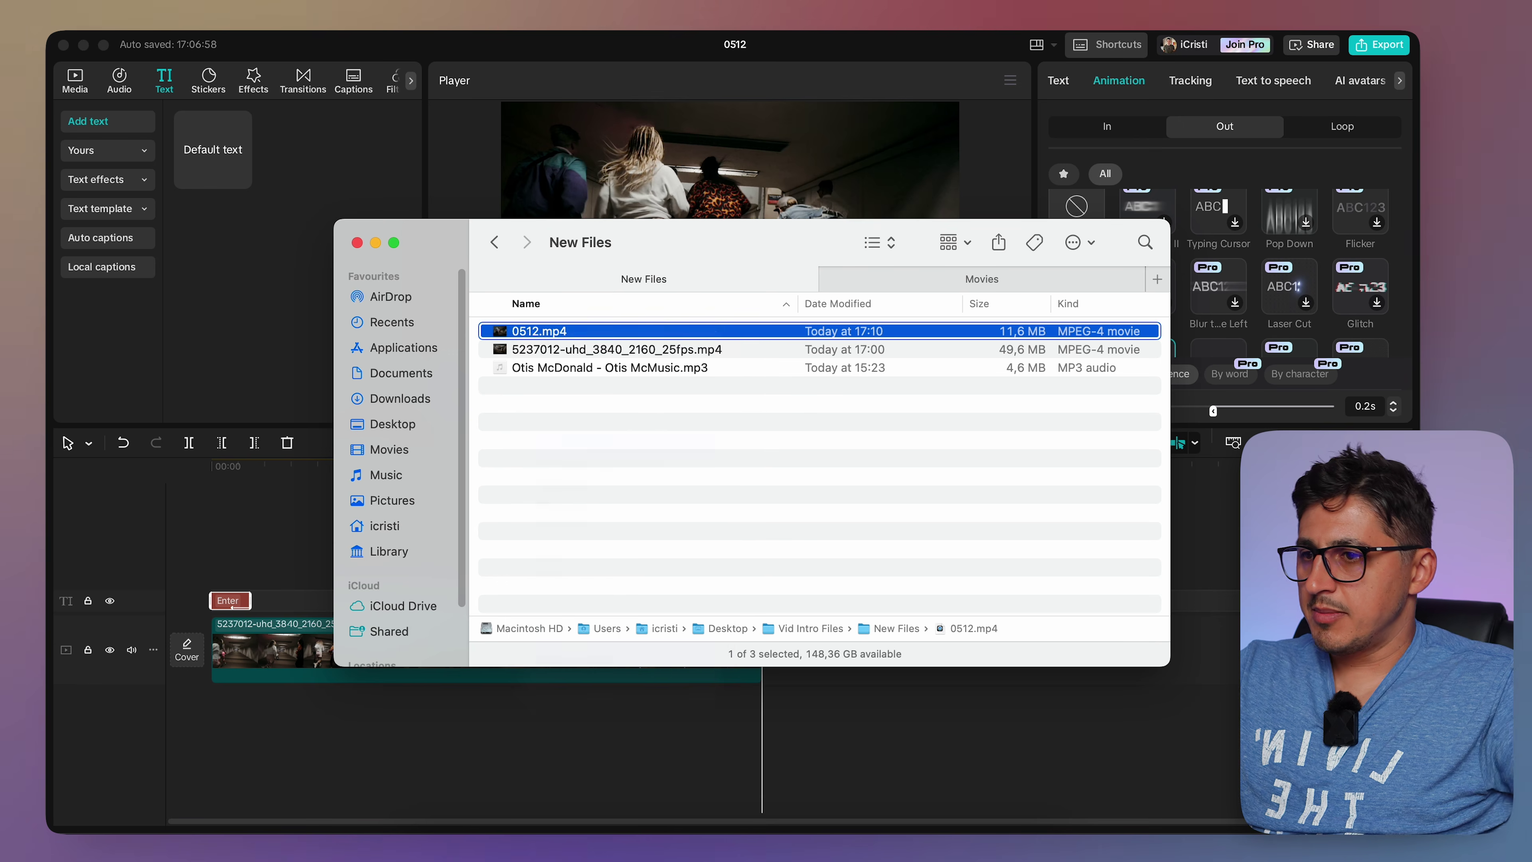
{"action": "key", "text": "Return"}
{"action": "key", "text": "Escape"}
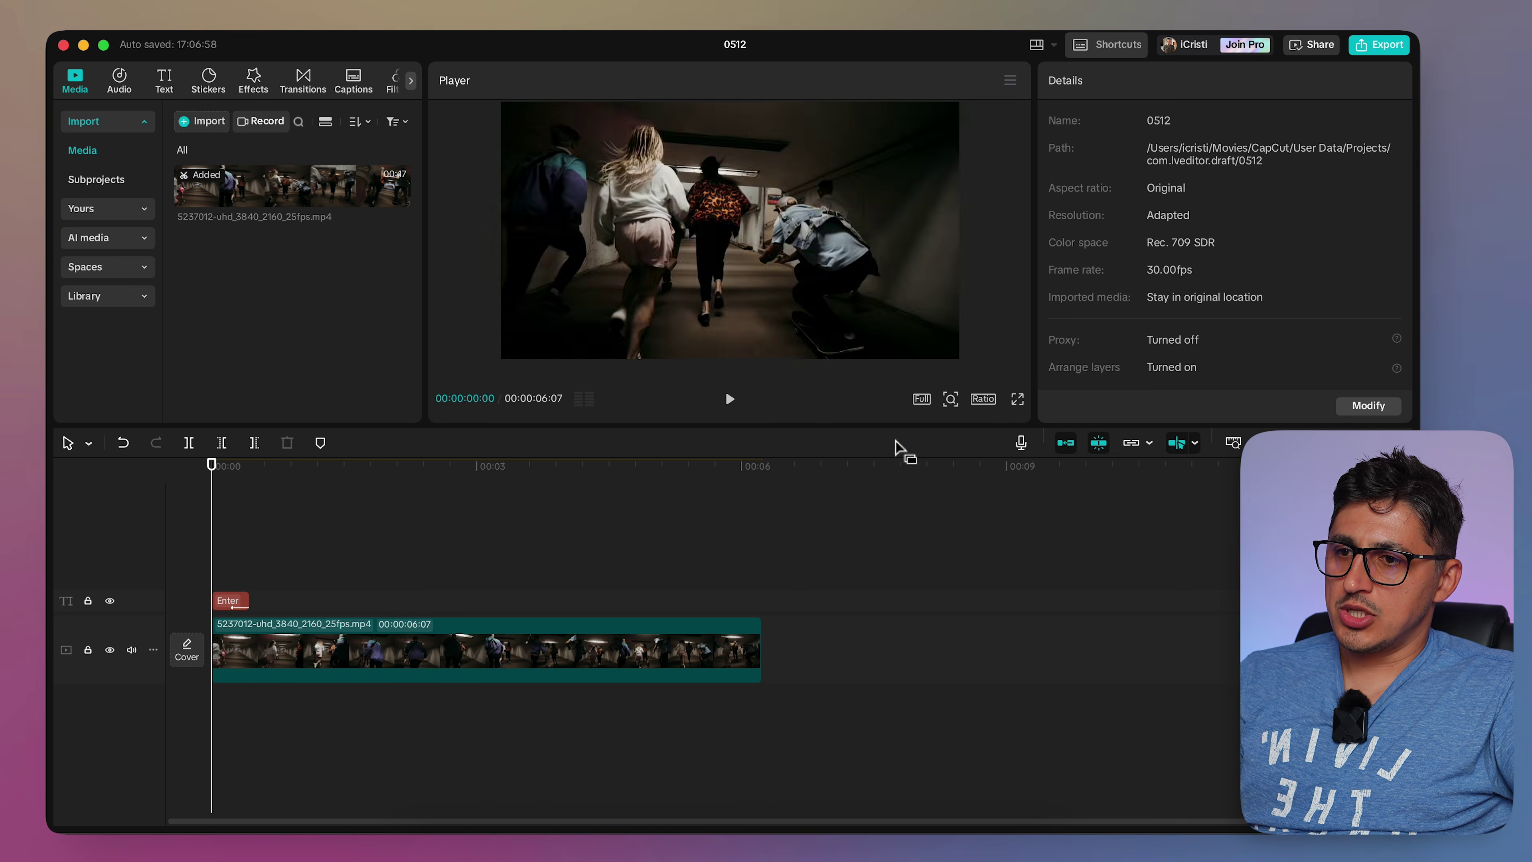
Change the project's aspect ratio to 9:16 and scale the video clip to 317% so it fills the vertical frame.
{"action": "left_click", "coordinate": [982, 399]}
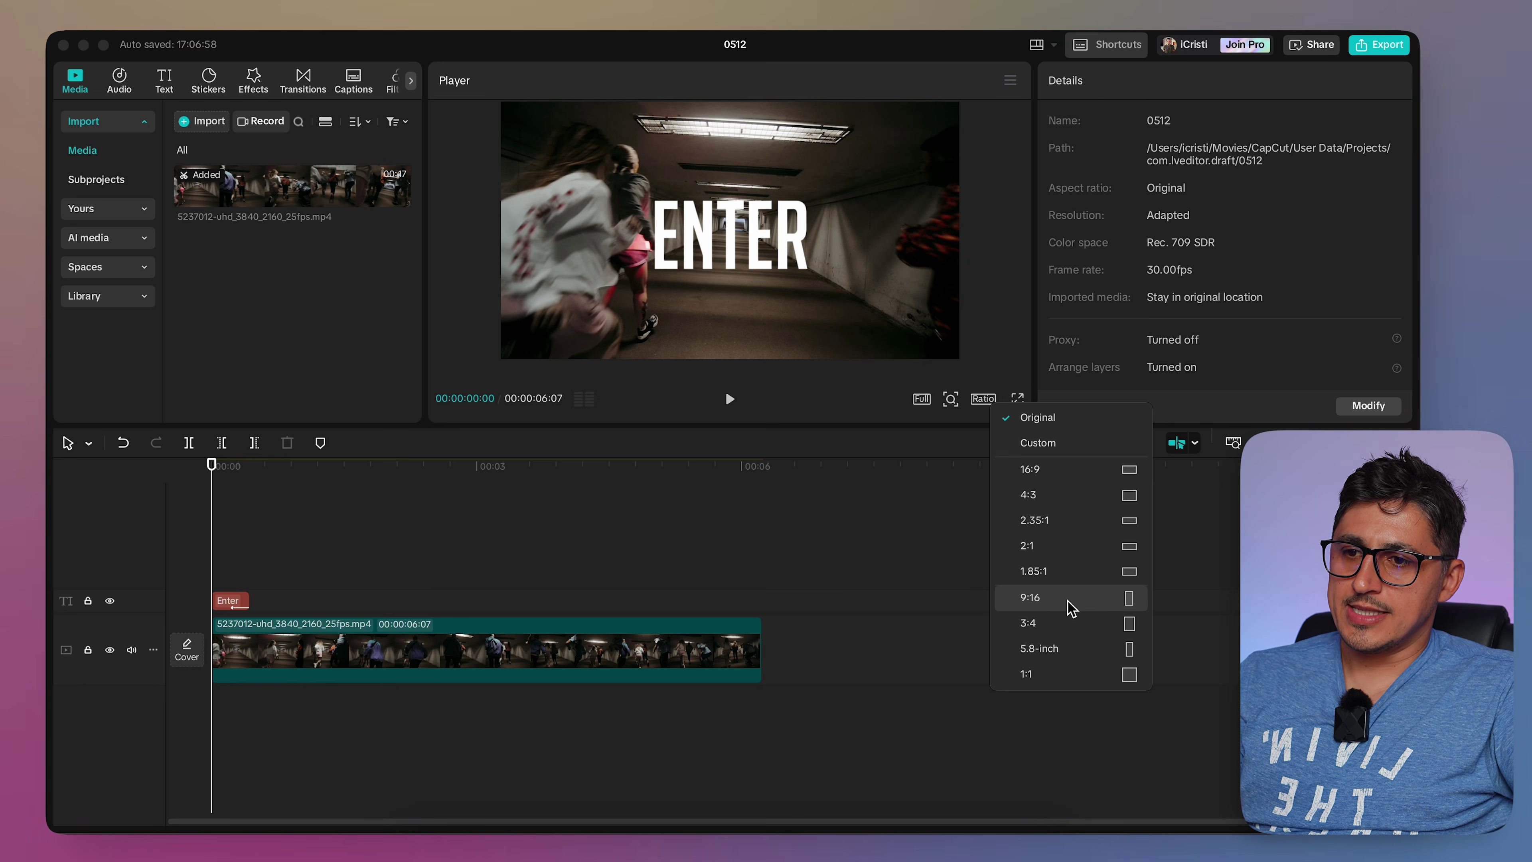
{"action": "left_click", "coordinate": [1090, 601]}
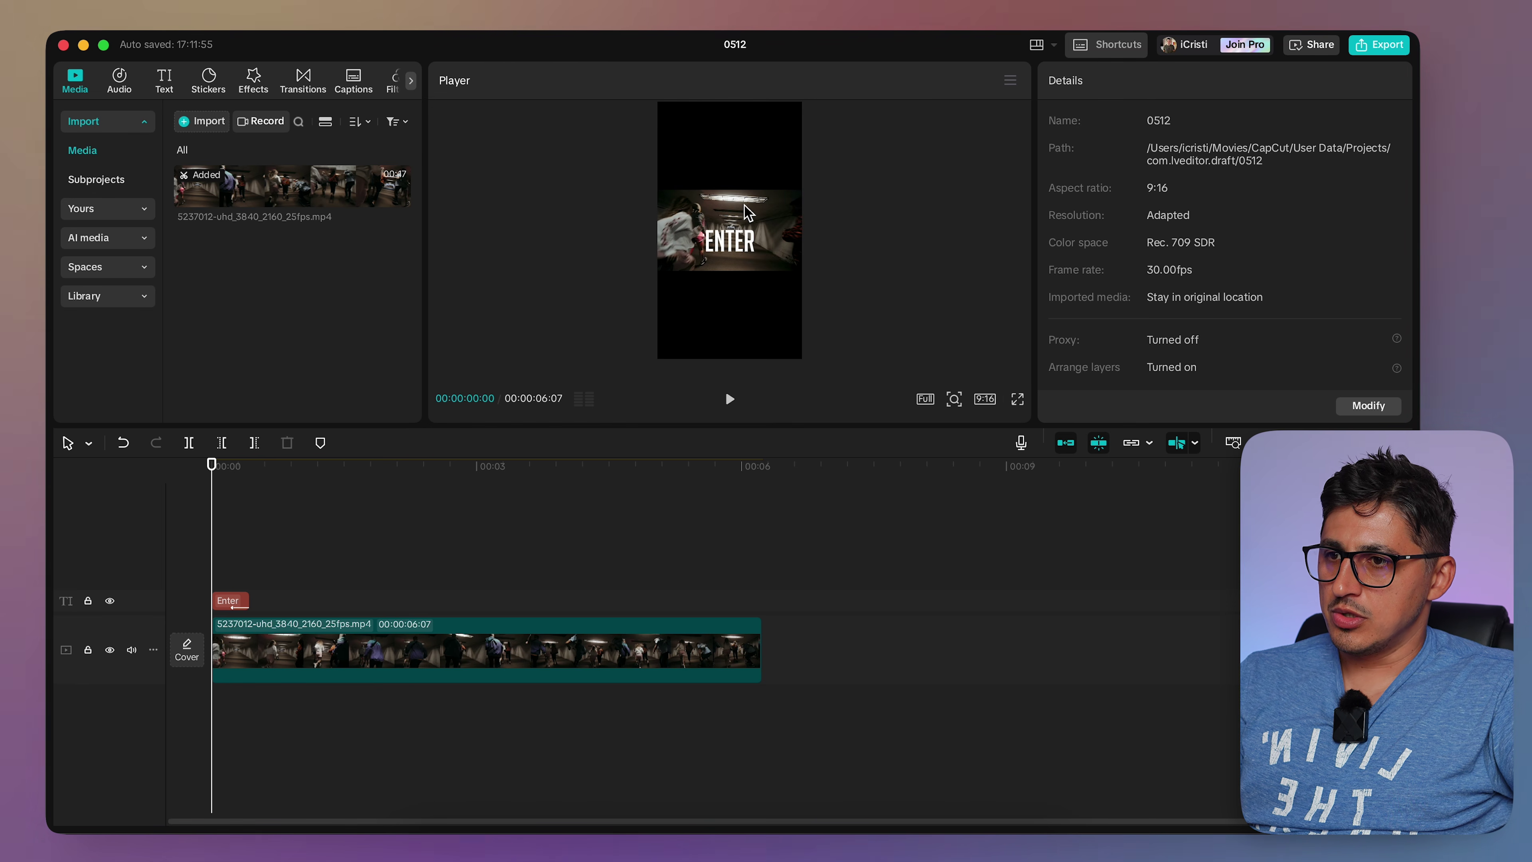
{"action": "left_click", "coordinate": [356, 654]}
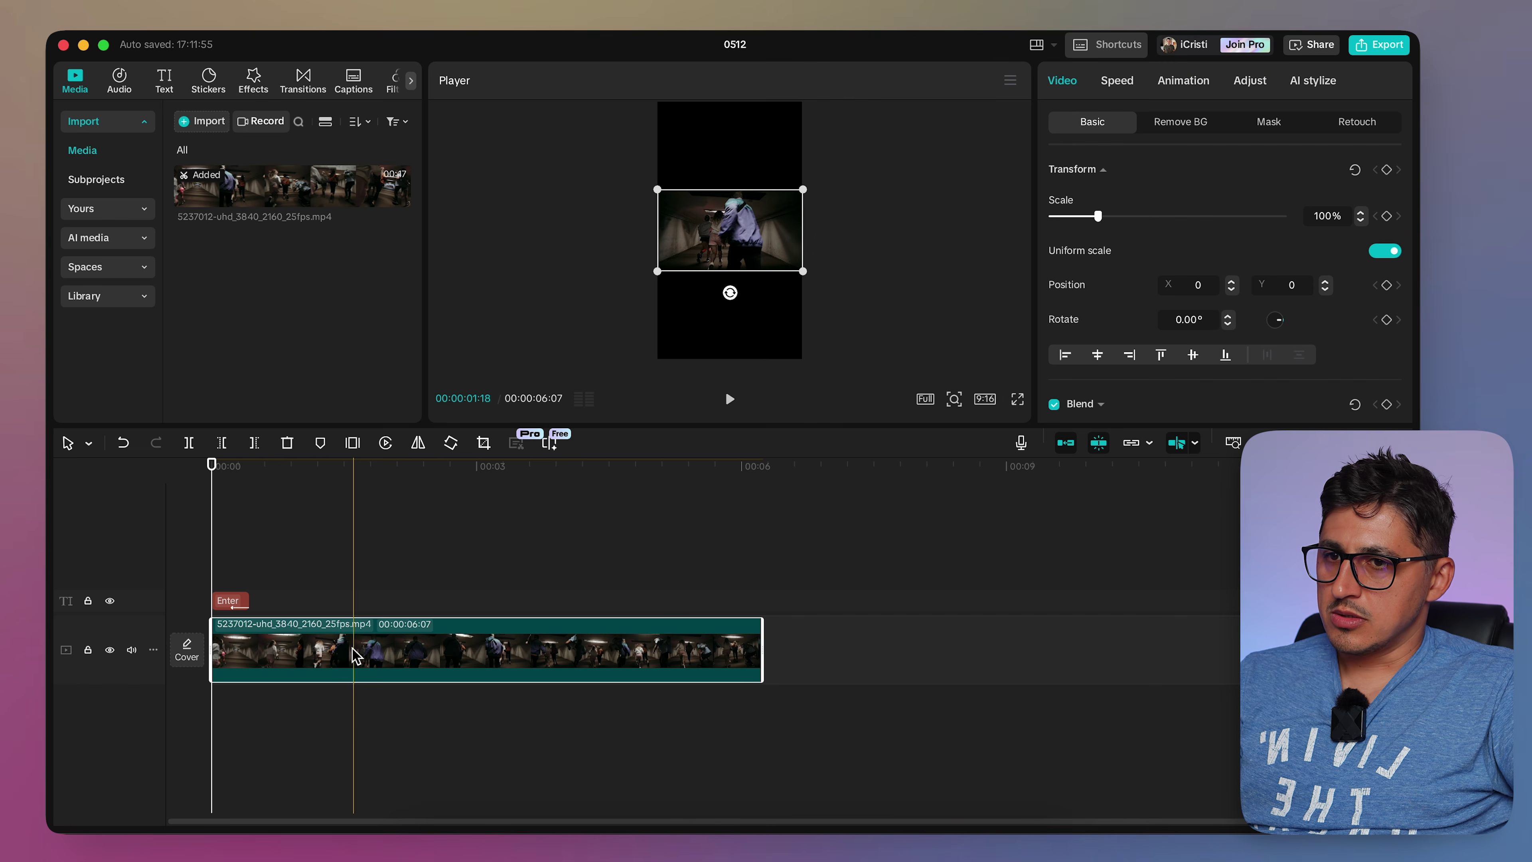
{"action": "left_click_drag", "start_coordinate": [1099, 218], "coordinate": [1200, 219]}
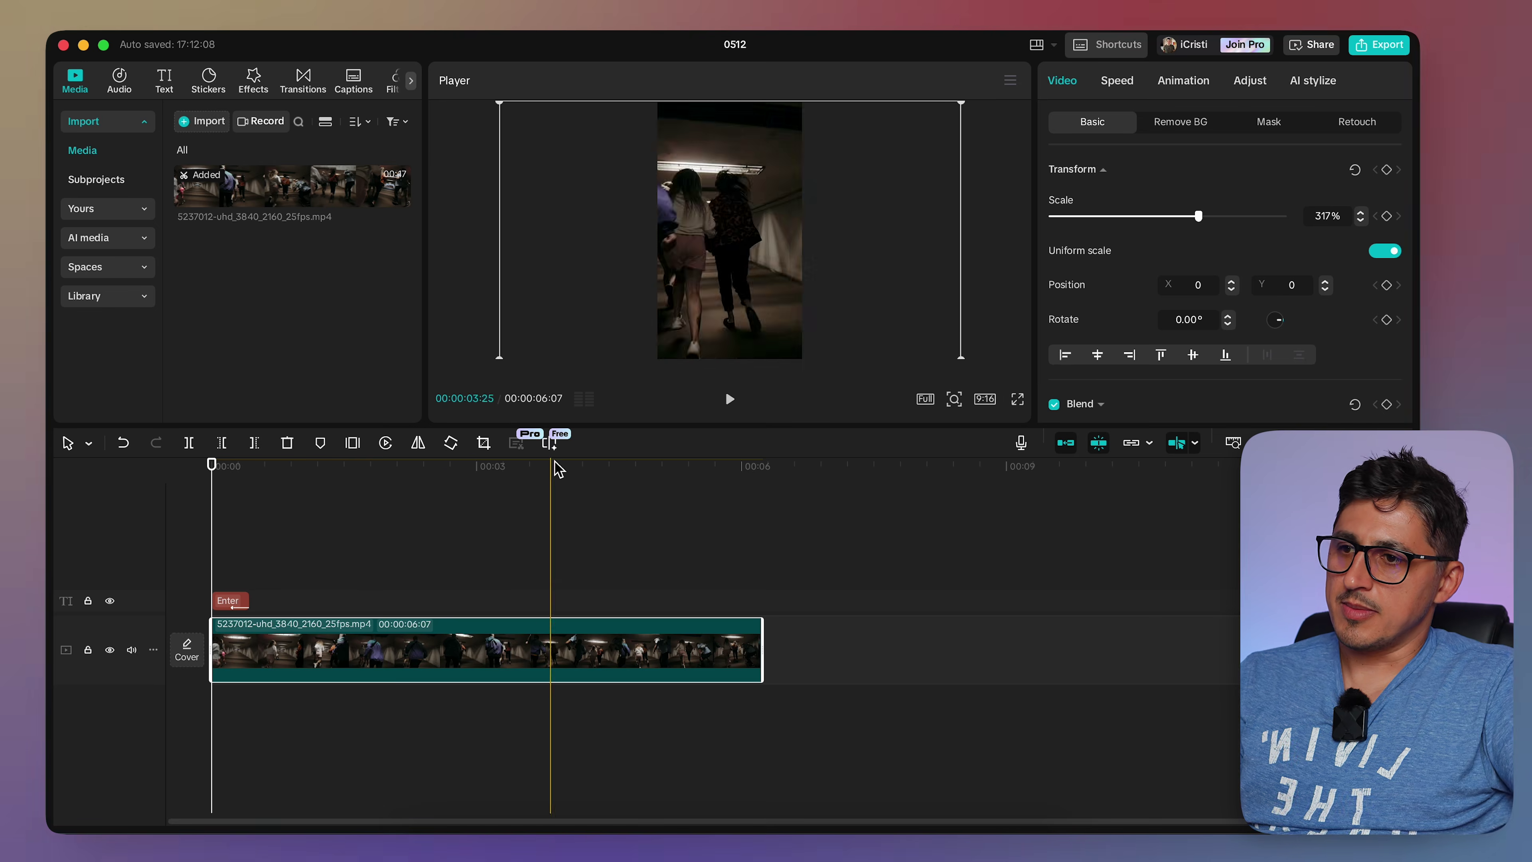
Play the vertical video to check its framing, and deselect the clip.
{"action": "left_click", "coordinate": [729, 399]}
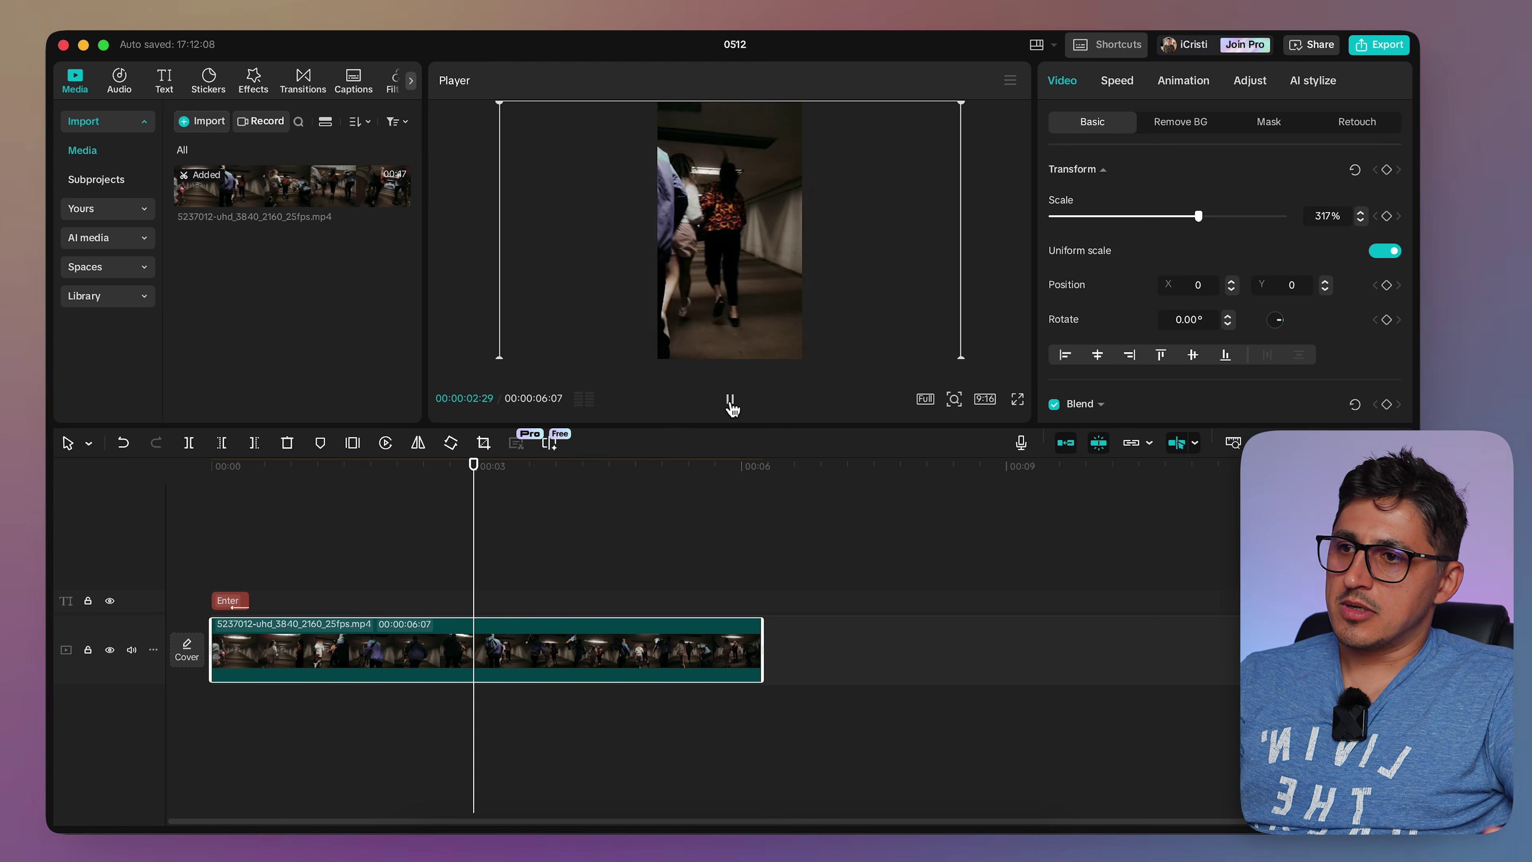
{"action": "left_click", "coordinate": [729, 400]}
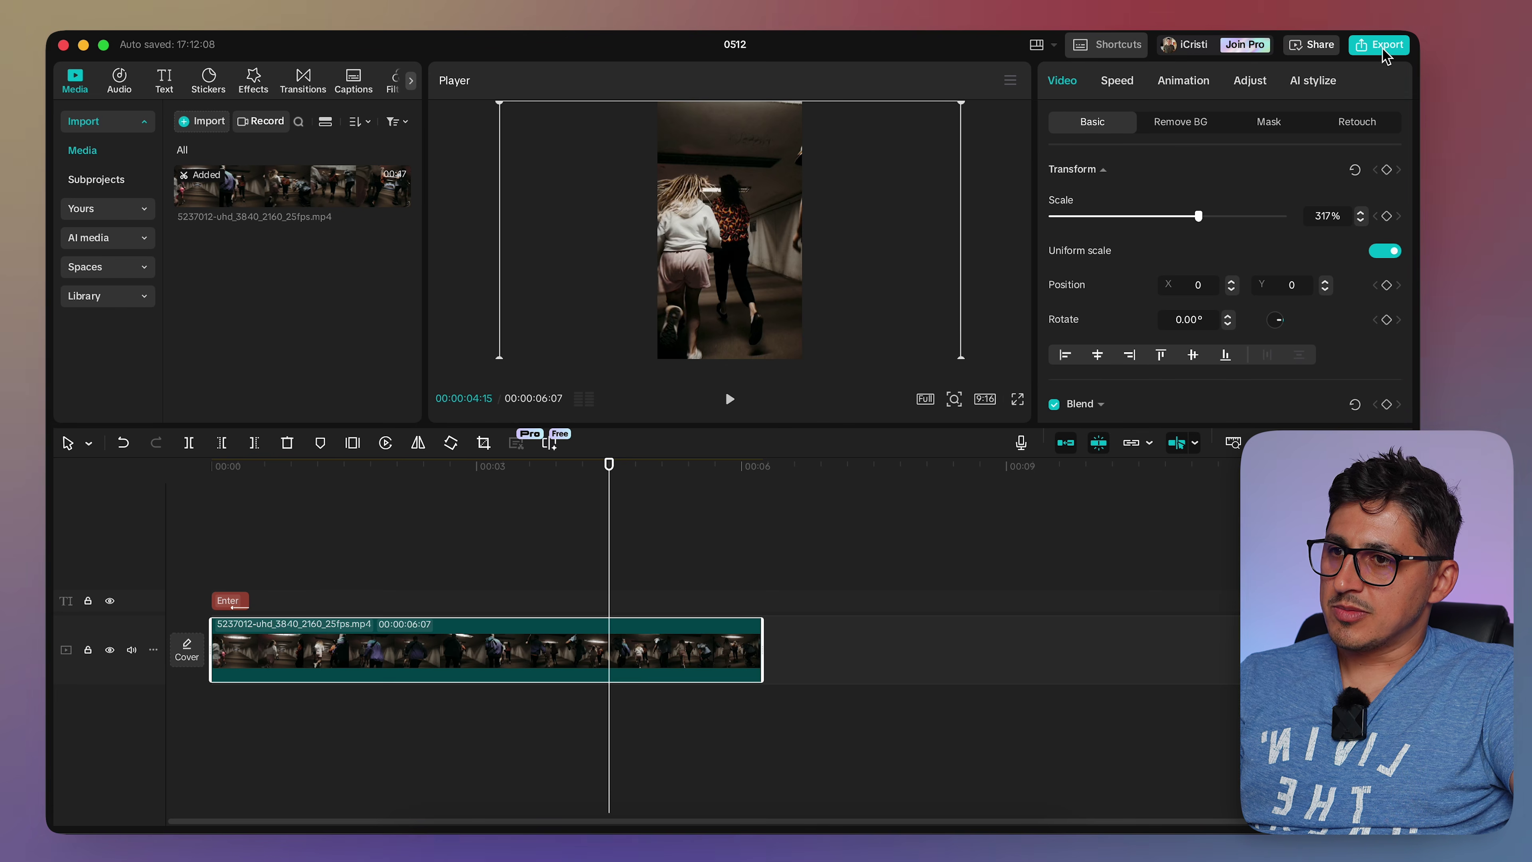
{"action": "left_click", "coordinate": [1000, 187]}
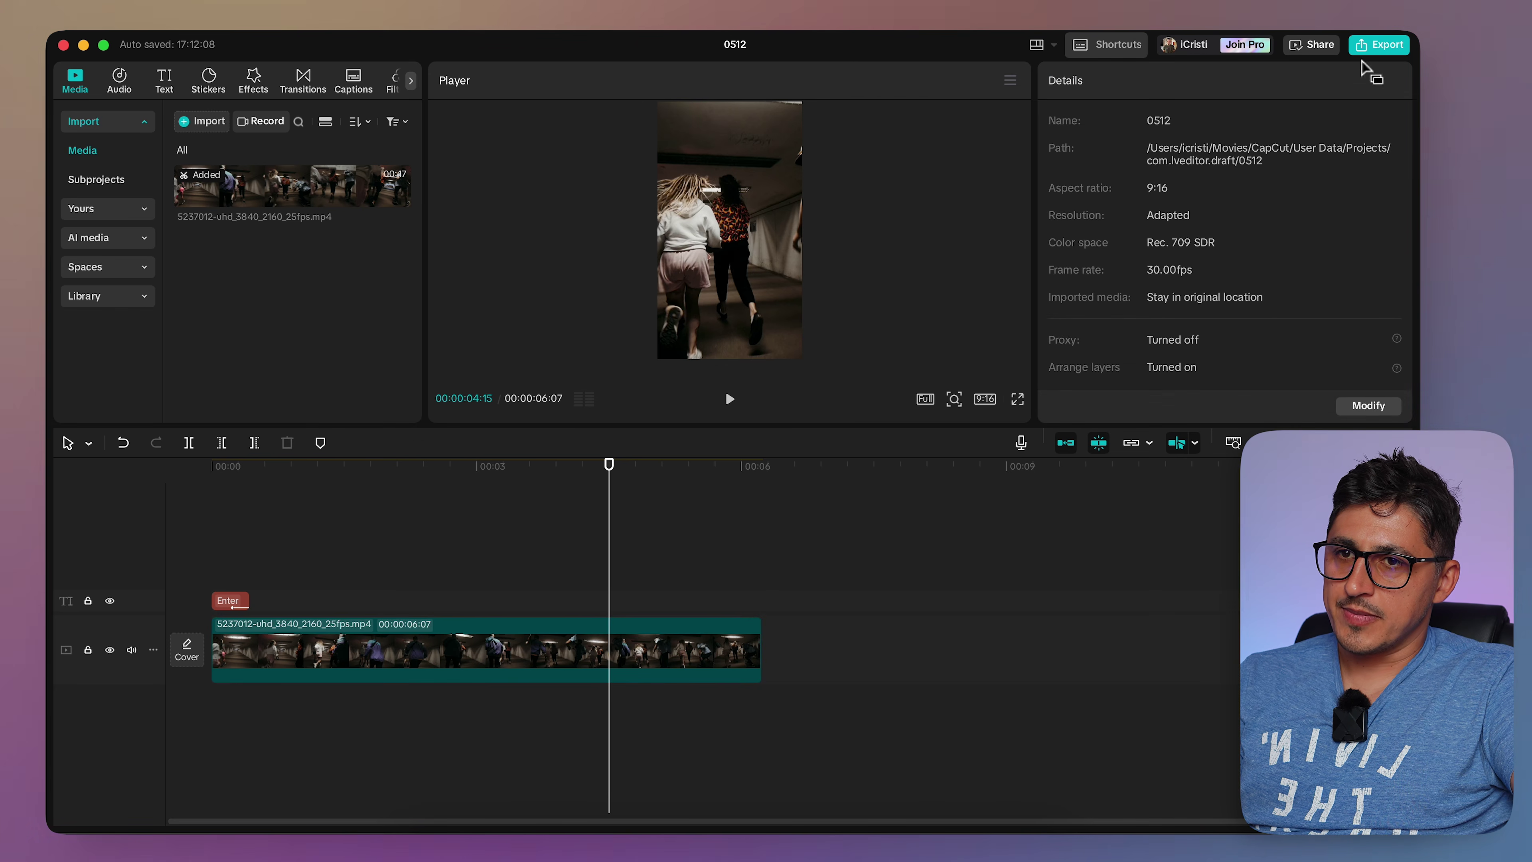
Export the vertical video at 1080P as an H.264 mp4 named 0512 into the Vid Intro Files folder.
{"action": "left_click", "coordinate": [1381, 45]}
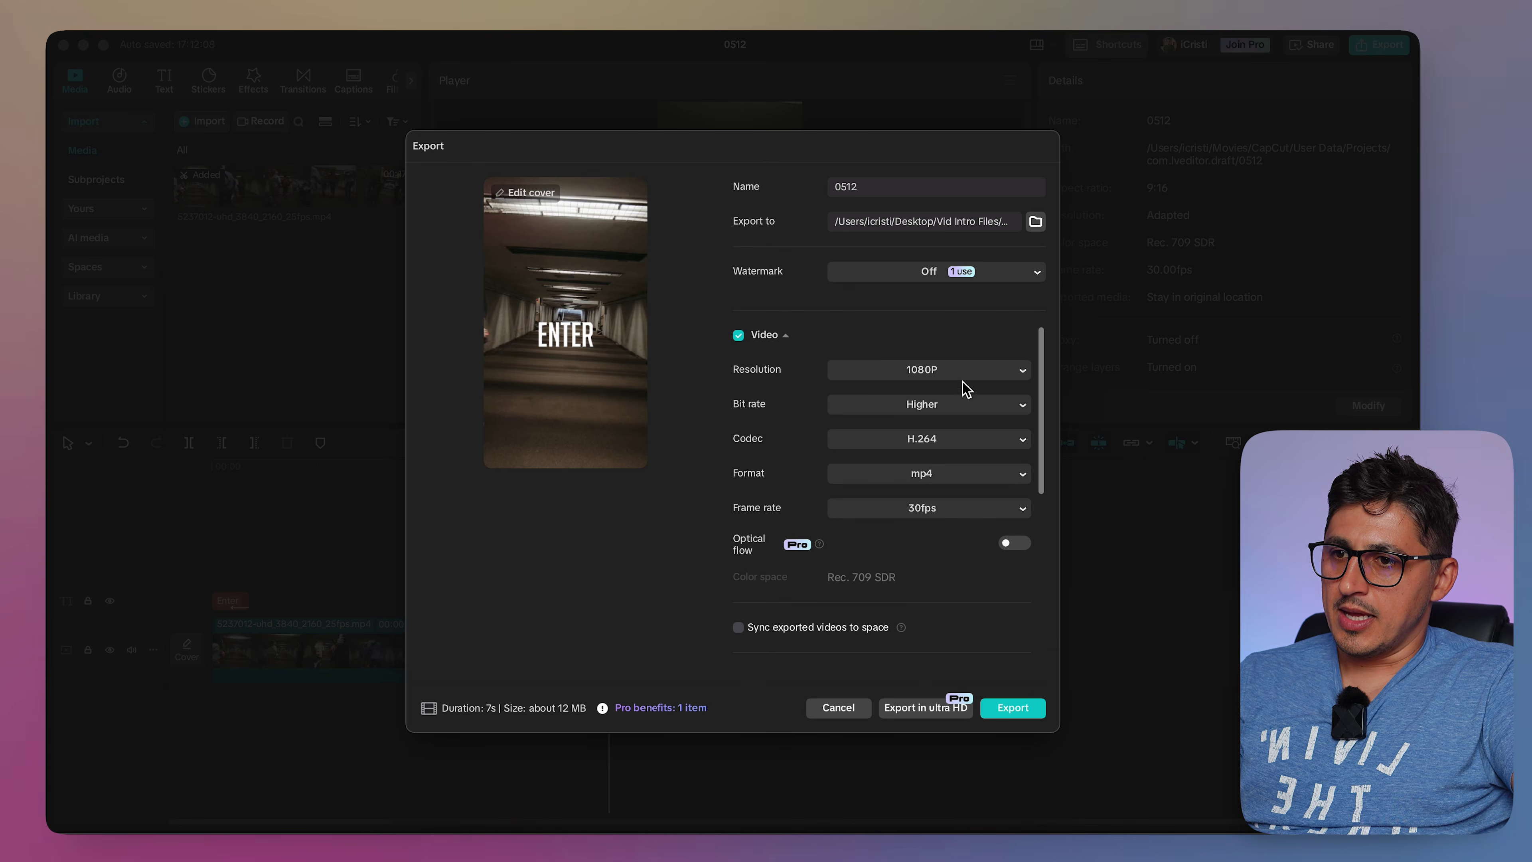
{"action": "left_click", "coordinate": [964, 379]}
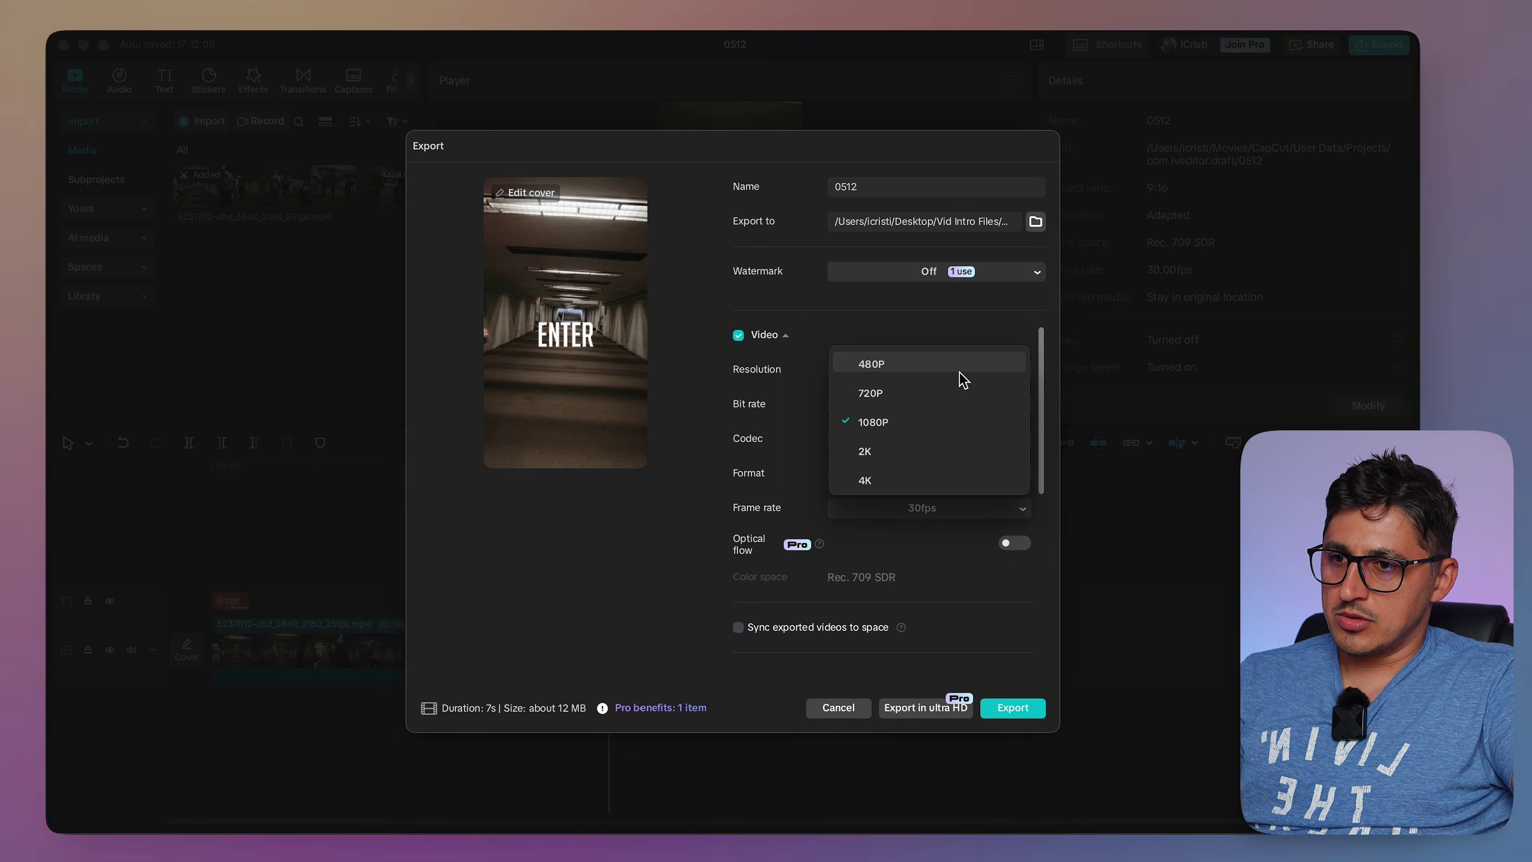
{"action": "left_click", "coordinate": [874, 425]}
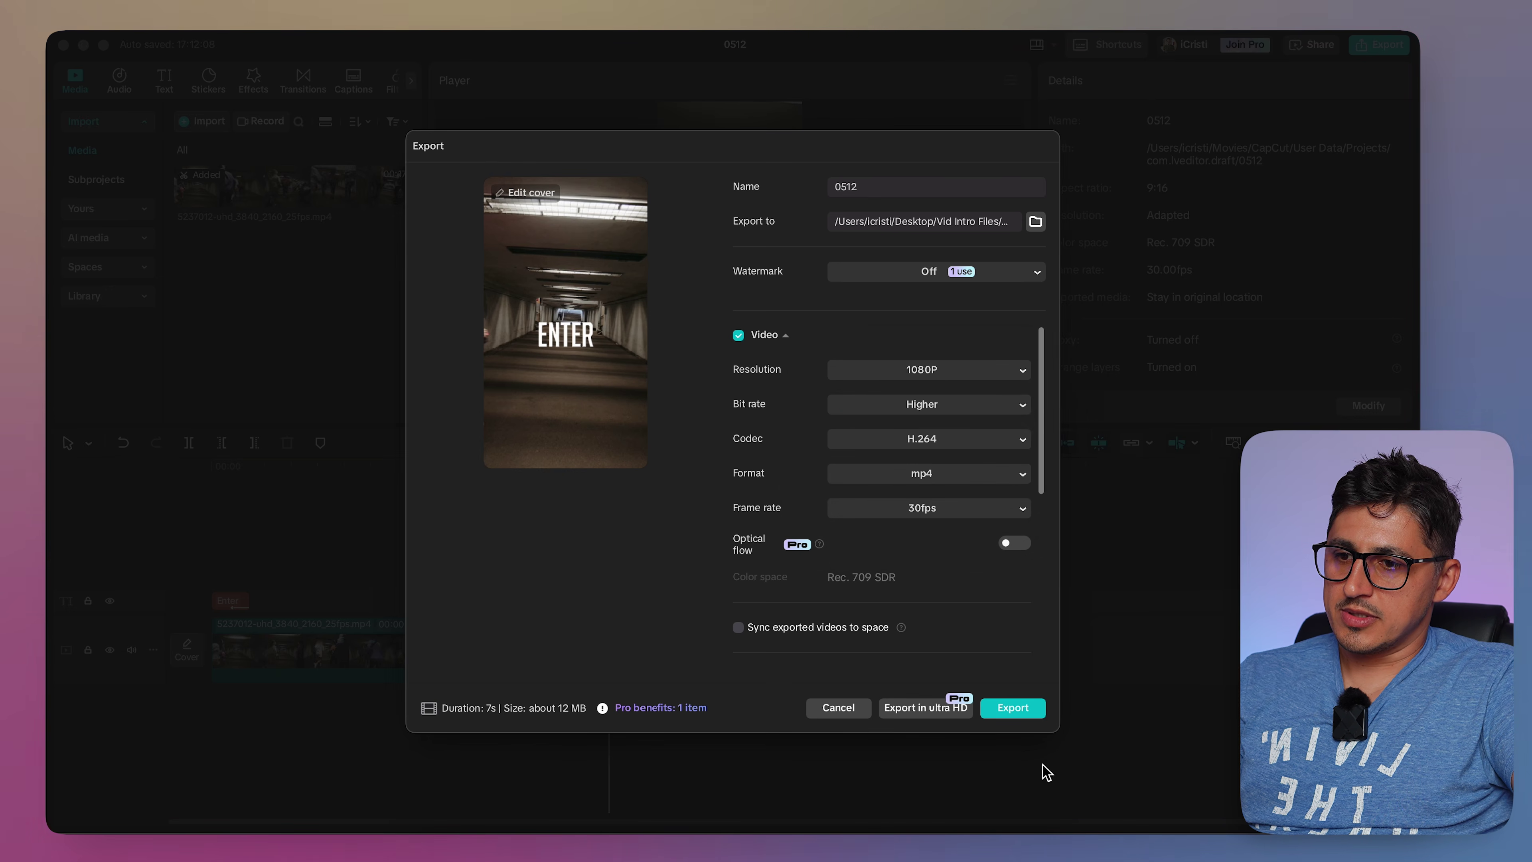
{"action": "left_click", "coordinate": [1023, 713]}
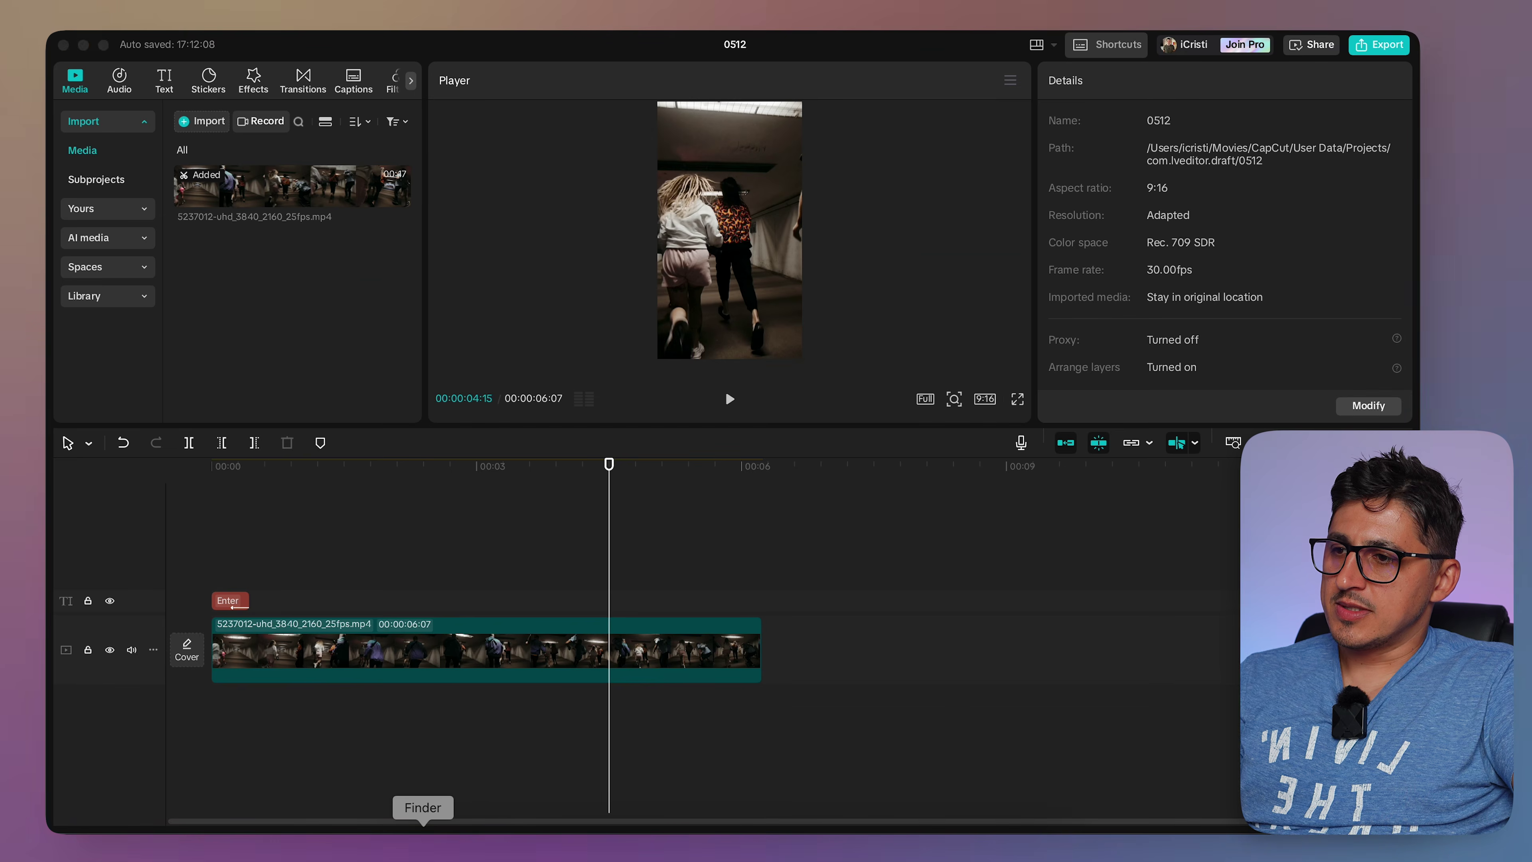
Switch to the New Files folder in Finder and rename 0512.mp4 as Moble_intro.mp4.
{"action": "left_click", "coordinate": [424, 845]}
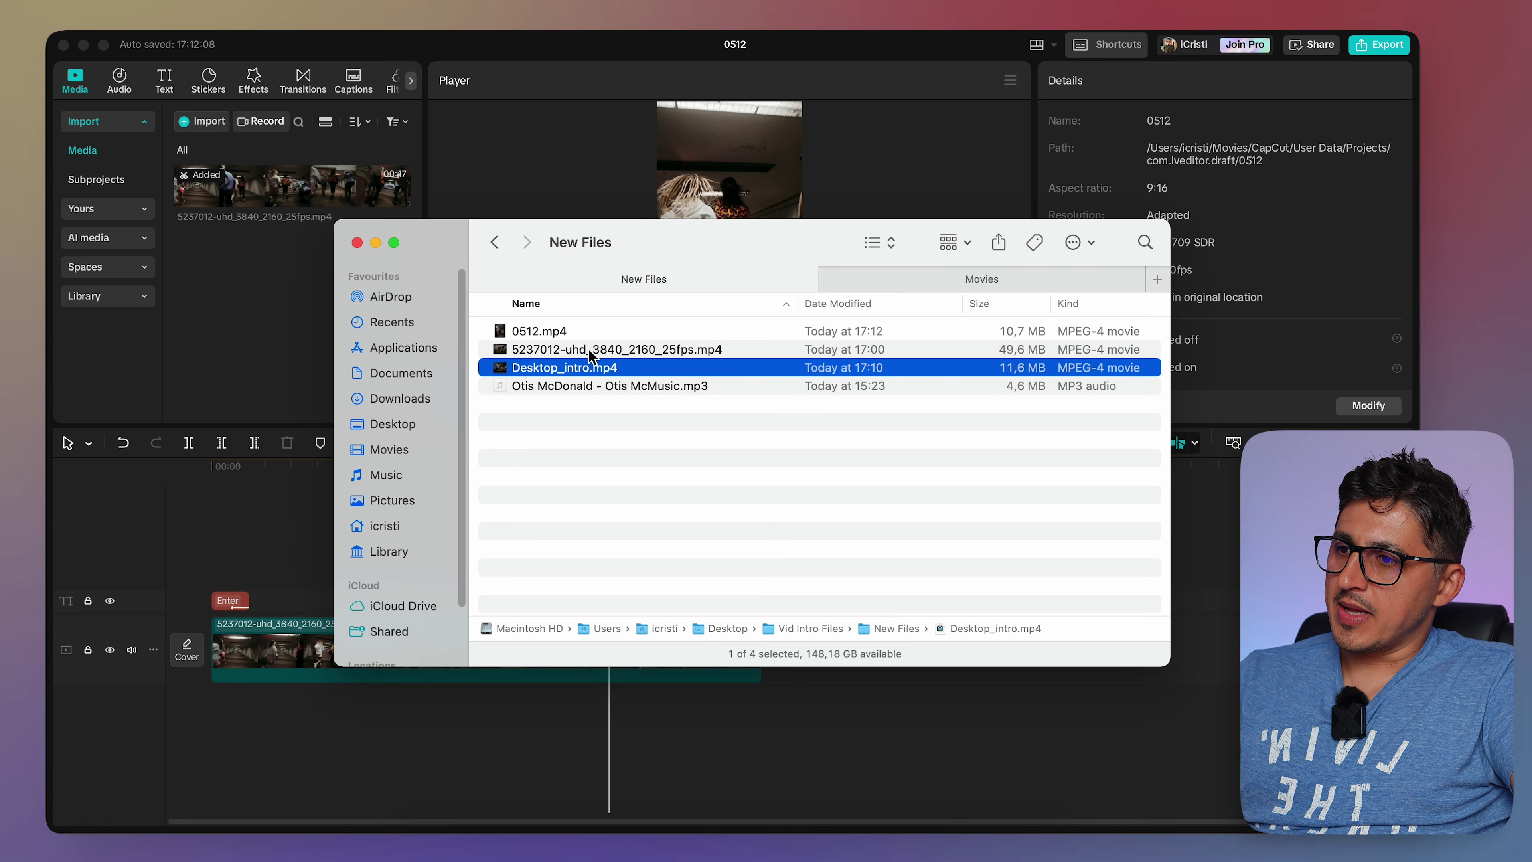
{"action": "right_click", "coordinate": [534, 339]}
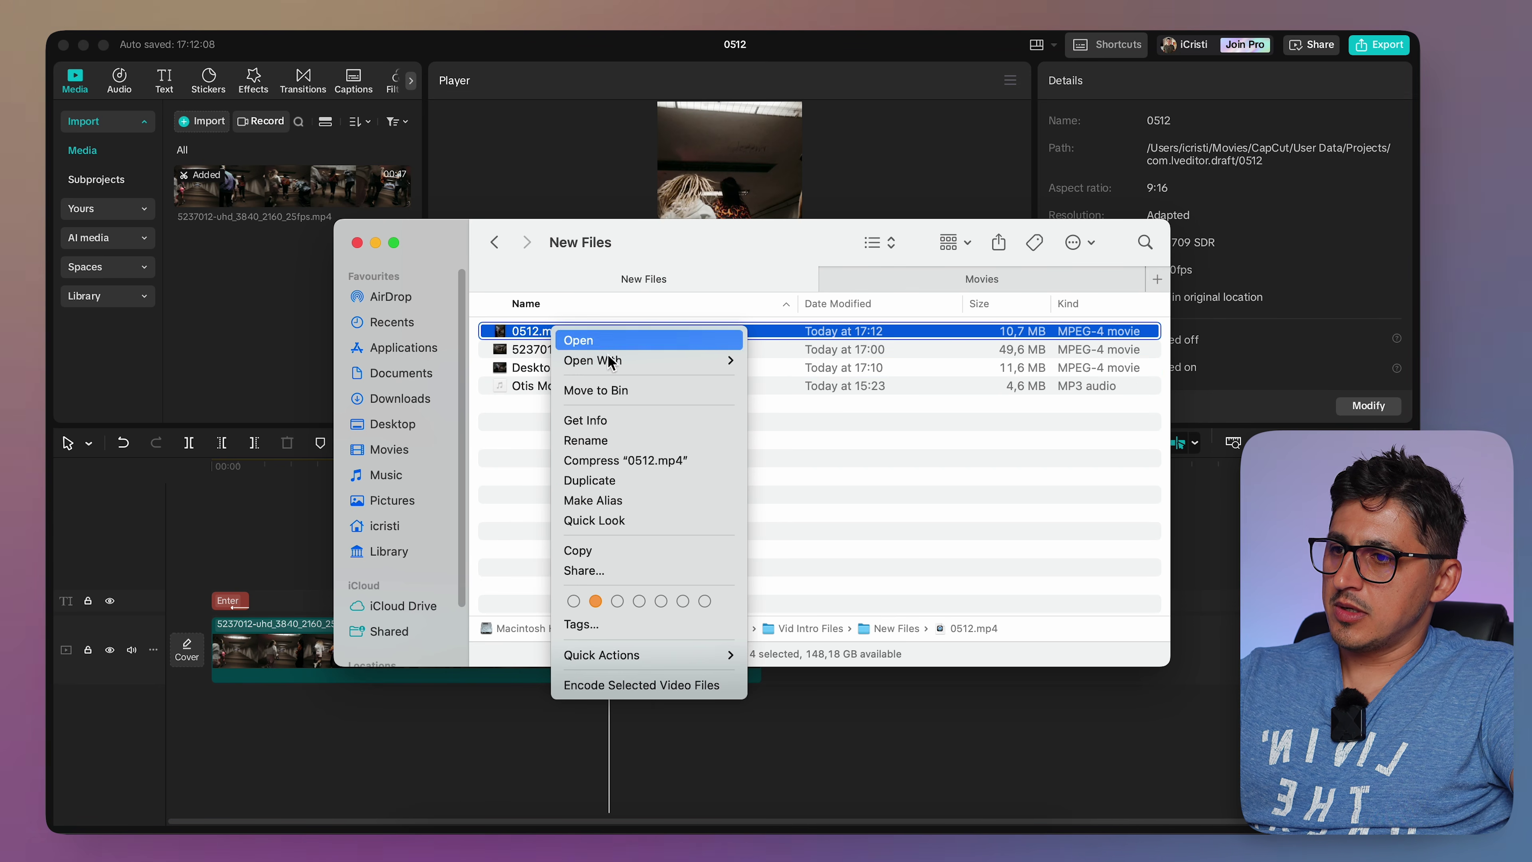
{"action": "left_click", "coordinate": [603, 442]}
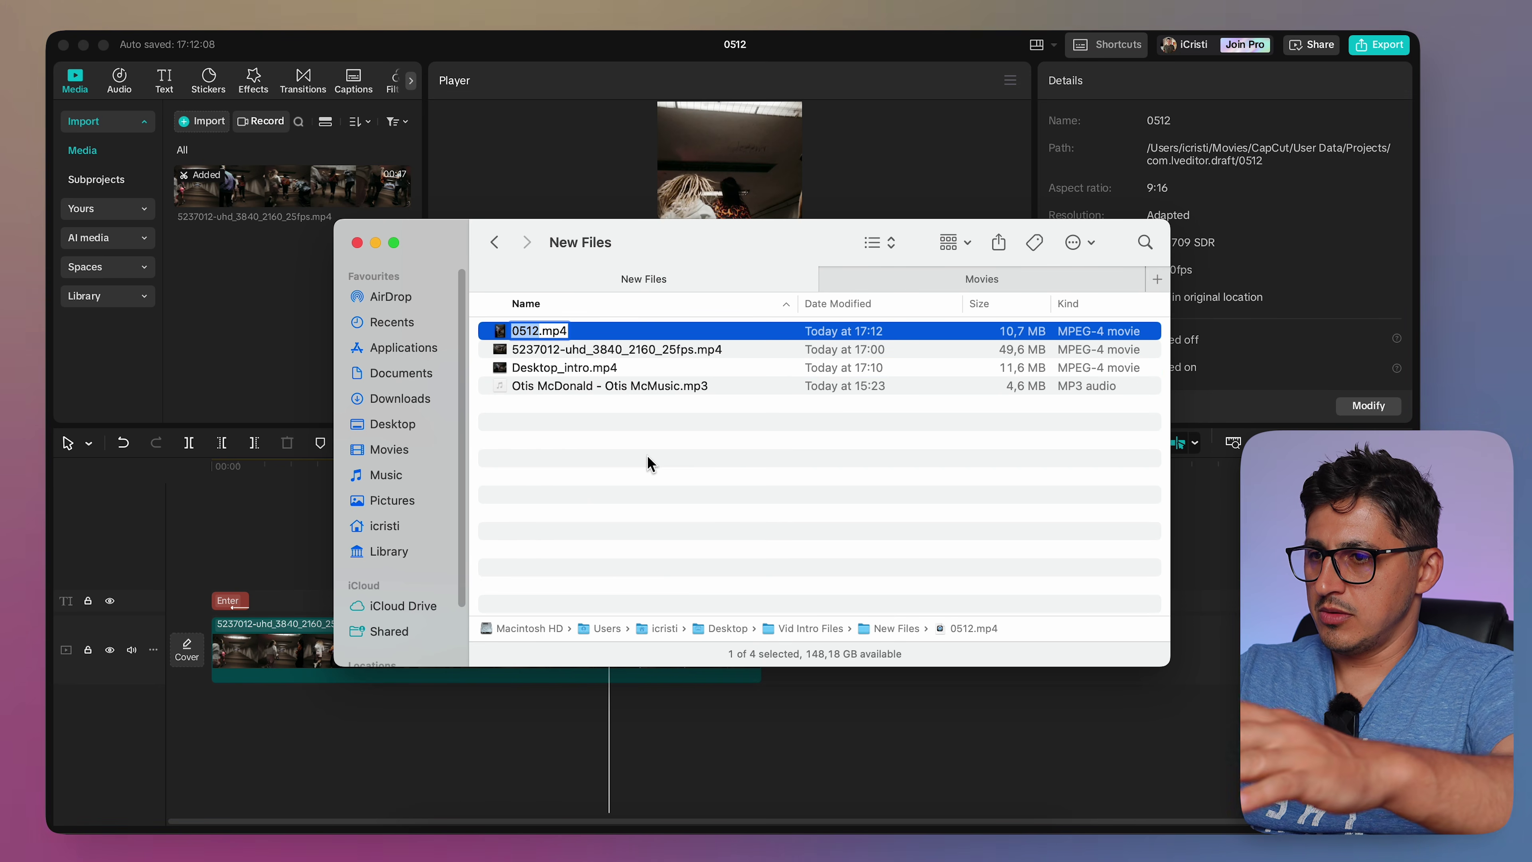
{"action": "type", "text": "Moble"}
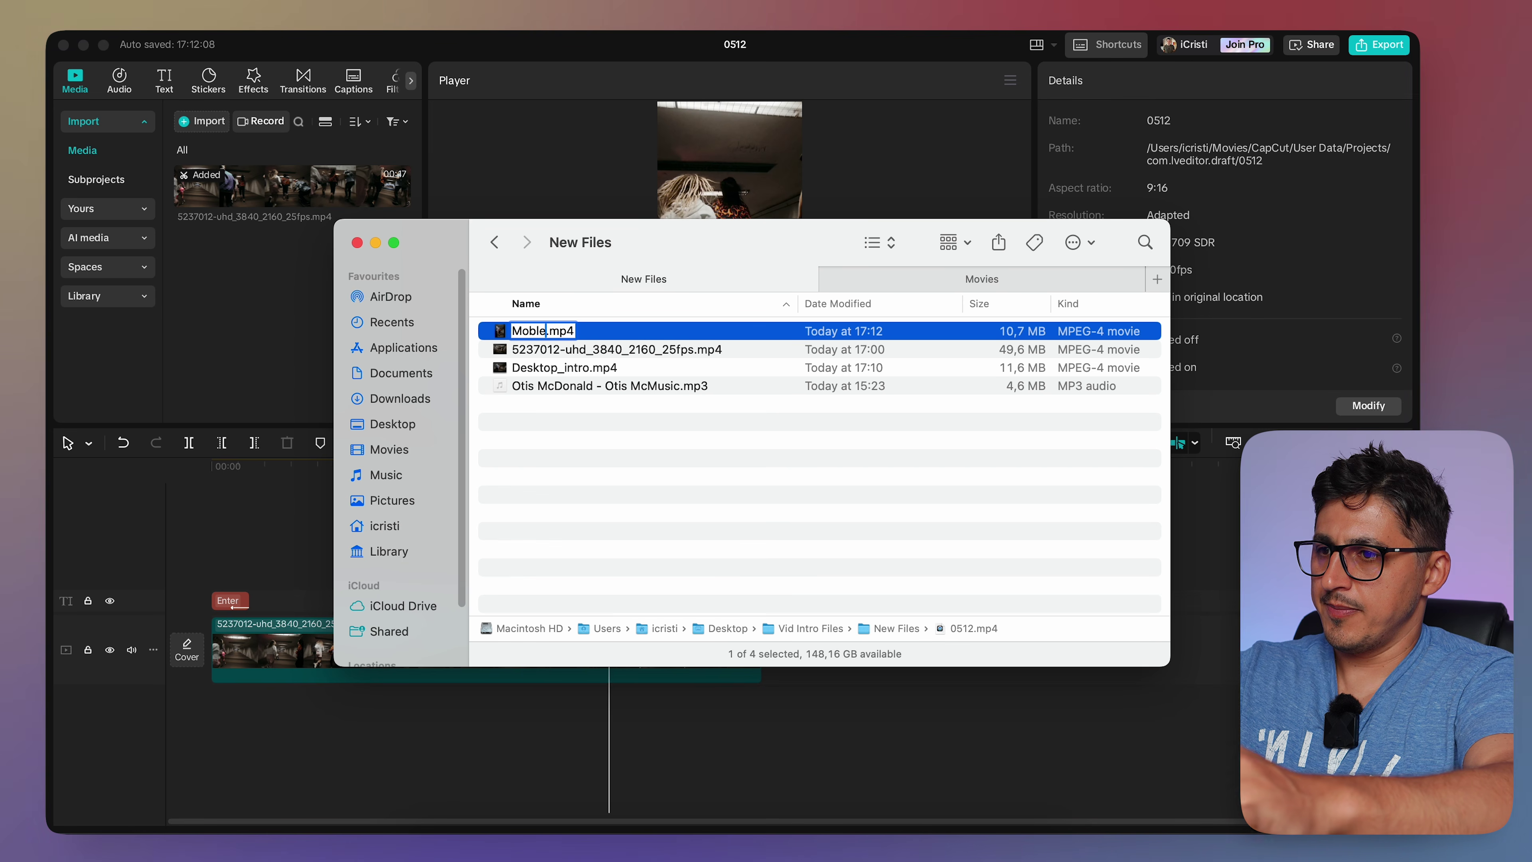
{"action": "type", "text": "_intro"}
{"action": "key", "text": "Return"}
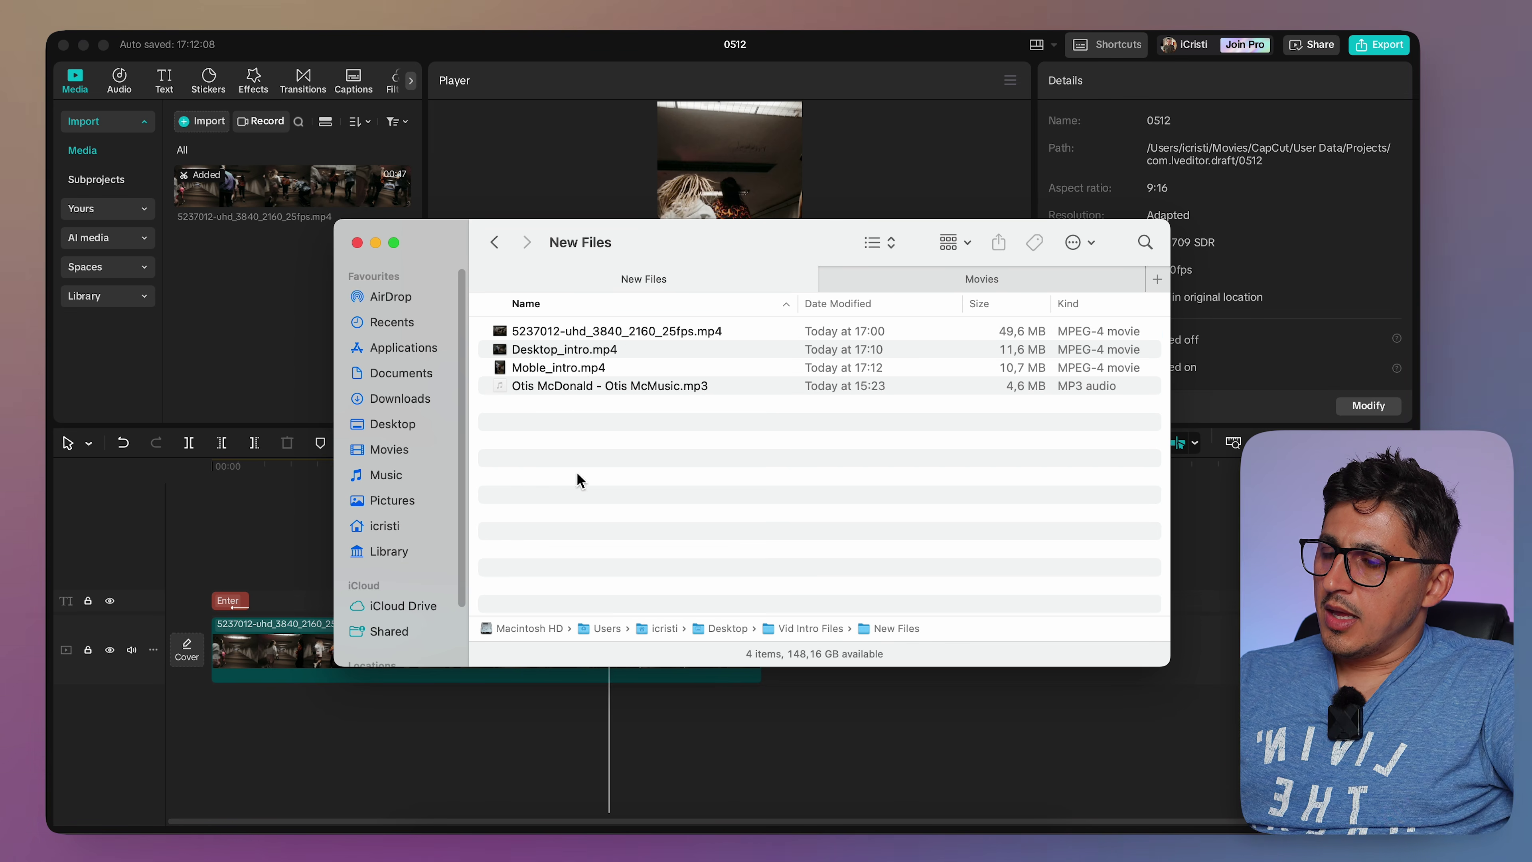
Preview Moble_intro.mp4 in Finder and close the preview.
{"action": "left_click", "coordinate": [577, 368]}
{"action": "key", "text": "space"}
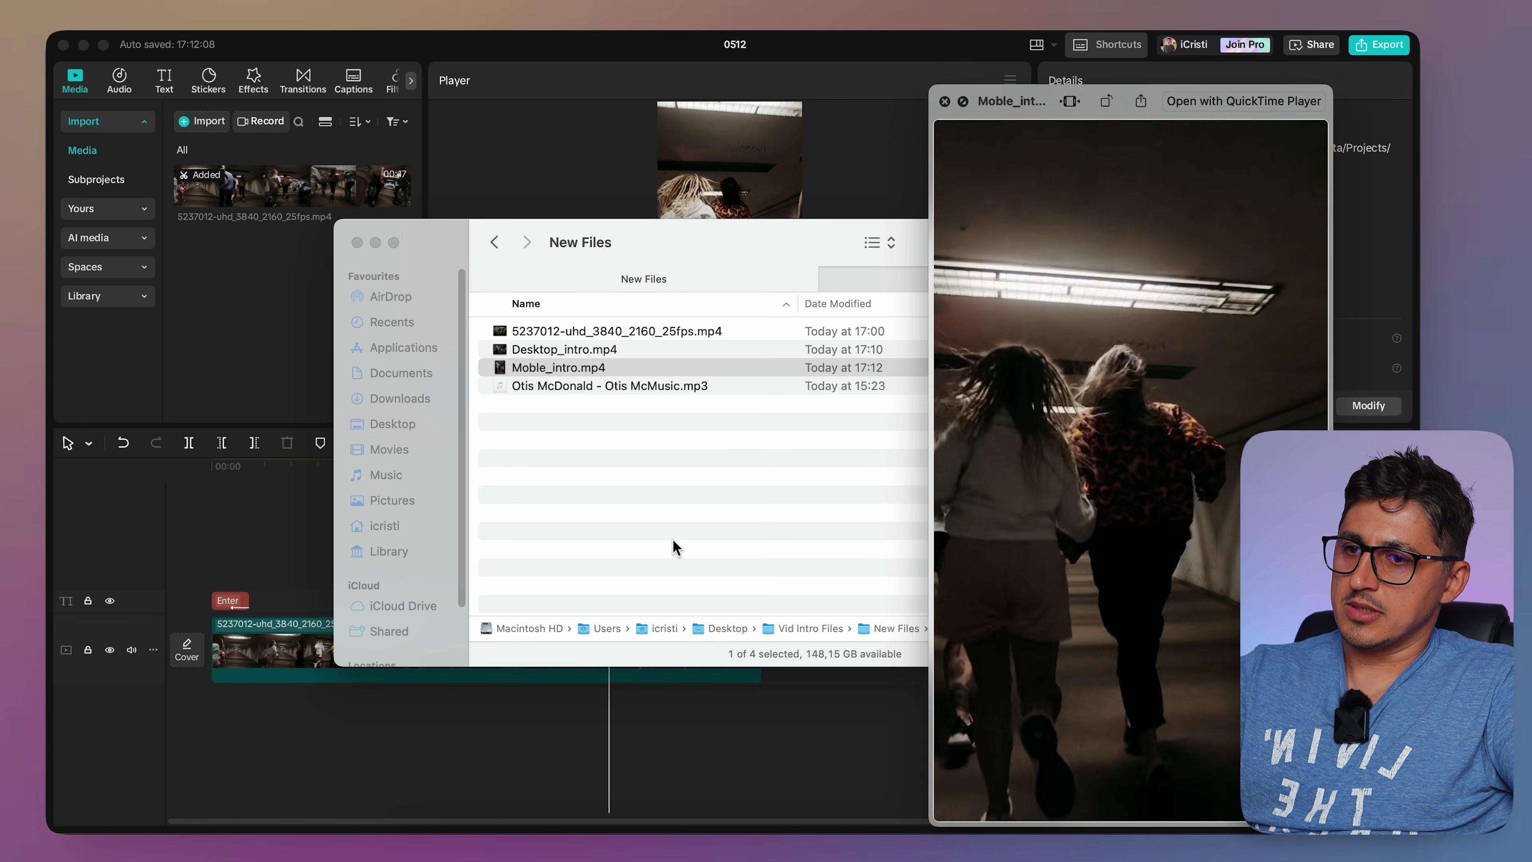
{"action": "left_click", "coordinate": [673, 539]}
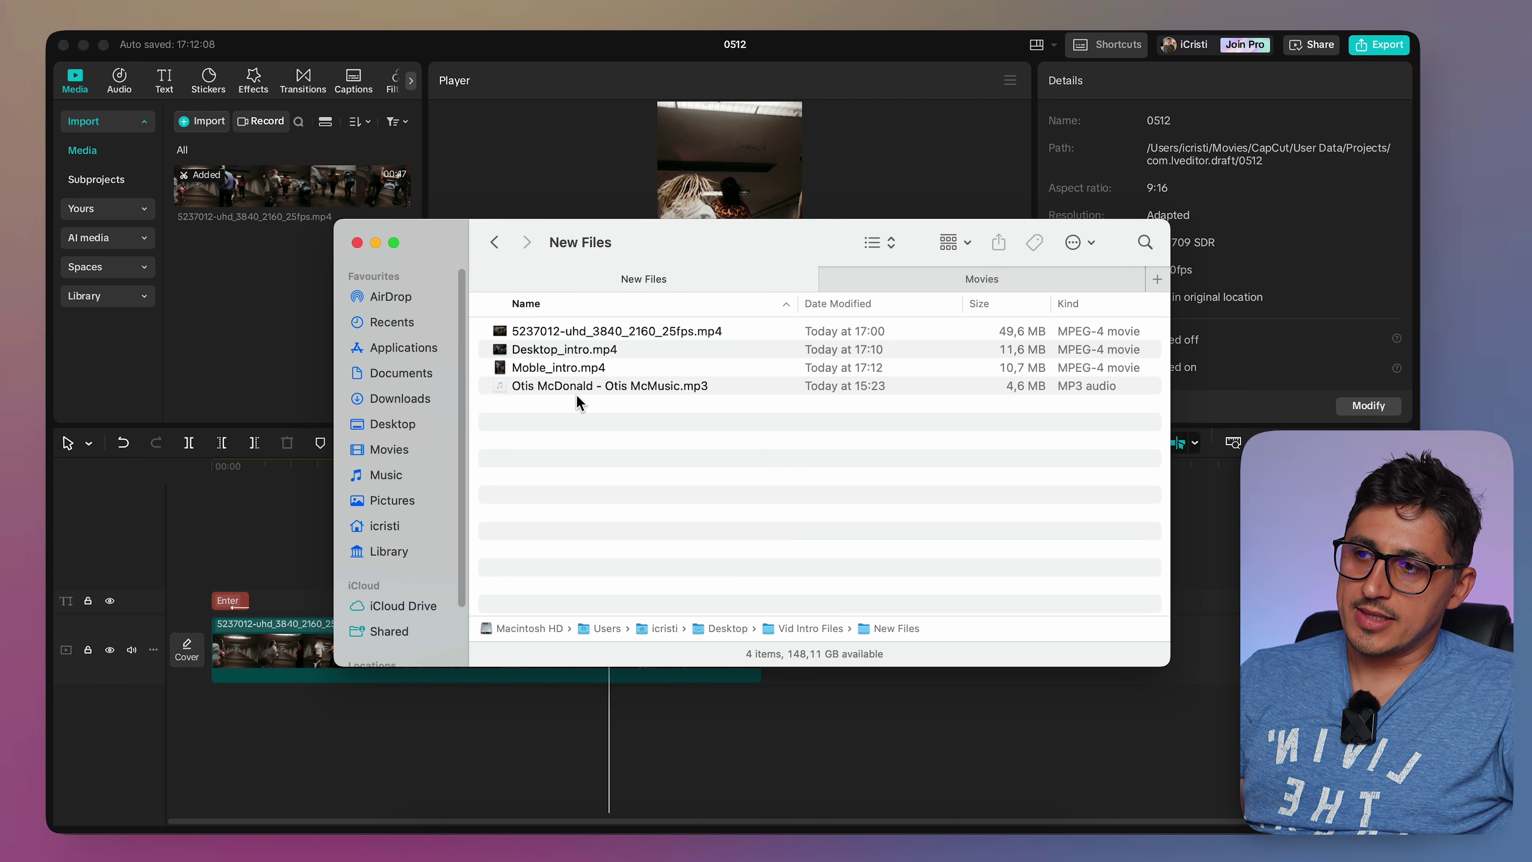
Switch to the browser's mp3cut.net Audio Cutter and open the Otis McDonald - Otis McMusic.mp3 file there.
{"action": "left_click", "coordinate": [579, 386]}
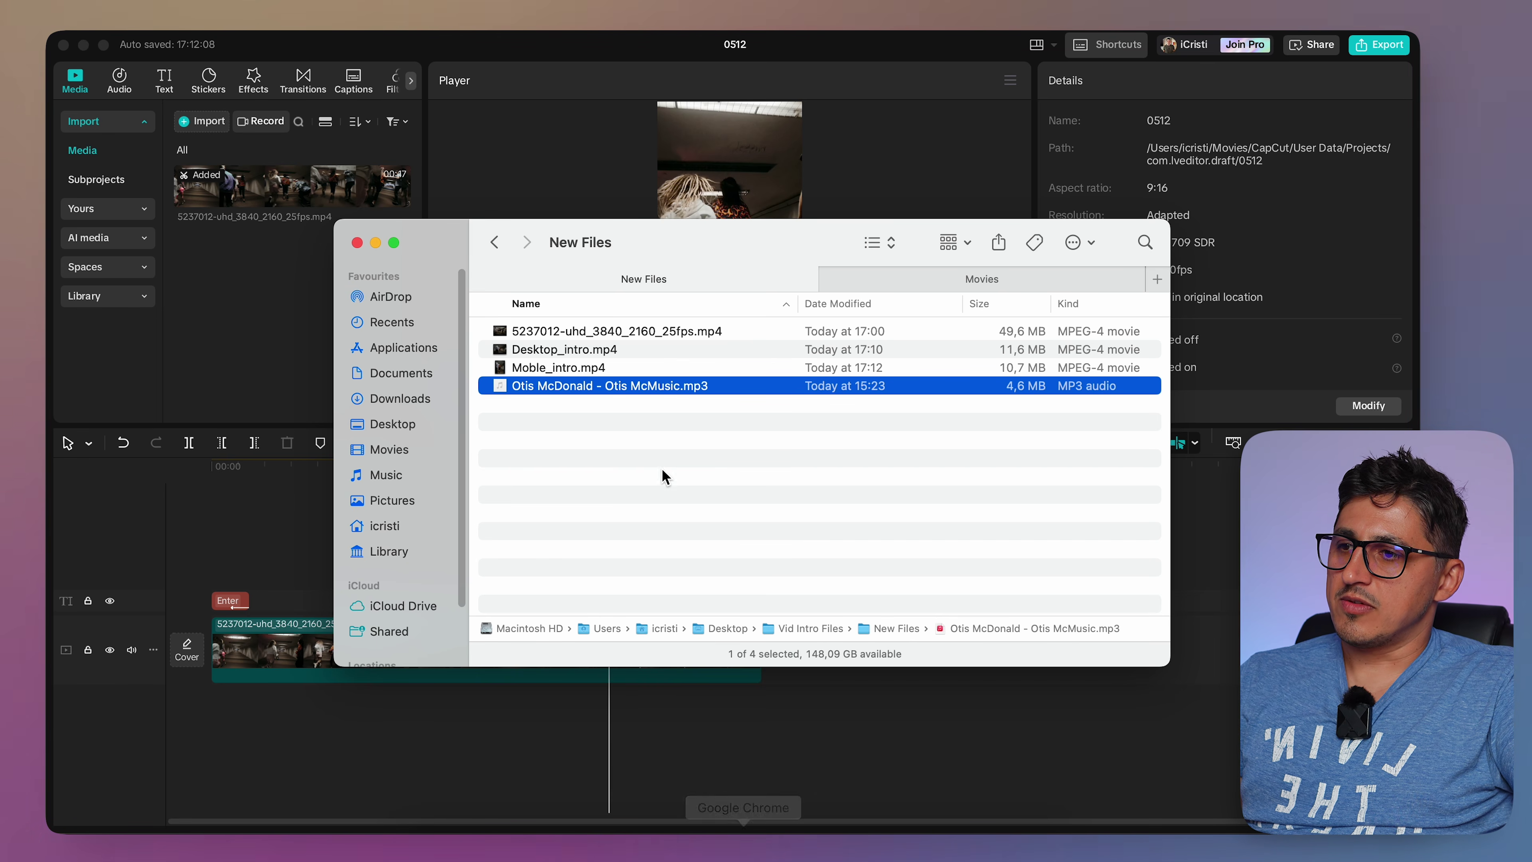
{"action": "left_click", "coordinate": [743, 848]}
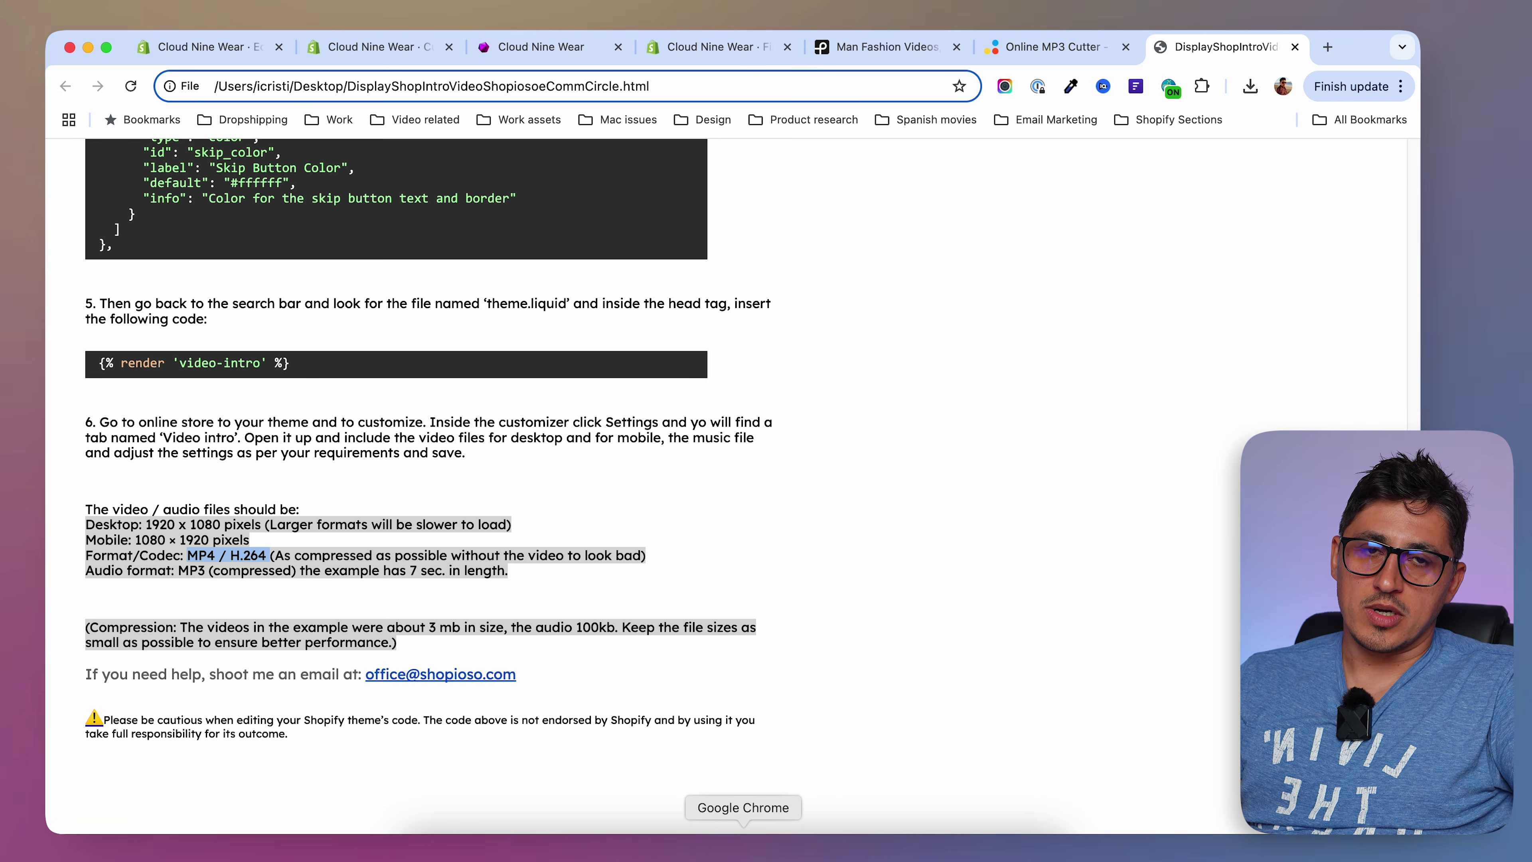
{"action": "left_click", "coordinate": [1037, 48]}
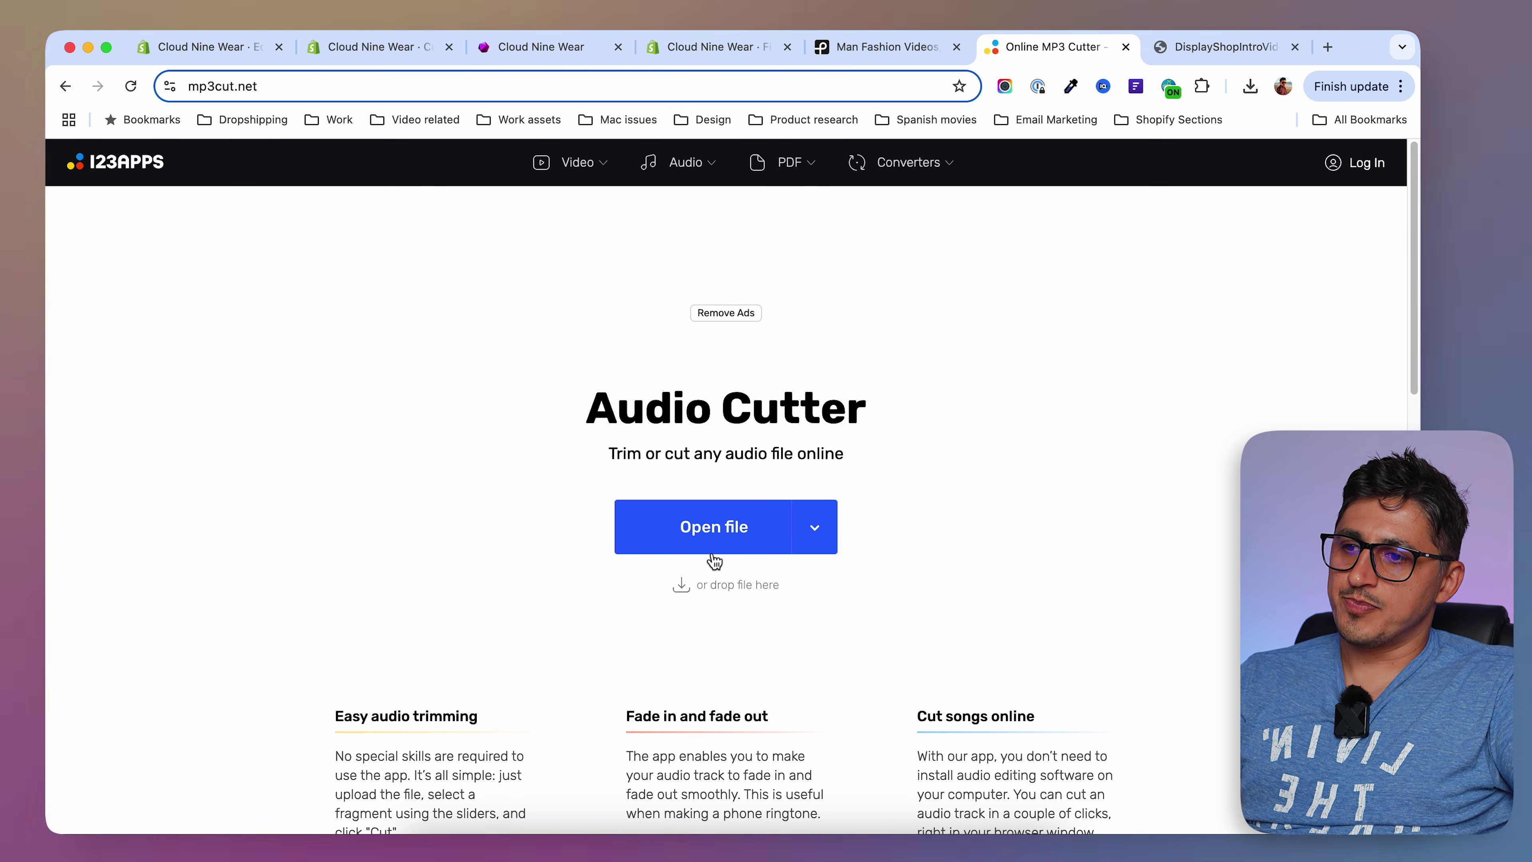
{"action": "left_click", "coordinate": [685, 549]}
{"action": "left_click", "coordinate": [627, 279]}
{"action": "left_click", "coordinate": [1309, 744]}
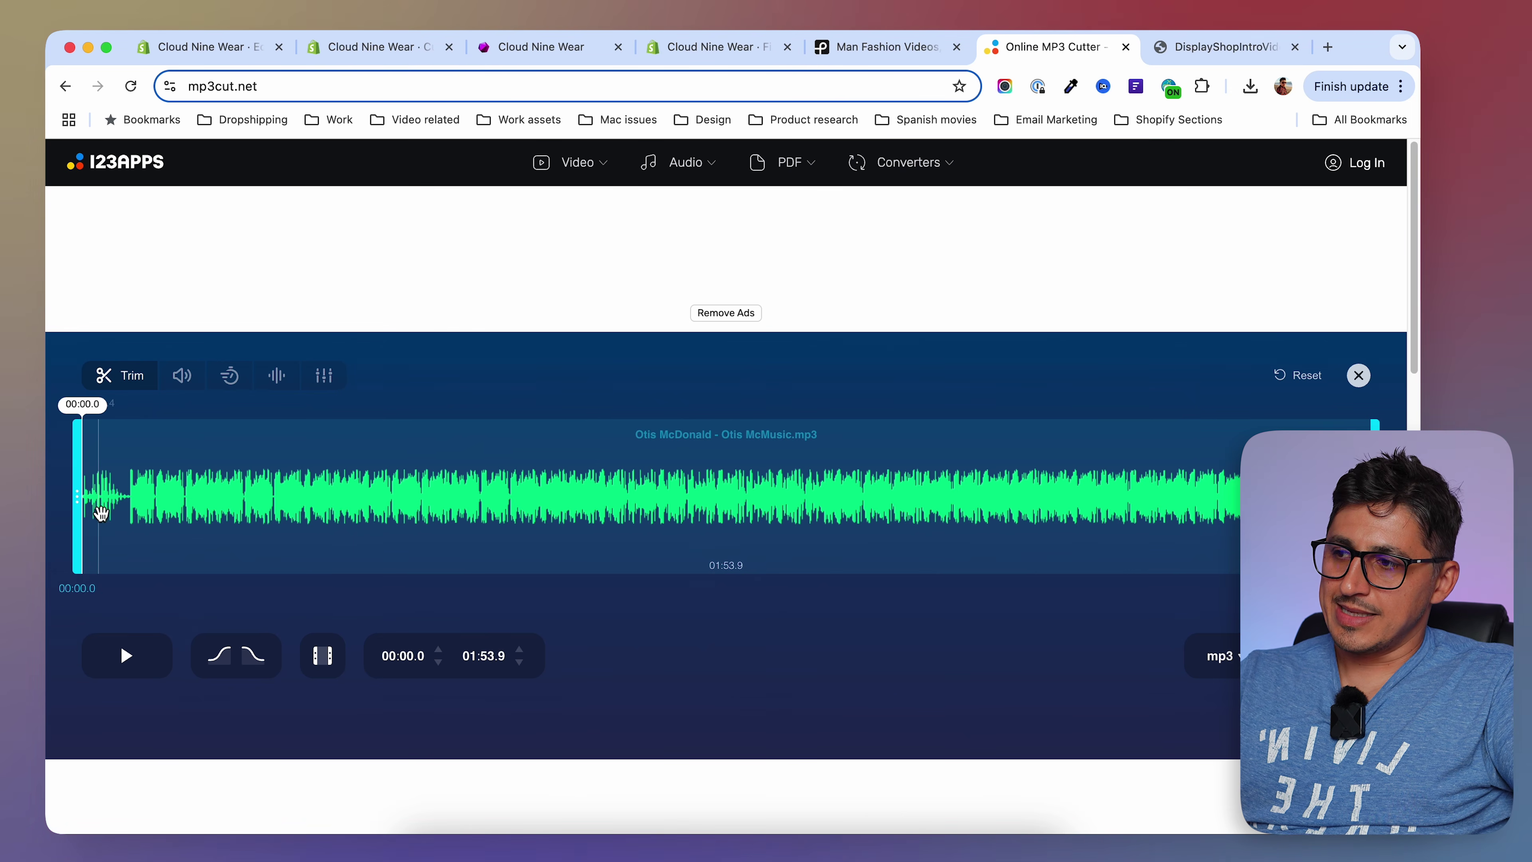
Listen to the track, trim it to run from 00:04.1 to 00:11.2, and play the selection.
{"action": "key", "text": "space"}
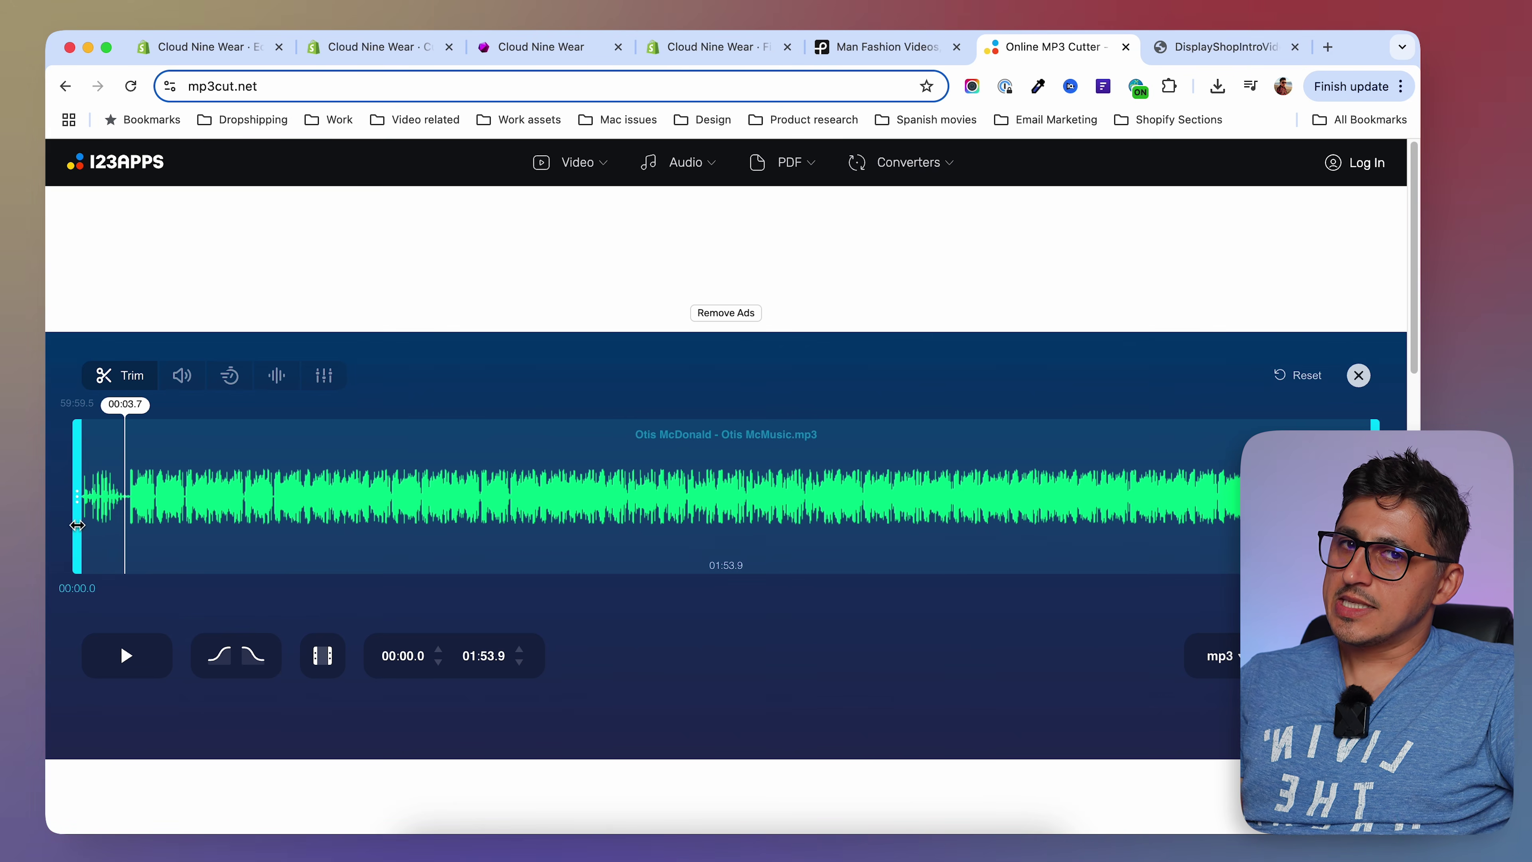
{"action": "left_click_drag", "start_coordinate": [77, 524], "coordinate": [118, 544]}
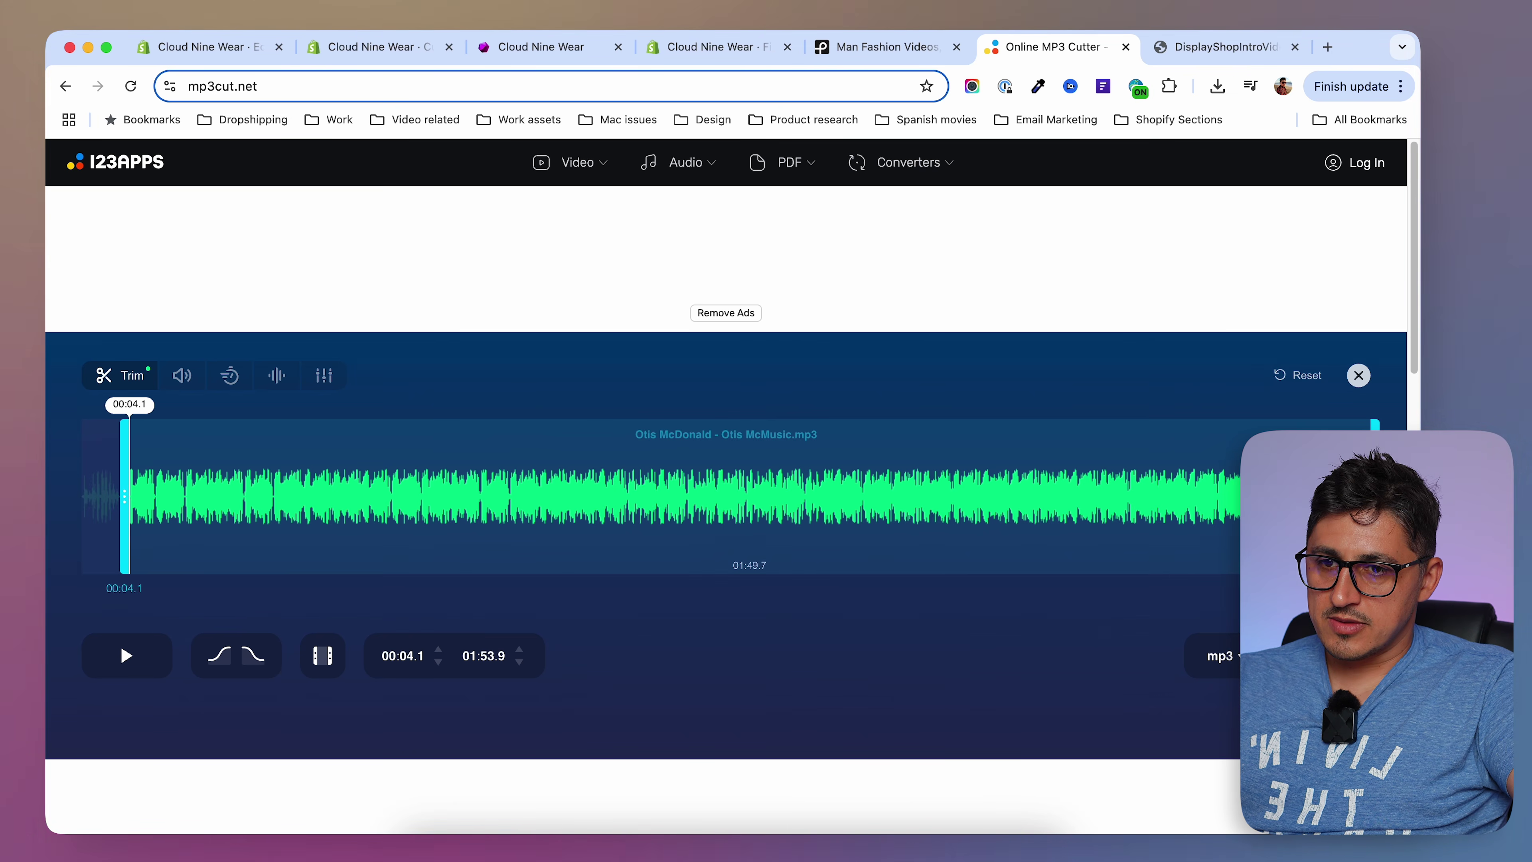
{"action": "left_click_drag", "start_coordinate": [1375, 501], "coordinate": [213, 500]}
{"action": "key", "text": "space"}
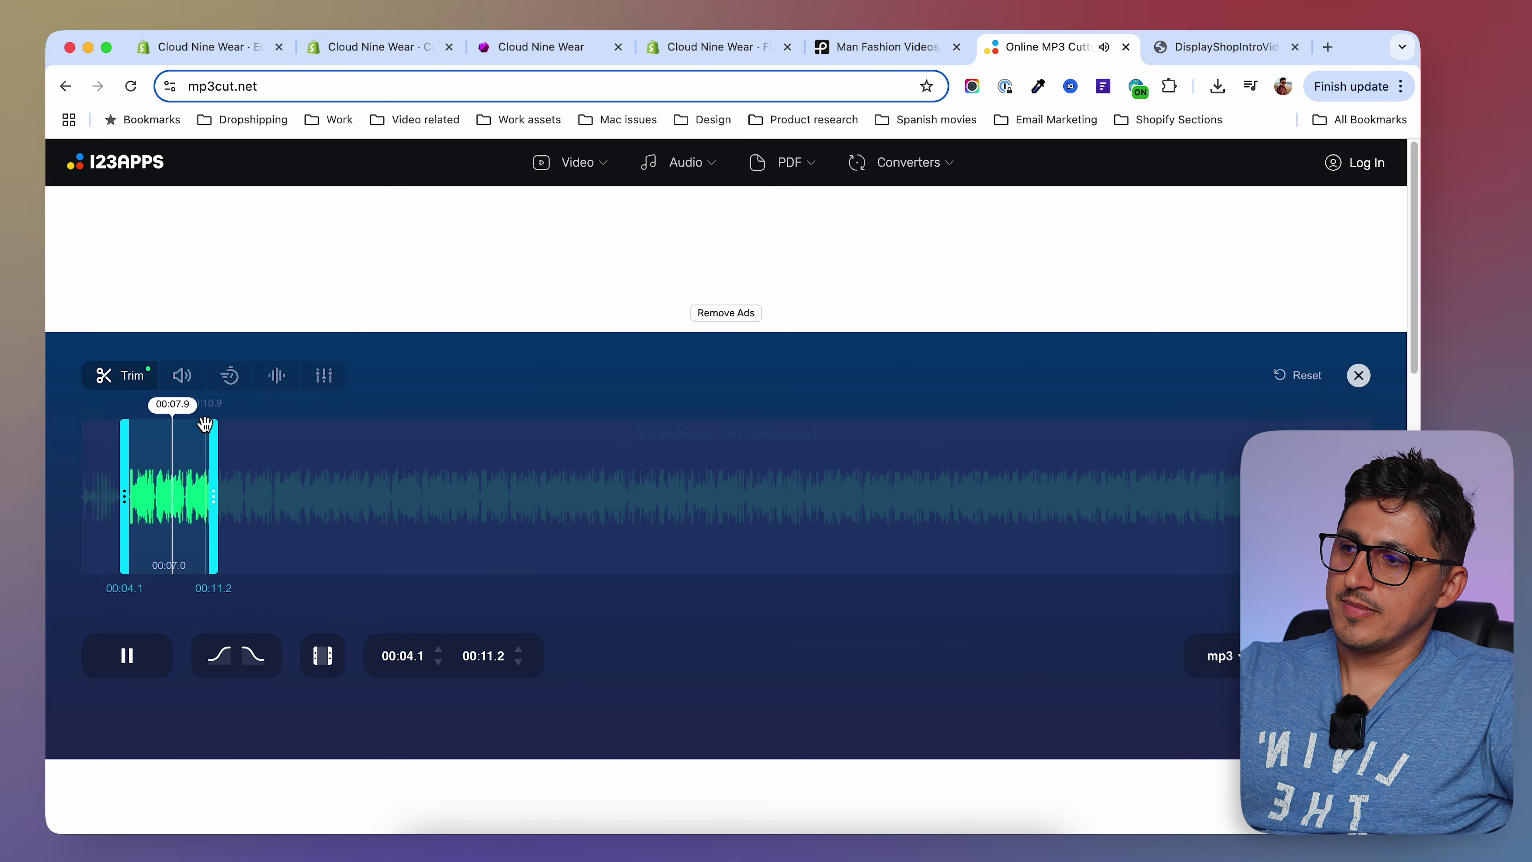
Stop playback and save the trimmed track to the New Files folder, prefixing its file name with intro_.
{"action": "key", "text": "space"}
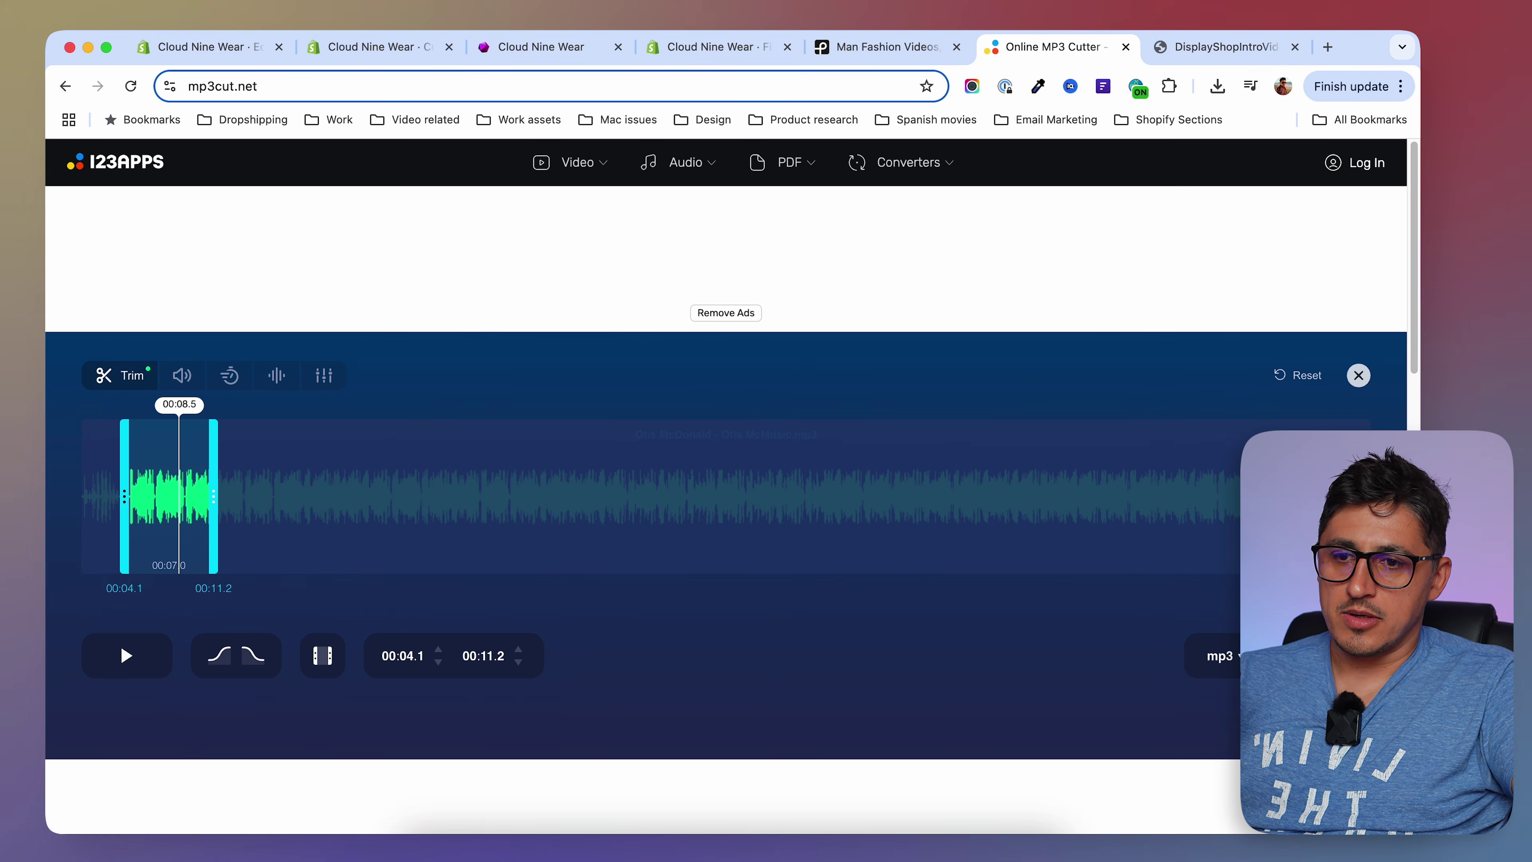
{"action": "left_click", "coordinate": [1324, 656]}
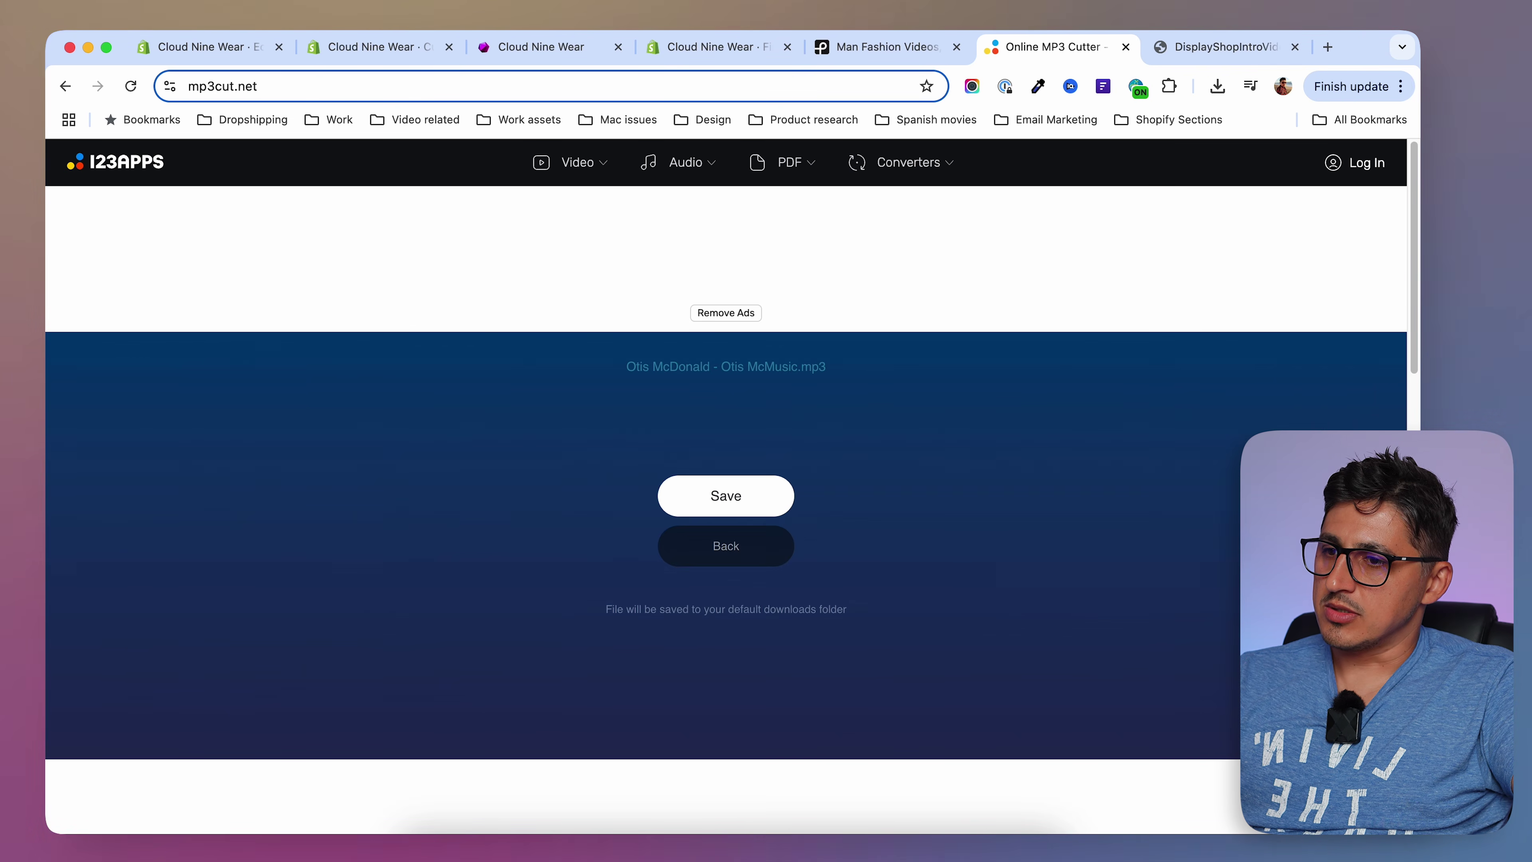
{"action": "key", "text": "Up"}
{"action": "type", "text": "intro_"}
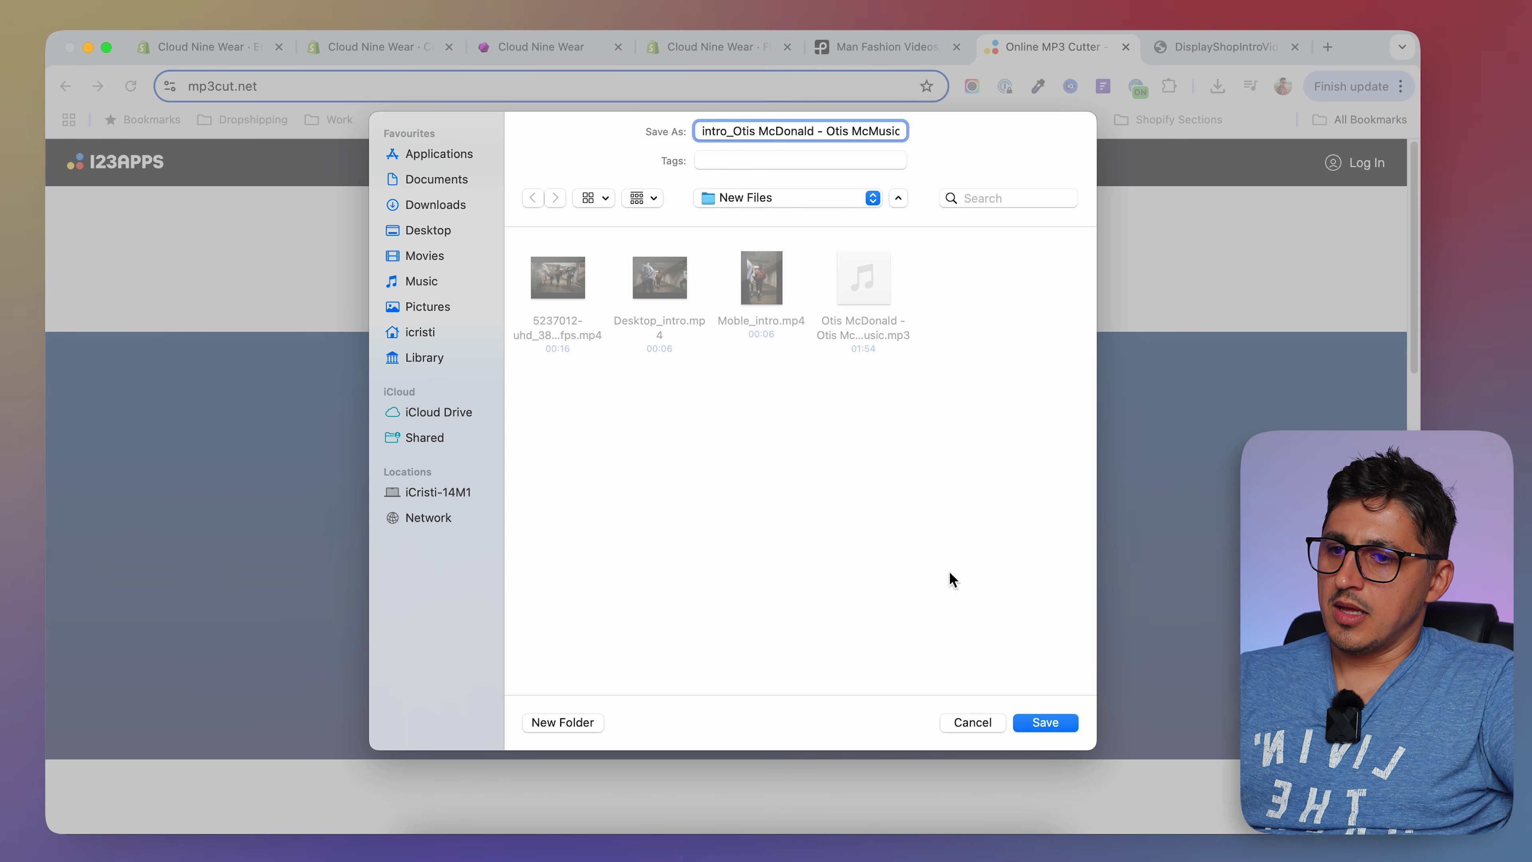
{"action": "left_click", "coordinate": [1039, 724]}
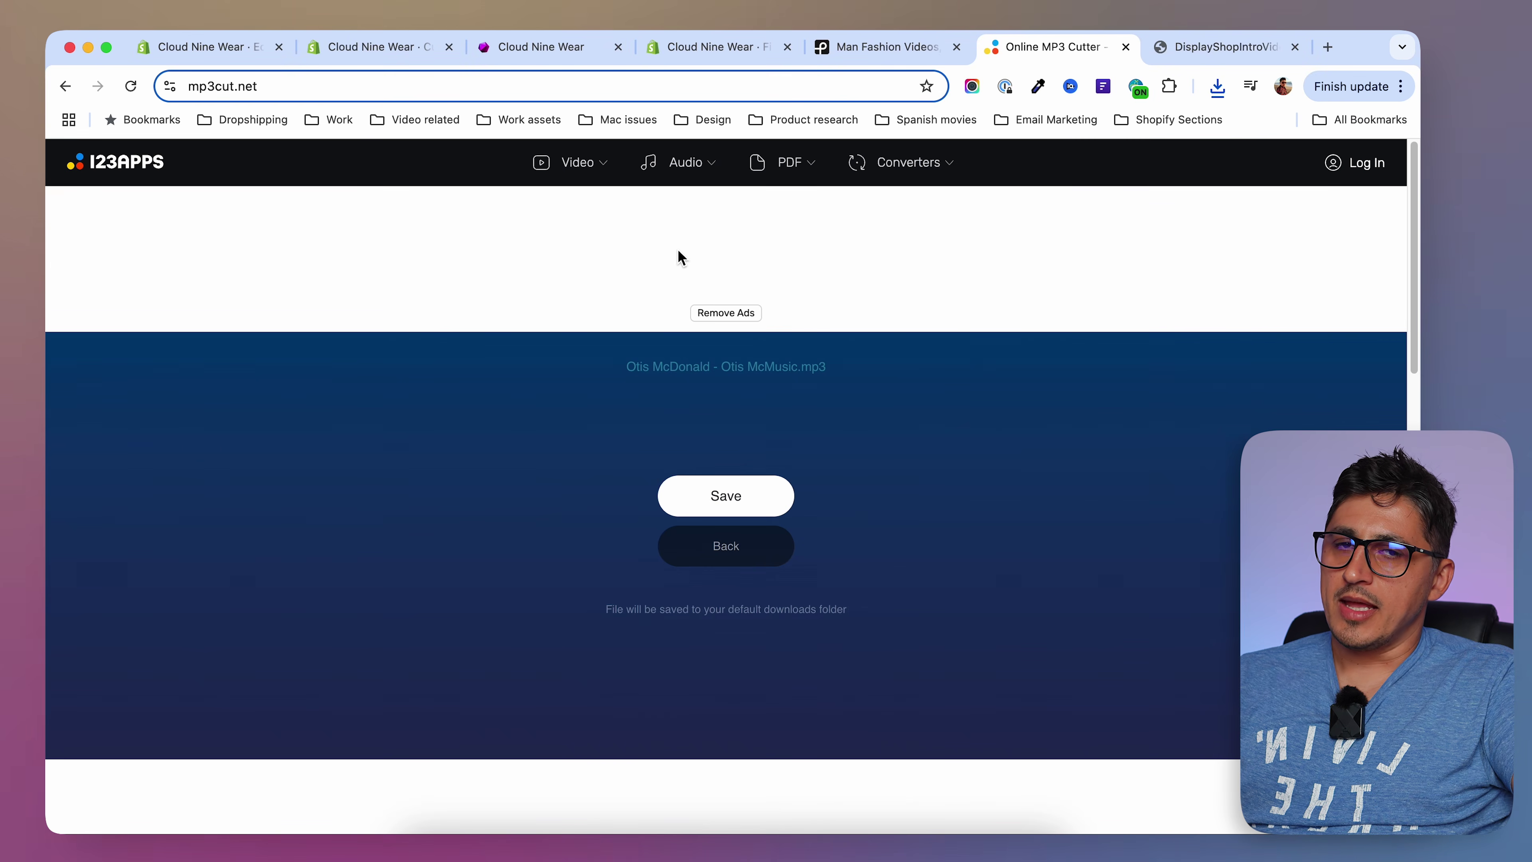
Upload Desktop_intro.mp4, Moble_intro.mp4 and the trimmed intro_Otis McDonald mp3 from New Files to the Shopify Files page.
{"action": "left_click", "coordinate": [704, 50]}
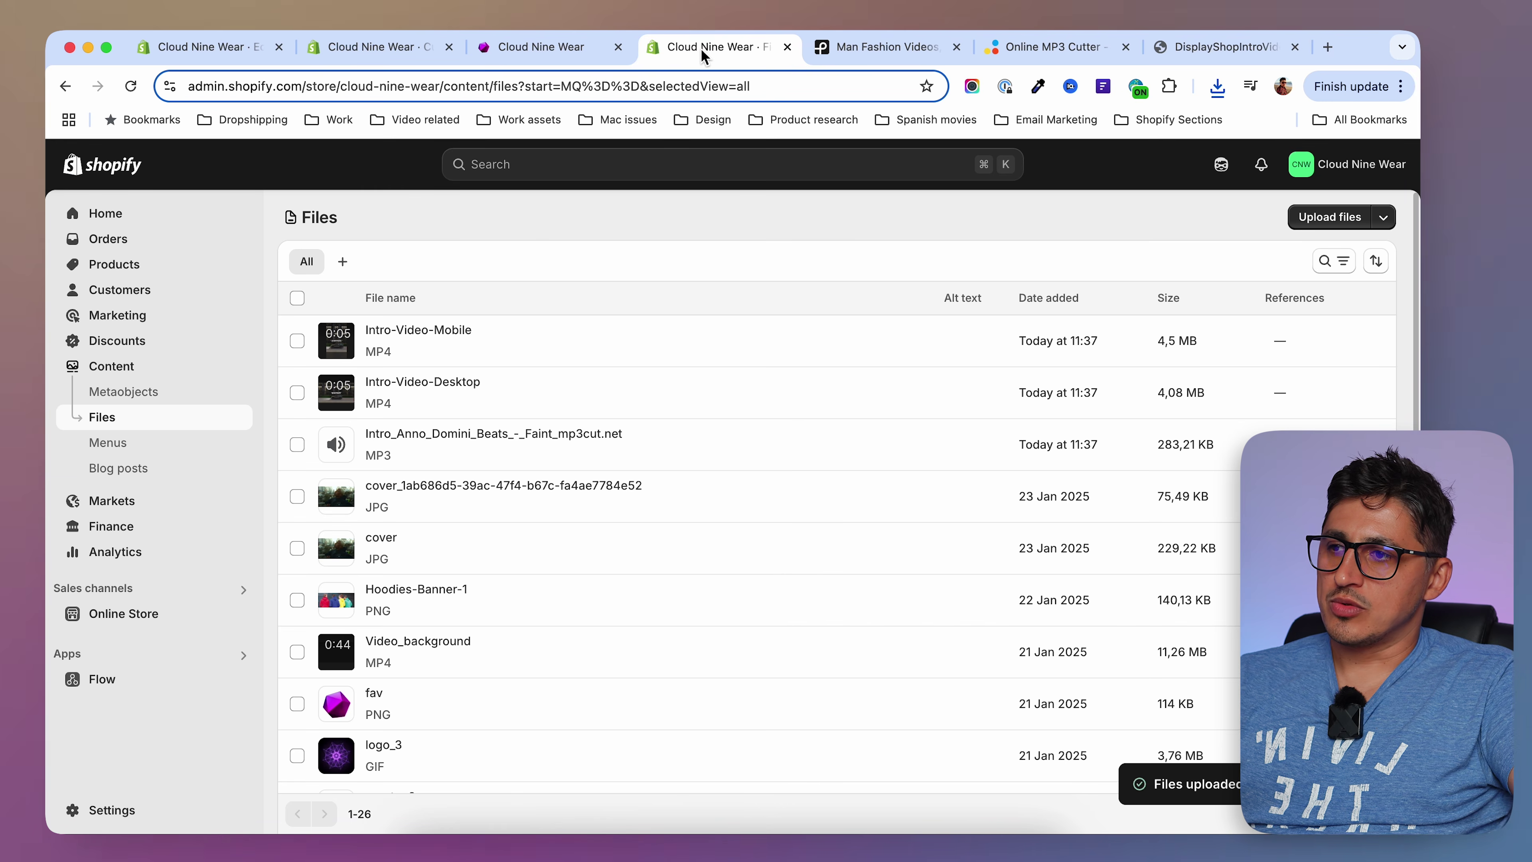
{"action": "left_click", "coordinate": [1329, 217]}
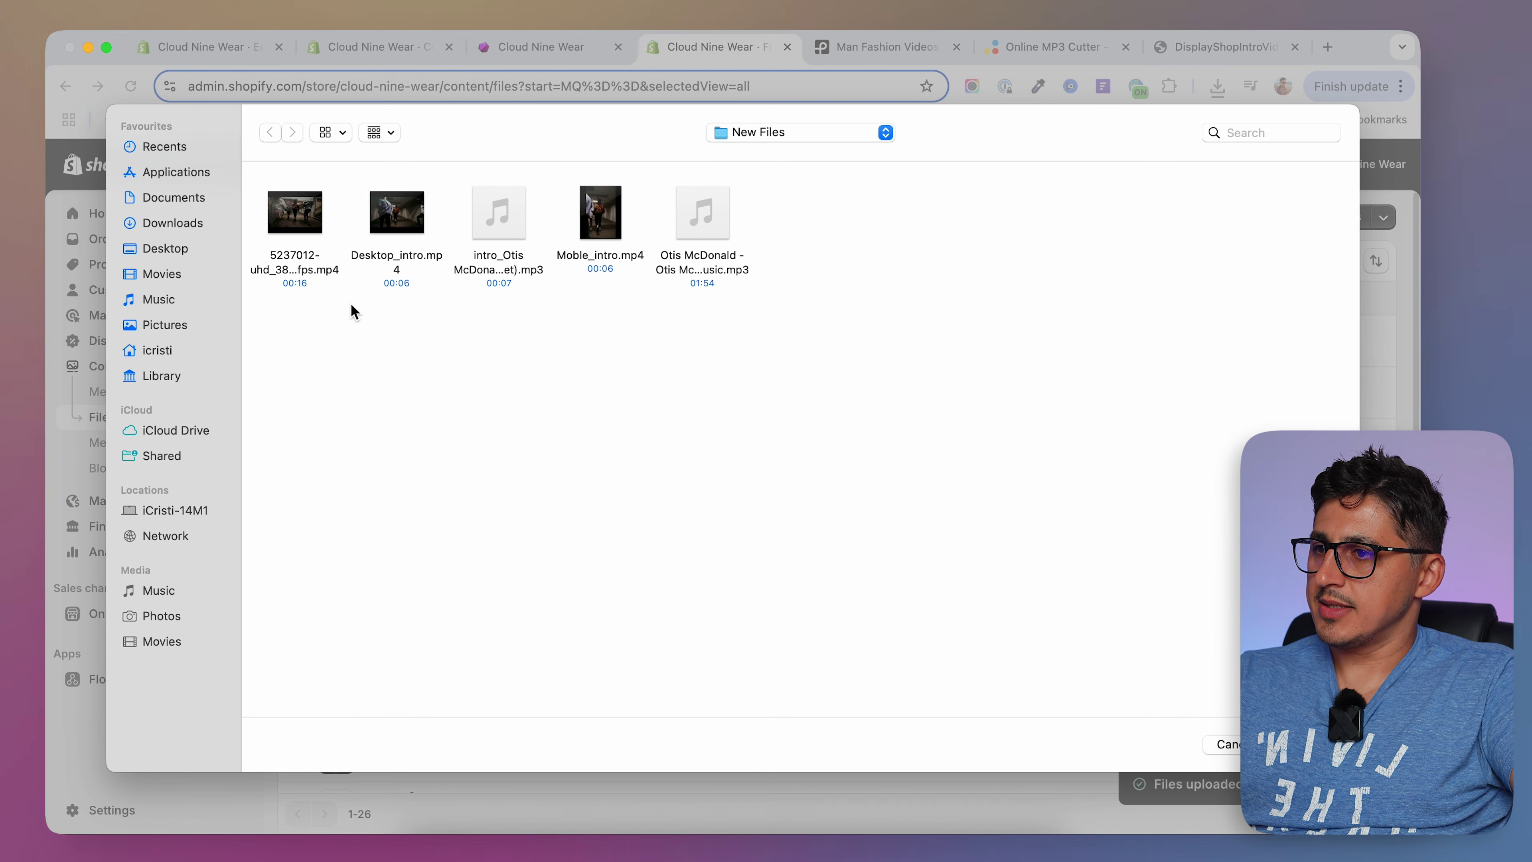
{"action": "left_click", "coordinate": [495, 272]}
{"action": "left_click", "coordinate": [572, 420]}
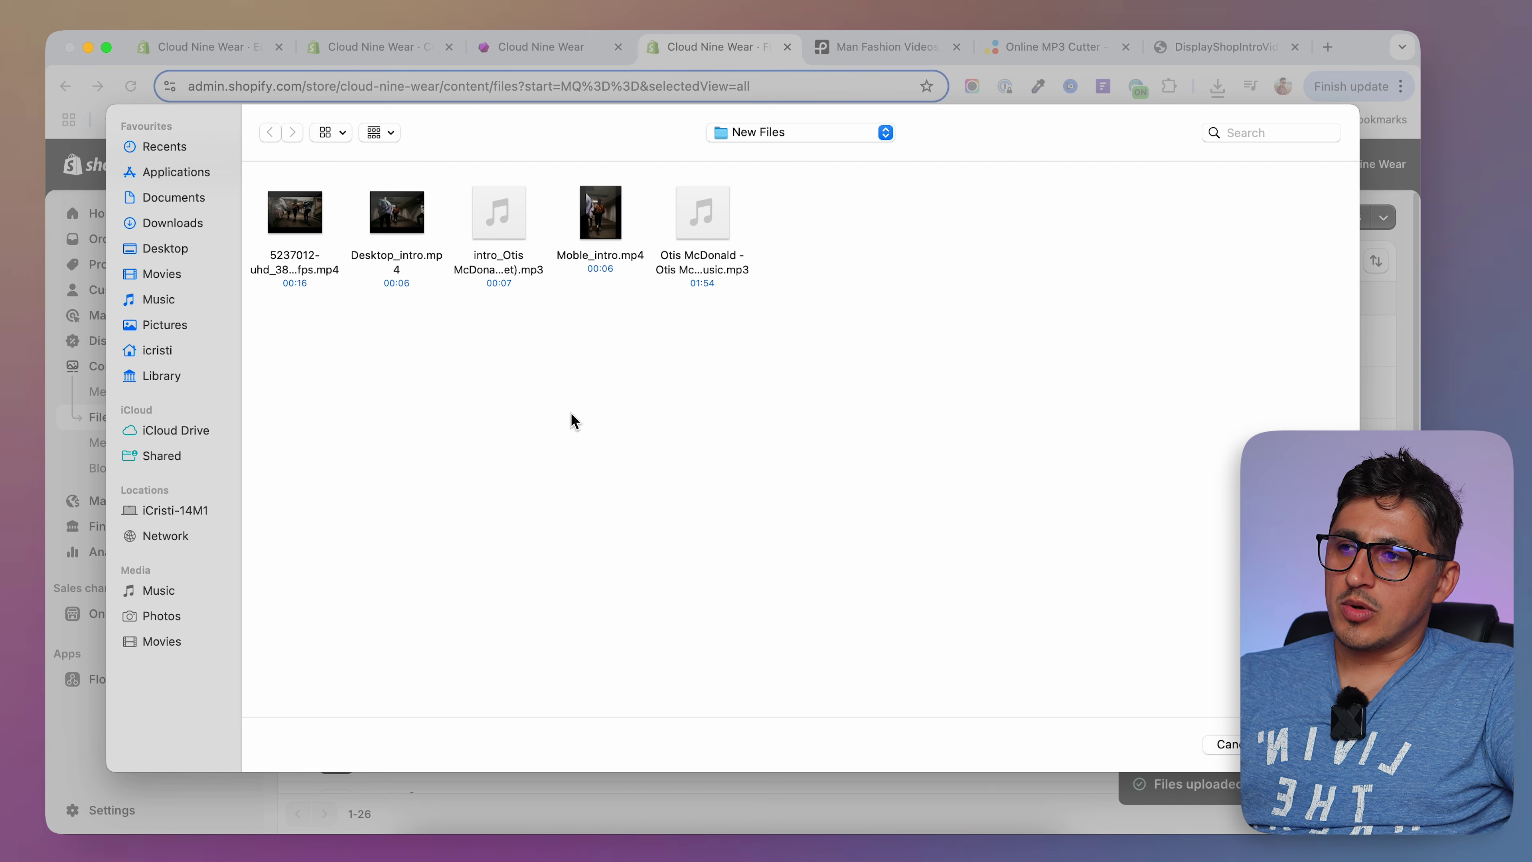
{"action": "left_click", "coordinate": [517, 275]}
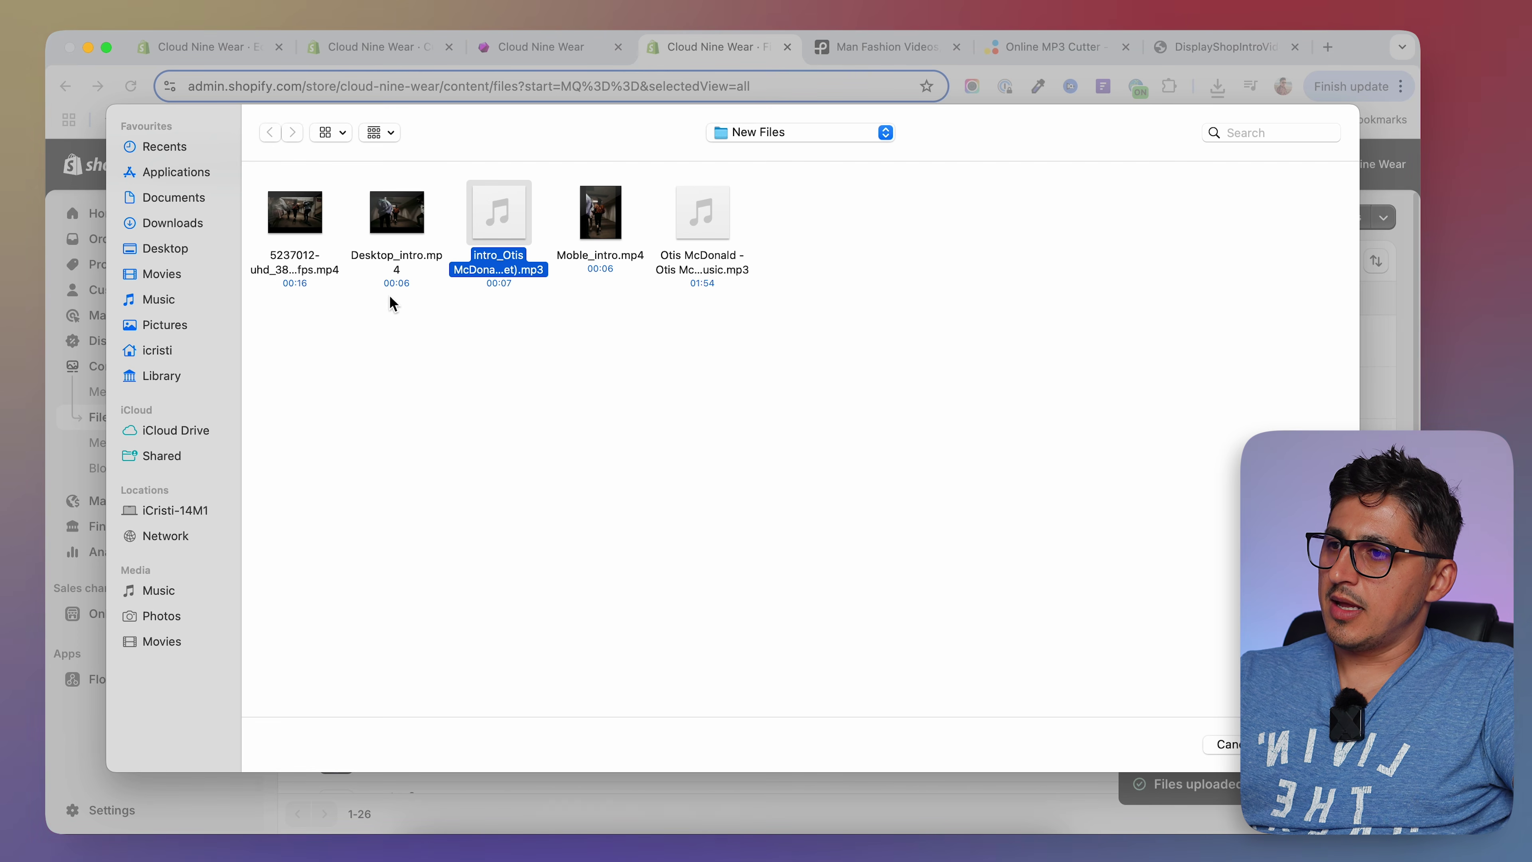
{"action": "left_click", "coordinate": [400, 270], "text": "super"}
{"action": "left_click", "coordinate": [613, 258], "text": "super"}
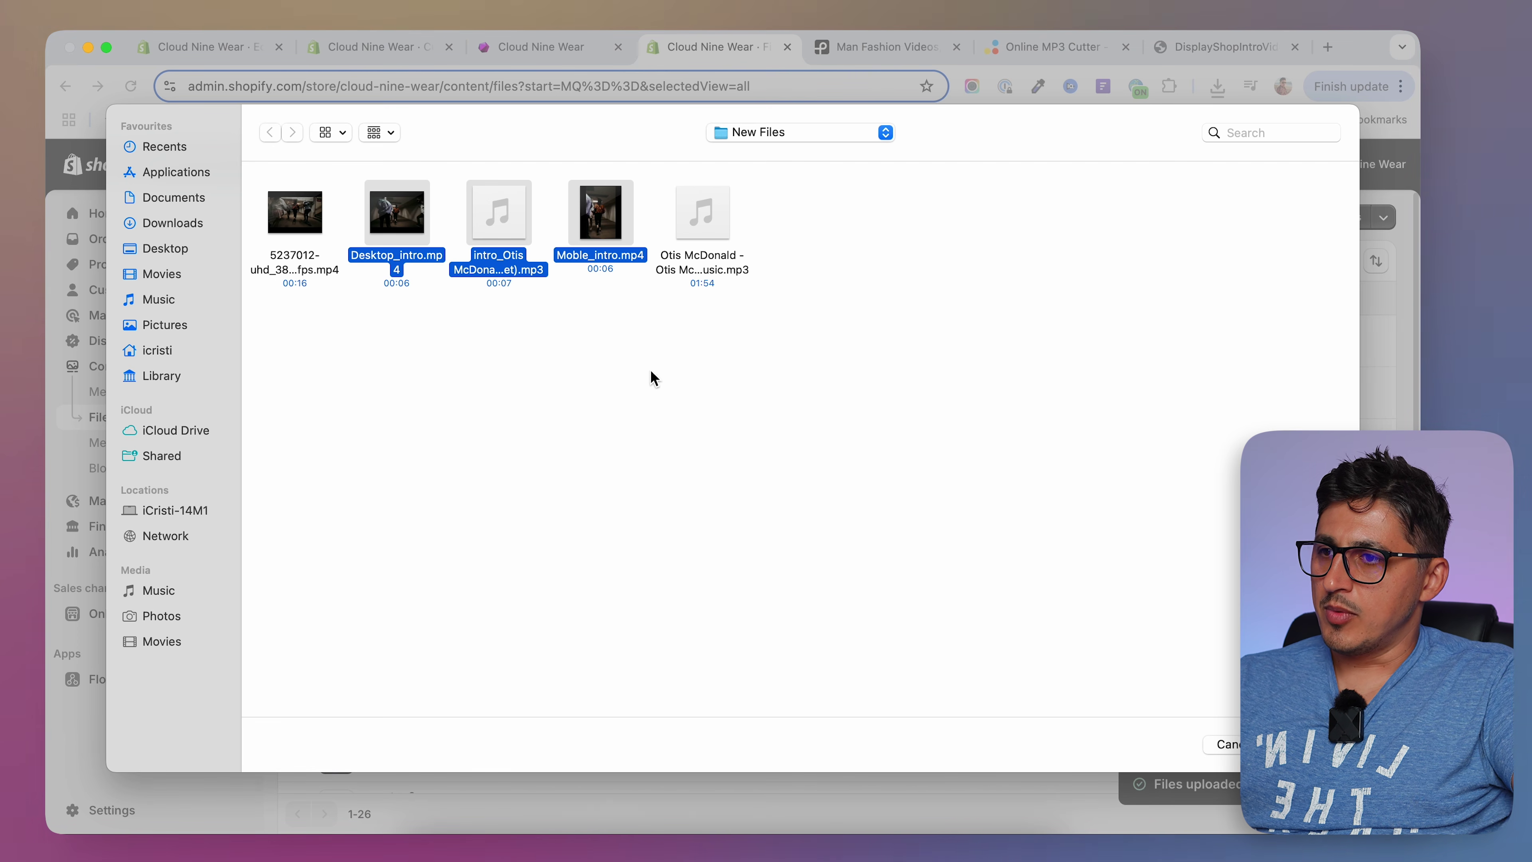
{"action": "left_click", "coordinate": [1314, 744]}
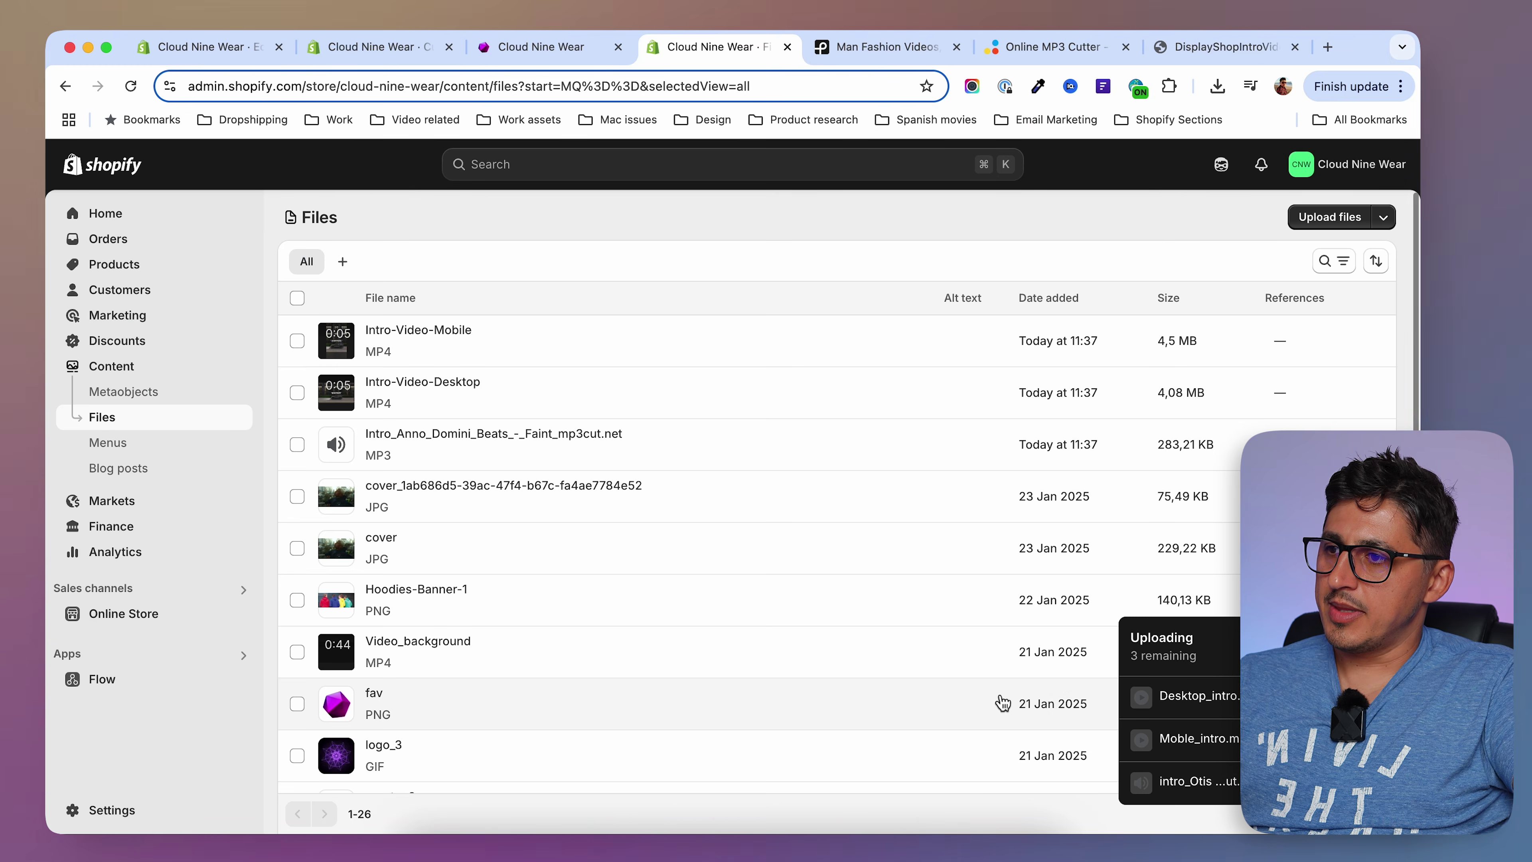
Copy the link of the uploaded intro_Otis_McDonald MP3 and set it as the Background Audio in the theme's Video intro settings.
{"action": "mouse_move", "coordinate": [560, 438]}
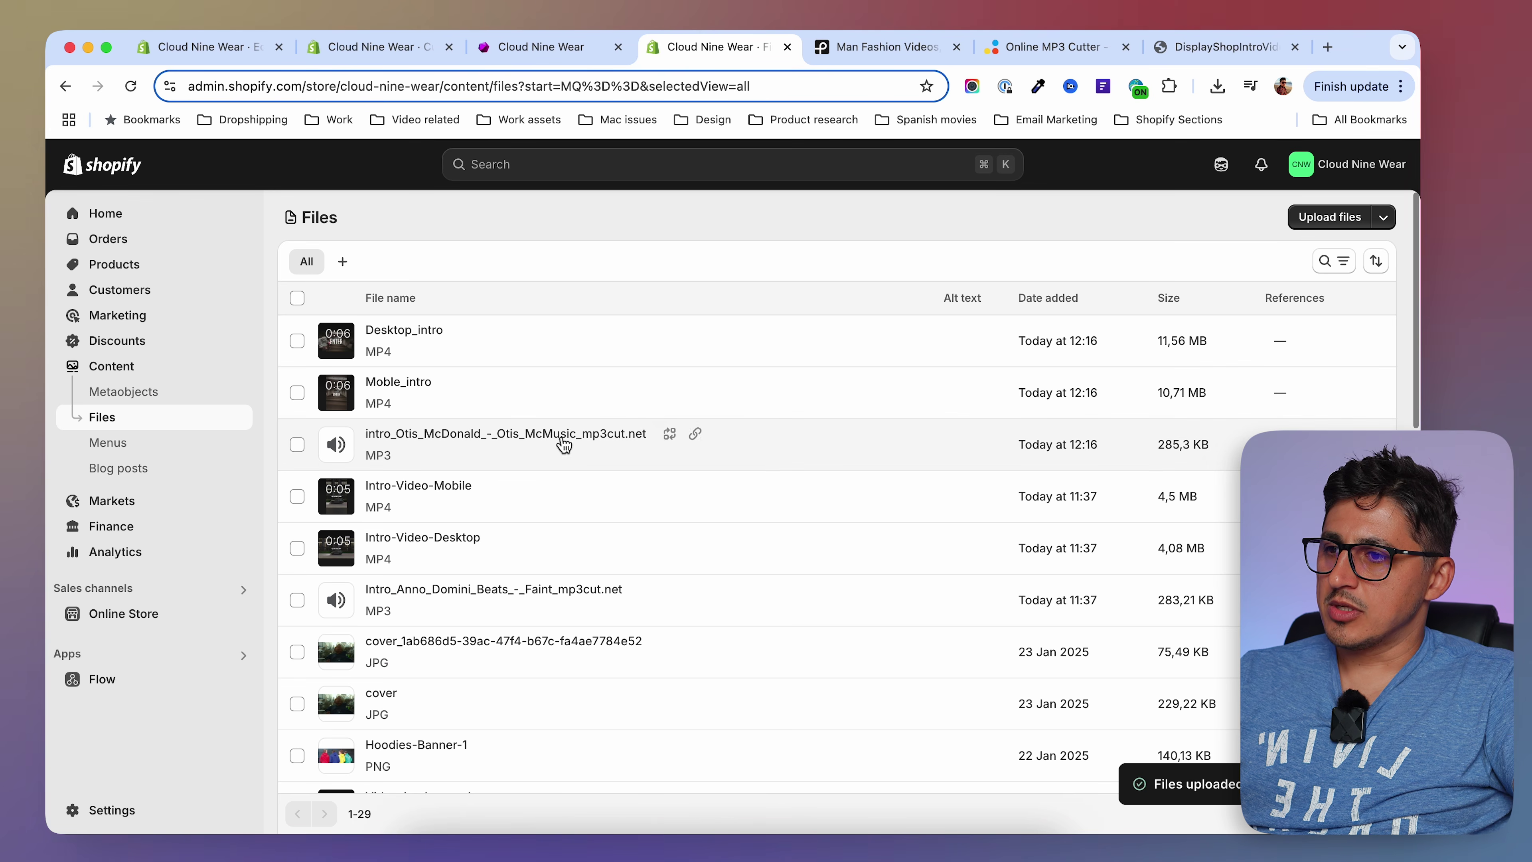
{"action": "left_click", "coordinate": [696, 436]}
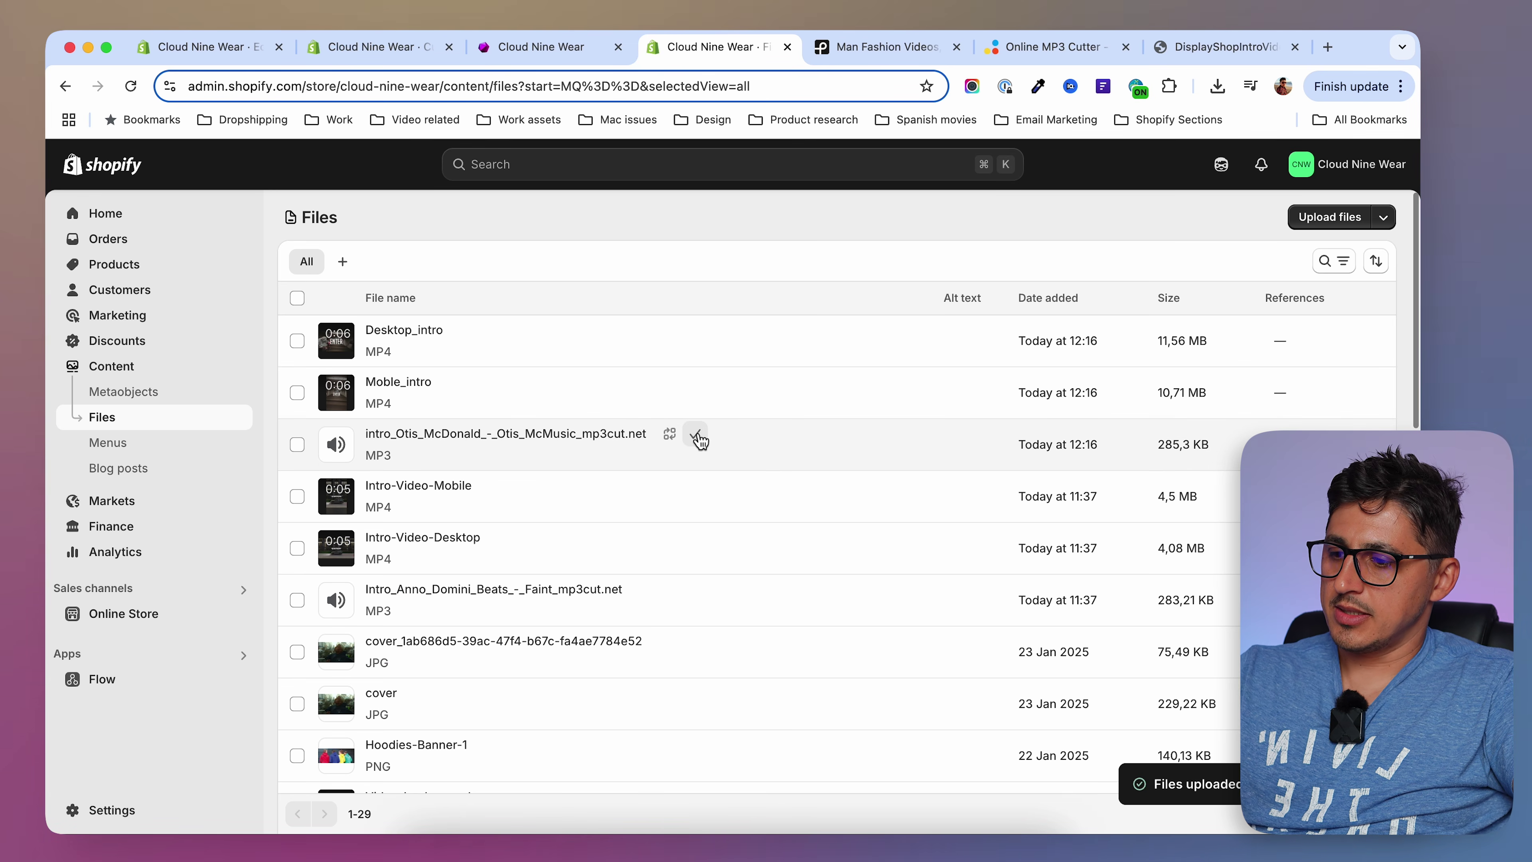
{"action": "left_click", "coordinate": [392, 49]}
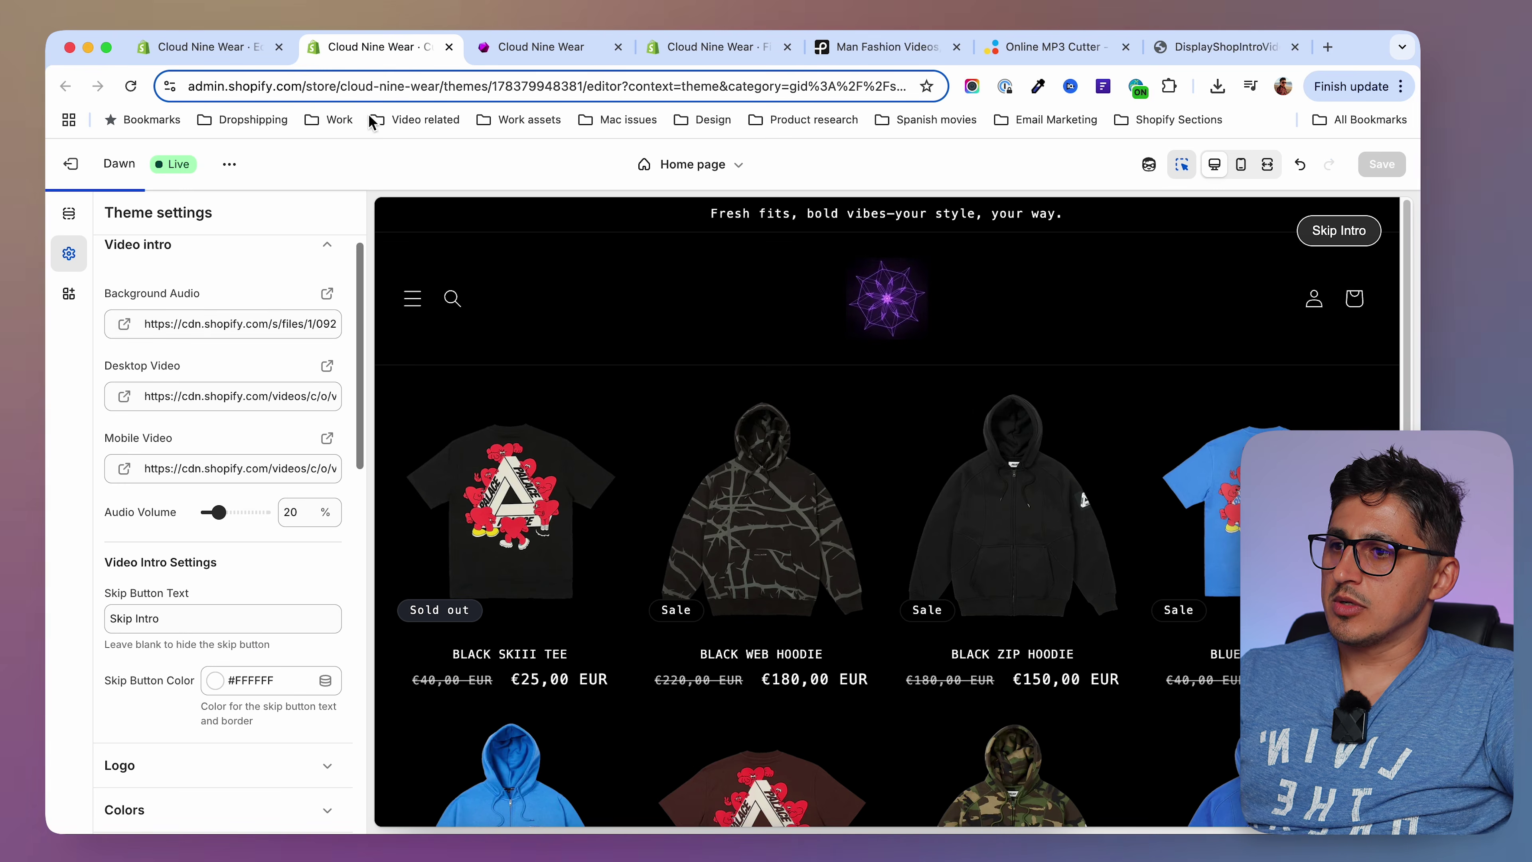
{"action": "left_click", "coordinate": [233, 319]}
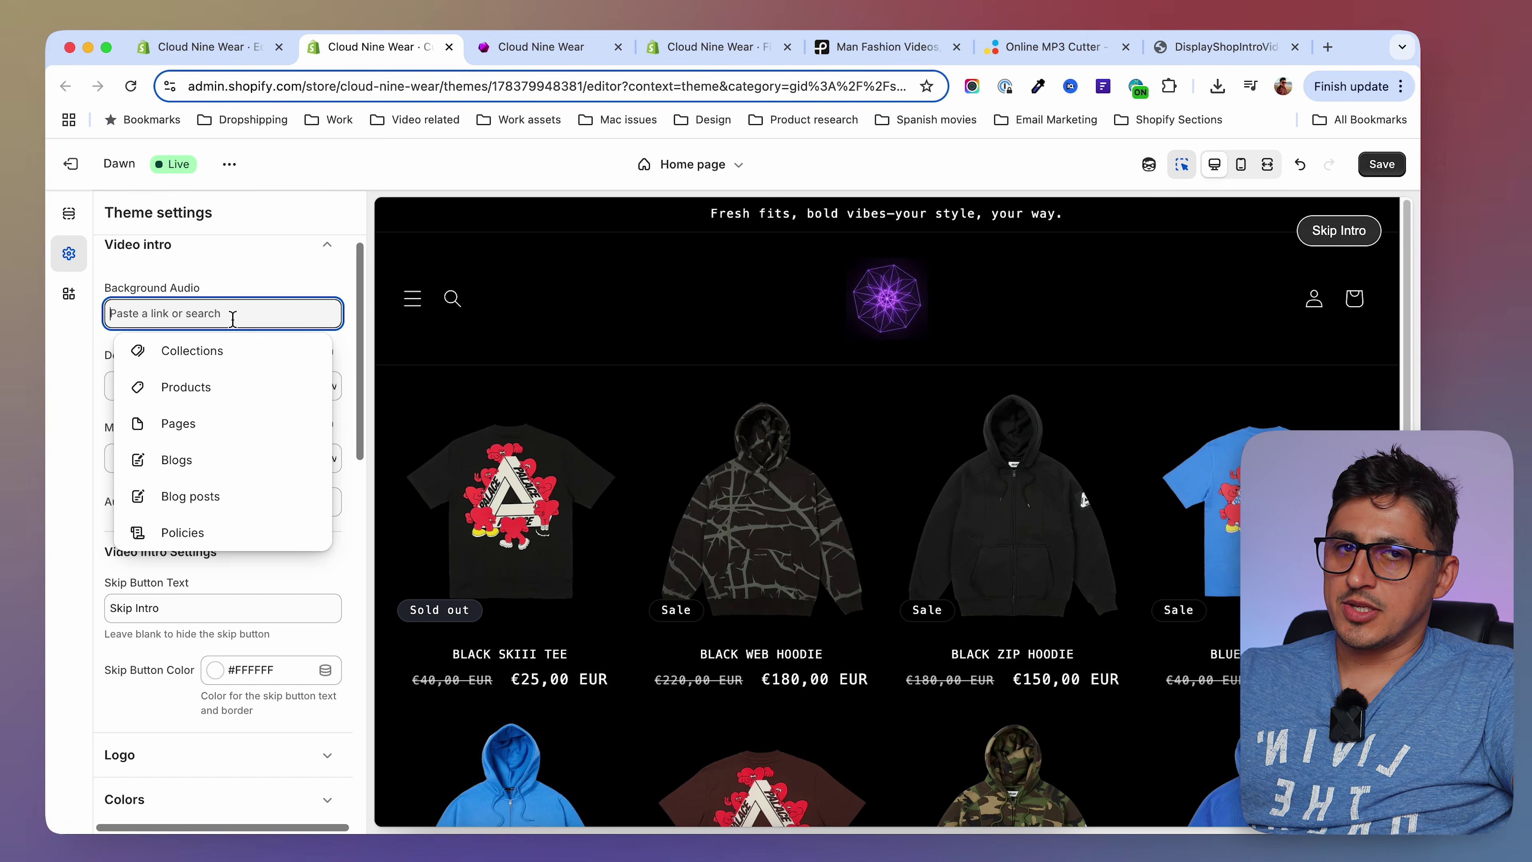
{"action": "key", "text": "super+v"}
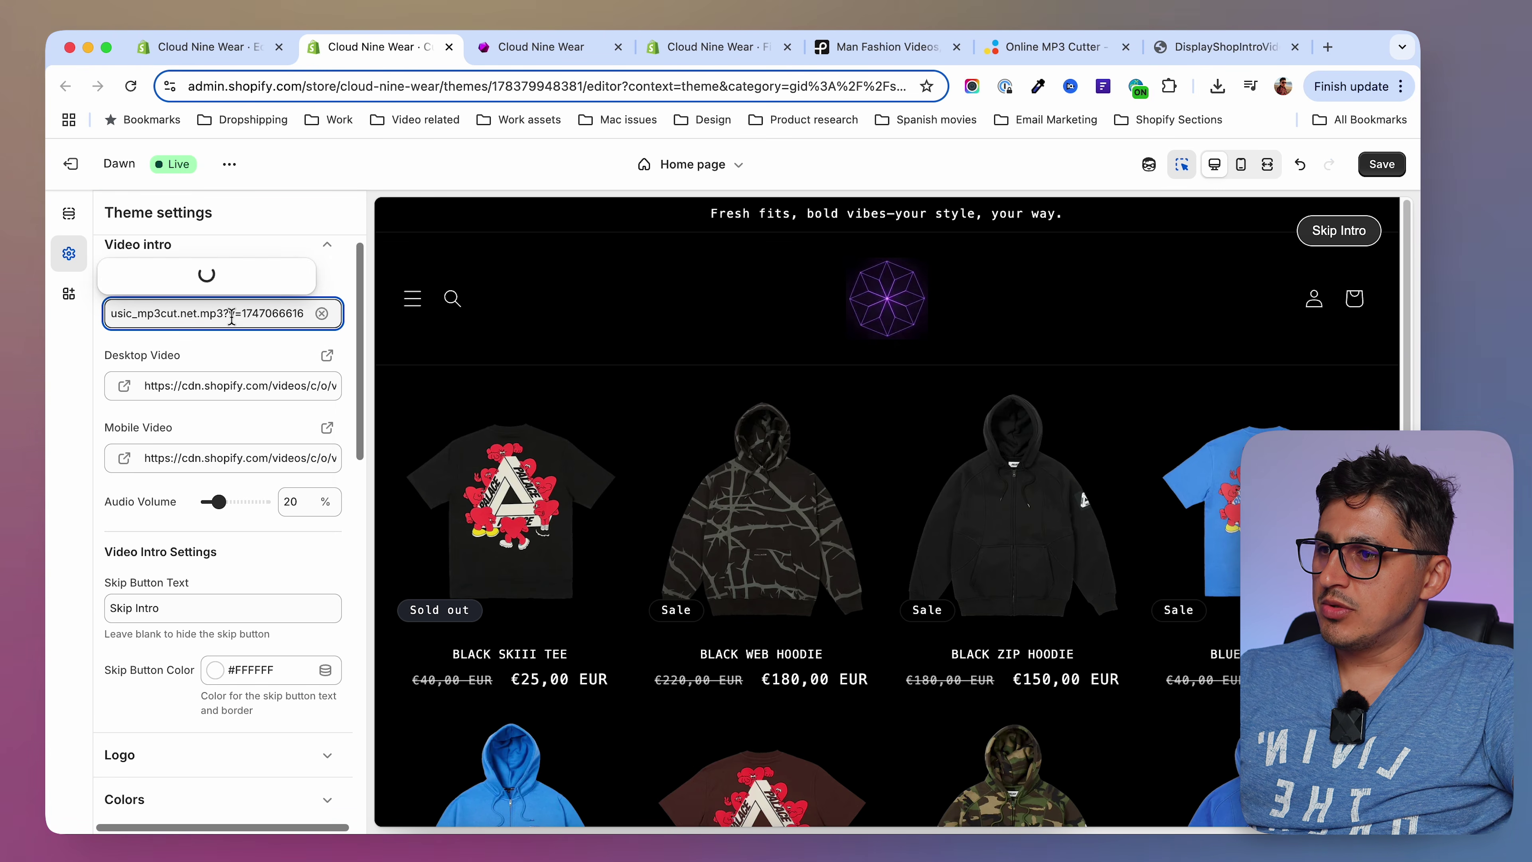
{"action": "left_click", "coordinate": [235, 245]}
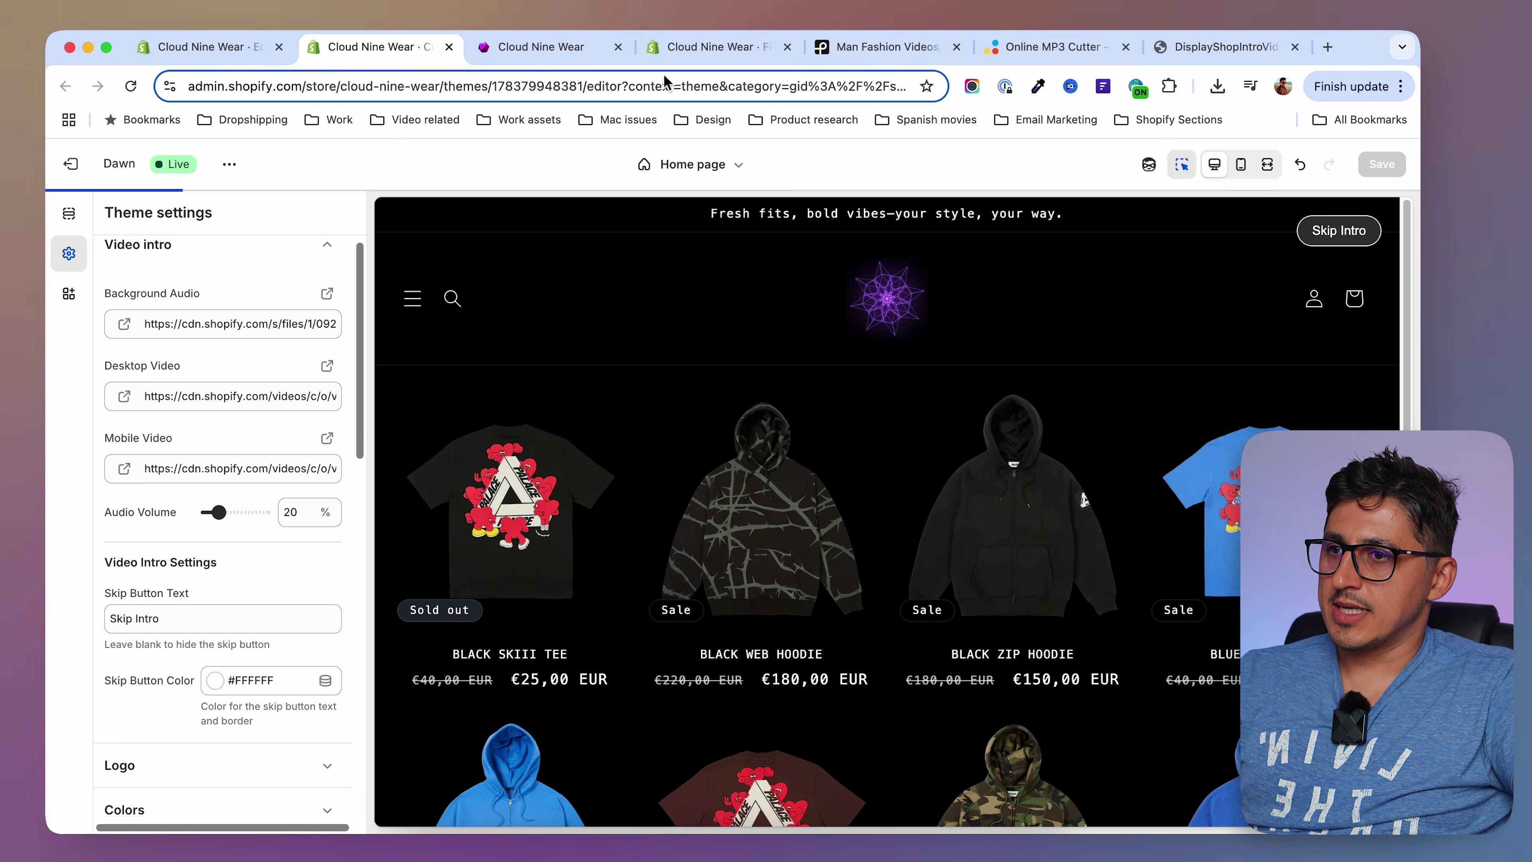
Copy the Moble_intro file's link from Shopify Files and paste it as the Mobile Video in the Video intro settings.
{"action": "left_click", "coordinate": [712, 54]}
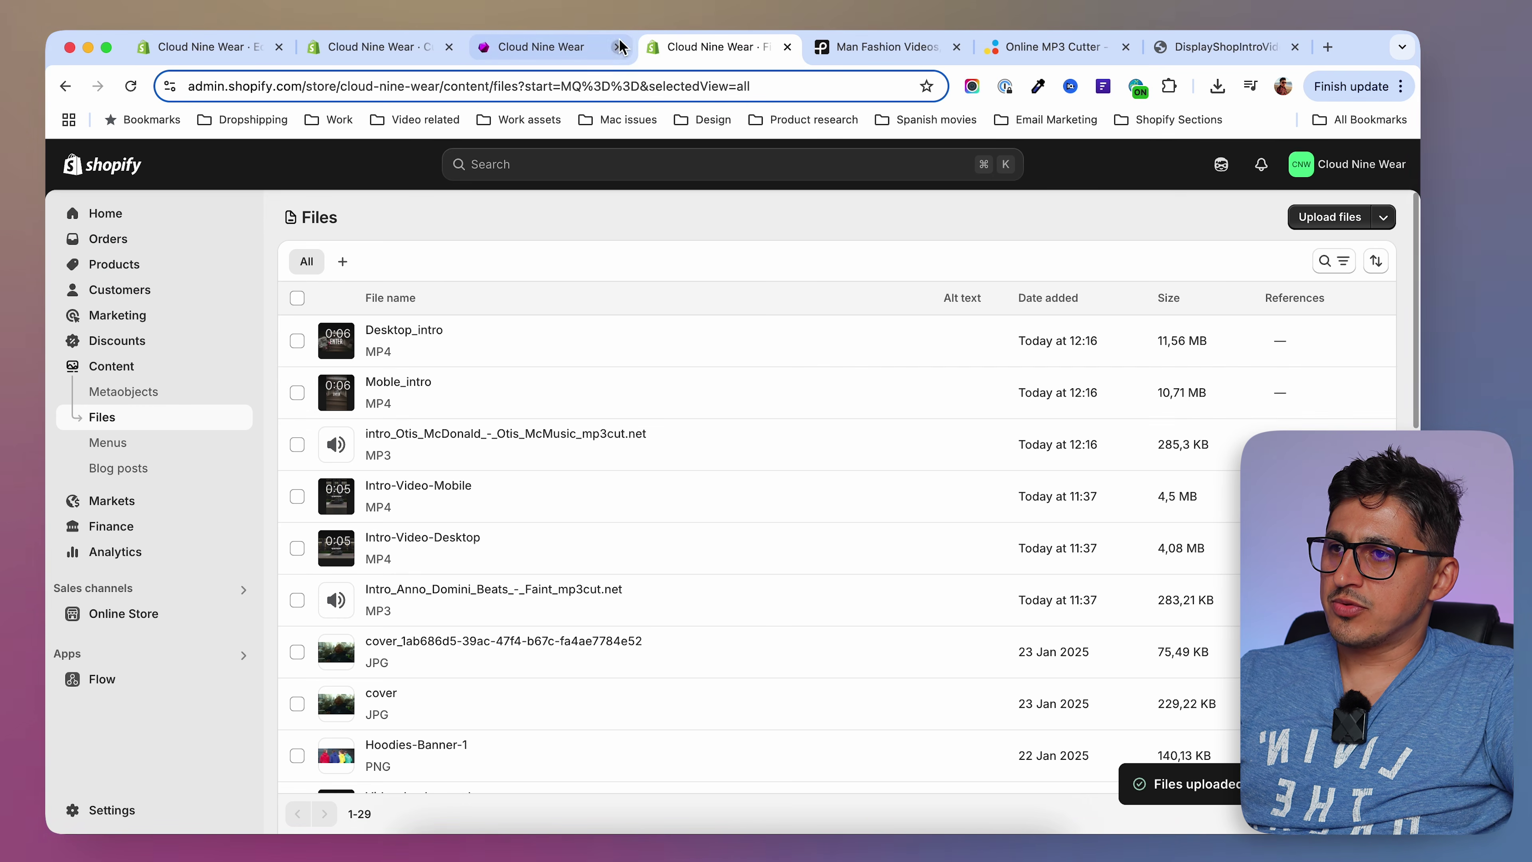
{"action": "left_click", "coordinate": [380, 46]}
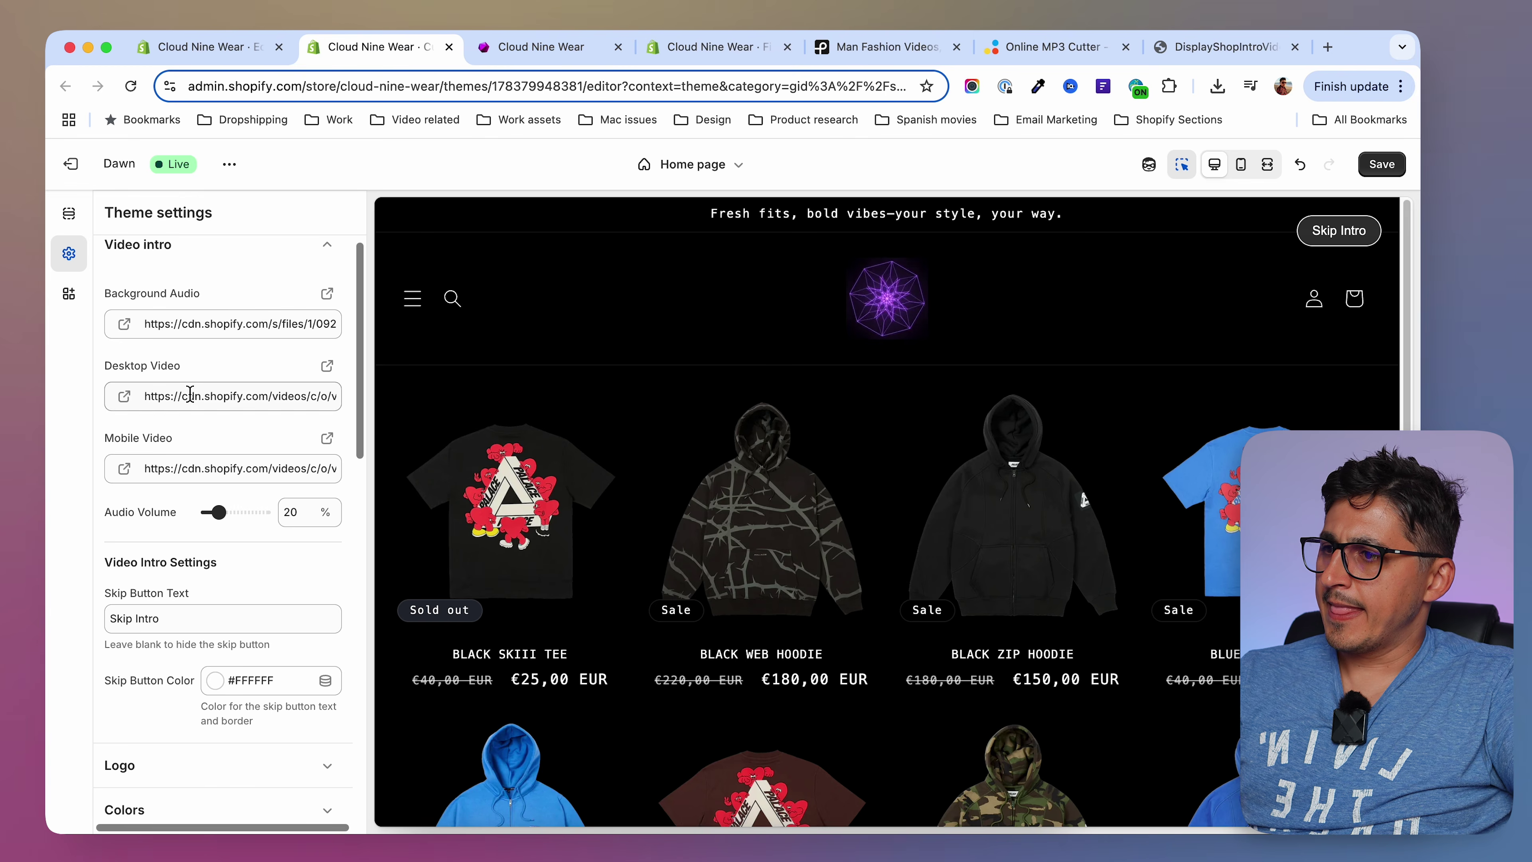
{"action": "left_click", "coordinate": [237, 470]}
{"action": "left_click", "coordinate": [319, 469]}
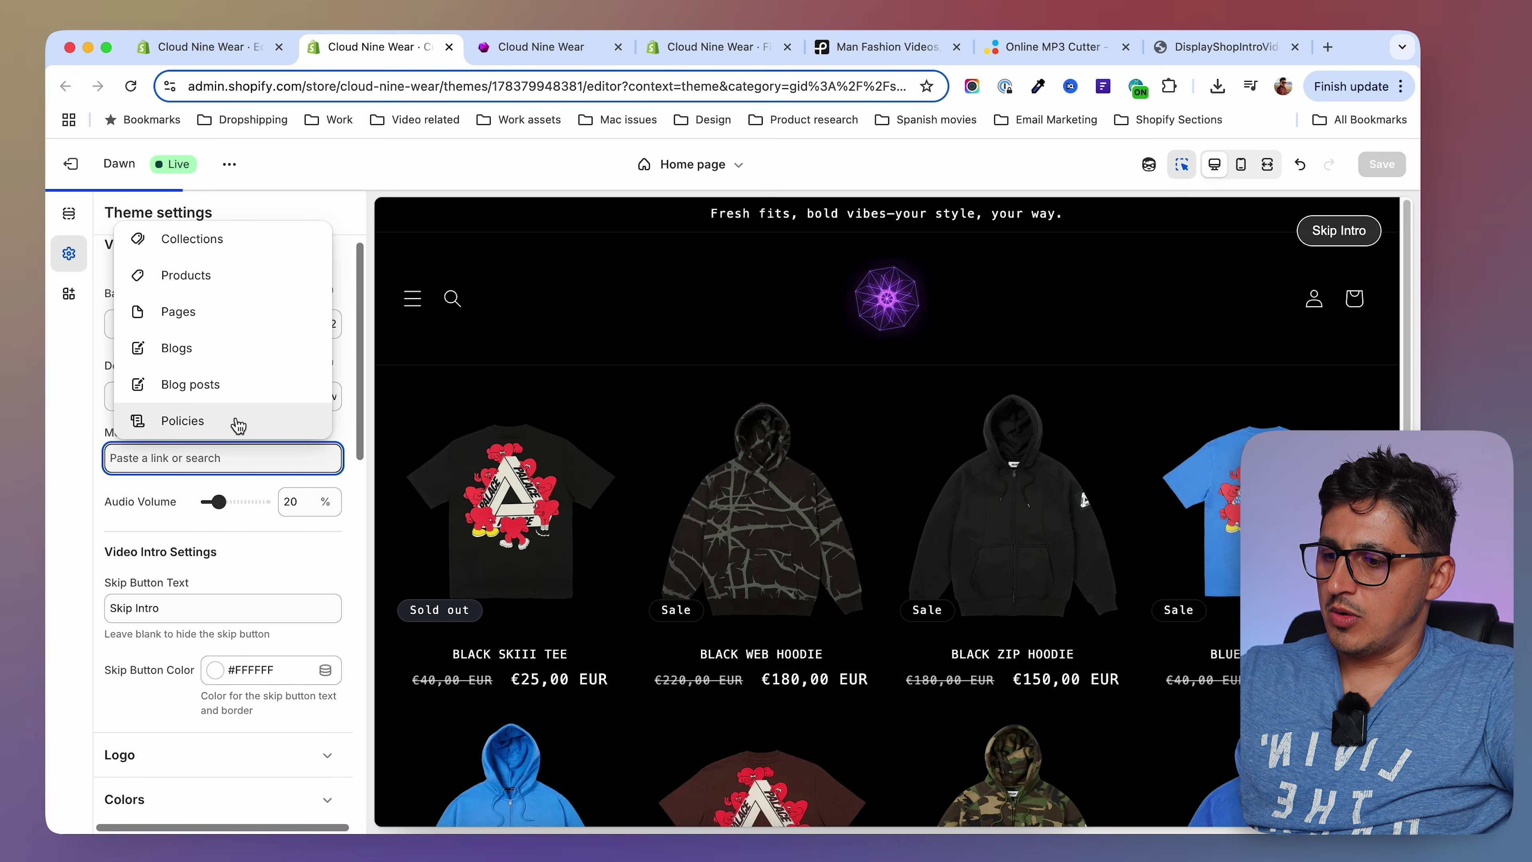
{"action": "key", "text": "super+v"}
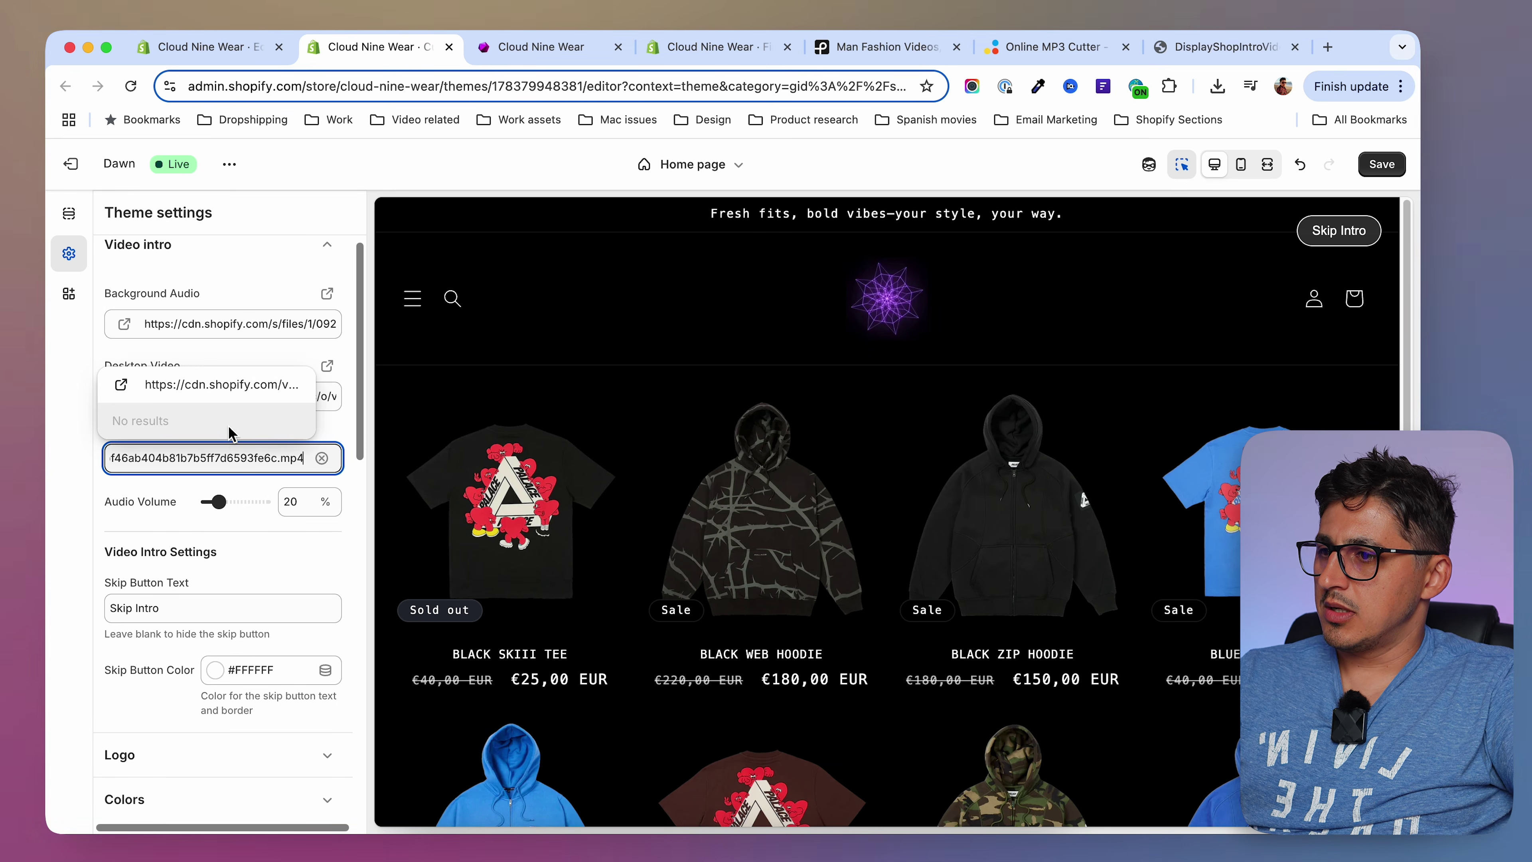
Copy the Desktop_intro file's link, set it as the Desktop Video in the Video intro settings, and save the theme.
{"action": "key", "text": "super+4"}
{"action": "left_click", "coordinate": [466, 329]}
{"action": "left_click", "coordinate": [374, 46]}
{"action": "left_click", "coordinate": [285, 398]}
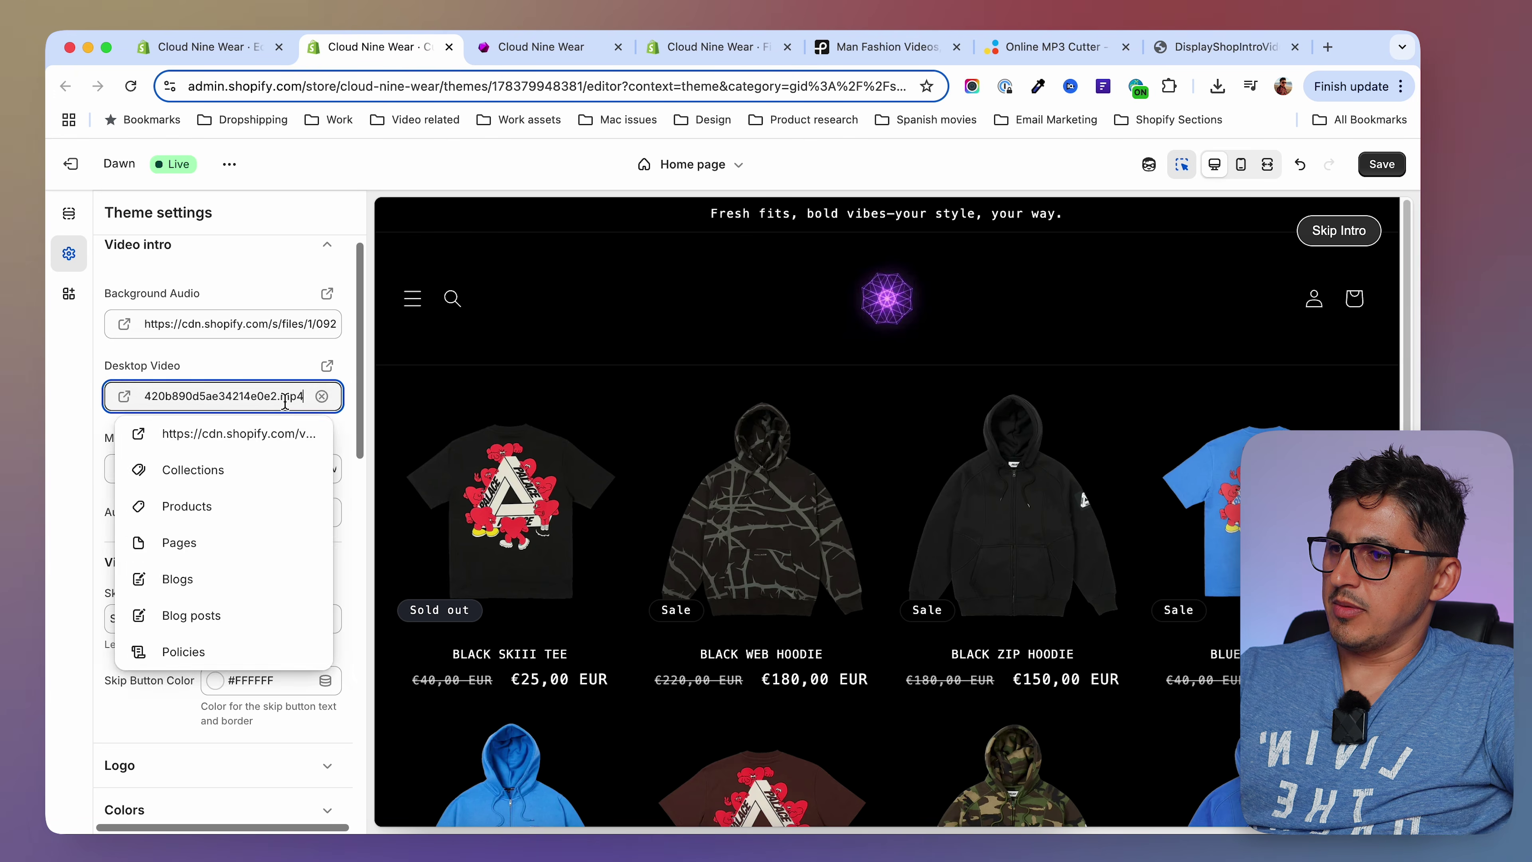
{"action": "left_click", "coordinate": [258, 322]}
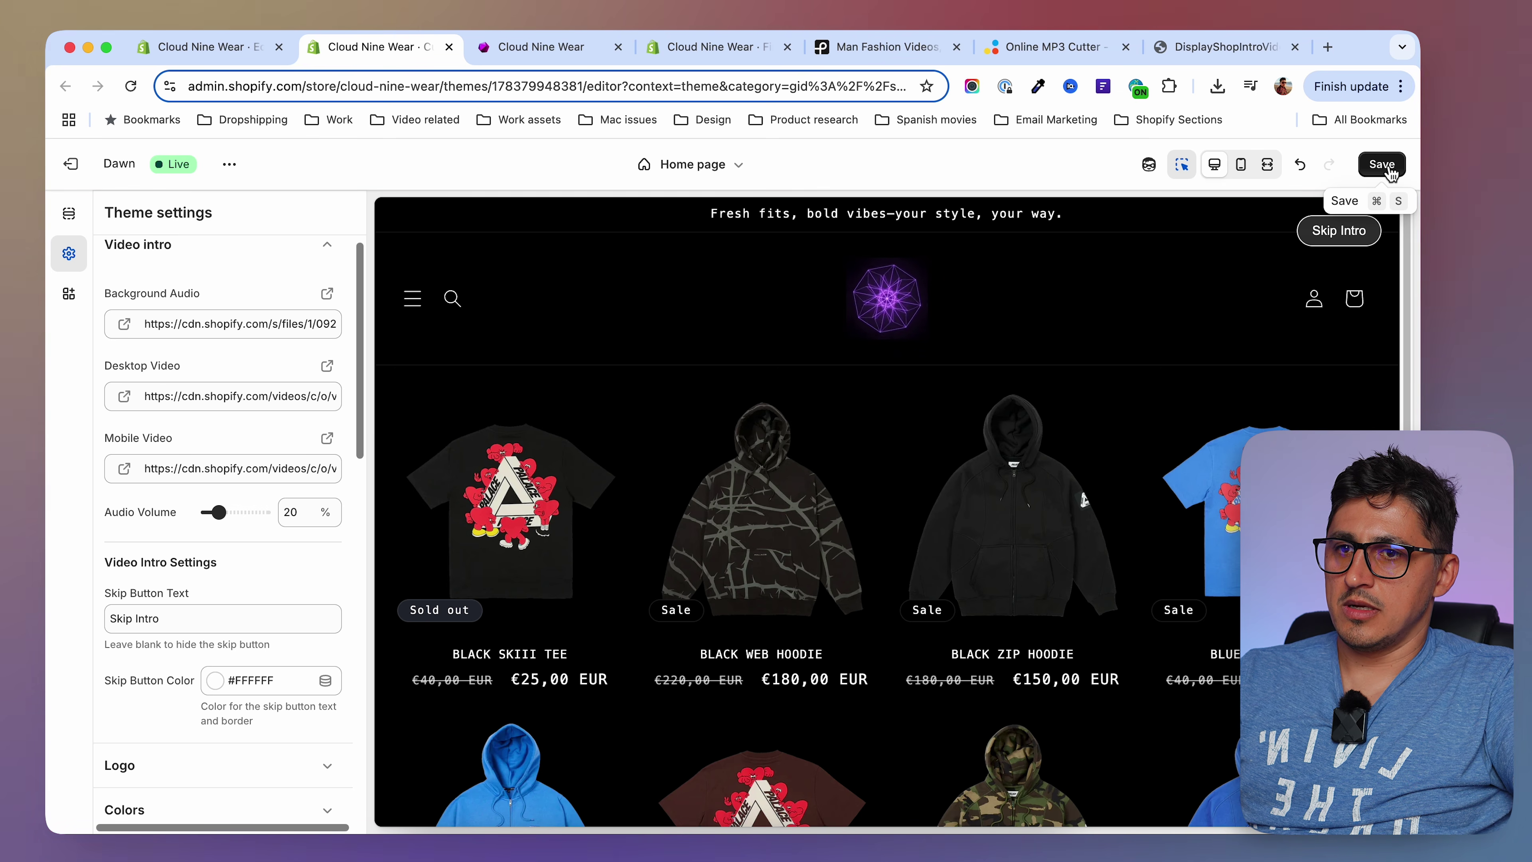
{"action": "left_click", "coordinate": [1389, 172]}
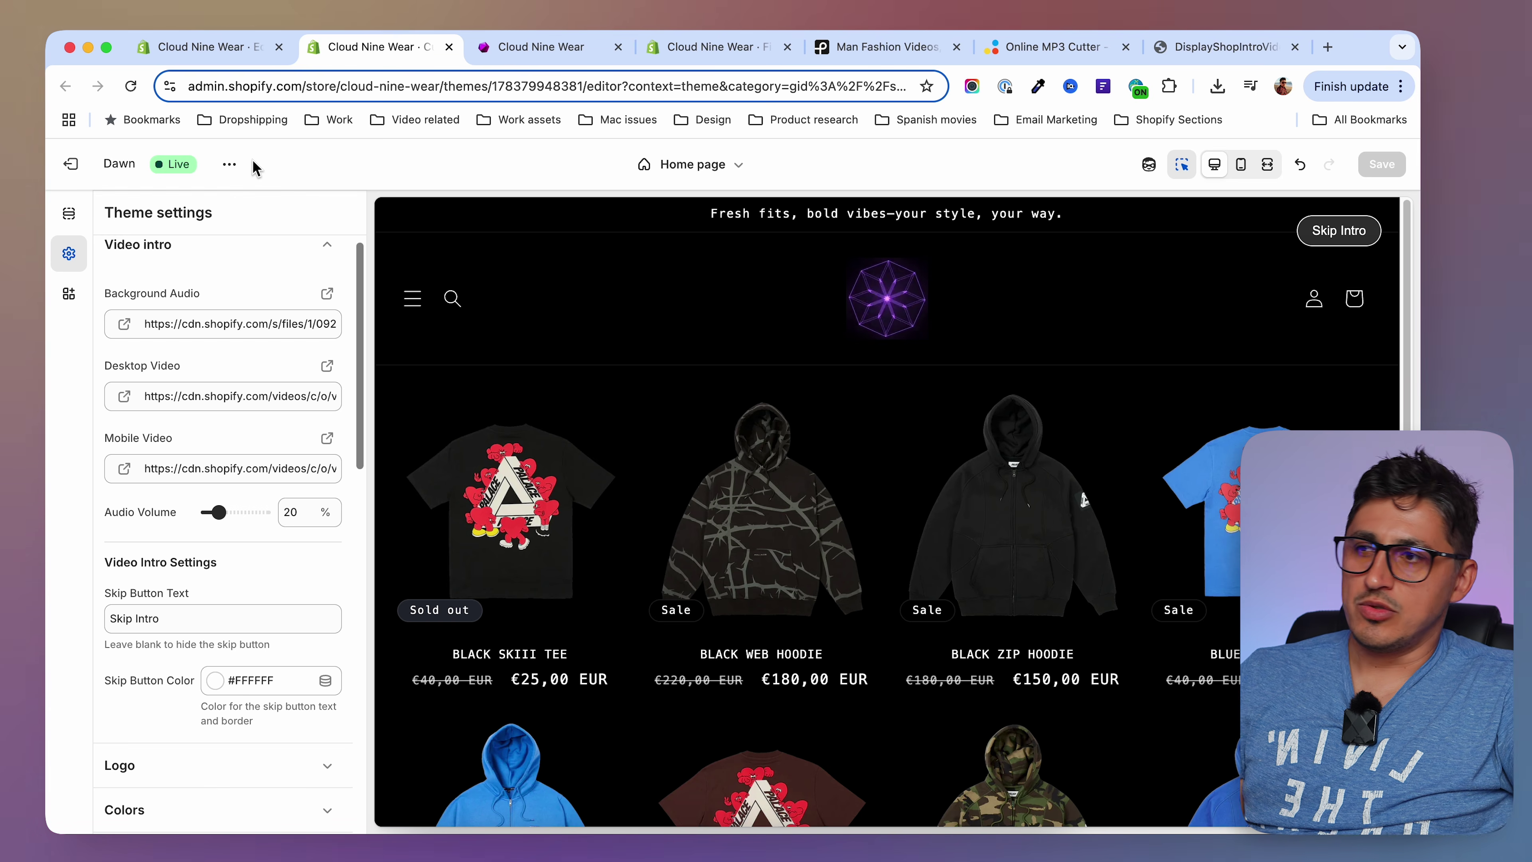
Open the cloud-nine-wear.myshopify.com storefront in a new browser tab and play the intro in both desktop and responsive mobile view.
{"action": "left_click", "coordinate": [232, 168]}
{"action": "left_click", "coordinate": [1327, 47]}
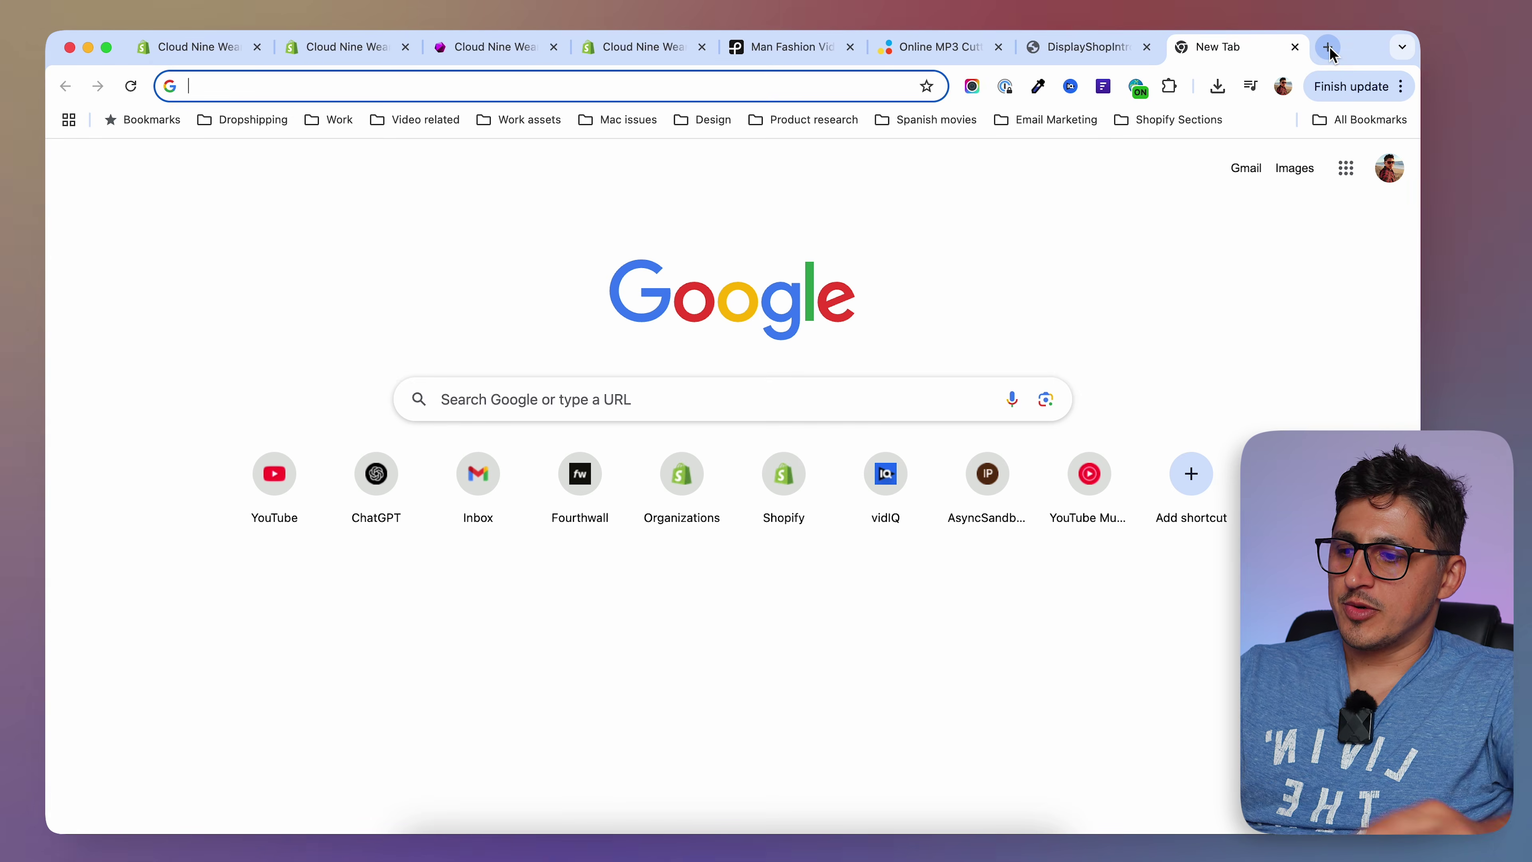
{"action": "key", "text": "super+v"}
{"action": "key", "text": "Return"}
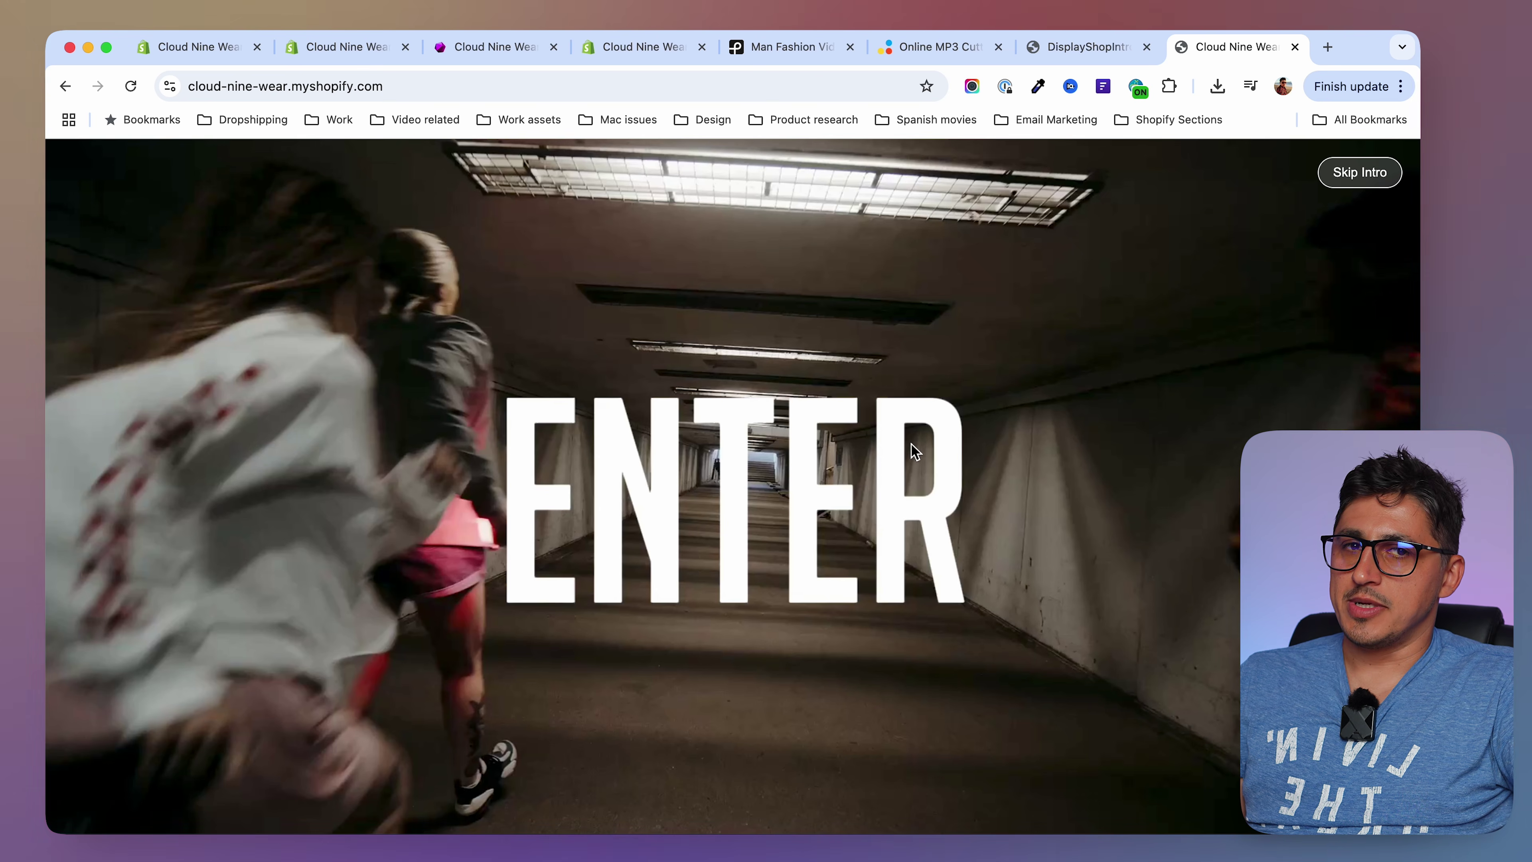
{"action": "left_click", "coordinate": [813, 478]}
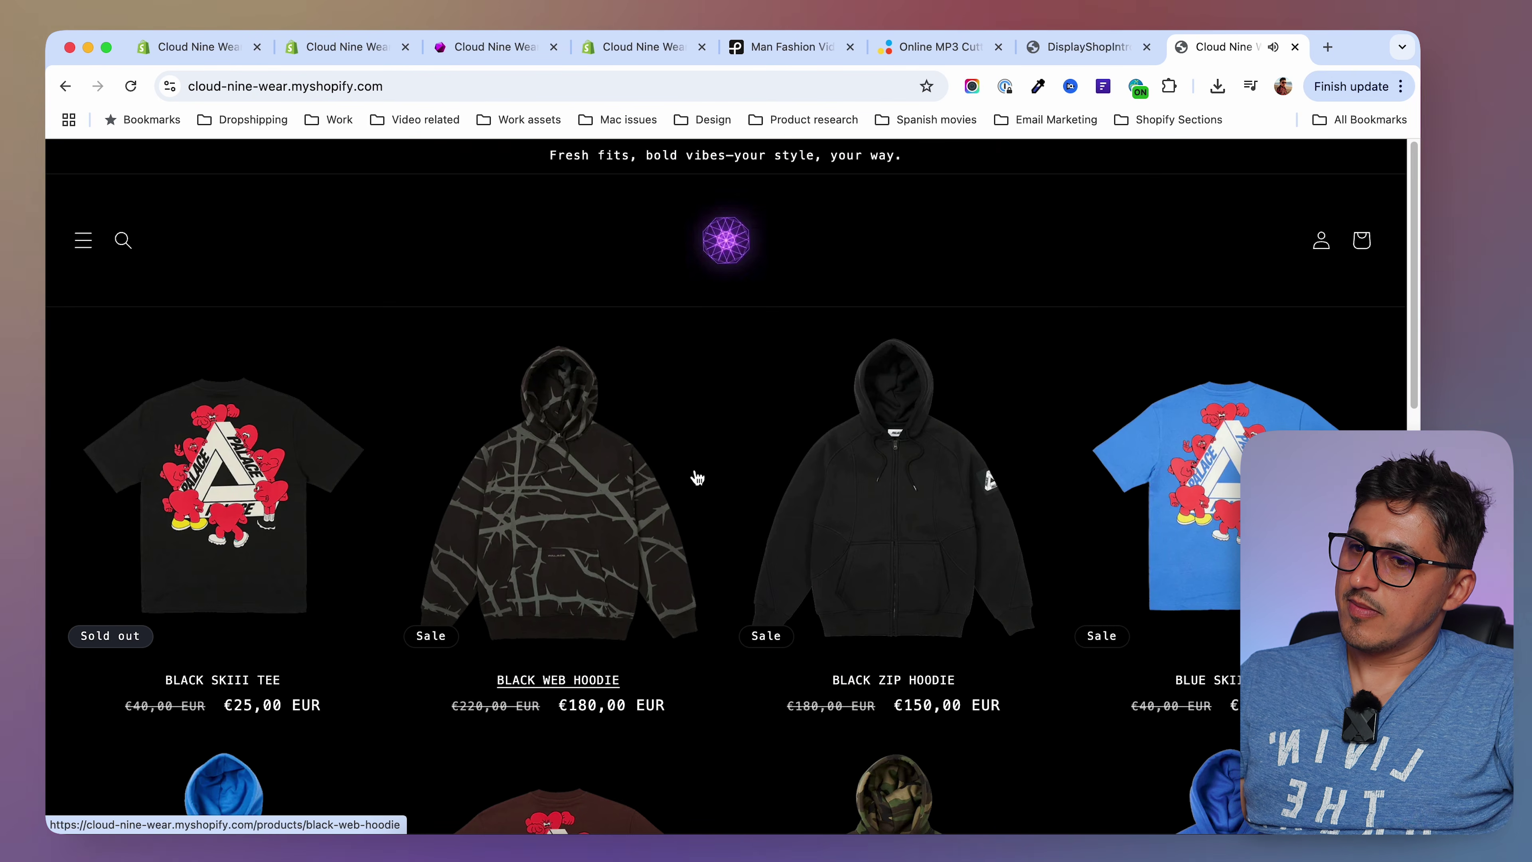
{"action": "key", "text": "super+alt+i"}
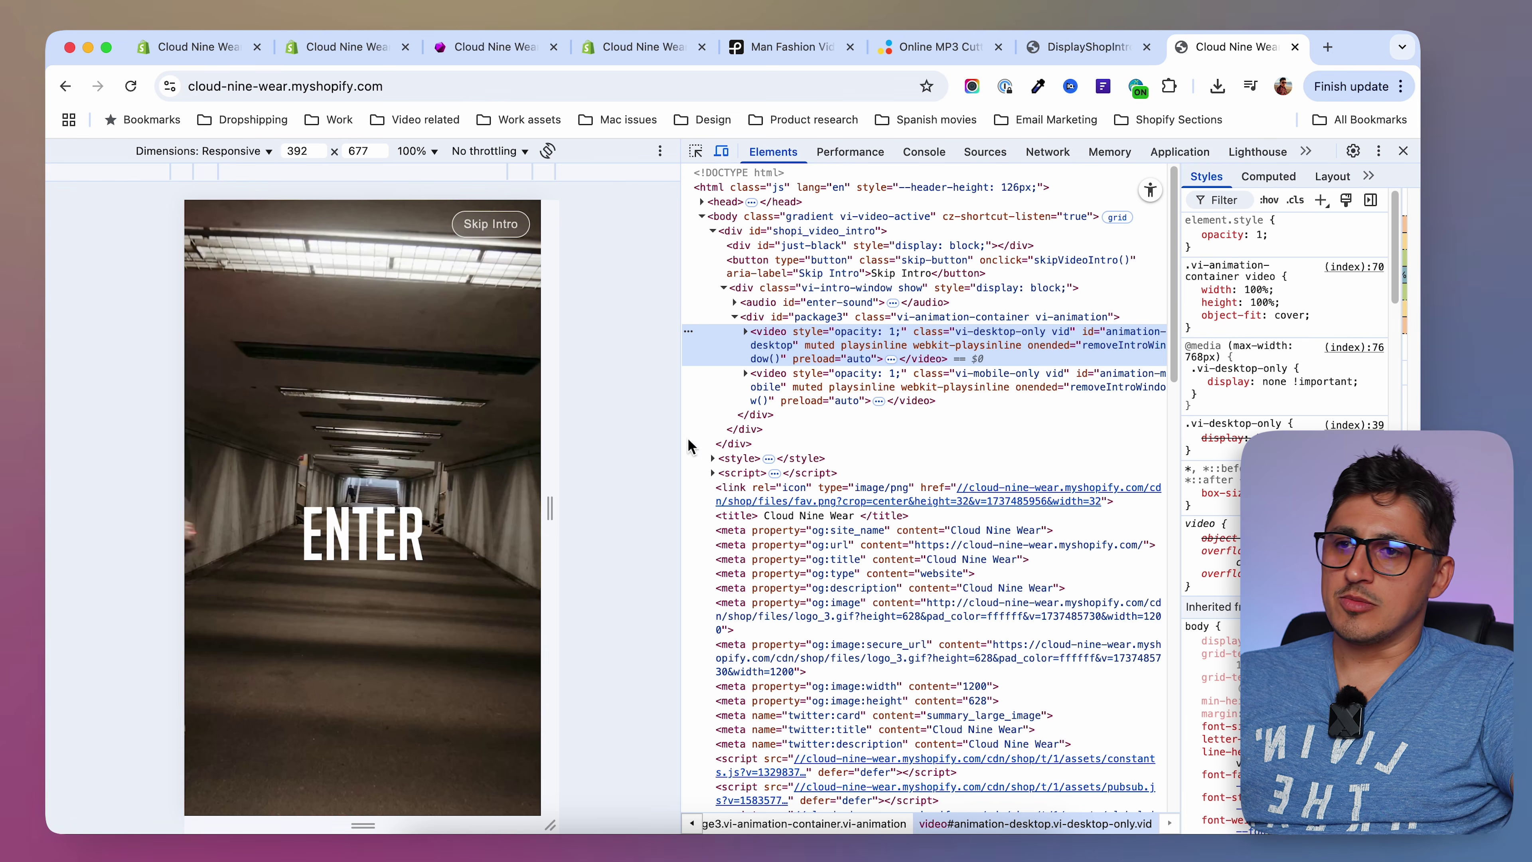
{"action": "left_click", "coordinate": [375, 536]}
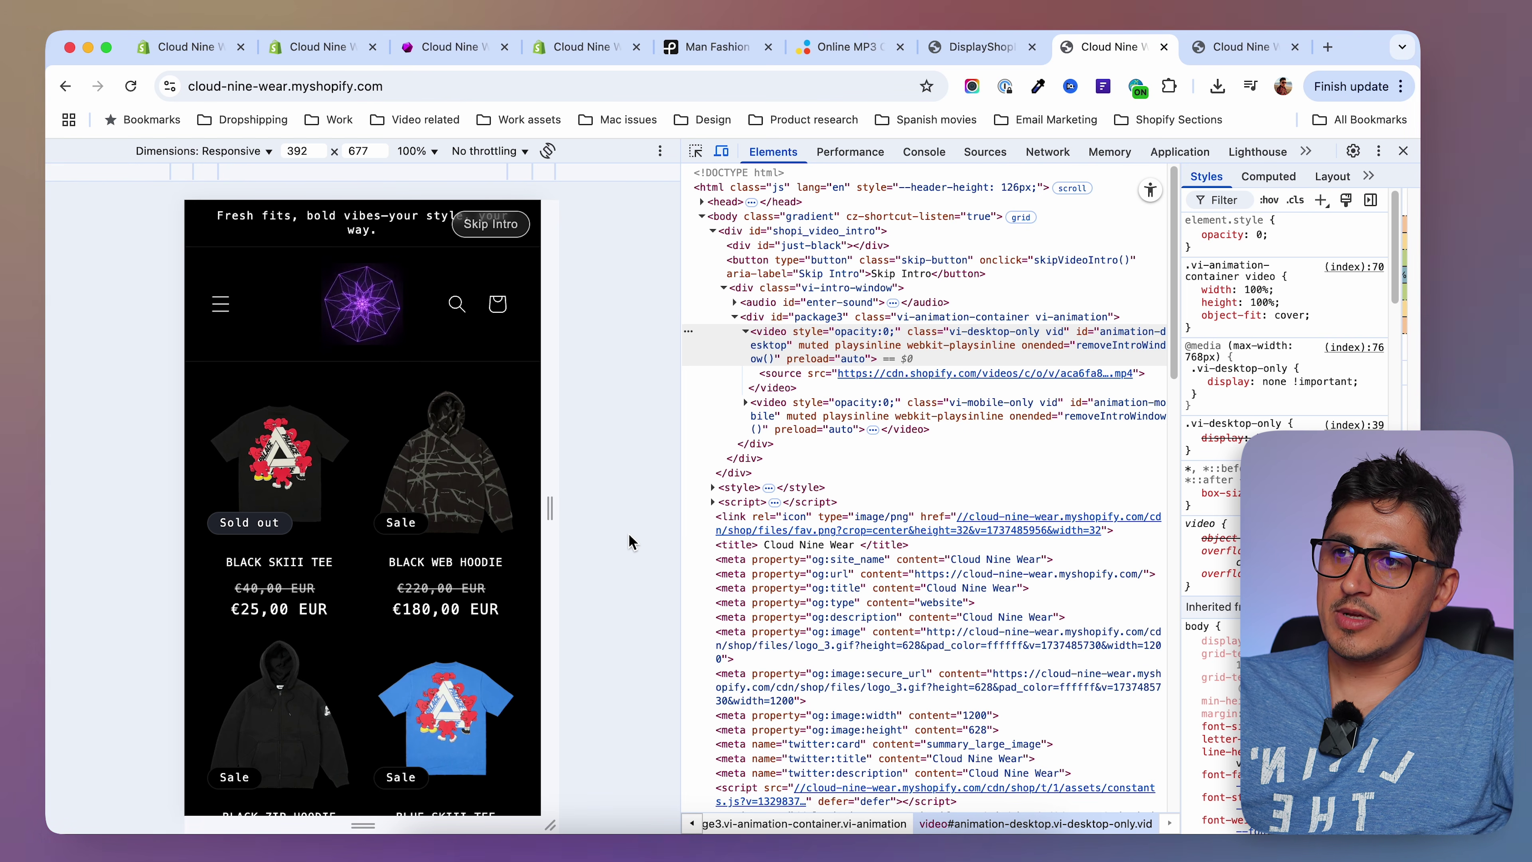
View the connection-speed check in the DisplayShopIntroVideo code page, and return to the desktop storefront page.
{"action": "left_click", "coordinate": [983, 48]}
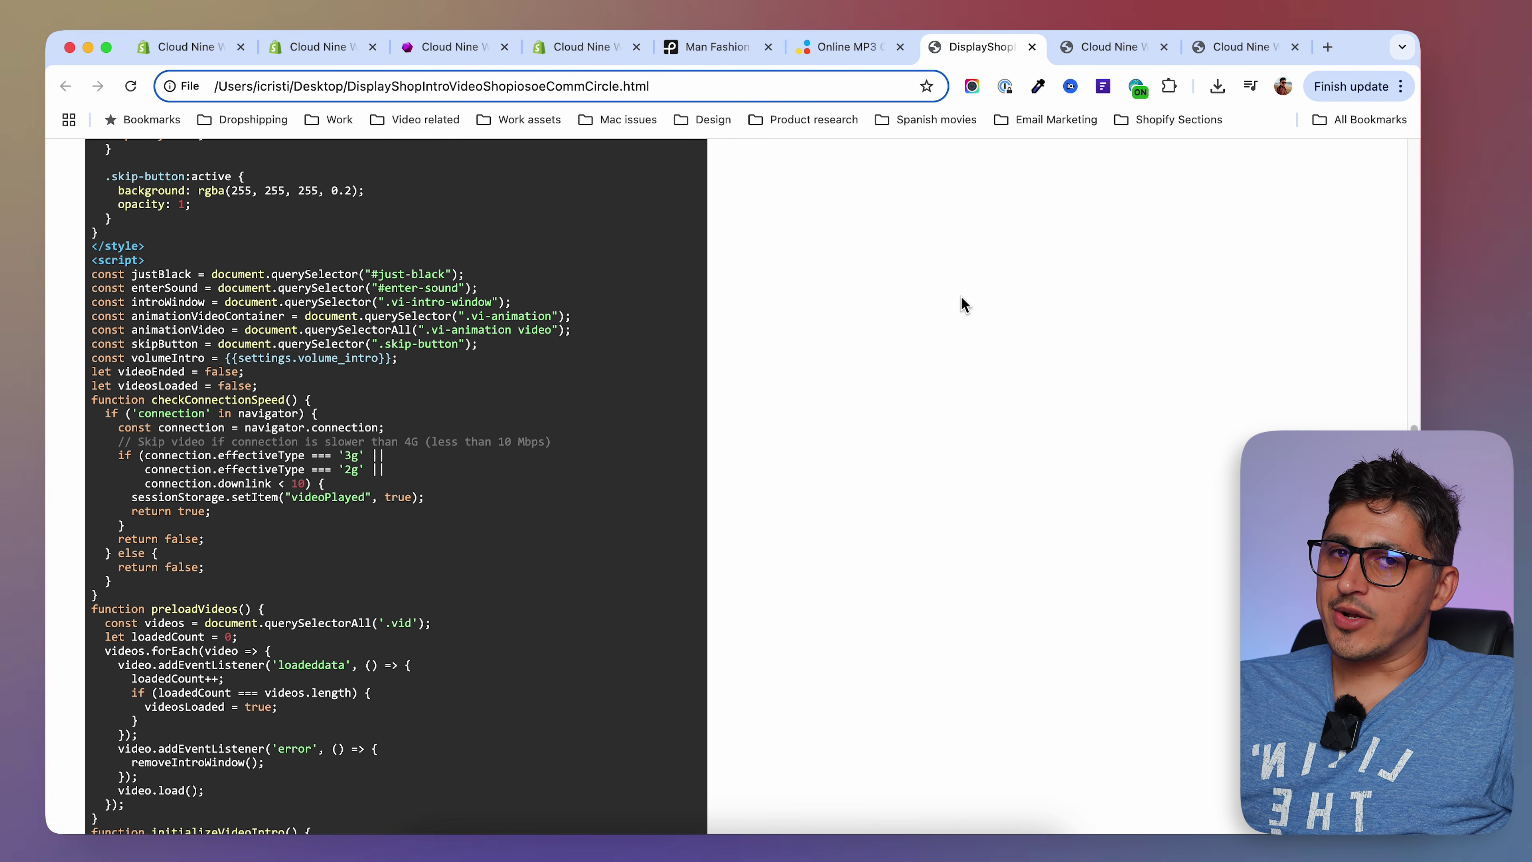
{"action": "left_click", "coordinate": [1247, 51]}
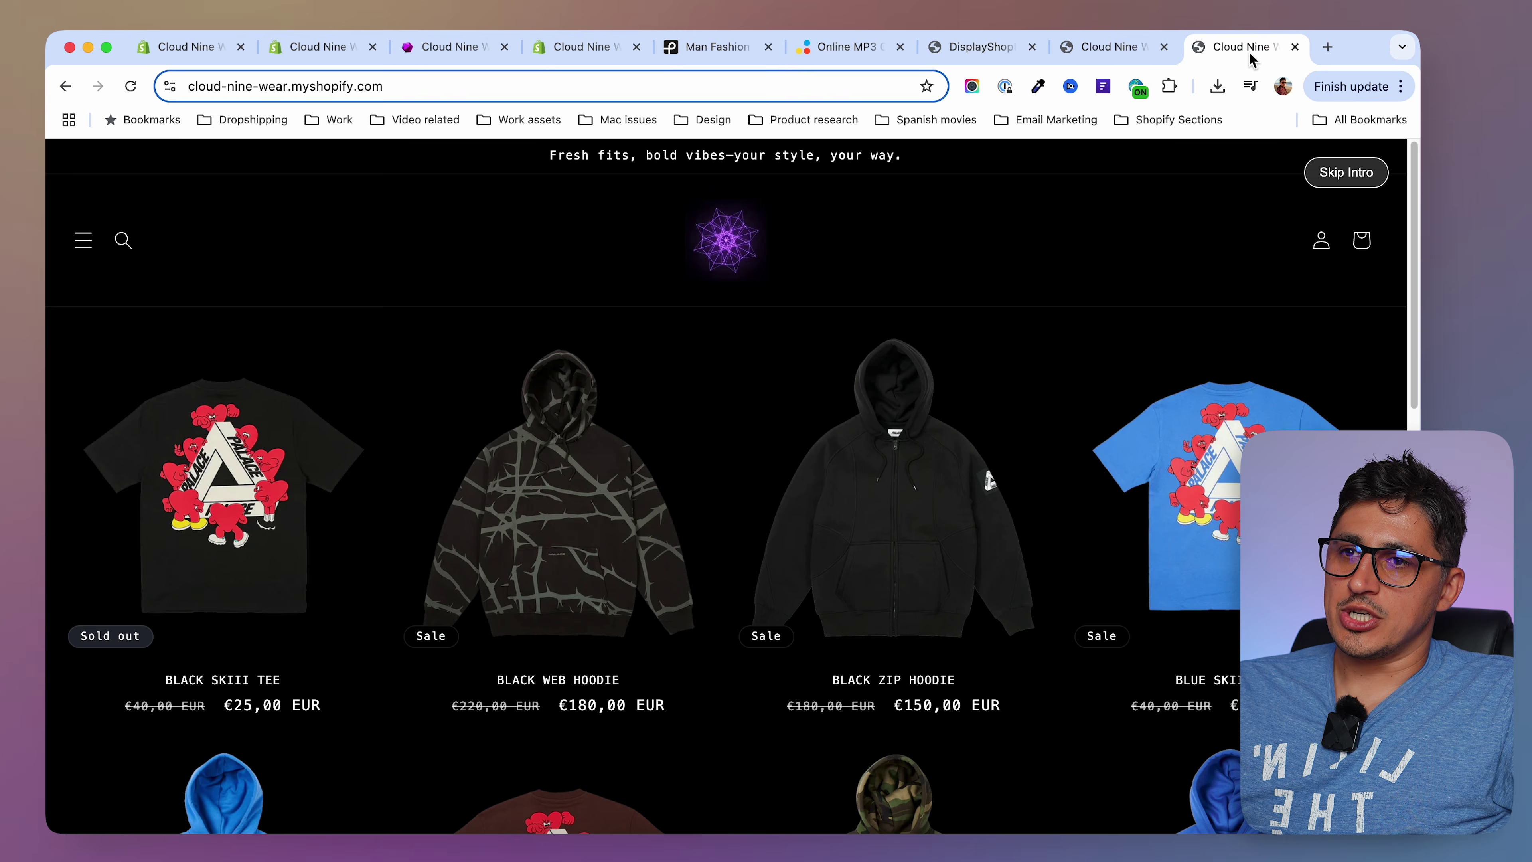